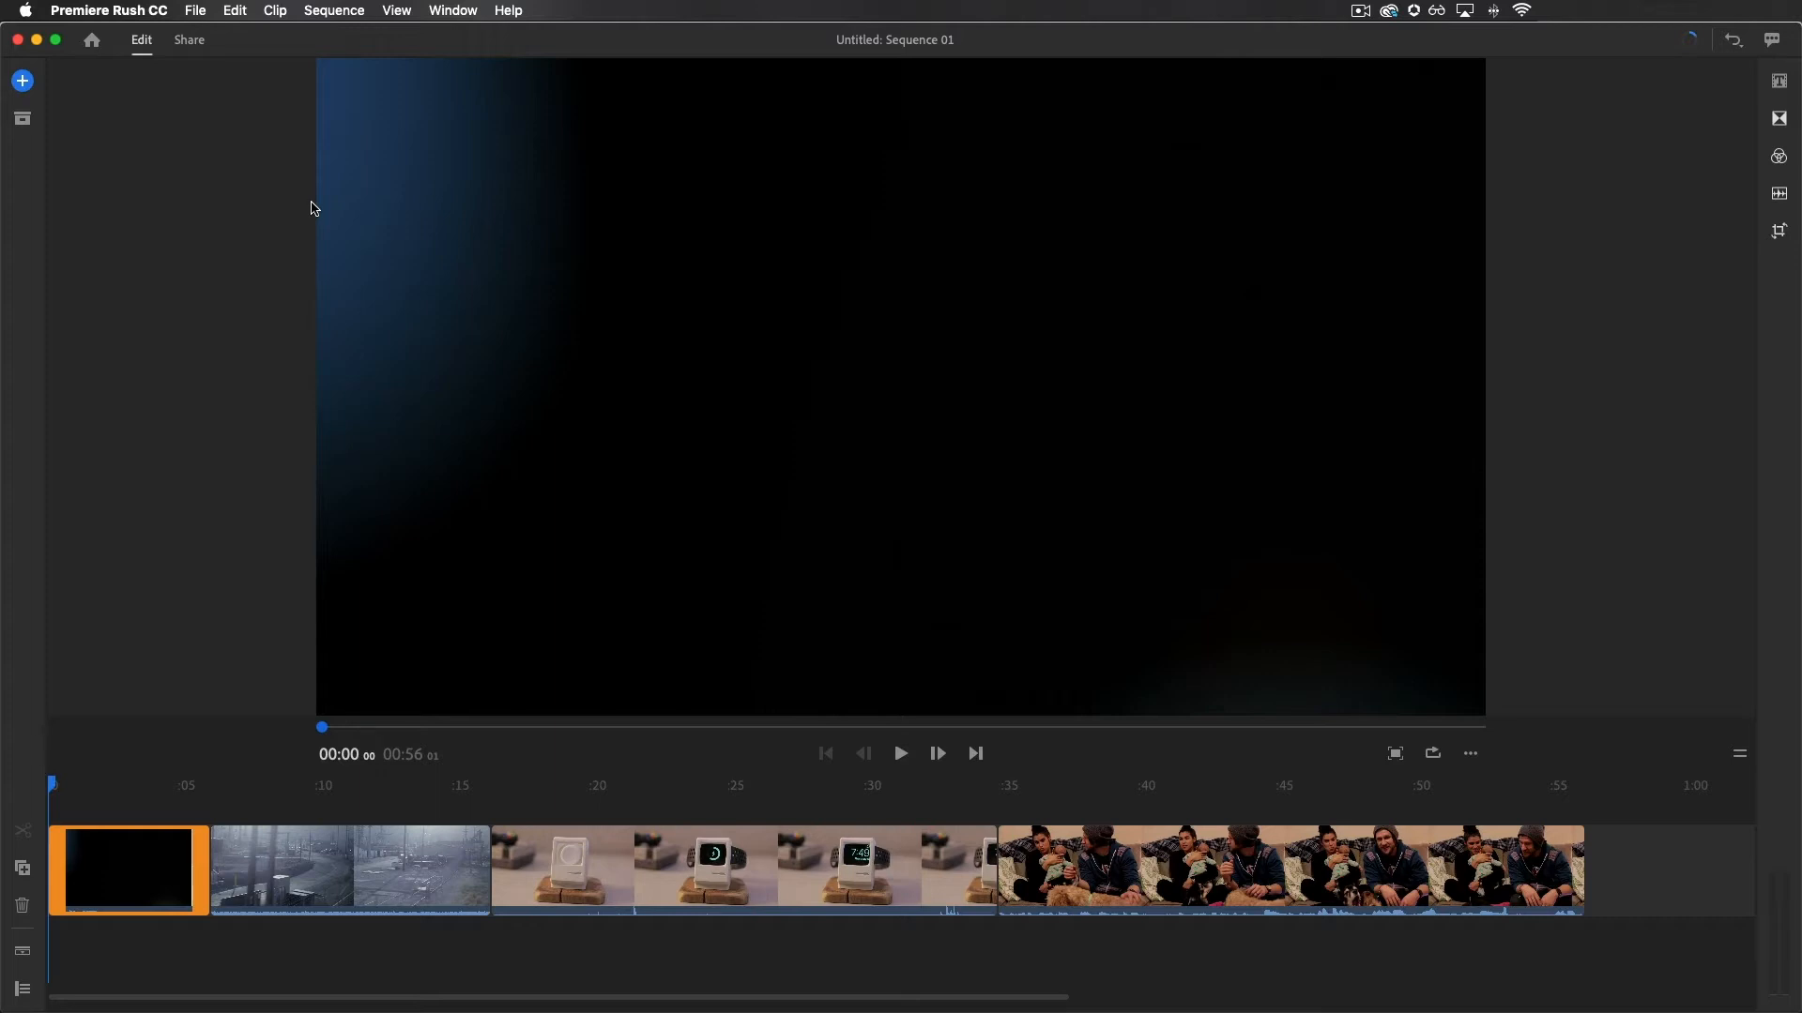
# - Open the project assets and try to insert Charger.MOV after the intro clip by way of the preview's Insert After zone
pyautogui.click(24, 84)
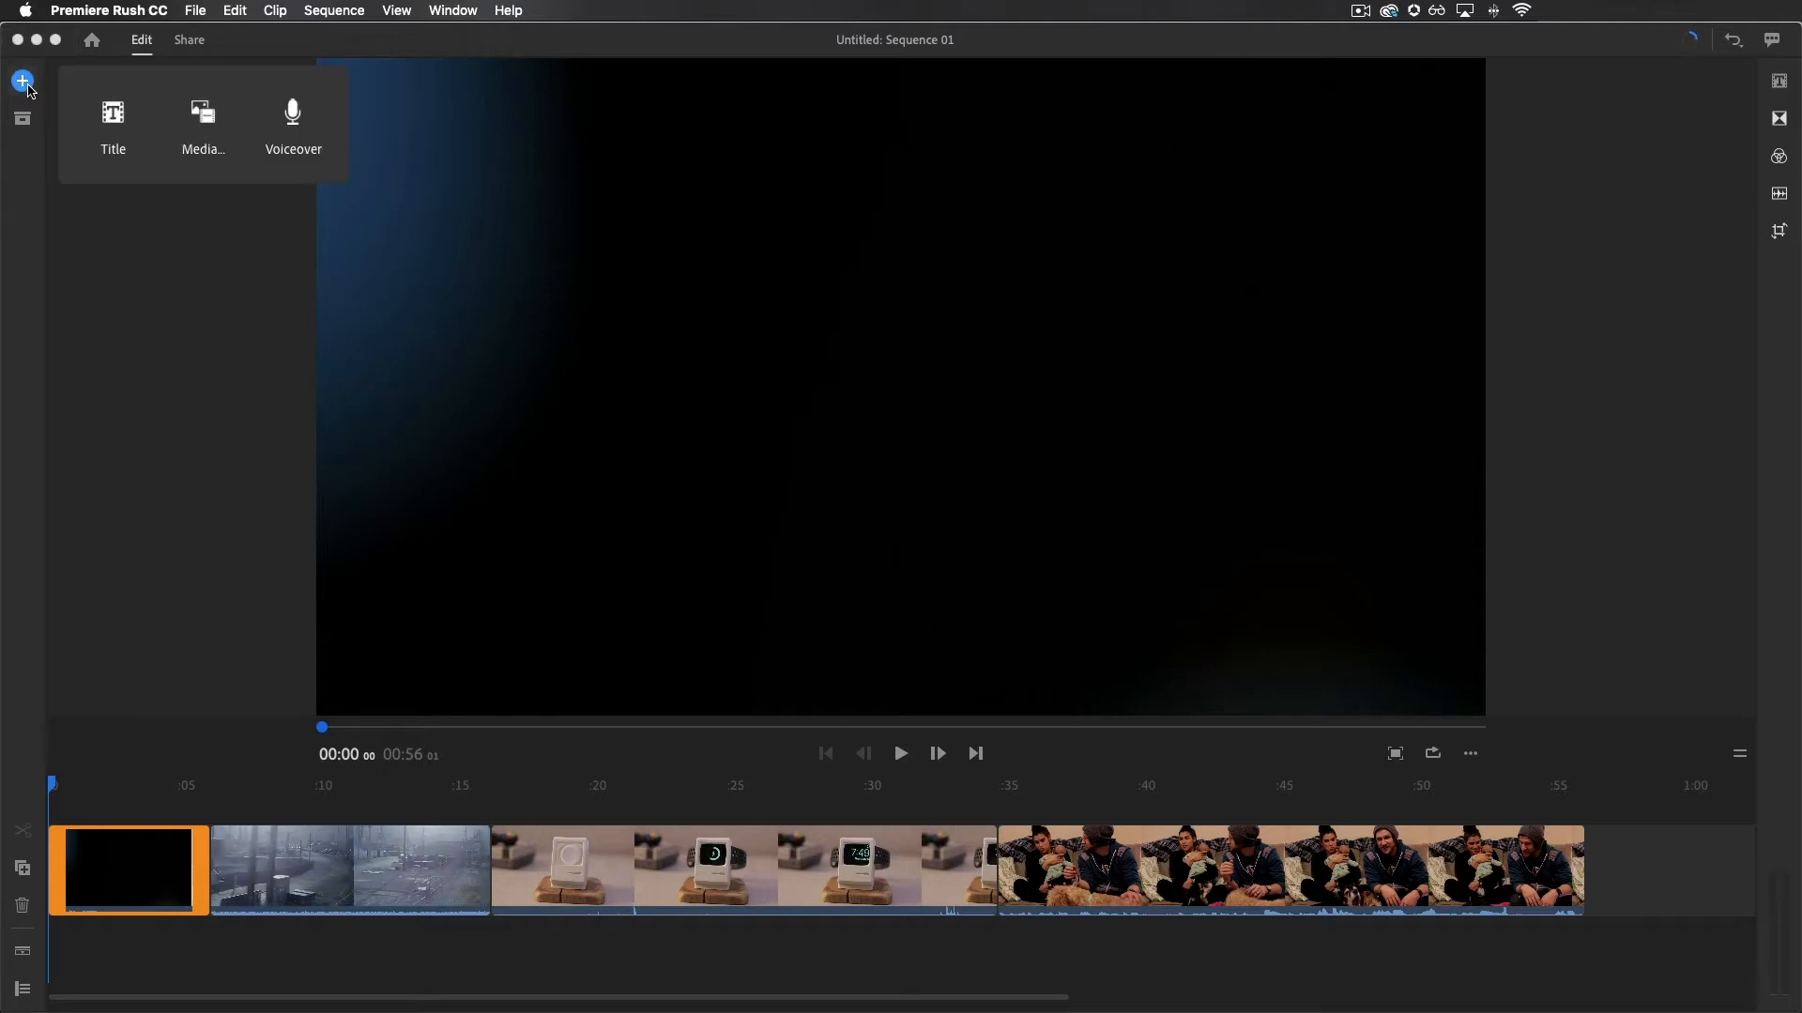
pyautogui.click(260, 235)
pyautogui.click(23, 118)
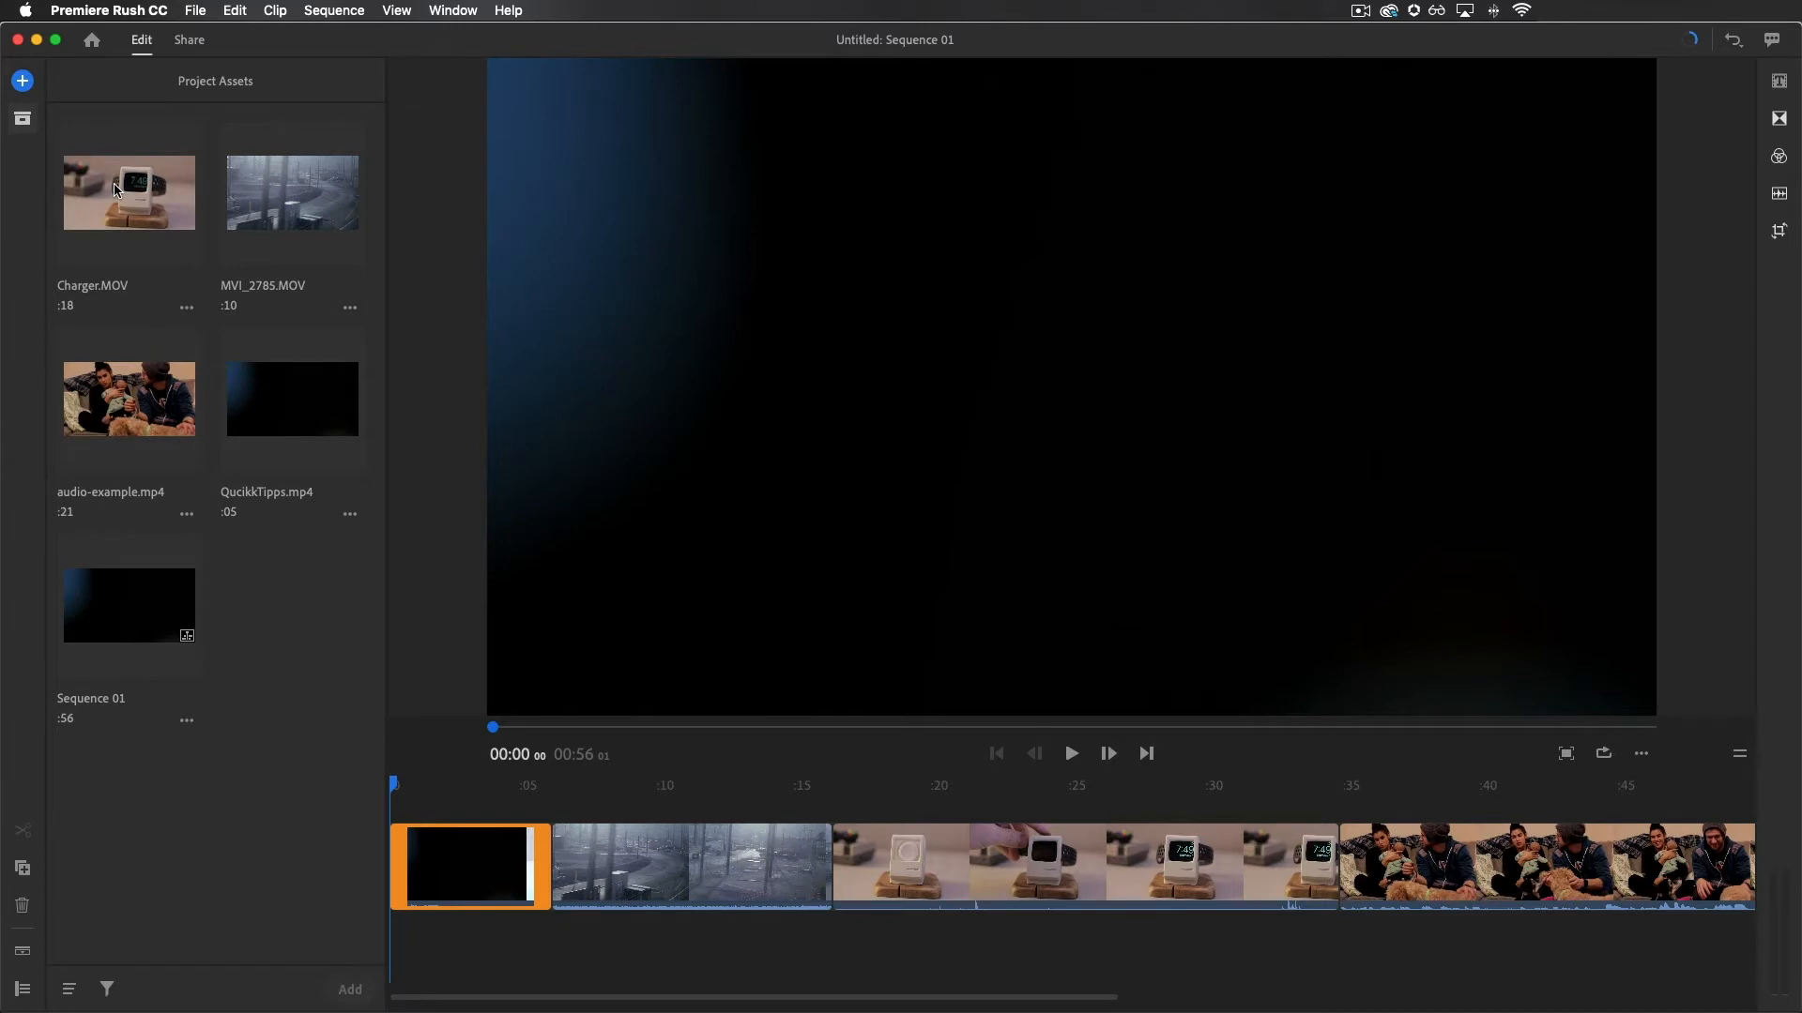
pyautogui.moveTo(114, 183); pyautogui.dragTo(1444, 456)
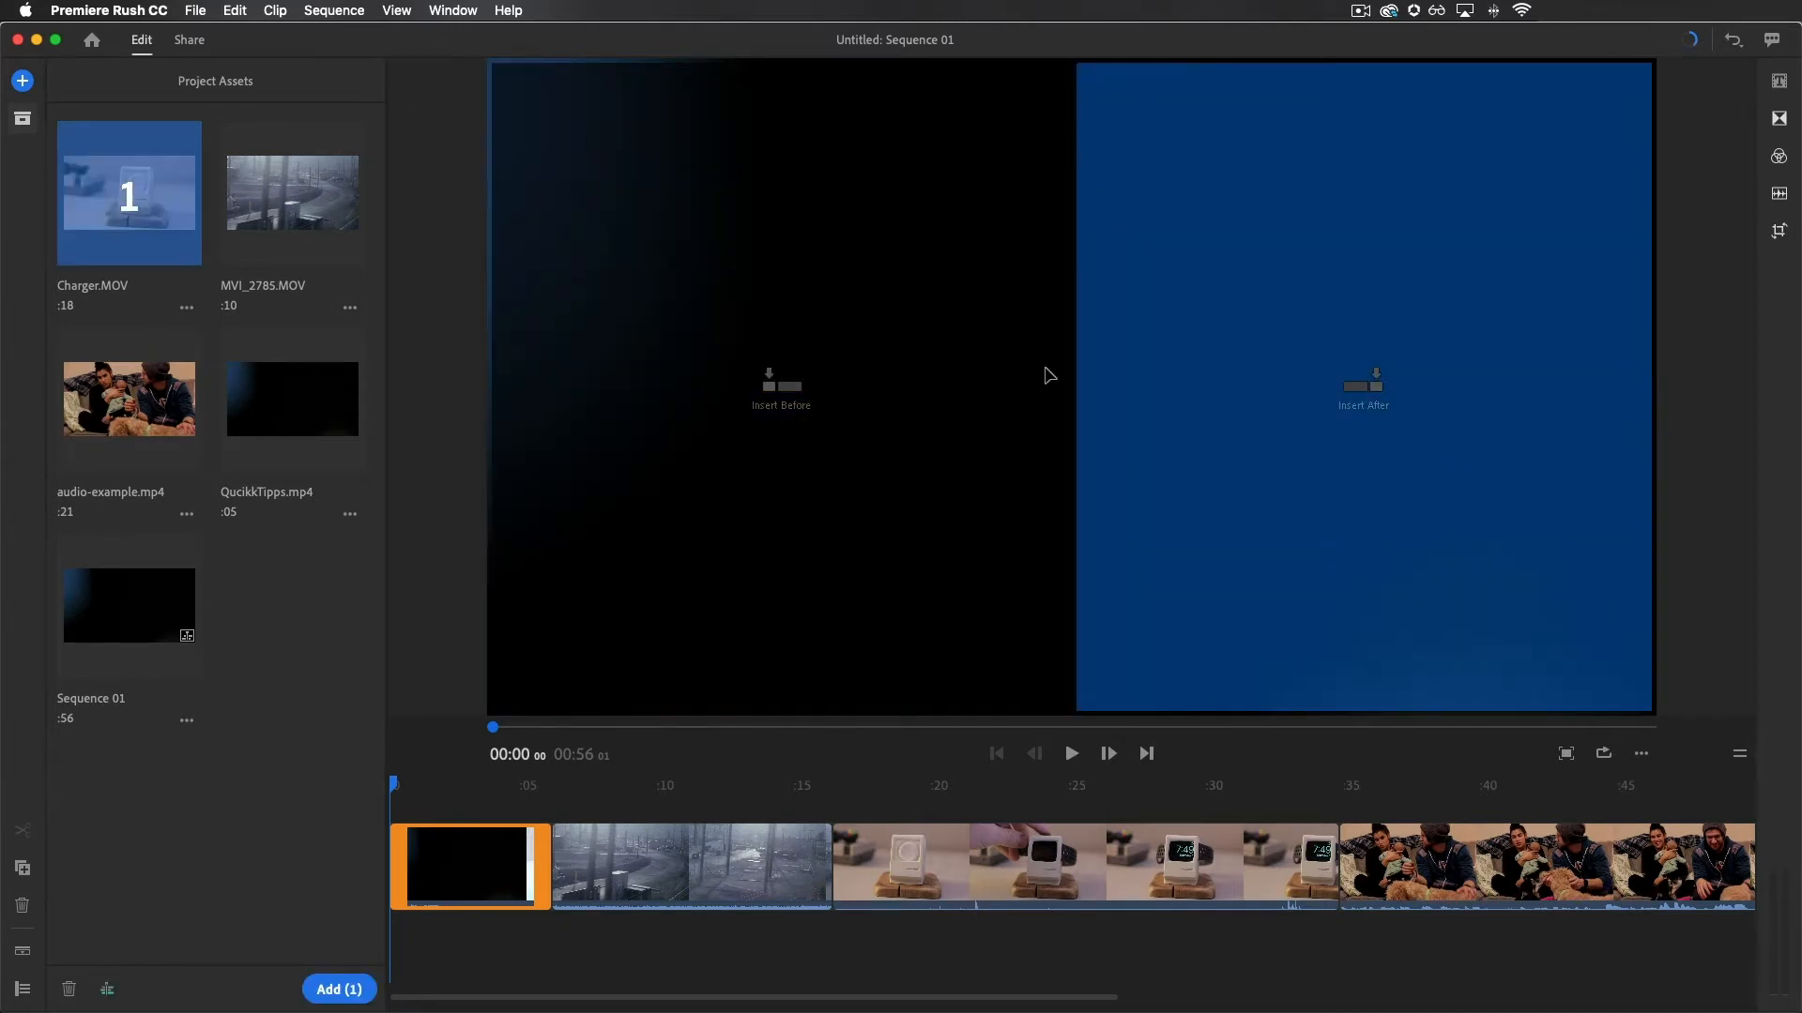
pyautogui.moveTo(1049, 375); pyautogui.dragTo(1360, 427)
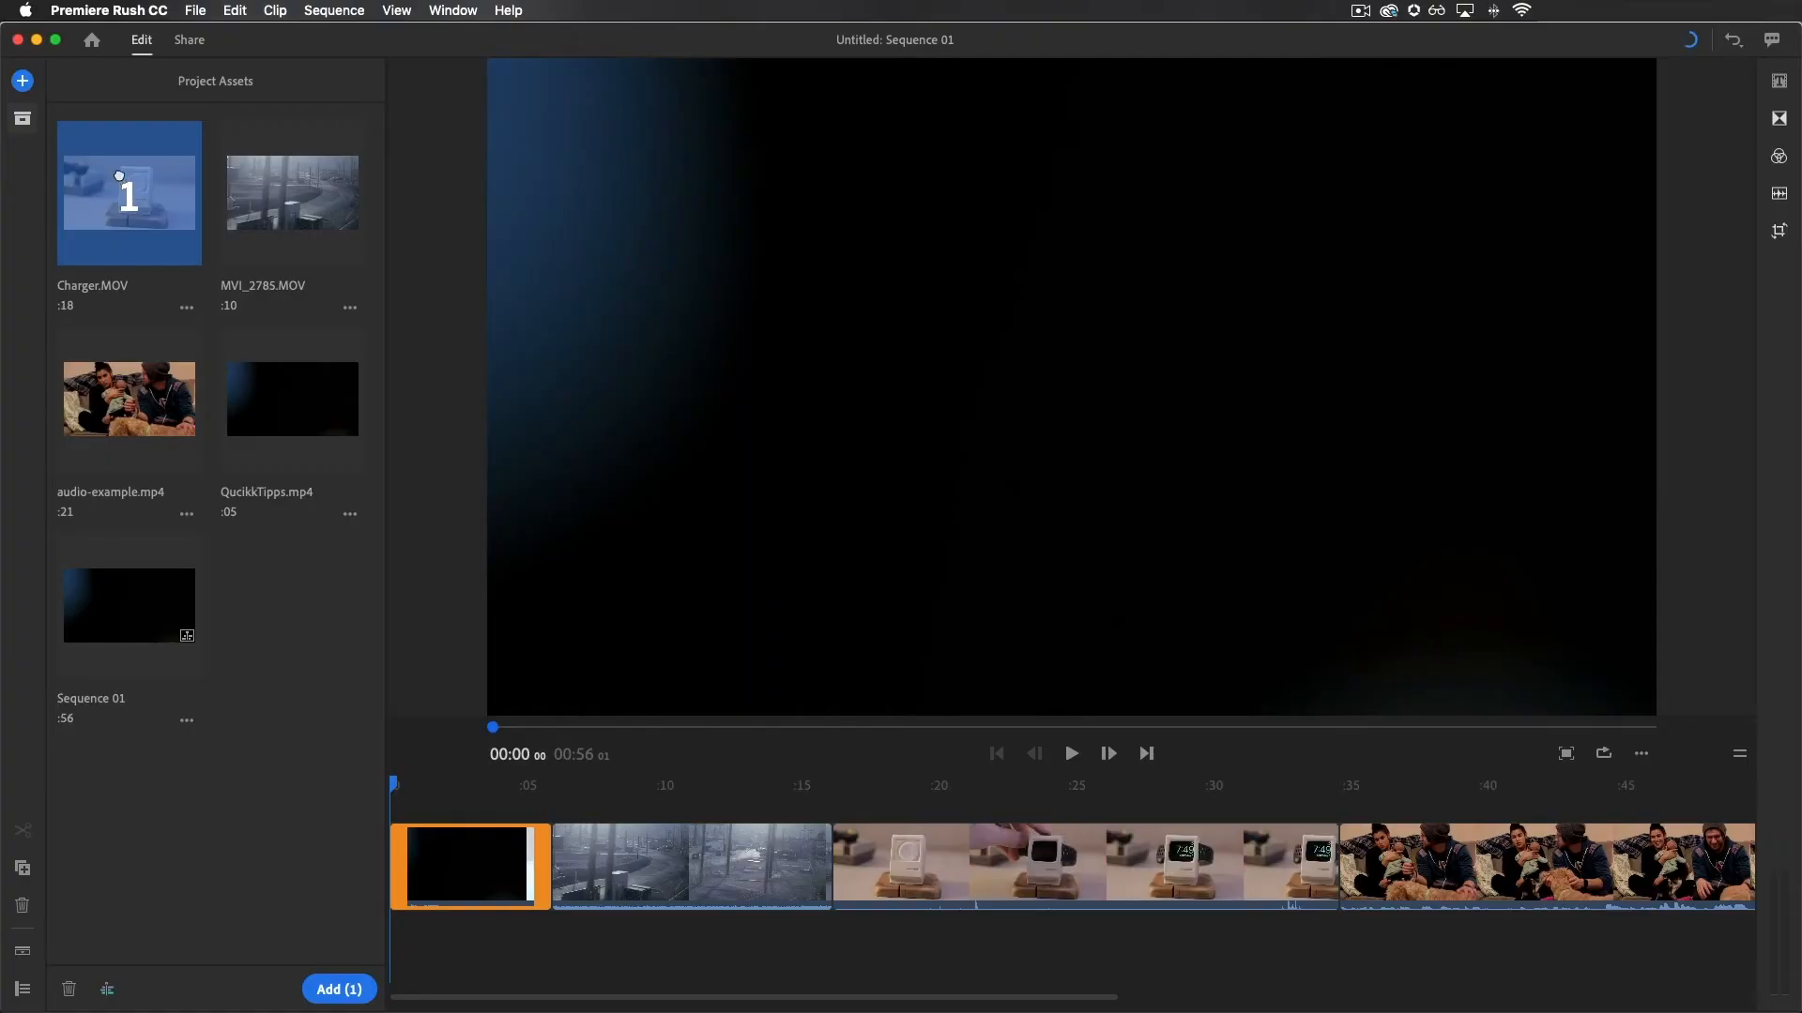
# - Overlay Charger.MOV on a track above the opening clips from about 2 seconds, delete it again and close the project assets
pyautogui.moveTo(128, 192); pyautogui.dragTo(442, 812)
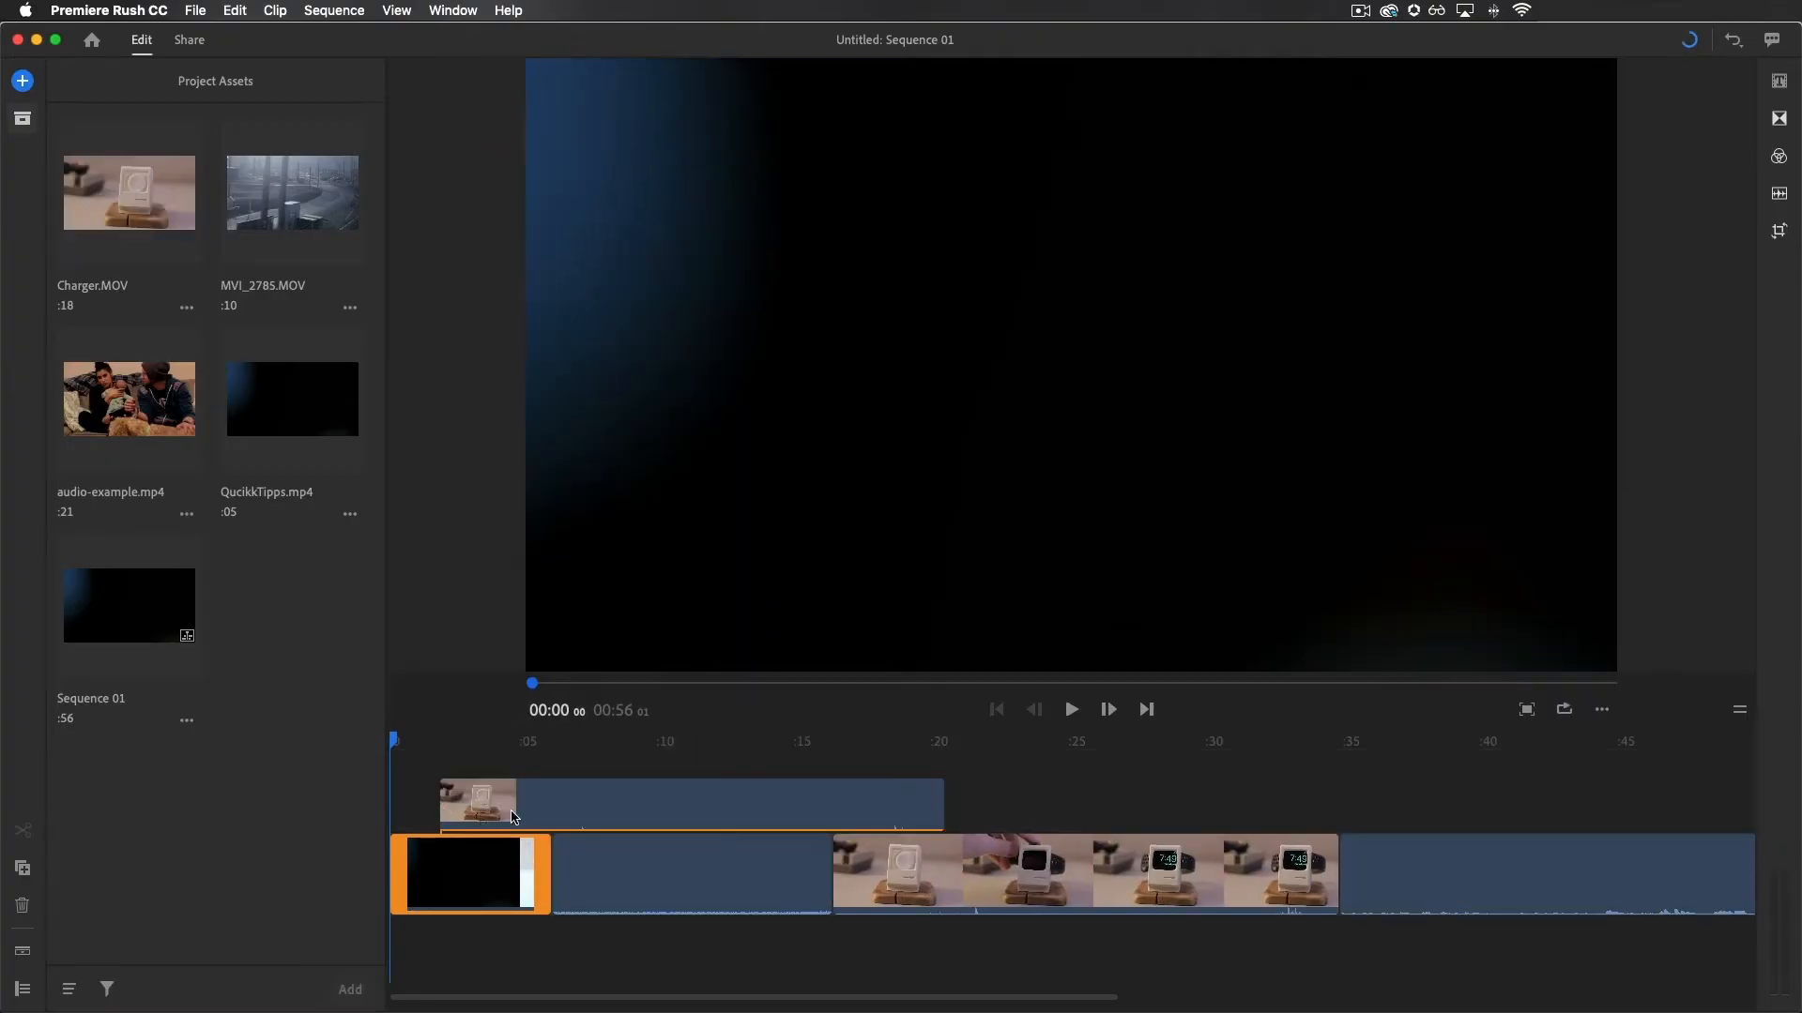
pyautogui.click(514, 816)
pyautogui.click(550, 784)
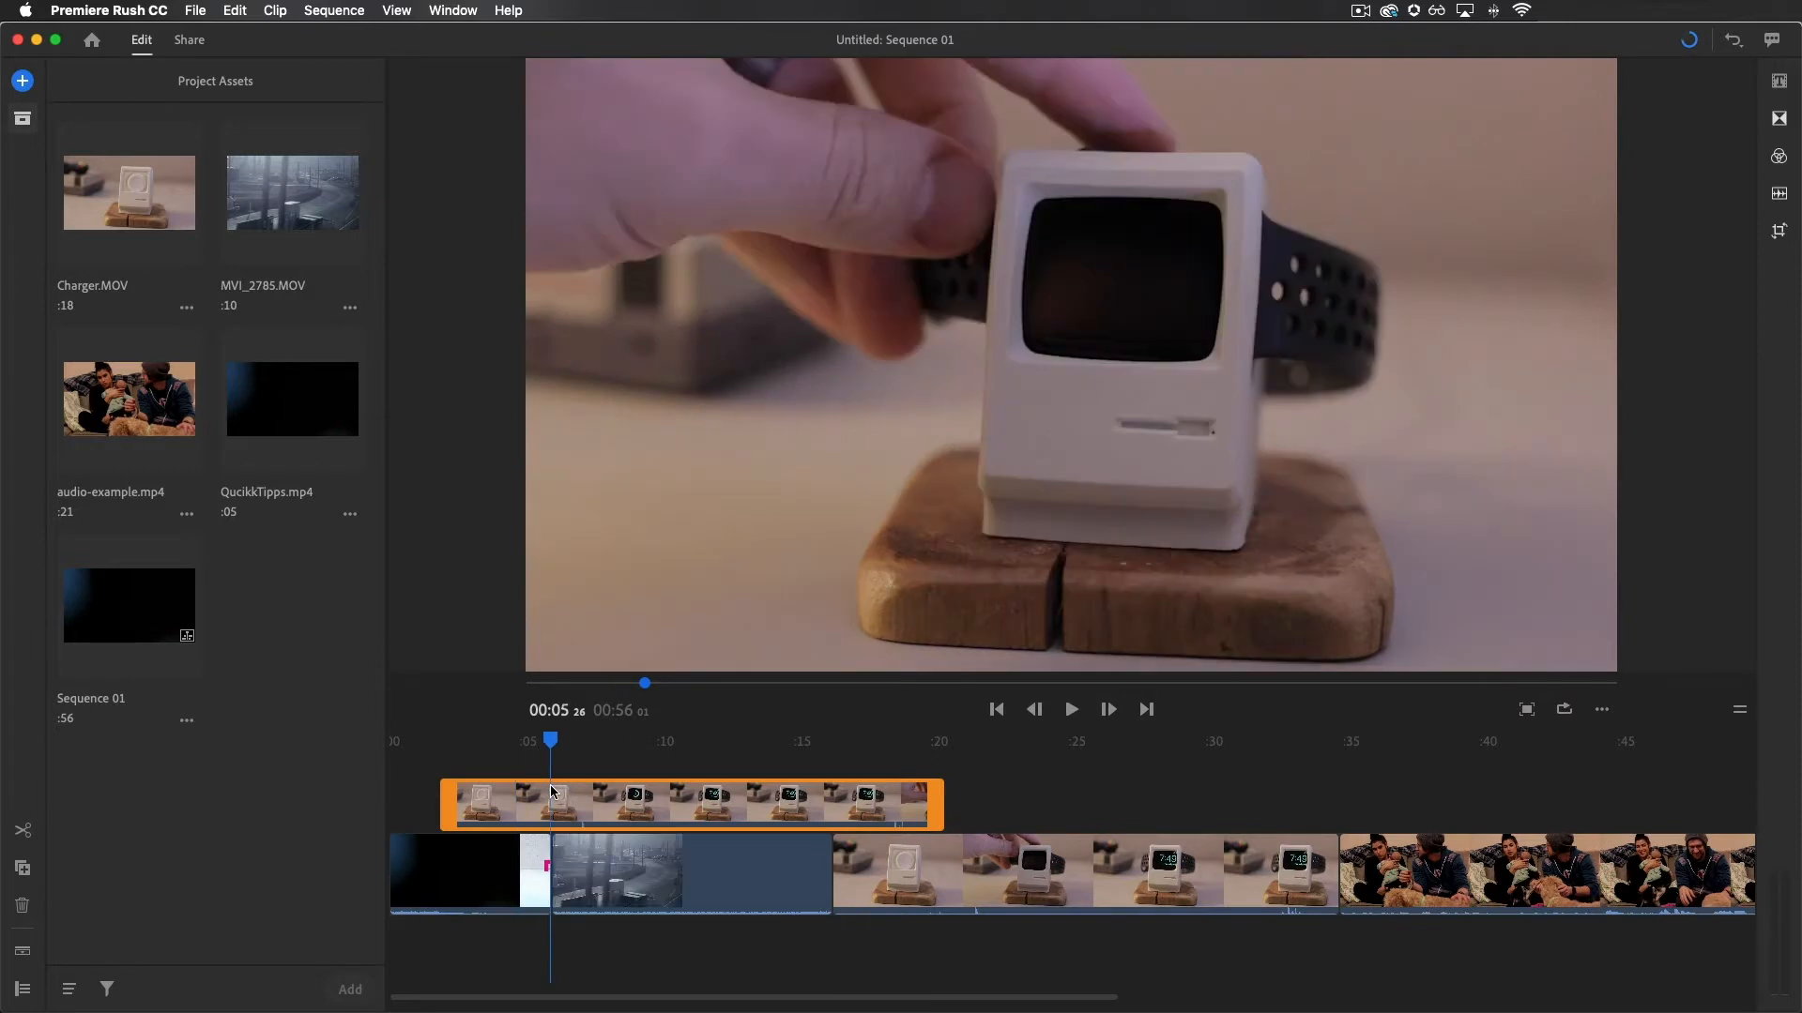
pyautogui.press('Delete')
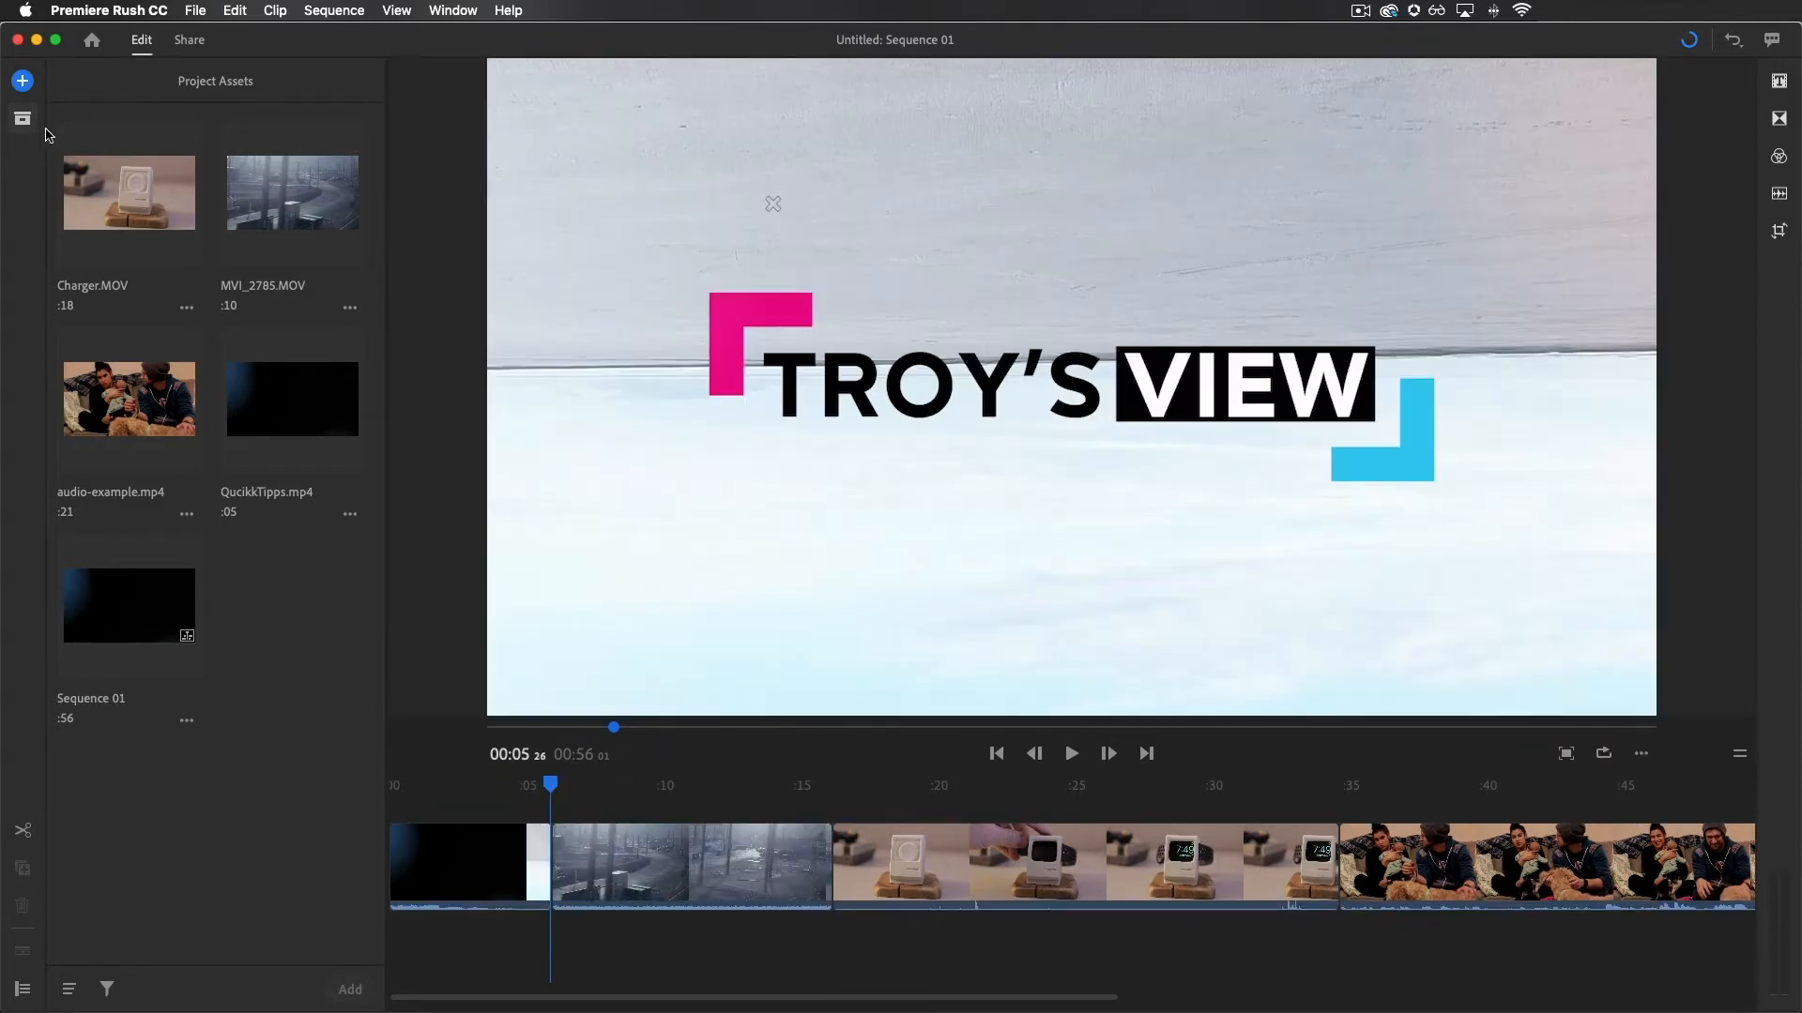
pyautogui.click(23, 118)
# - Split the intro clip at frame 01 of the sequence and delete the short leading piece
pyautogui.click(78, 798)
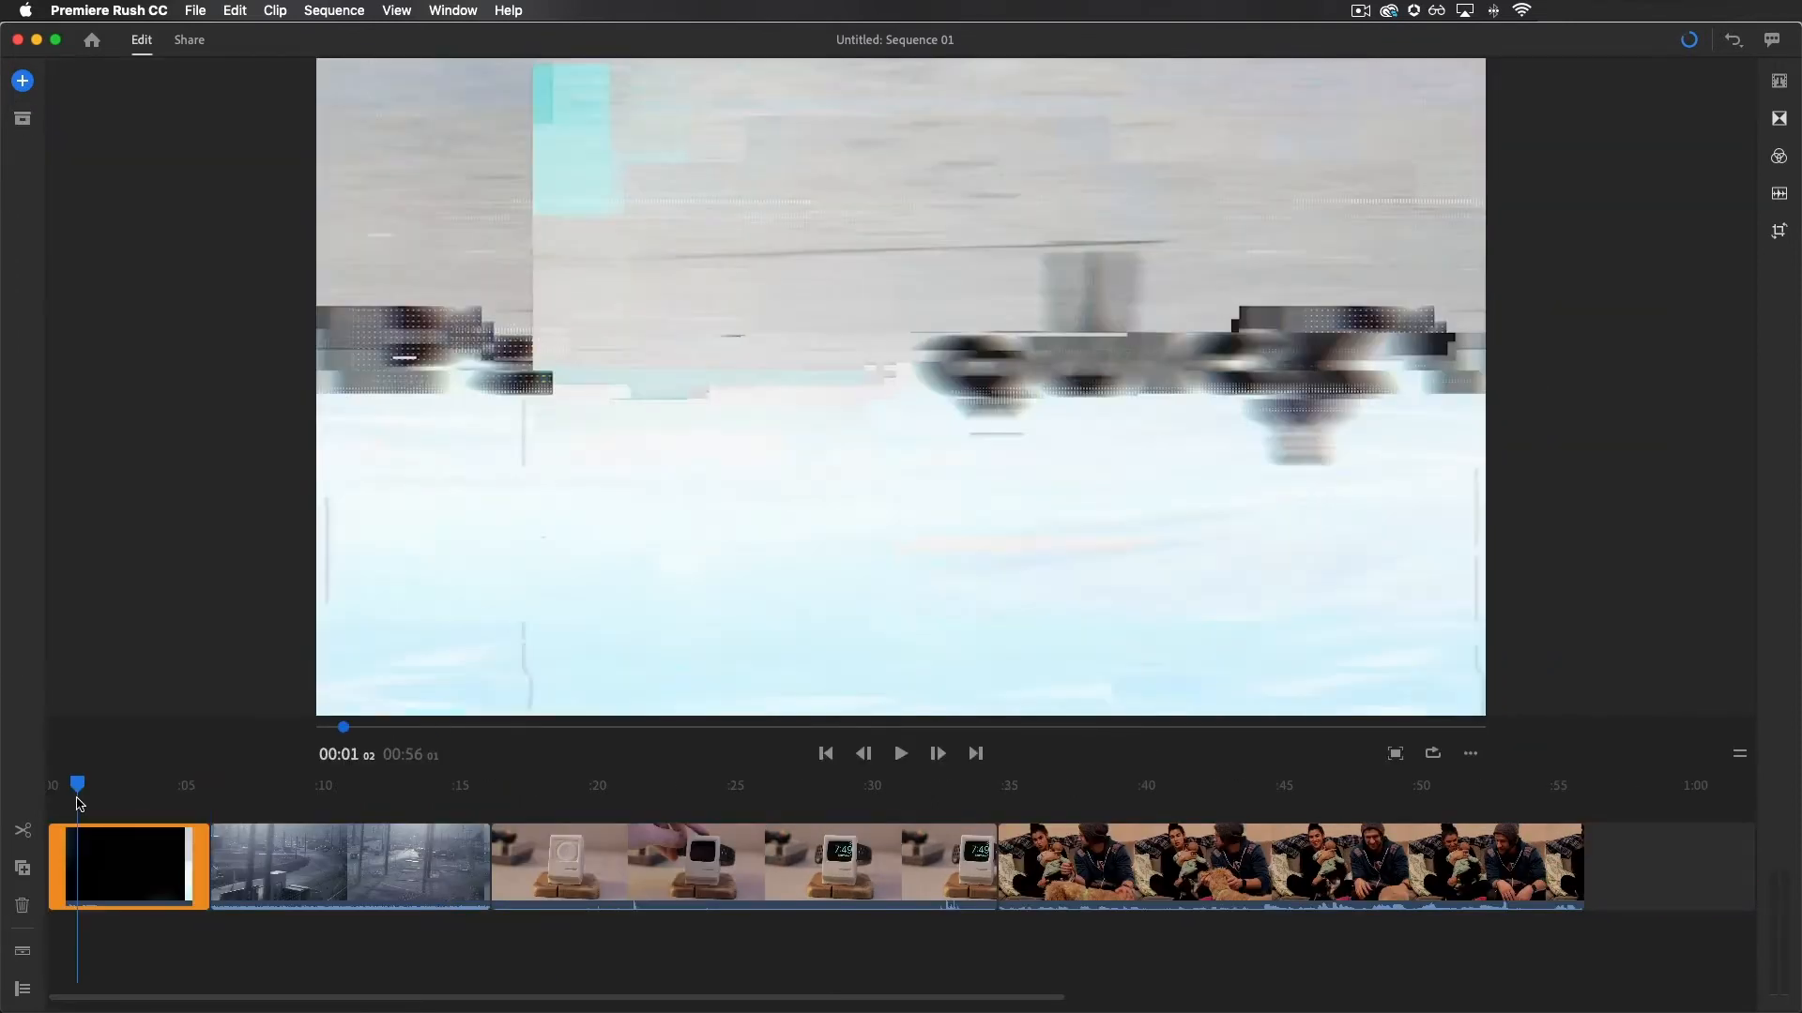
pyautogui.press('=')
pyautogui.press('=')
pyautogui.press('=')
pyautogui.press('=')
pyautogui.press('=')
pyautogui.press('=')
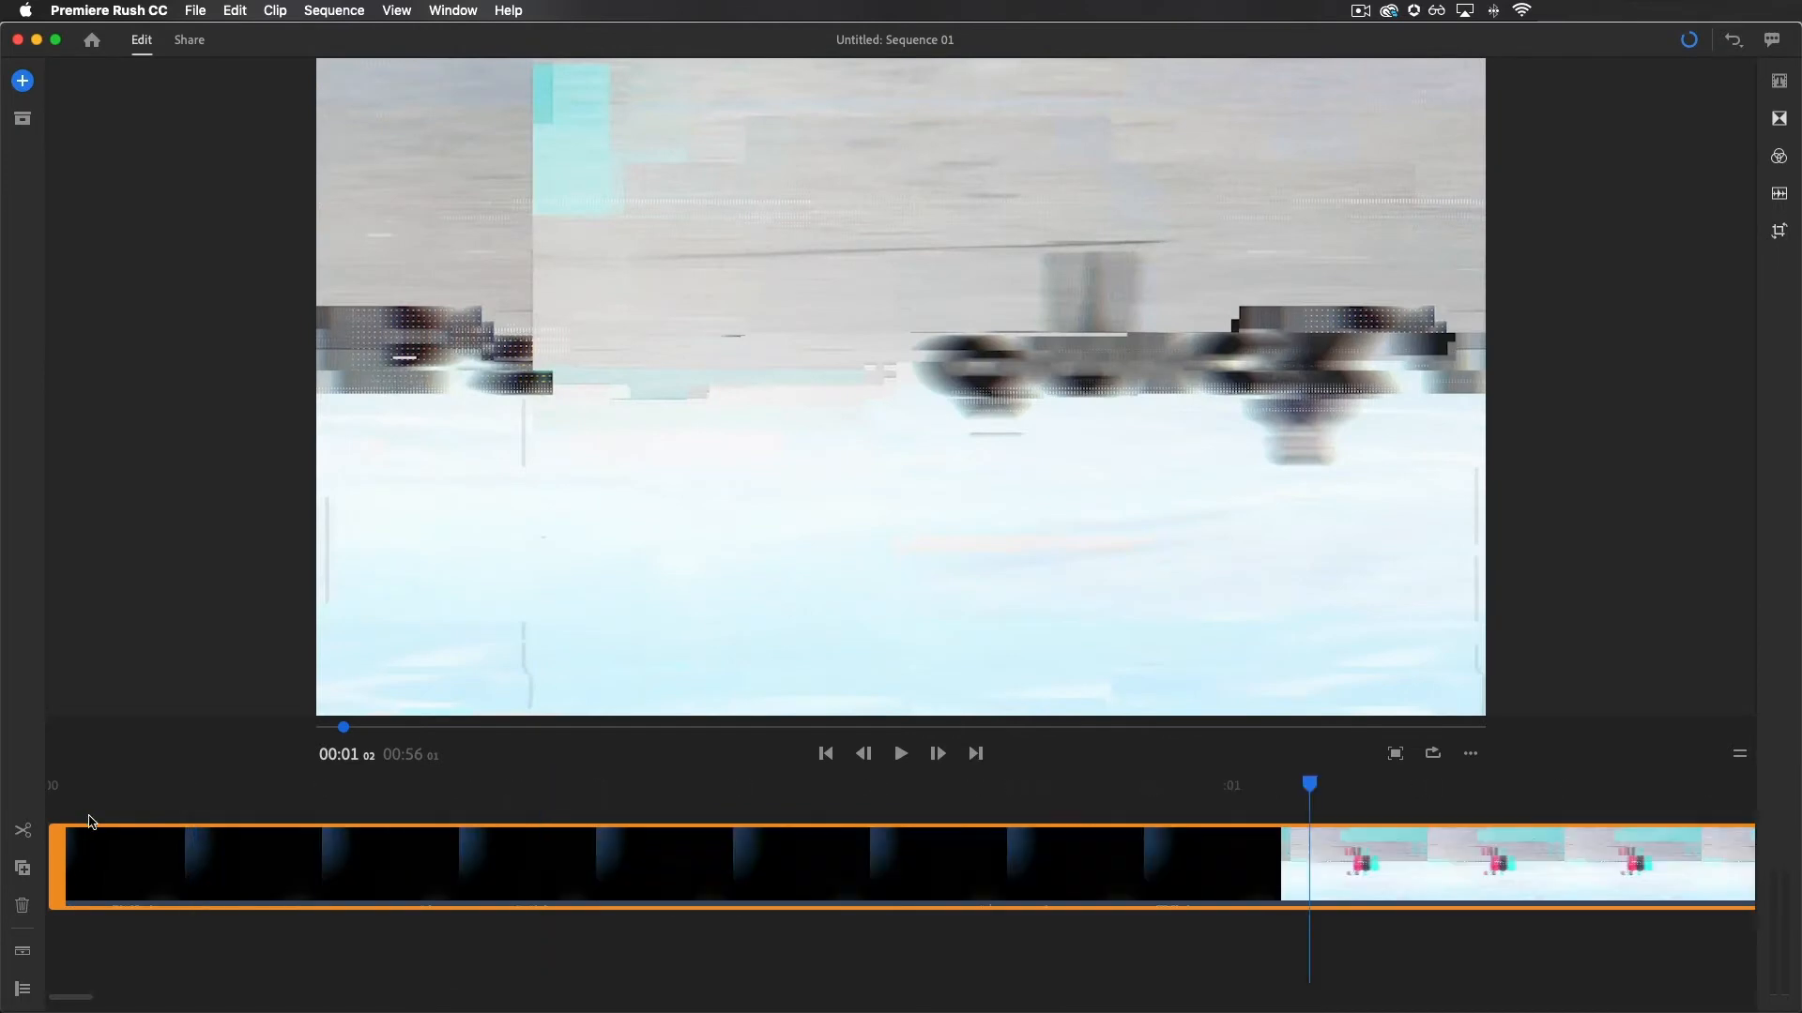
pyautogui.click(87, 811)
pyautogui.moveTo(83, 788)
pyautogui.mouseDown()
pyautogui.moveTo(44, 782)
pyautogui.moveTo(84, 779)
pyautogui.mouseUp()
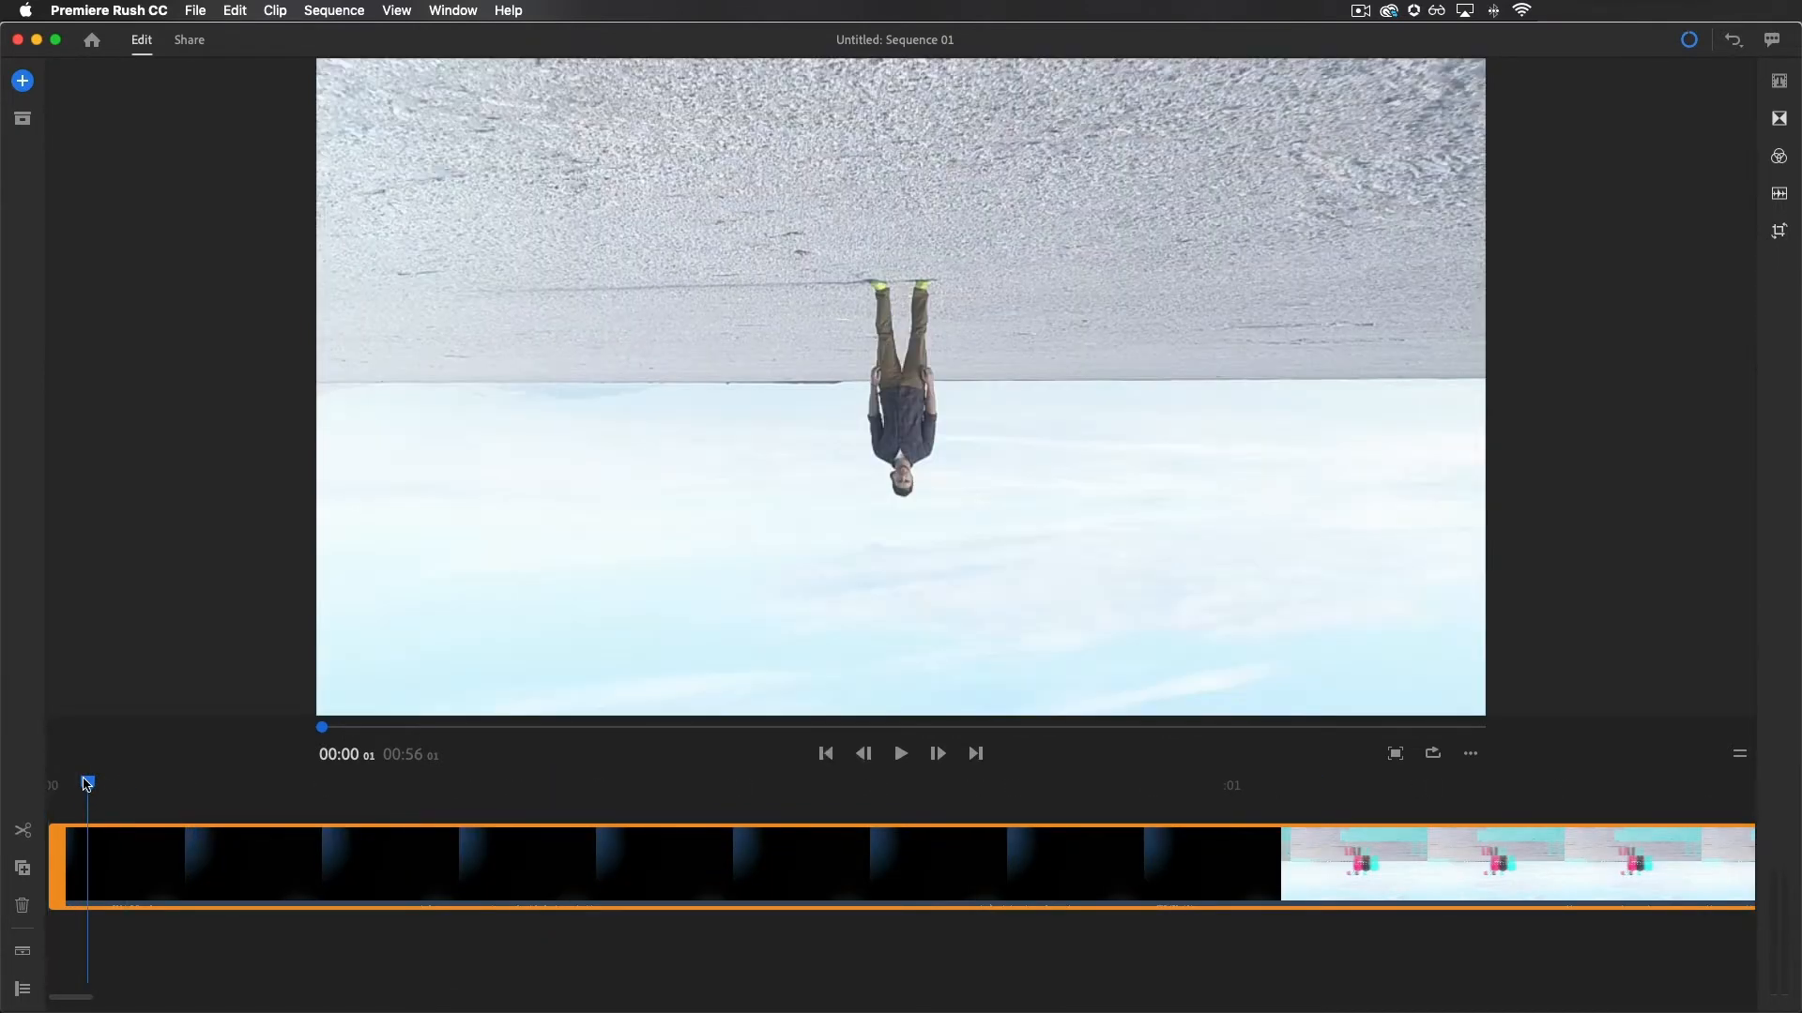
pyautogui.click(19, 838)
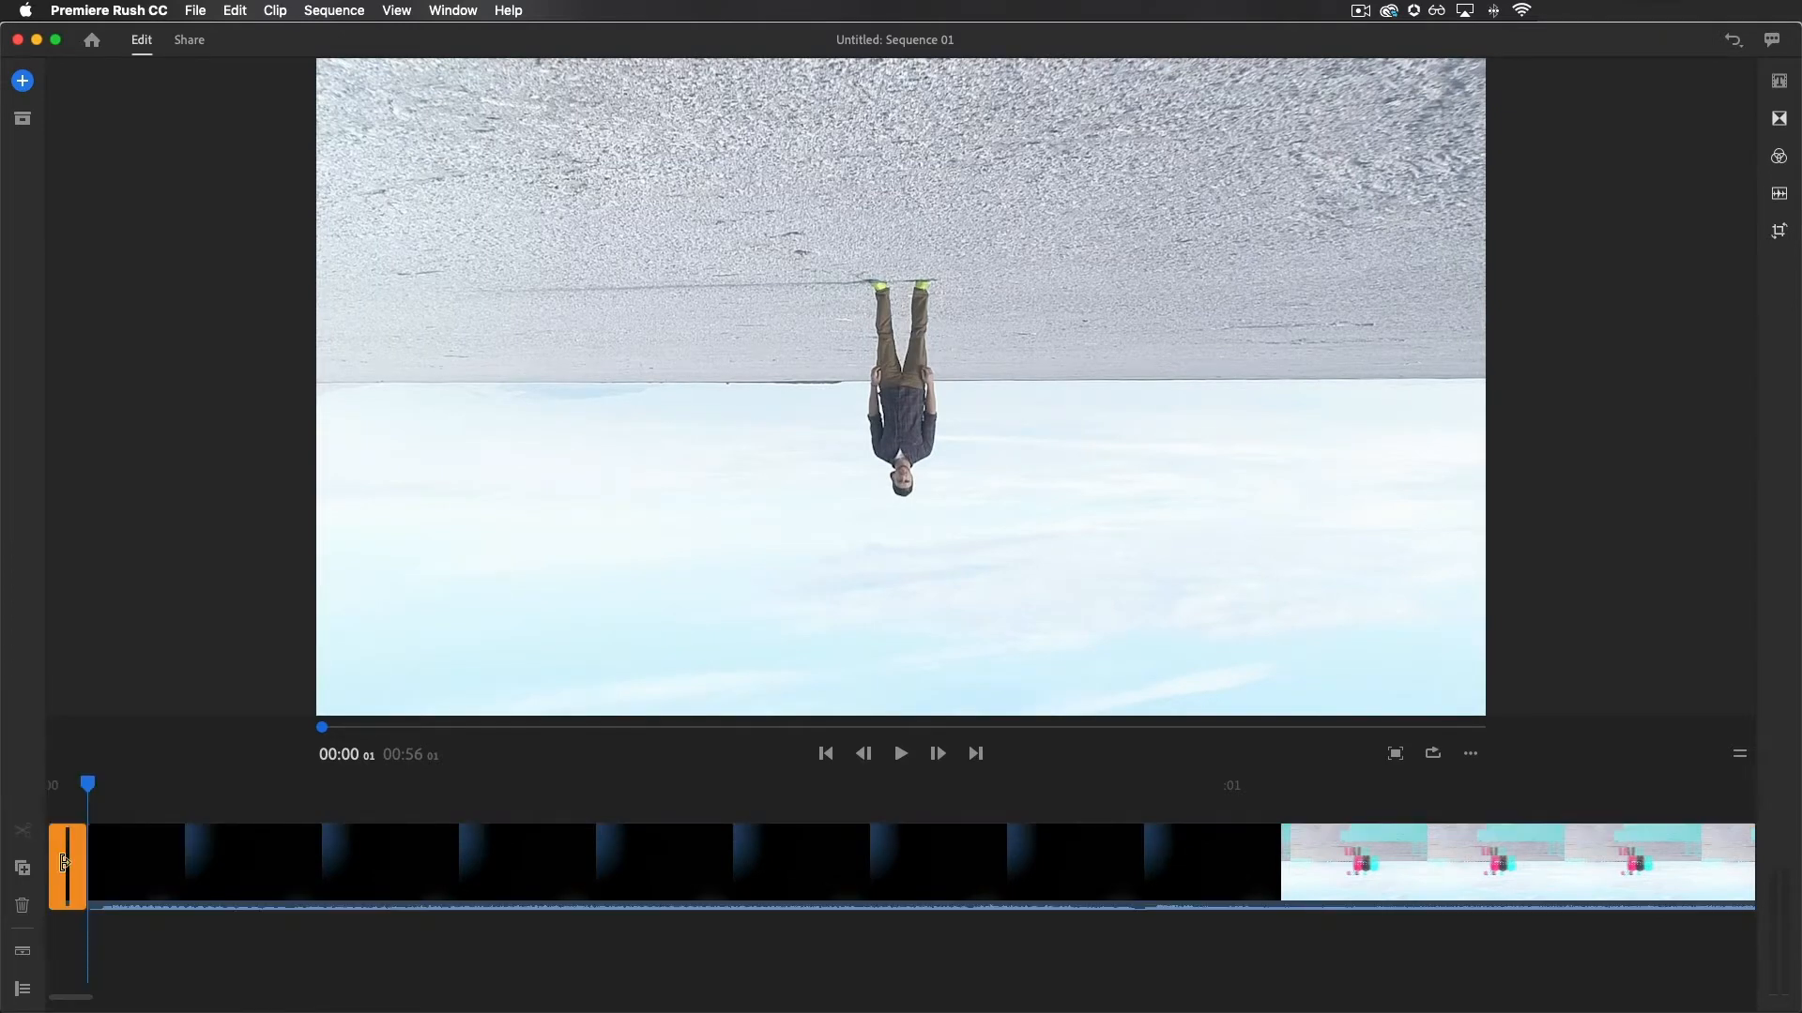
pyautogui.press('Delete')
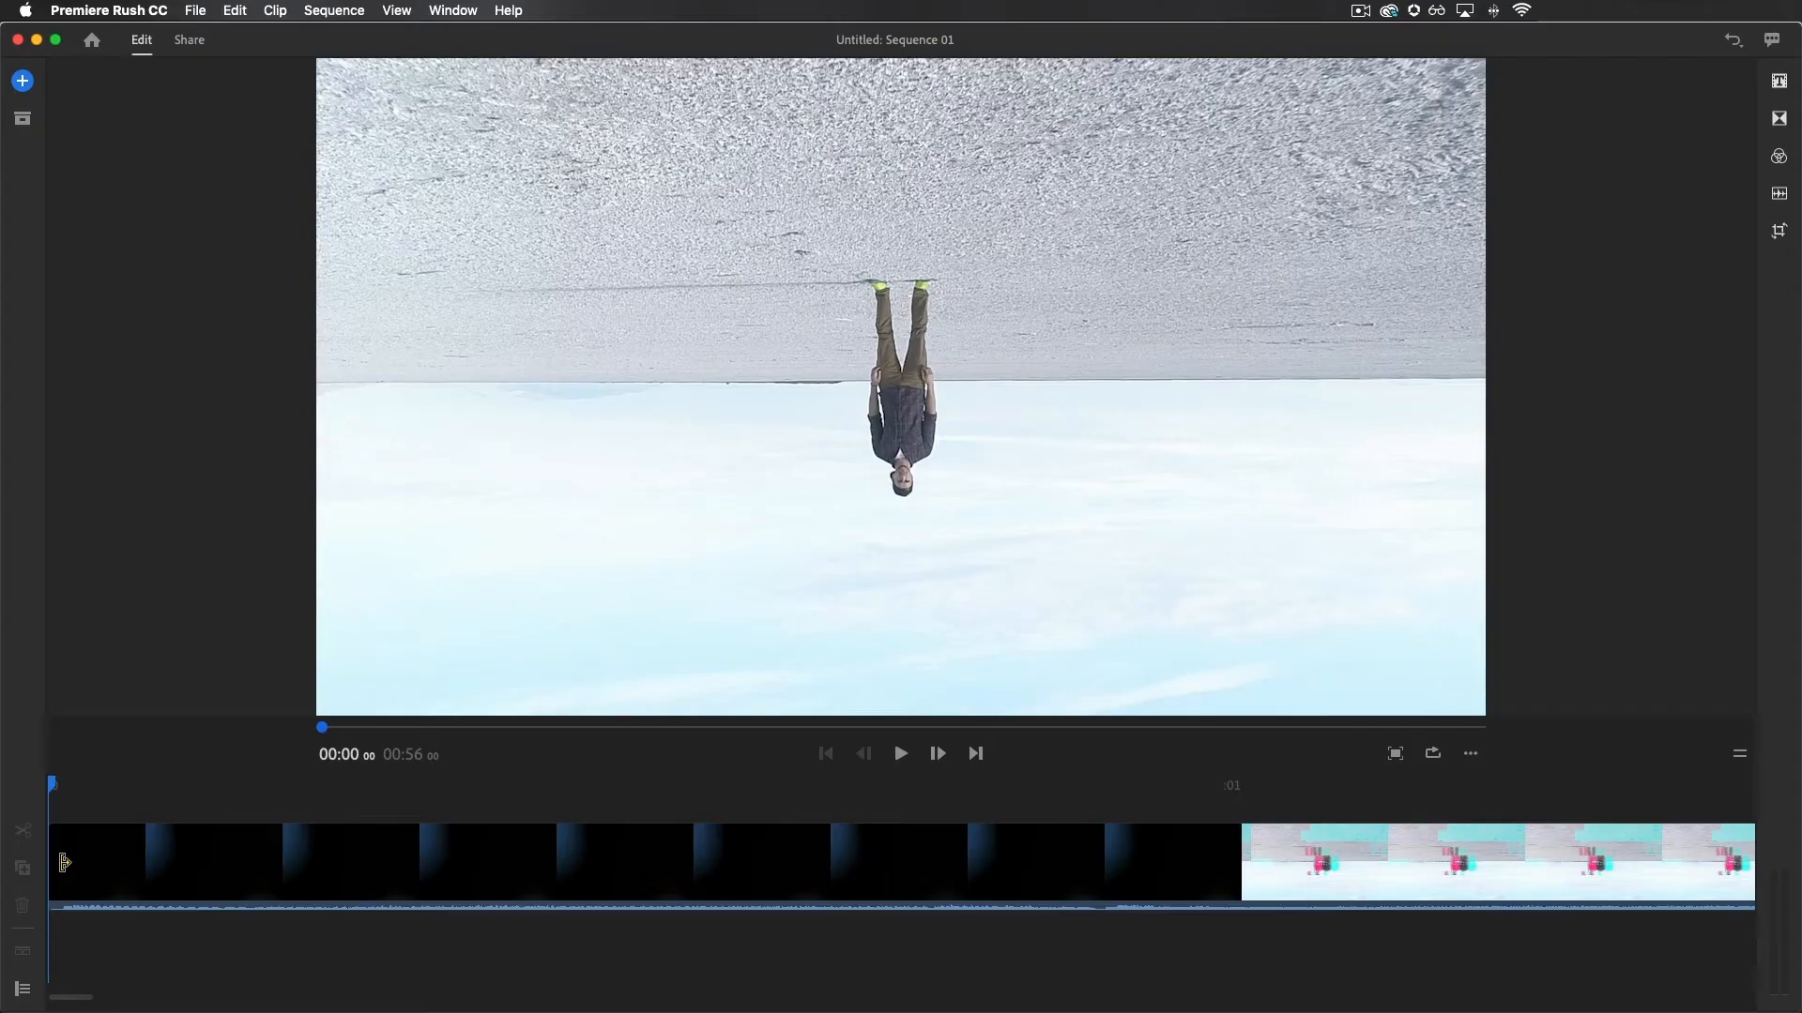
# - Delete the road clip that follows the intro, check the resulting cut and undo the deletion
pyautogui.scroll(-10, 194, 896)
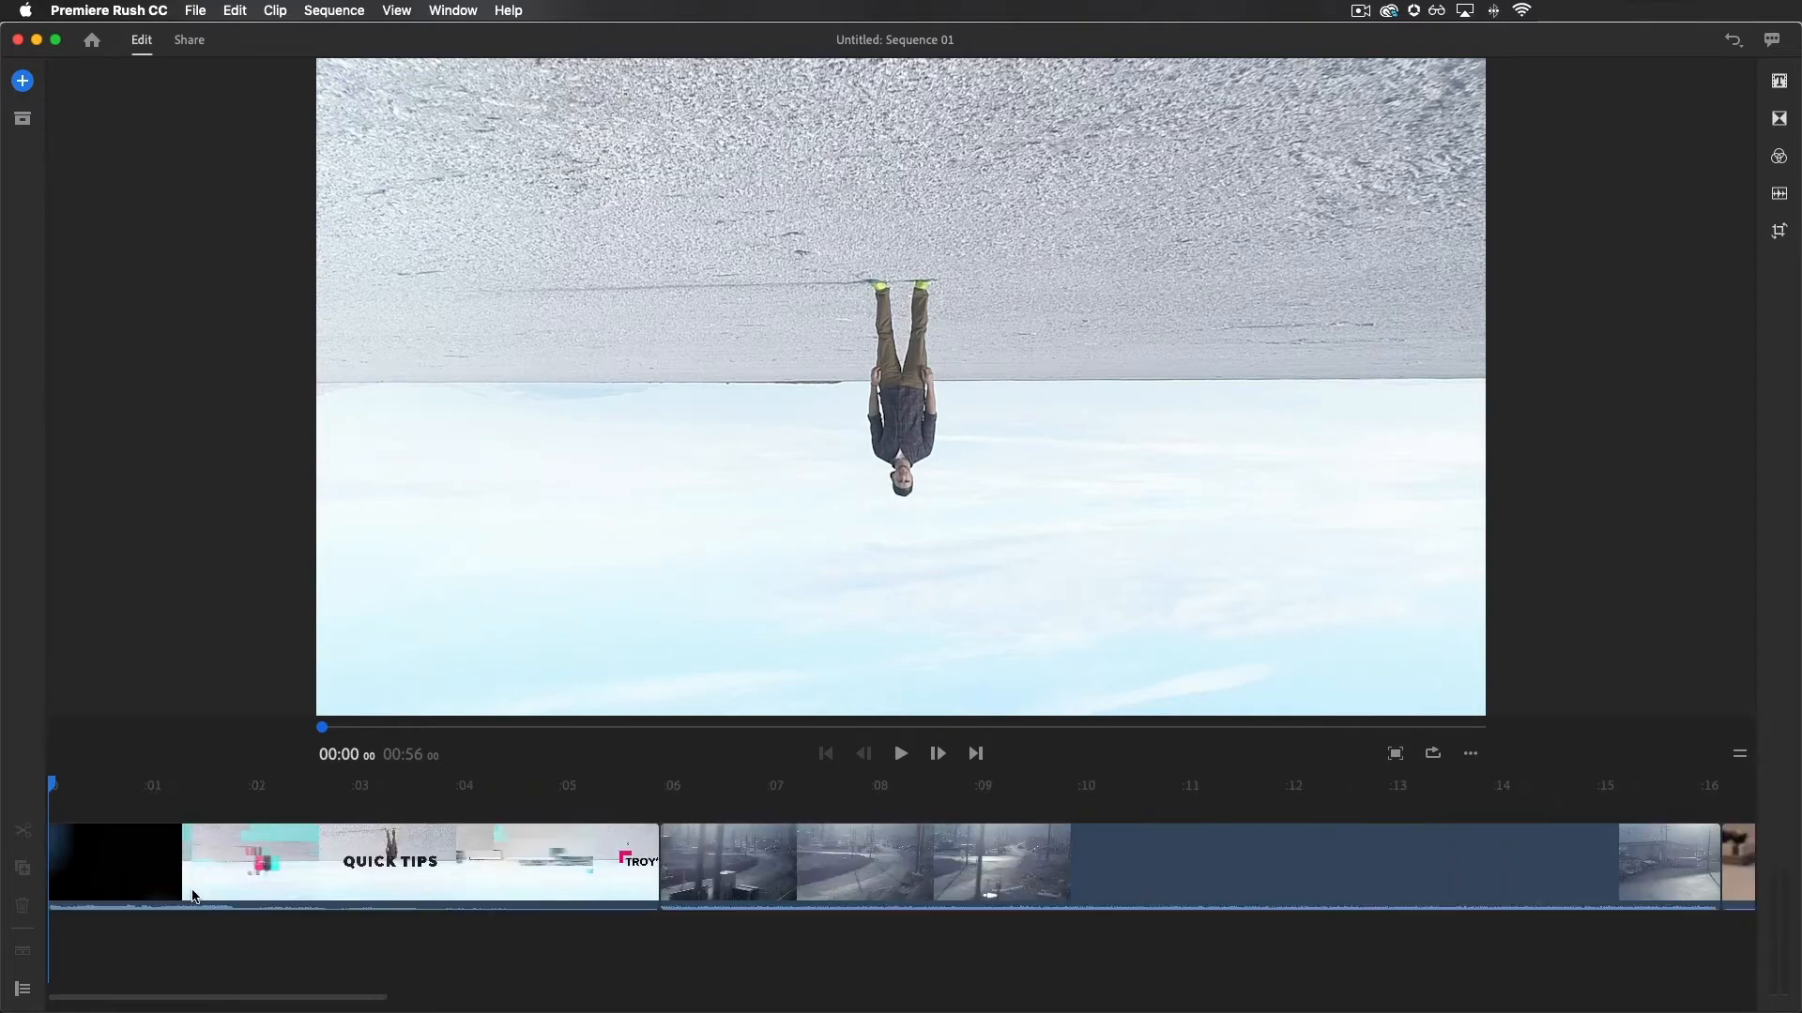
pyautogui.scroll(3, 193, 897)
pyautogui.scroll(4, 193, 897)
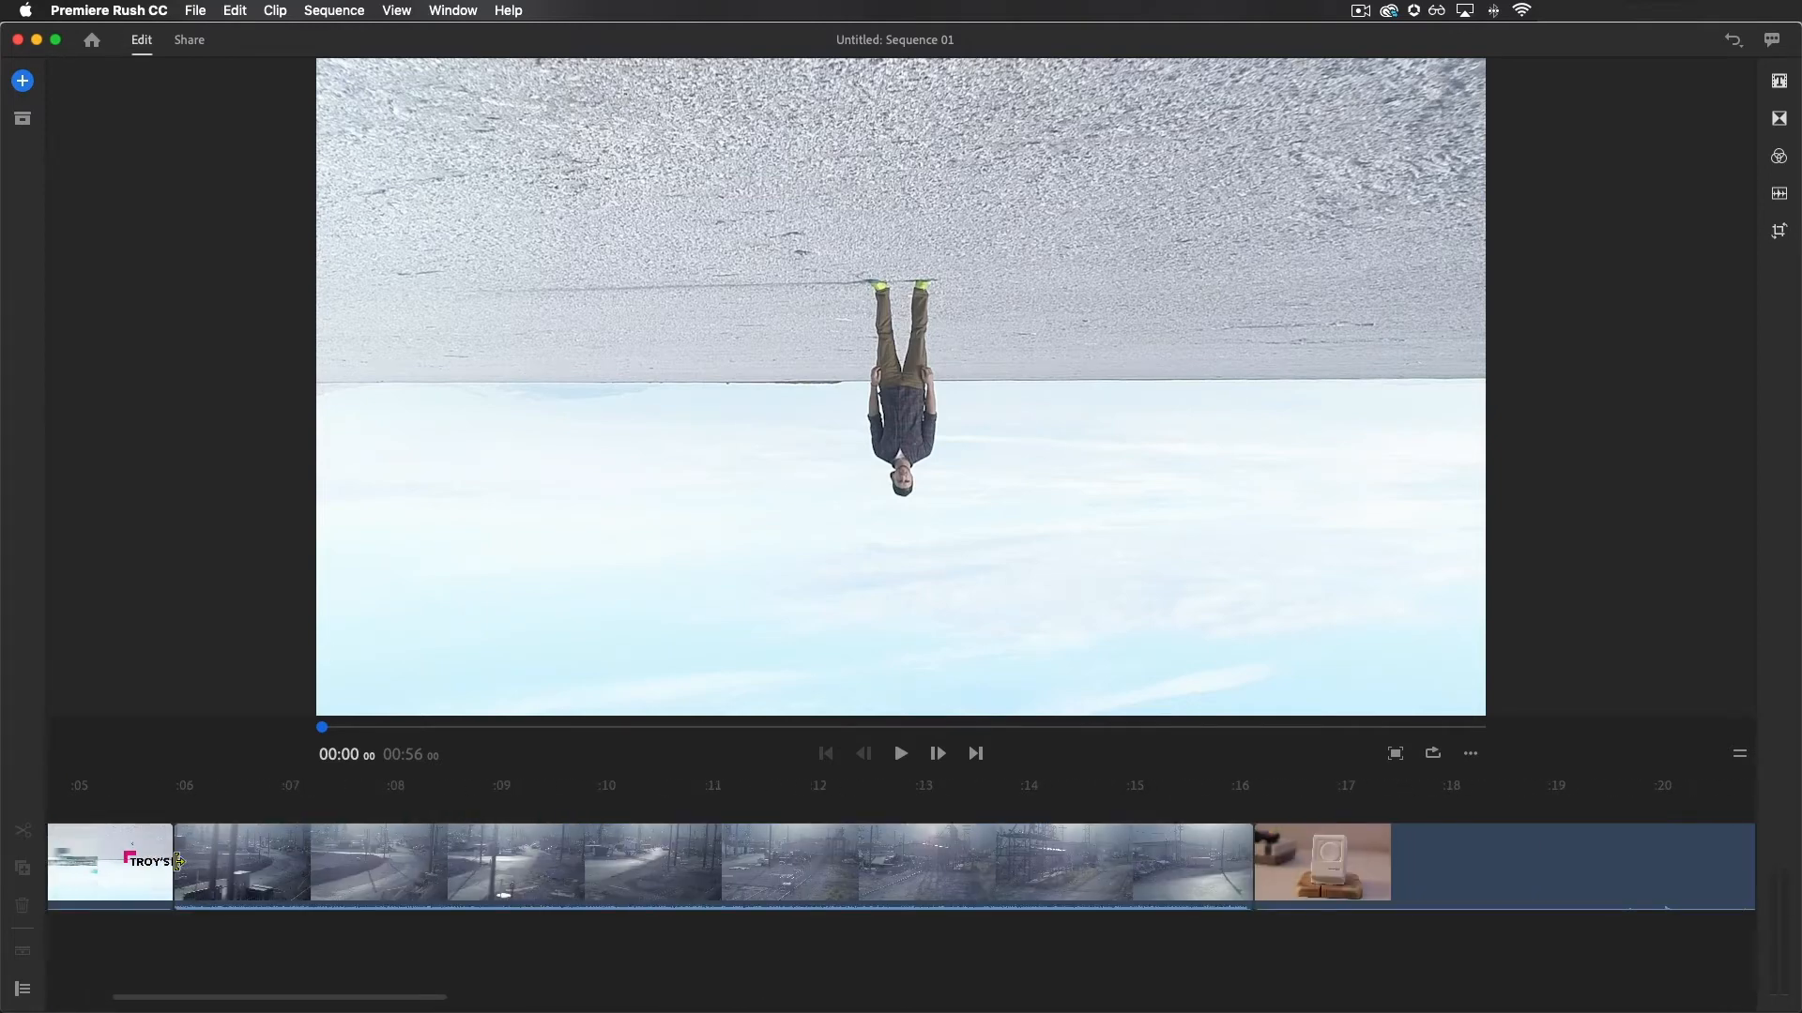
pyautogui.click(185, 856)
pyautogui.moveTo(190, 855); pyautogui.dragTo(330, 856)
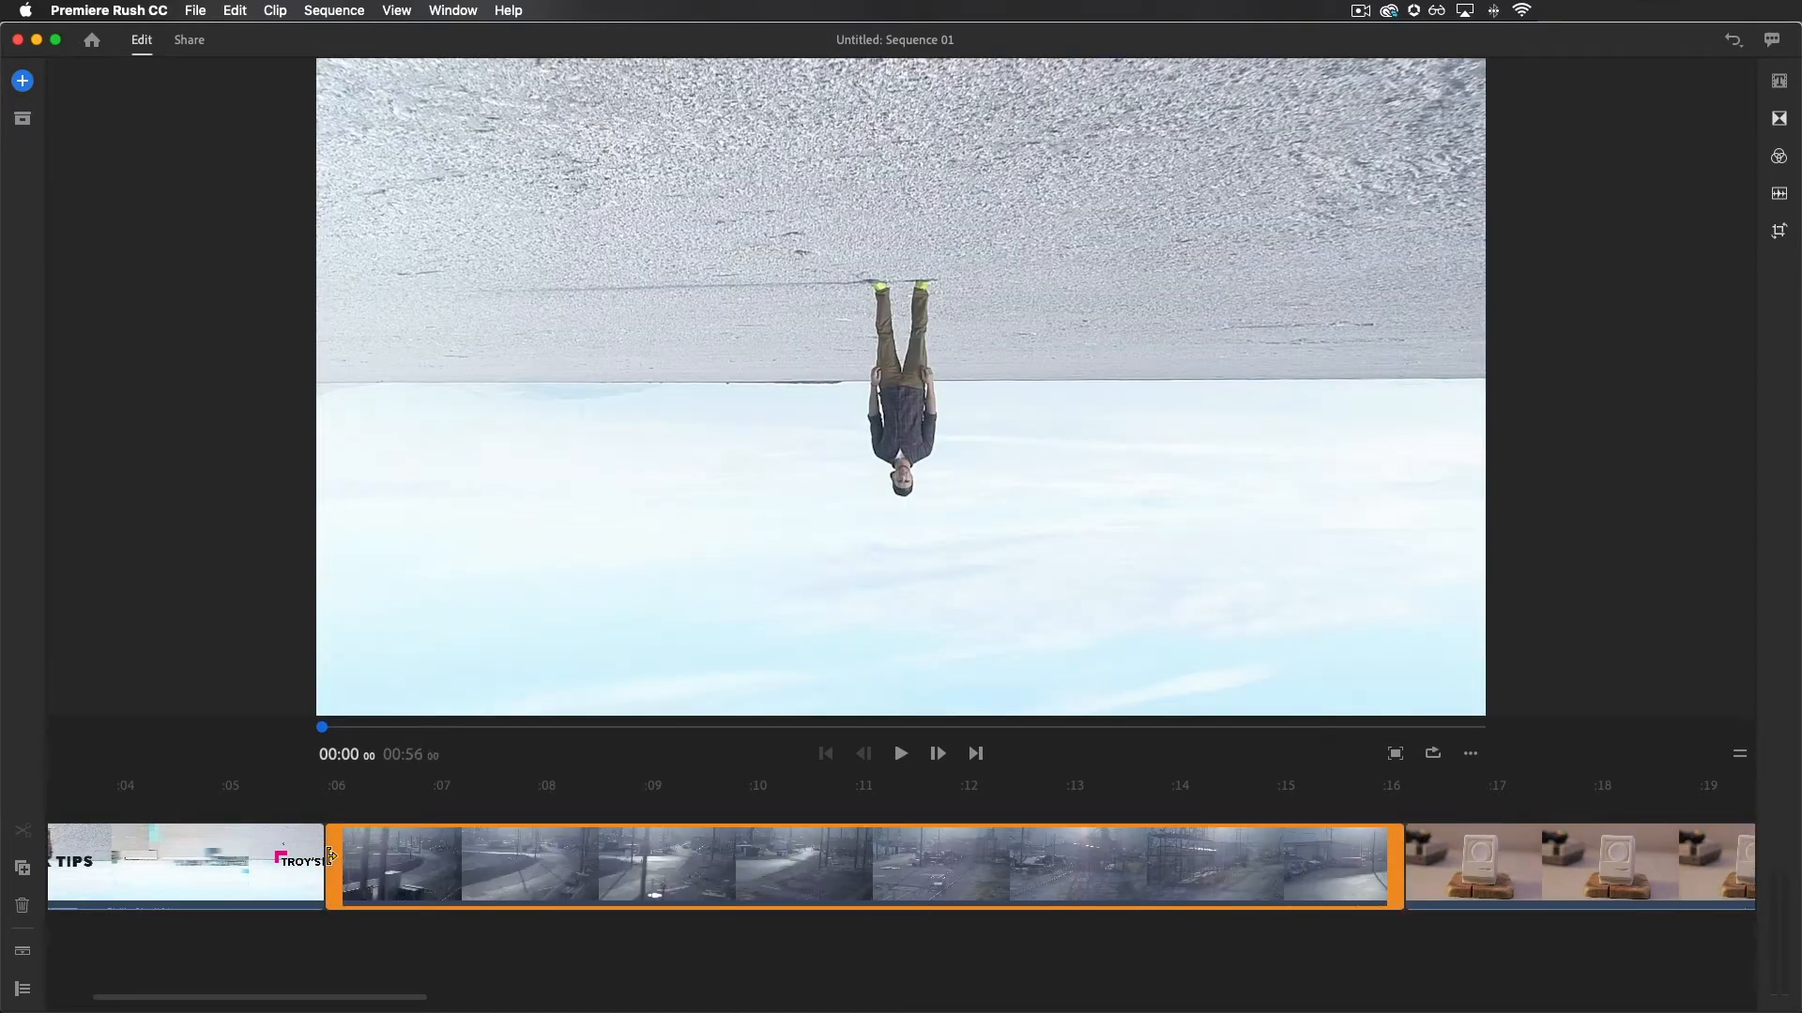
pyautogui.press('Delete')
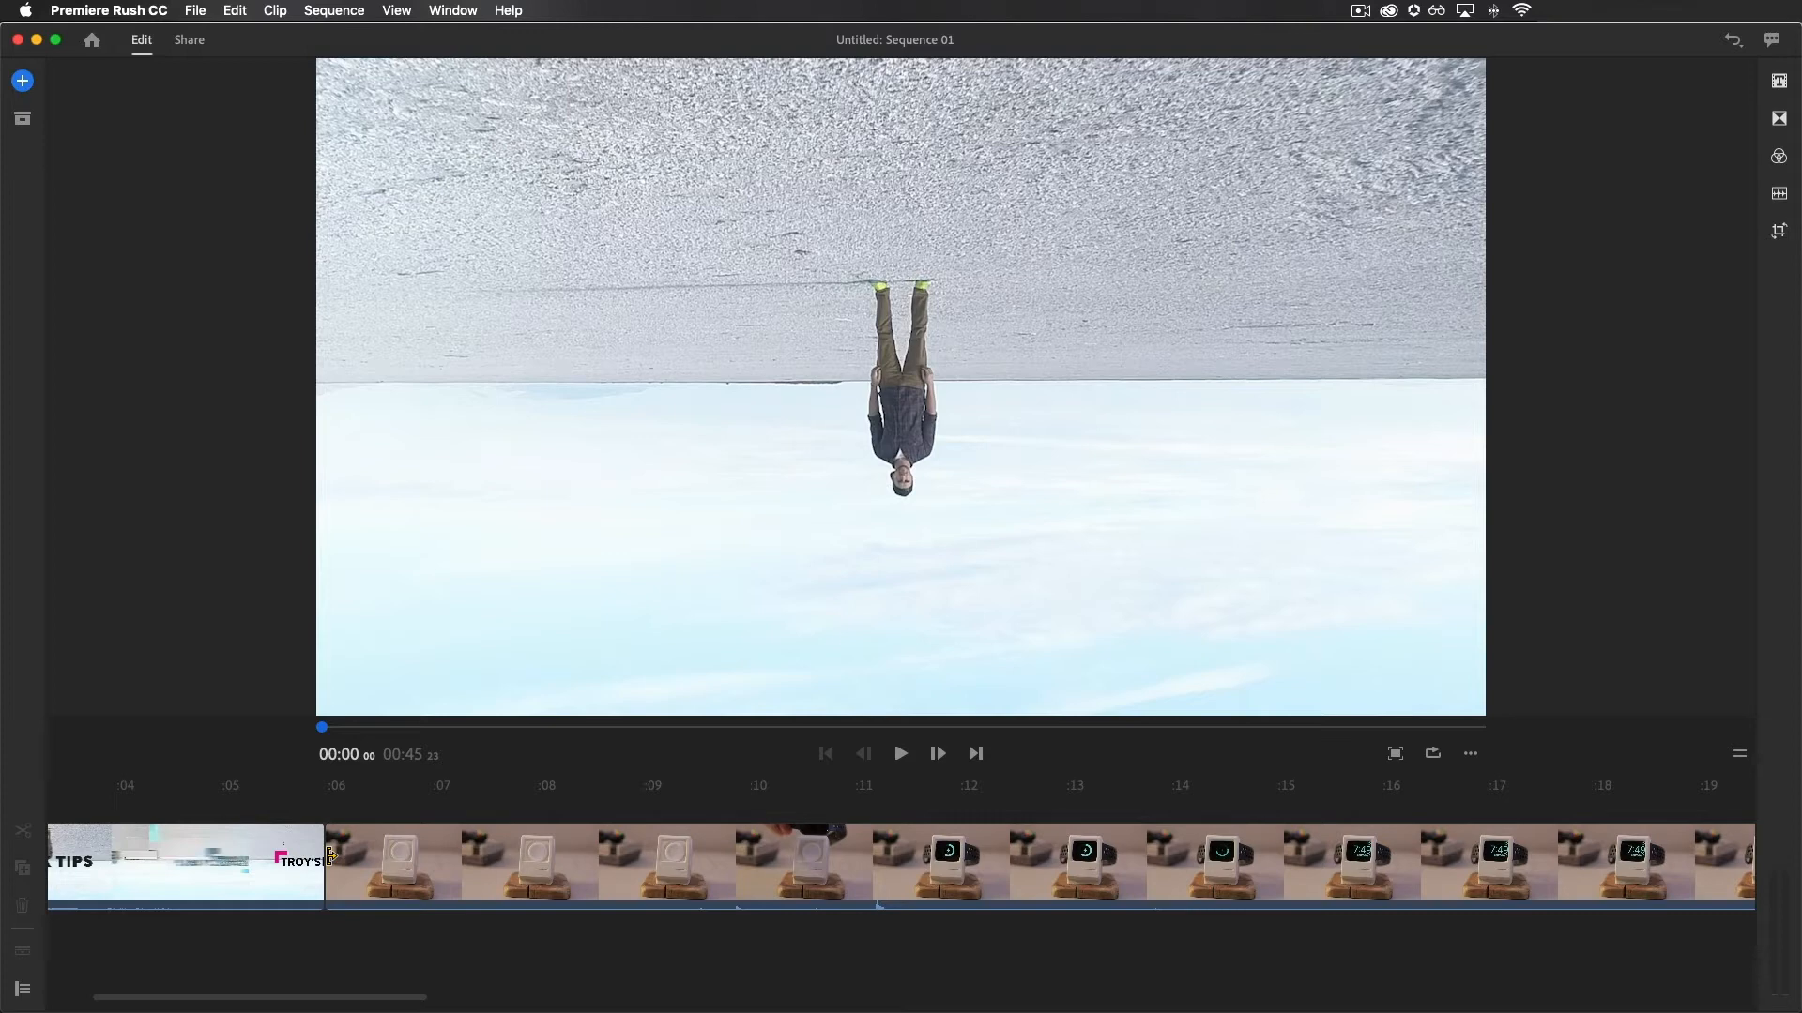
pyautogui.click(330, 804)
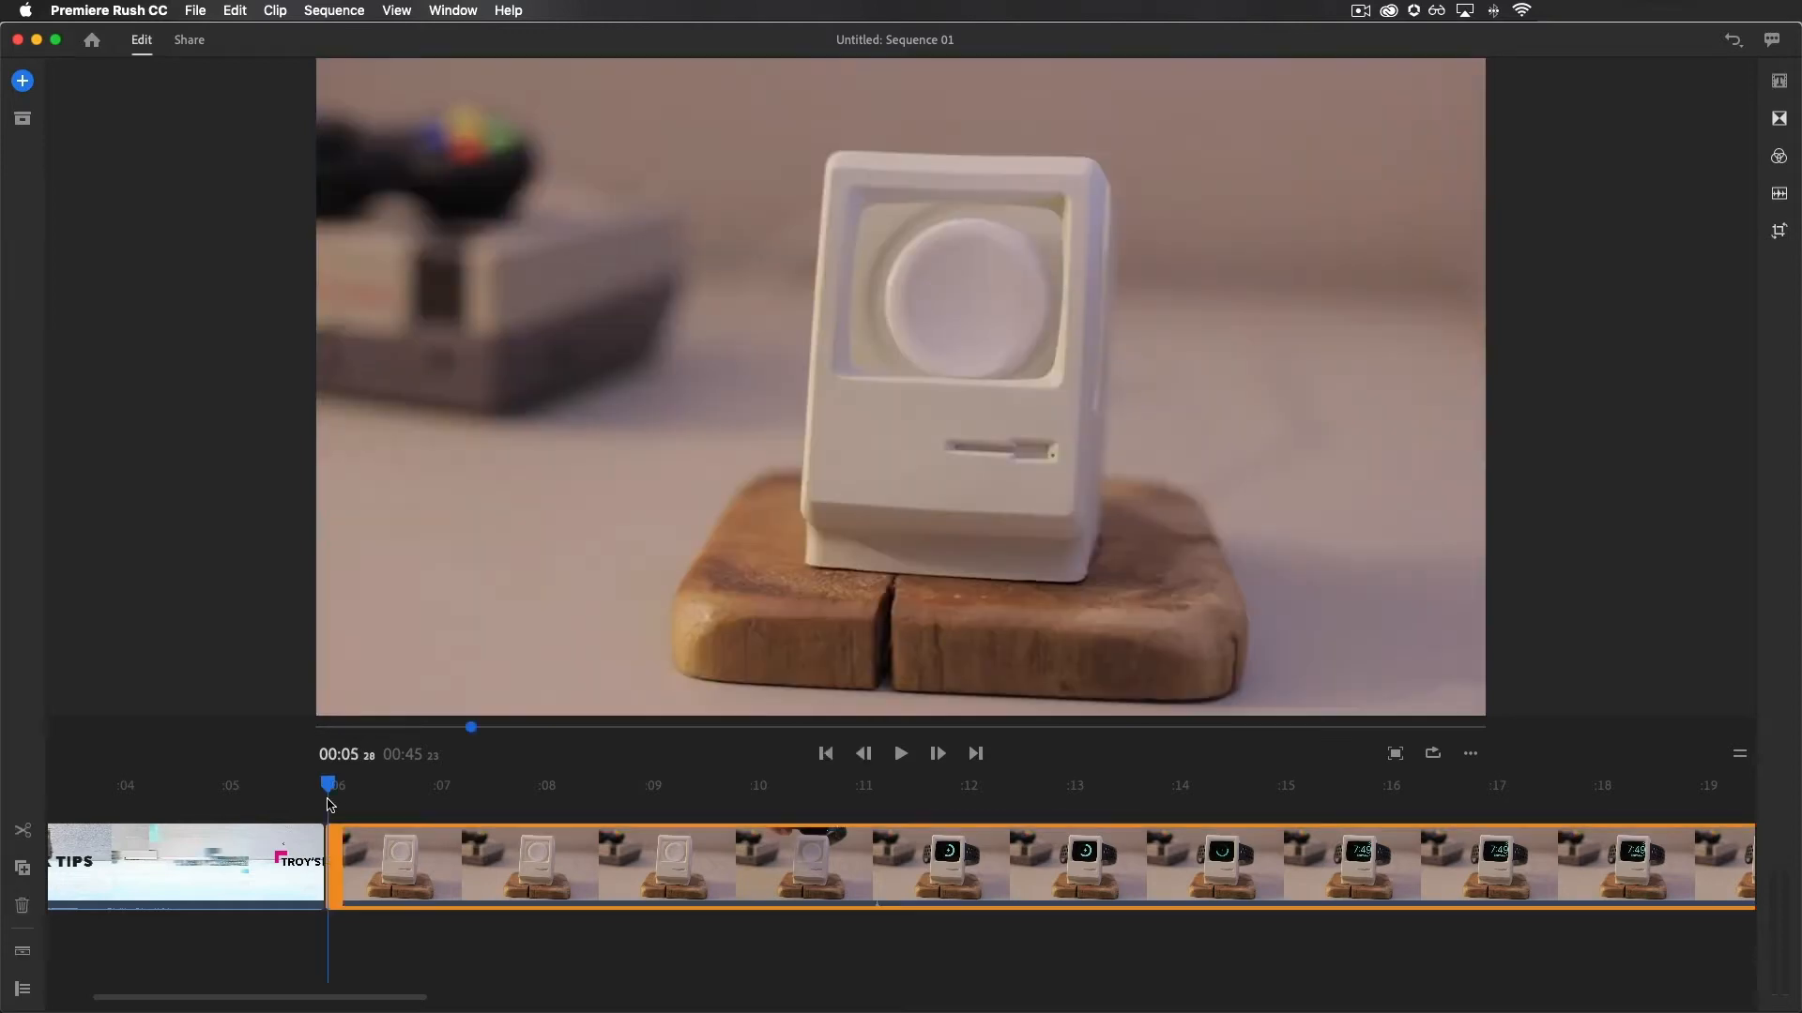
pyautogui.press('super+z')
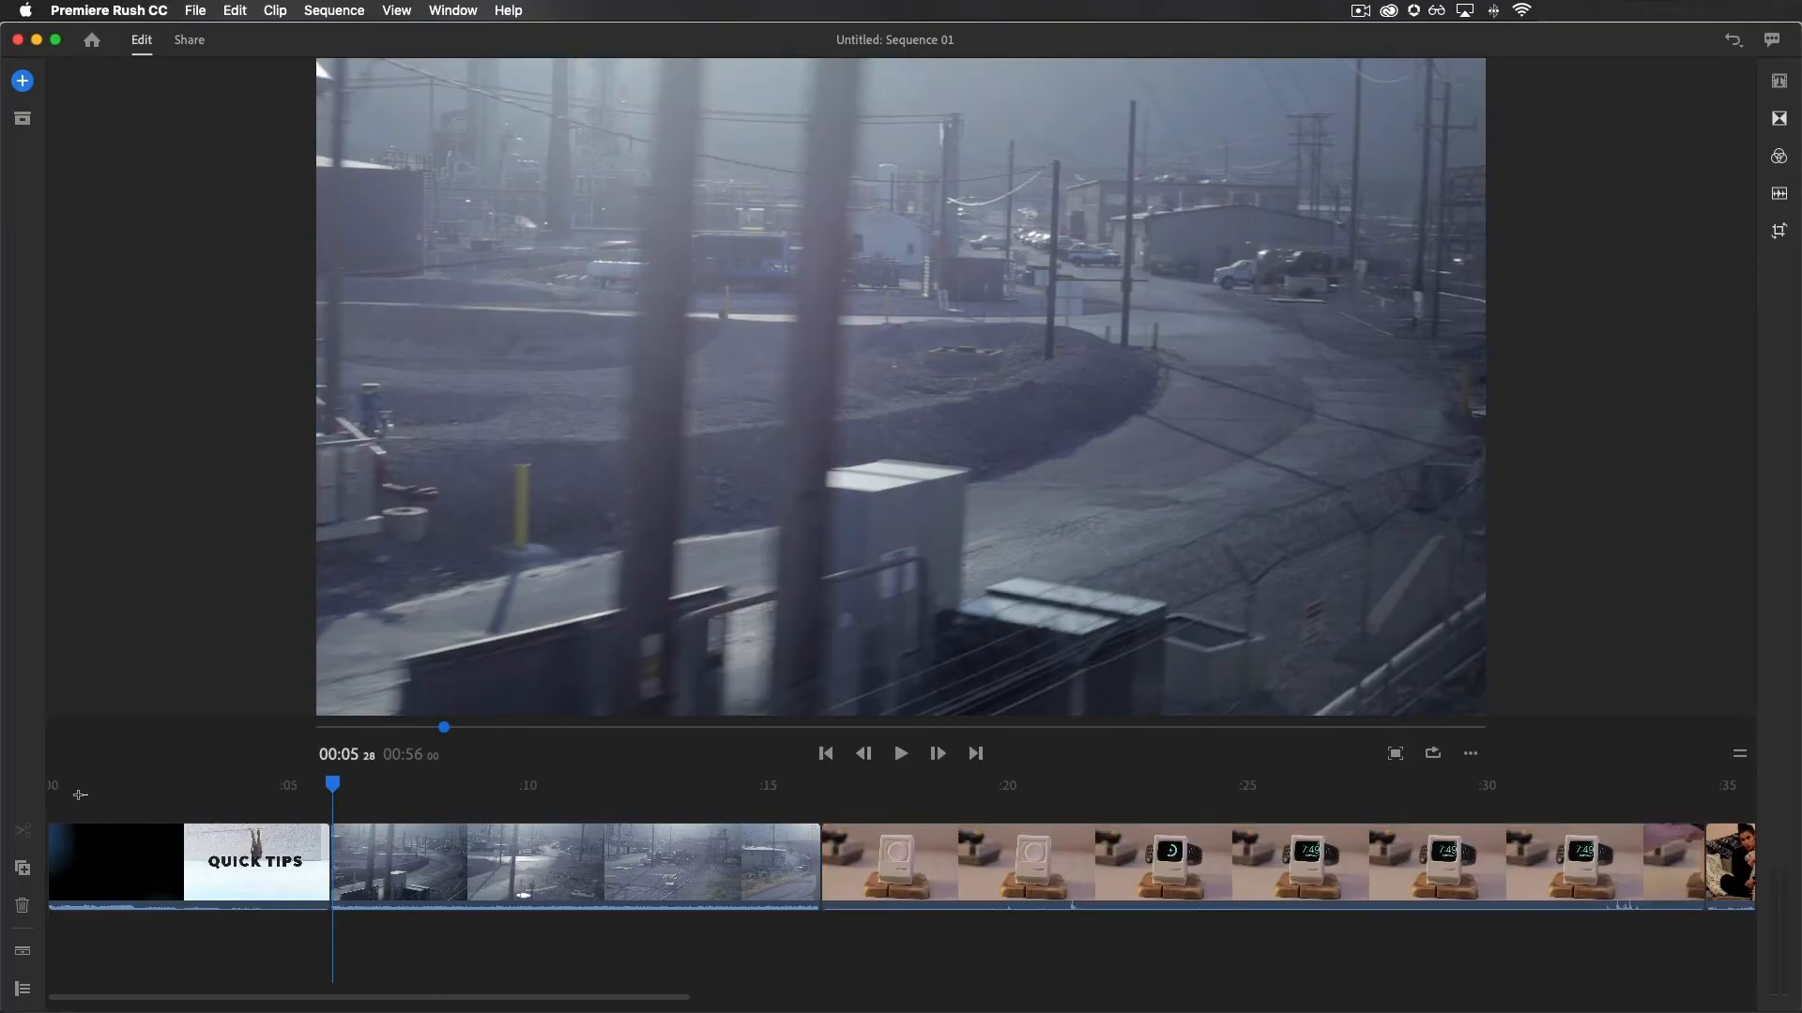
# - Expand the audio of the timeline clips and look over the waveforms, ending with the intro clip selected
pyautogui.click(79, 796)
pyautogui.press('Left')
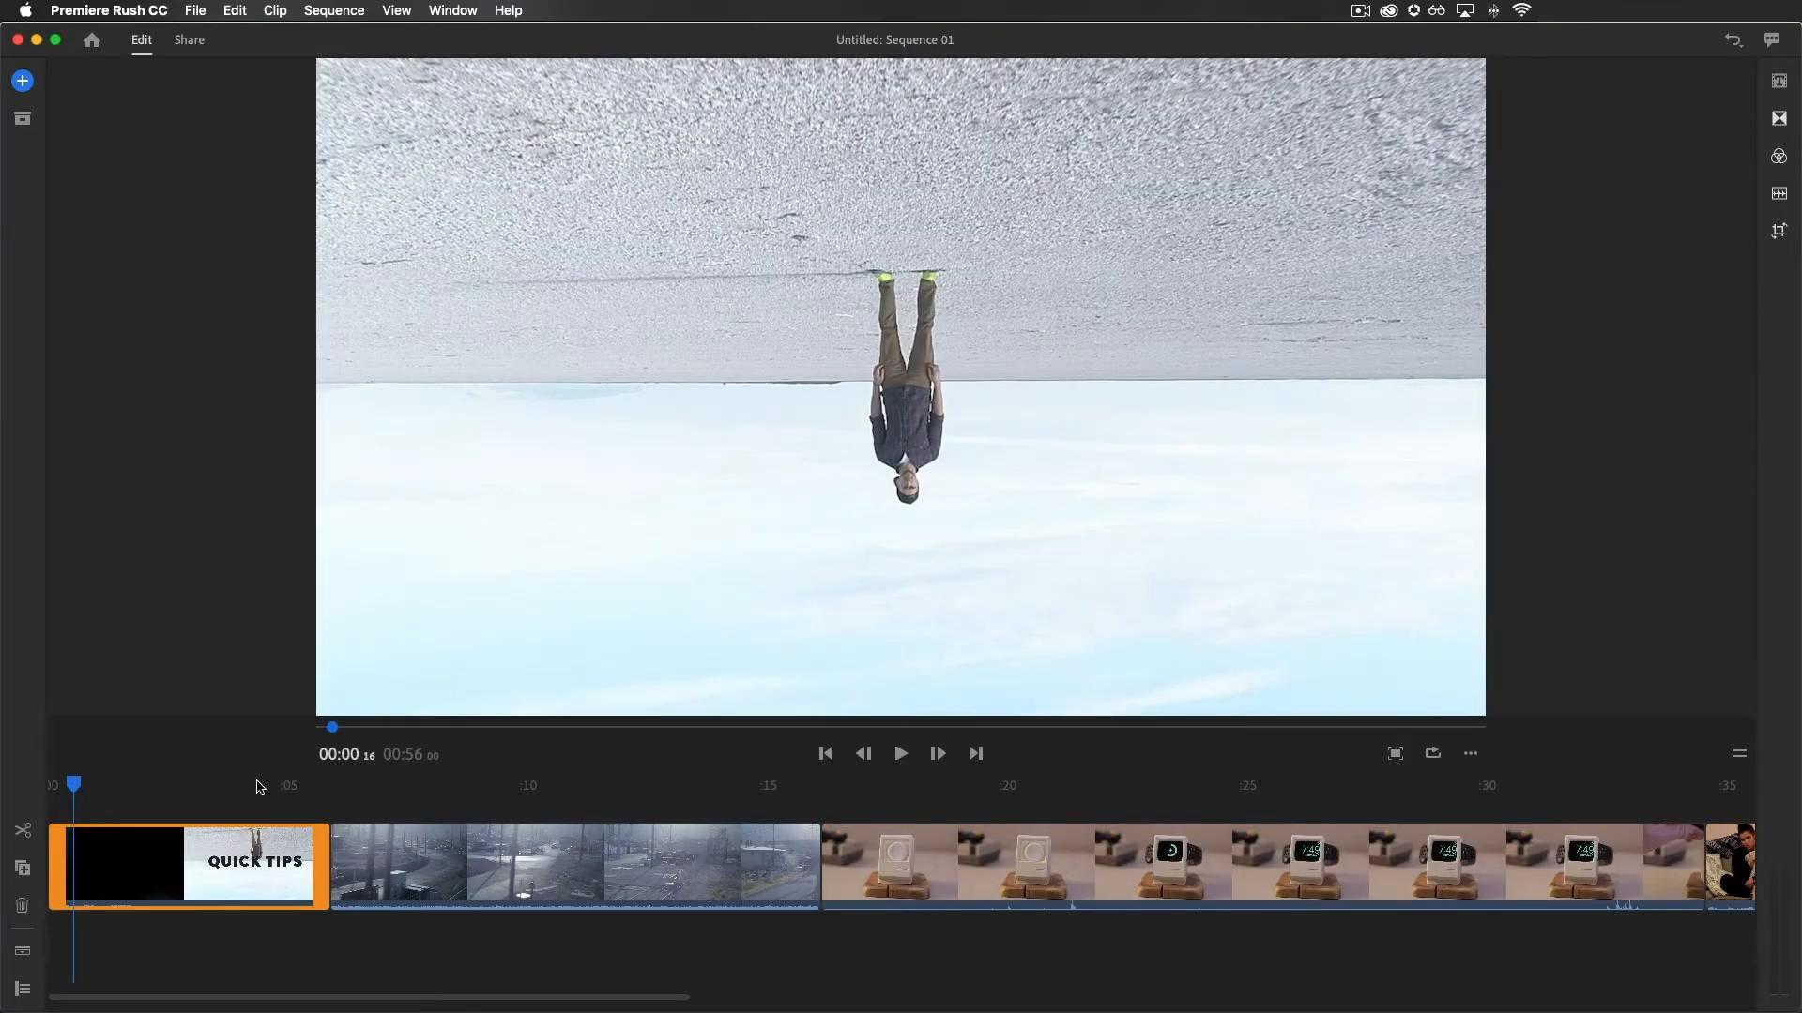
pyautogui.click(22, 871)
pyautogui.click(21, 953)
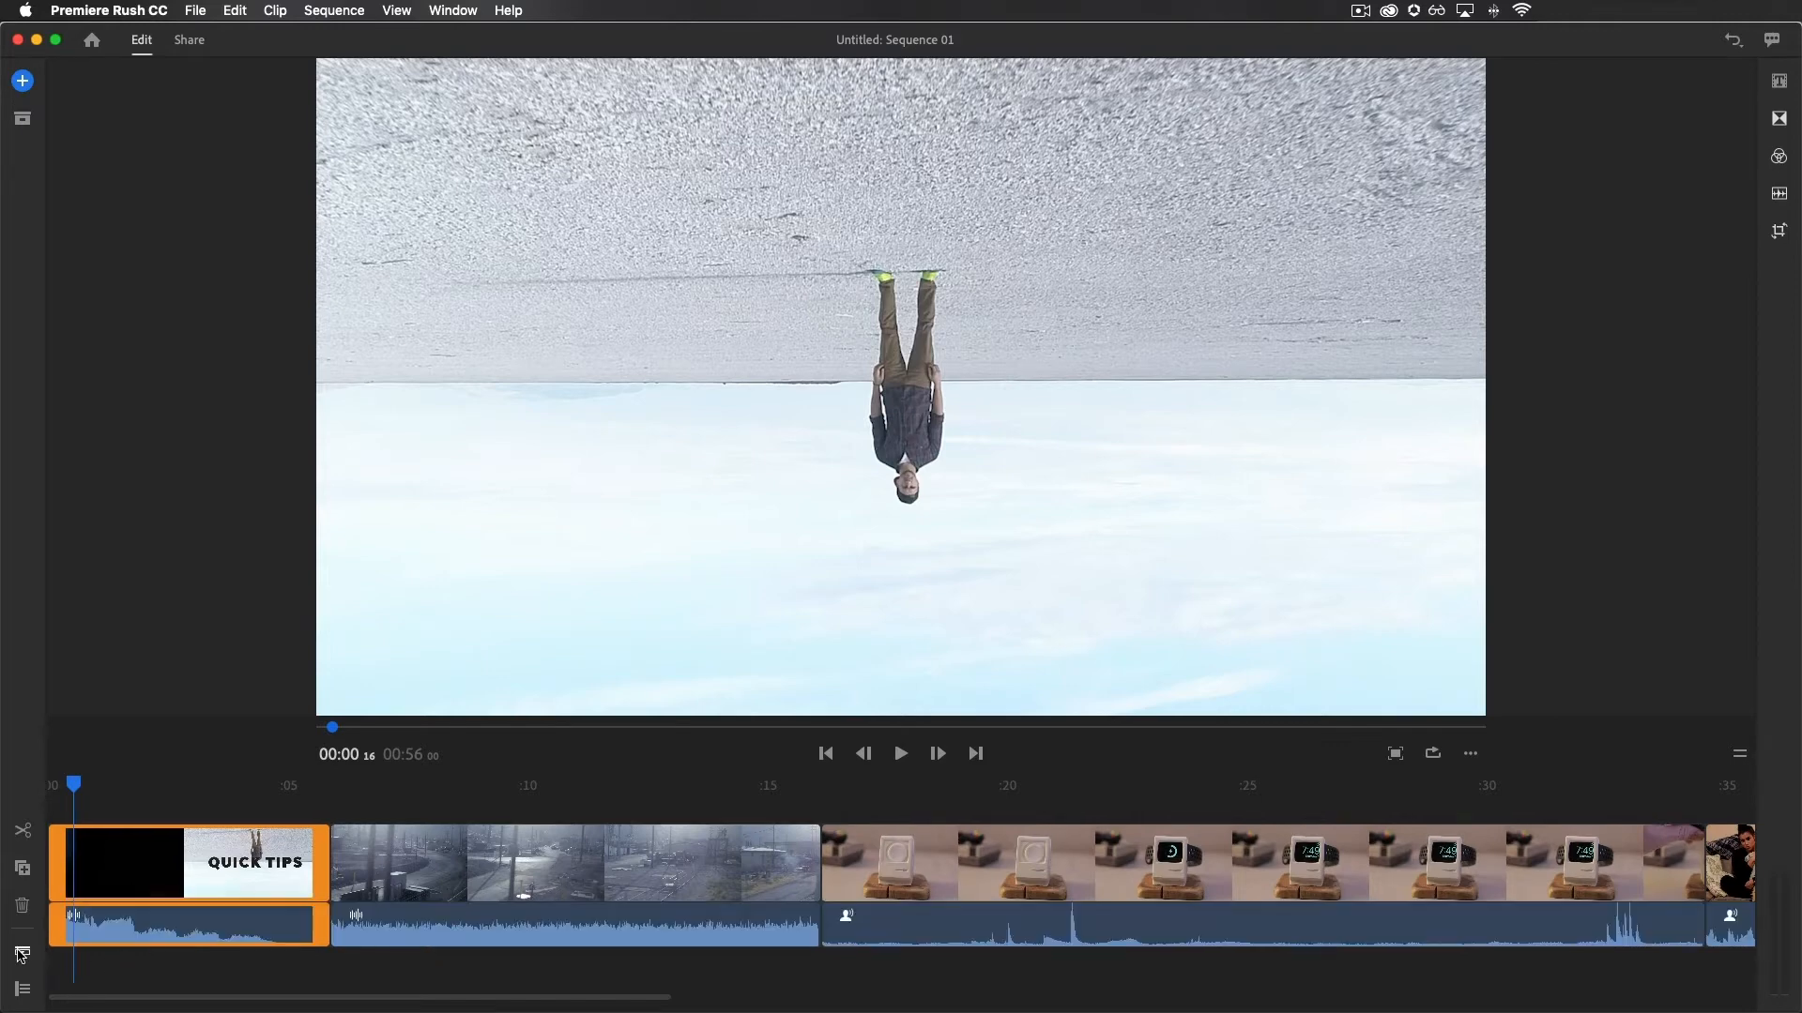
pyautogui.click(434, 943)
pyautogui.click(876, 936)
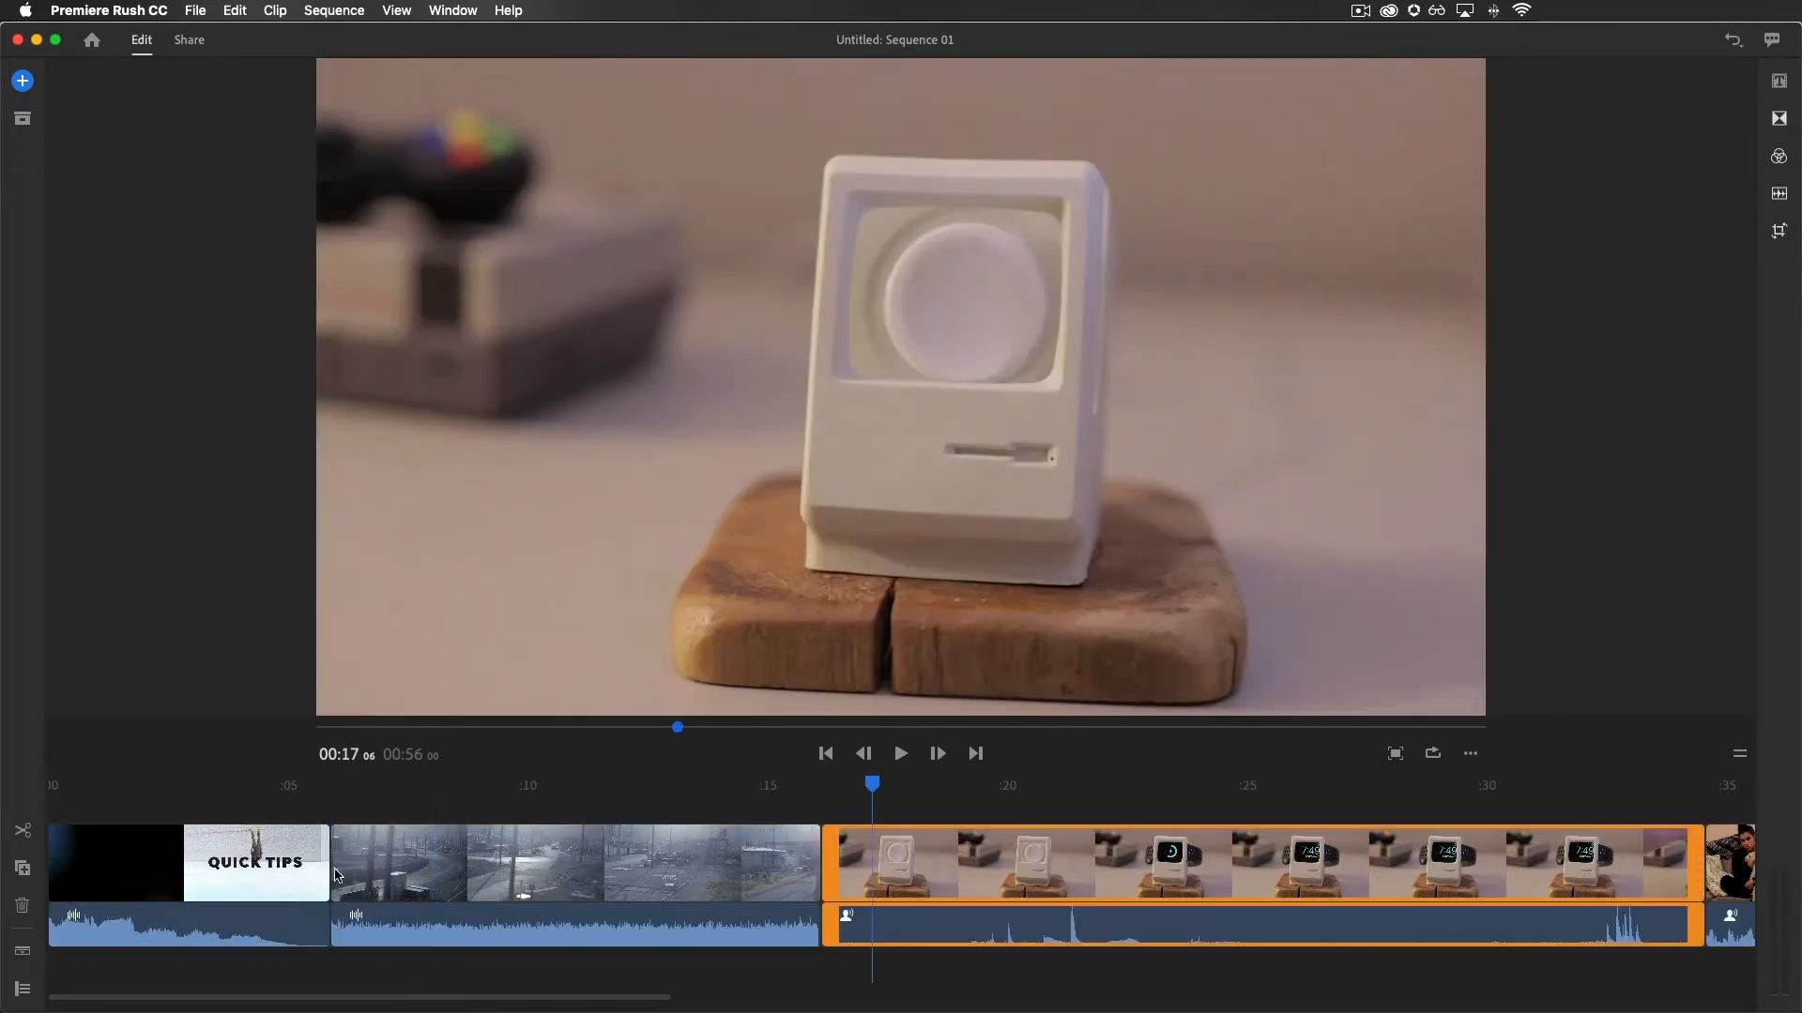
pyautogui.click(196, 939)
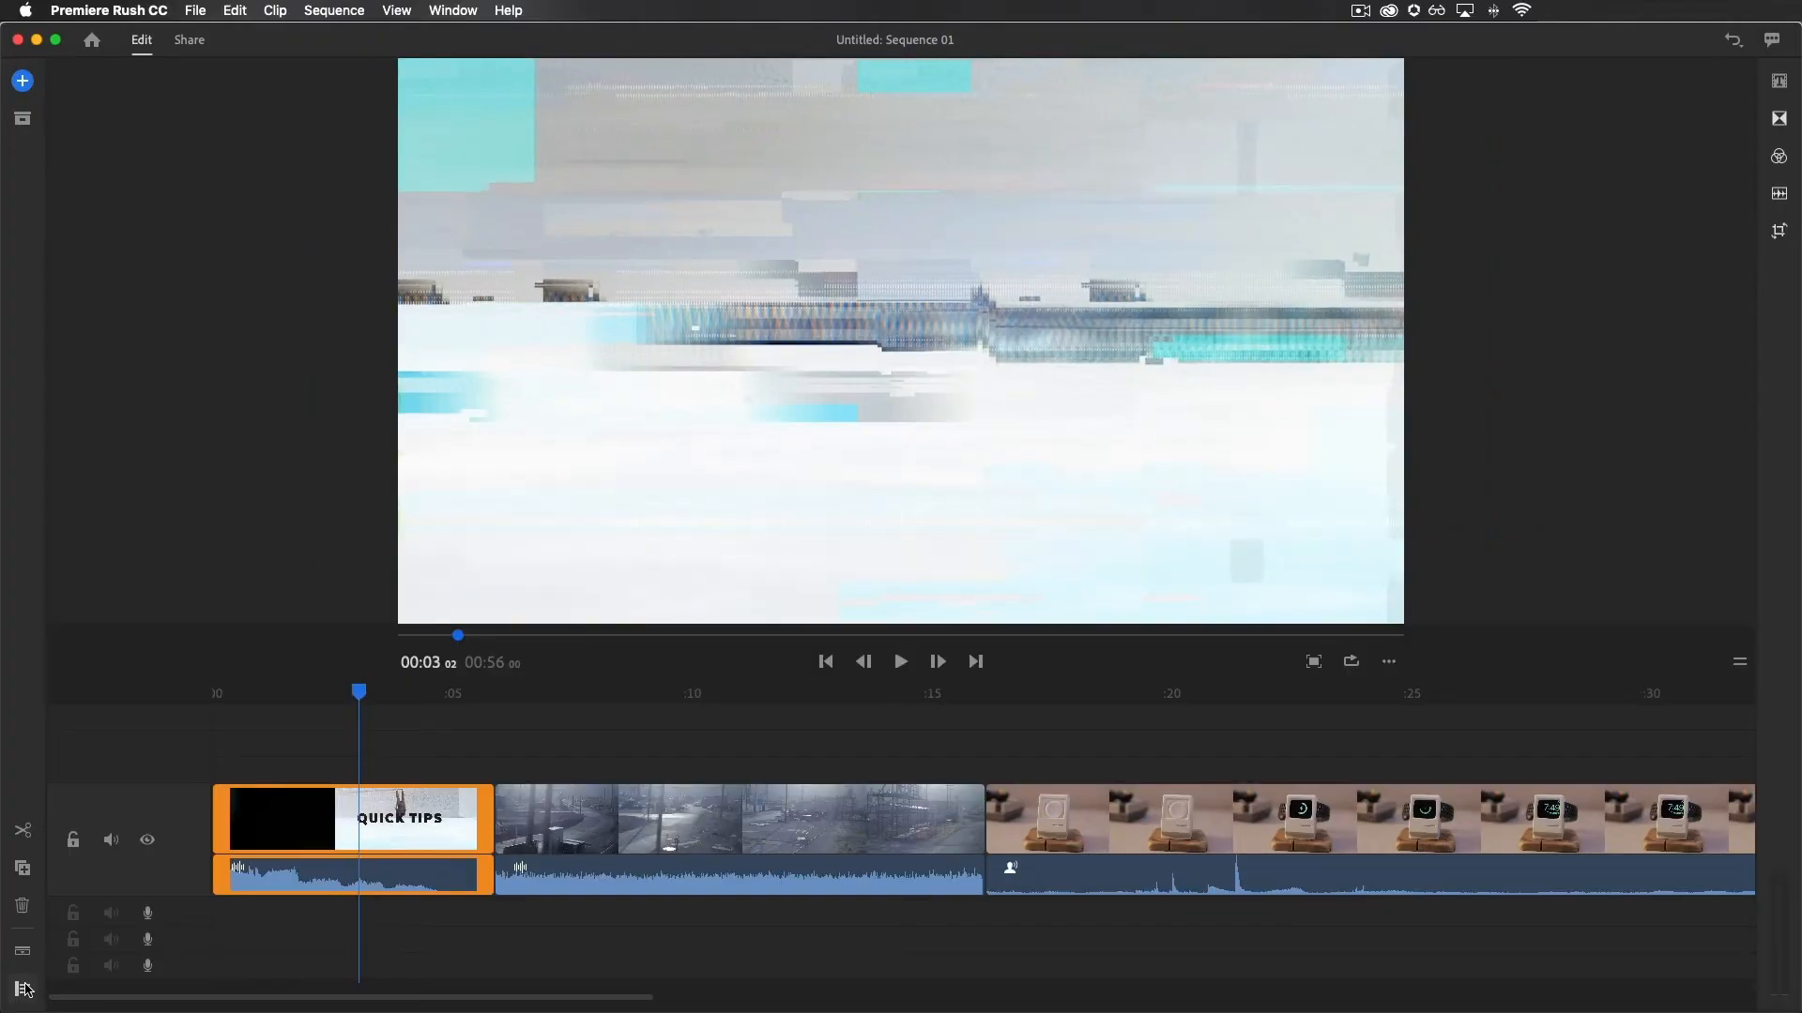
# - Toggle the main track's video visibility, audio mute and lock on and back off
pyautogui.click(146, 843)
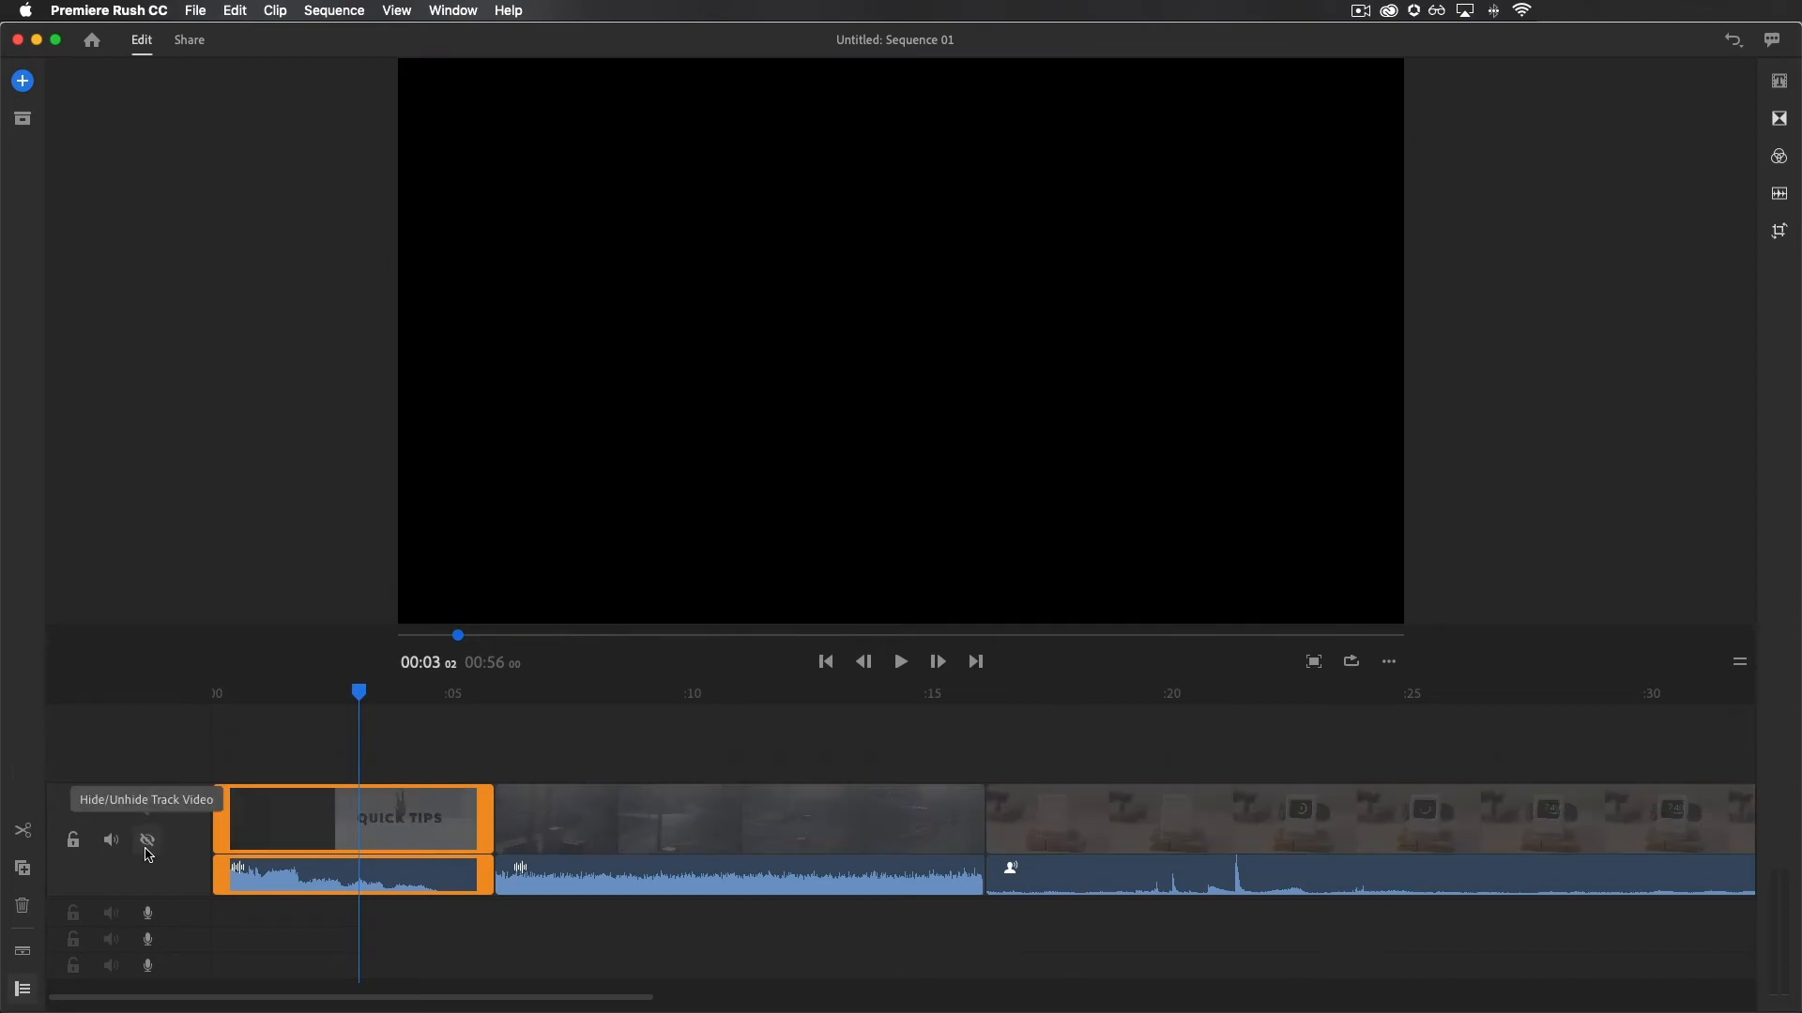
pyautogui.click(146, 841)
pyautogui.click(113, 841)
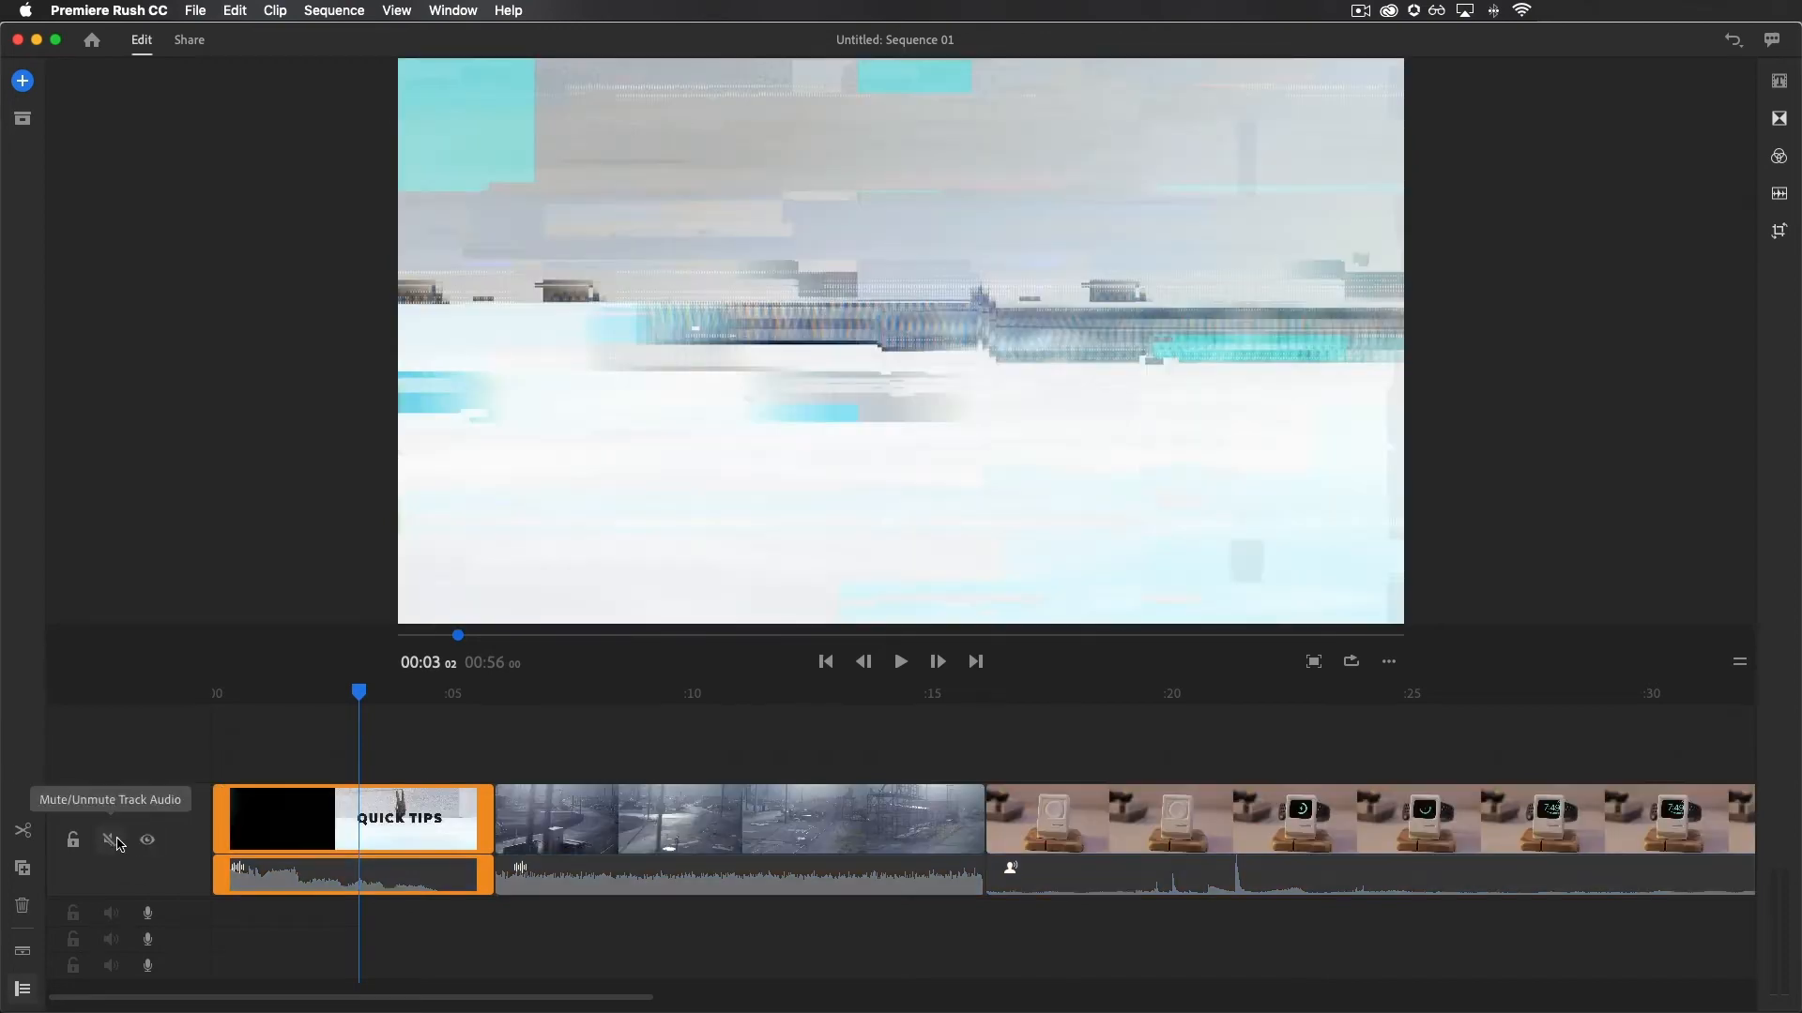
pyautogui.click(112, 841)
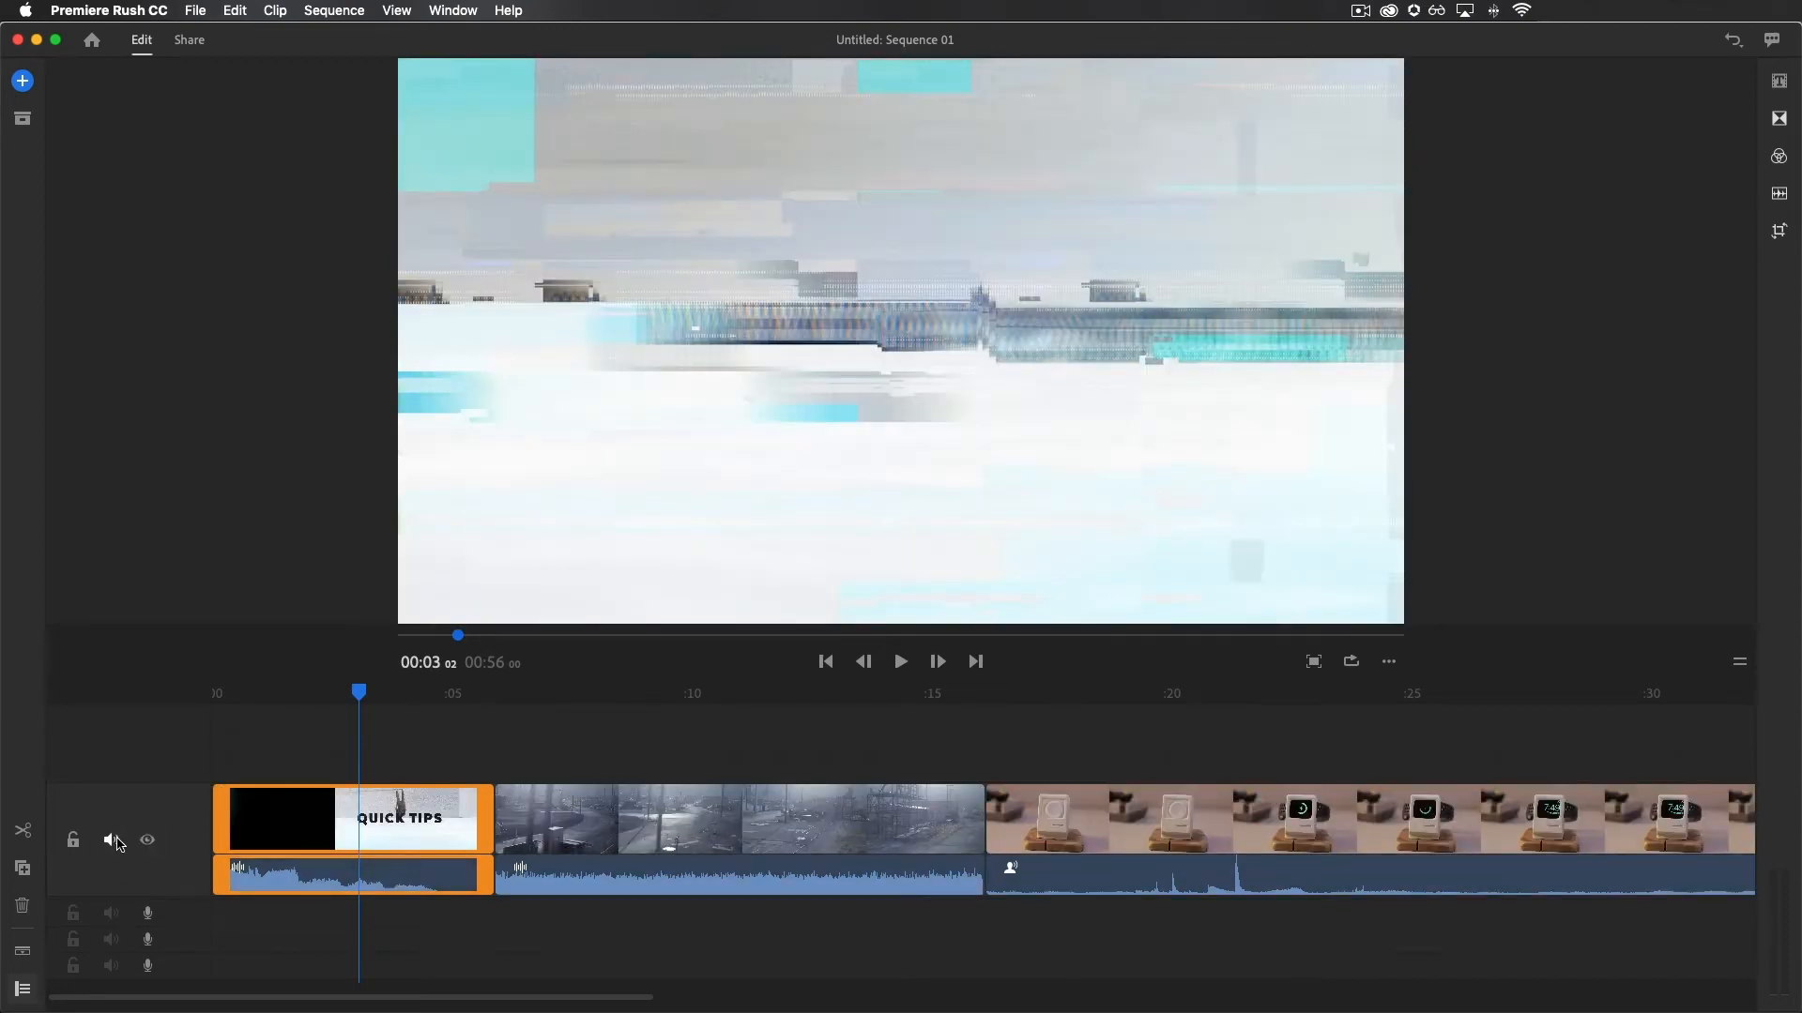
pyautogui.click(75, 841)
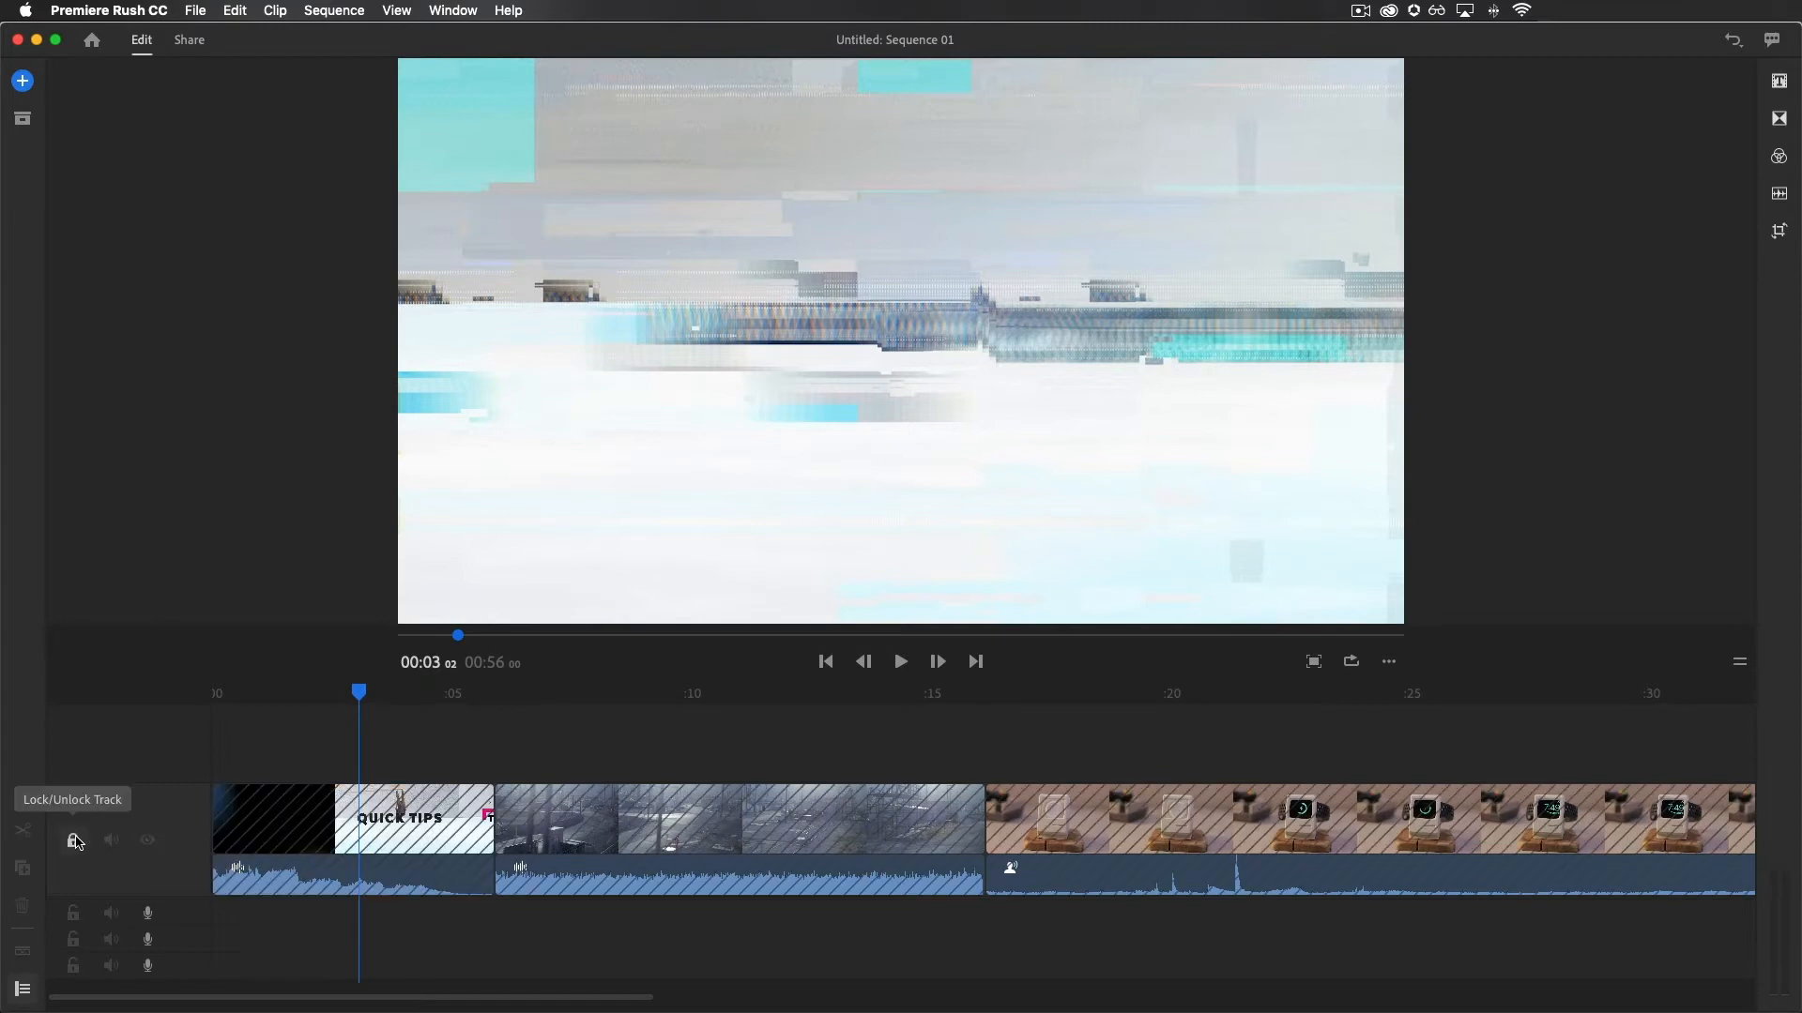
pyautogui.click(75, 841)
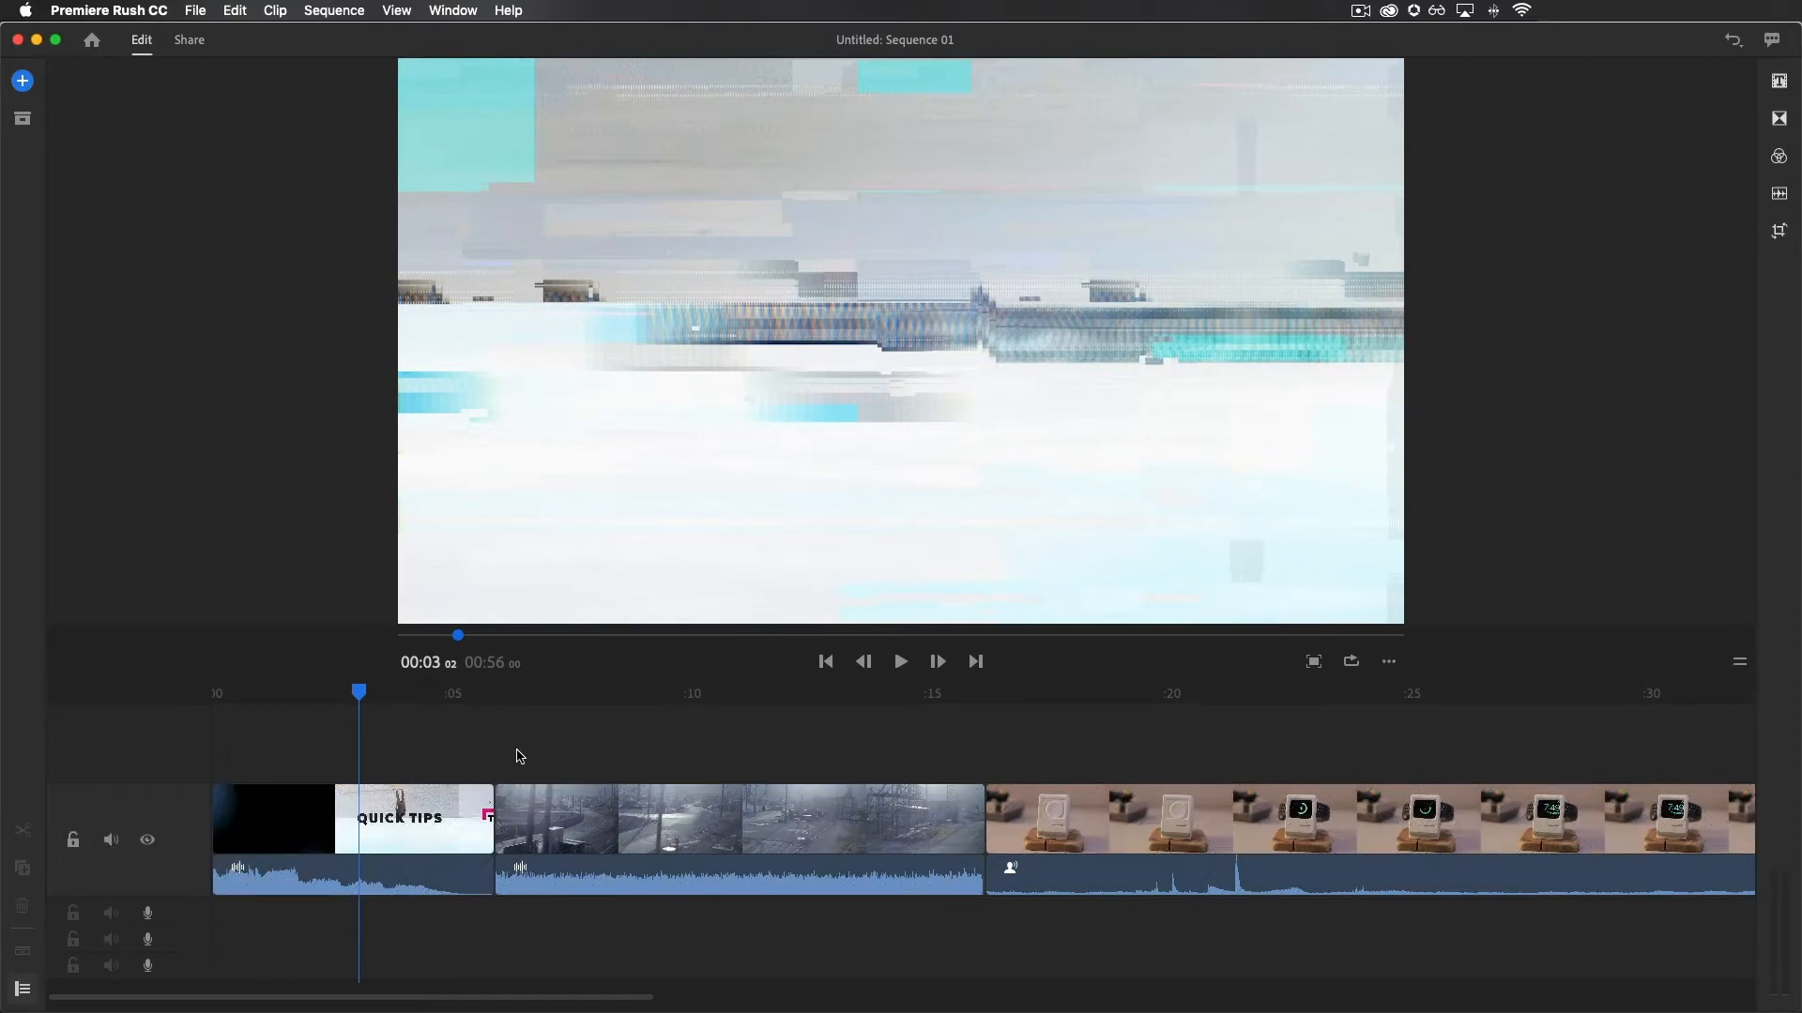
# - Scale the road clip down to about half the frame size, centred in the preview
pyautogui.click(428, 814)
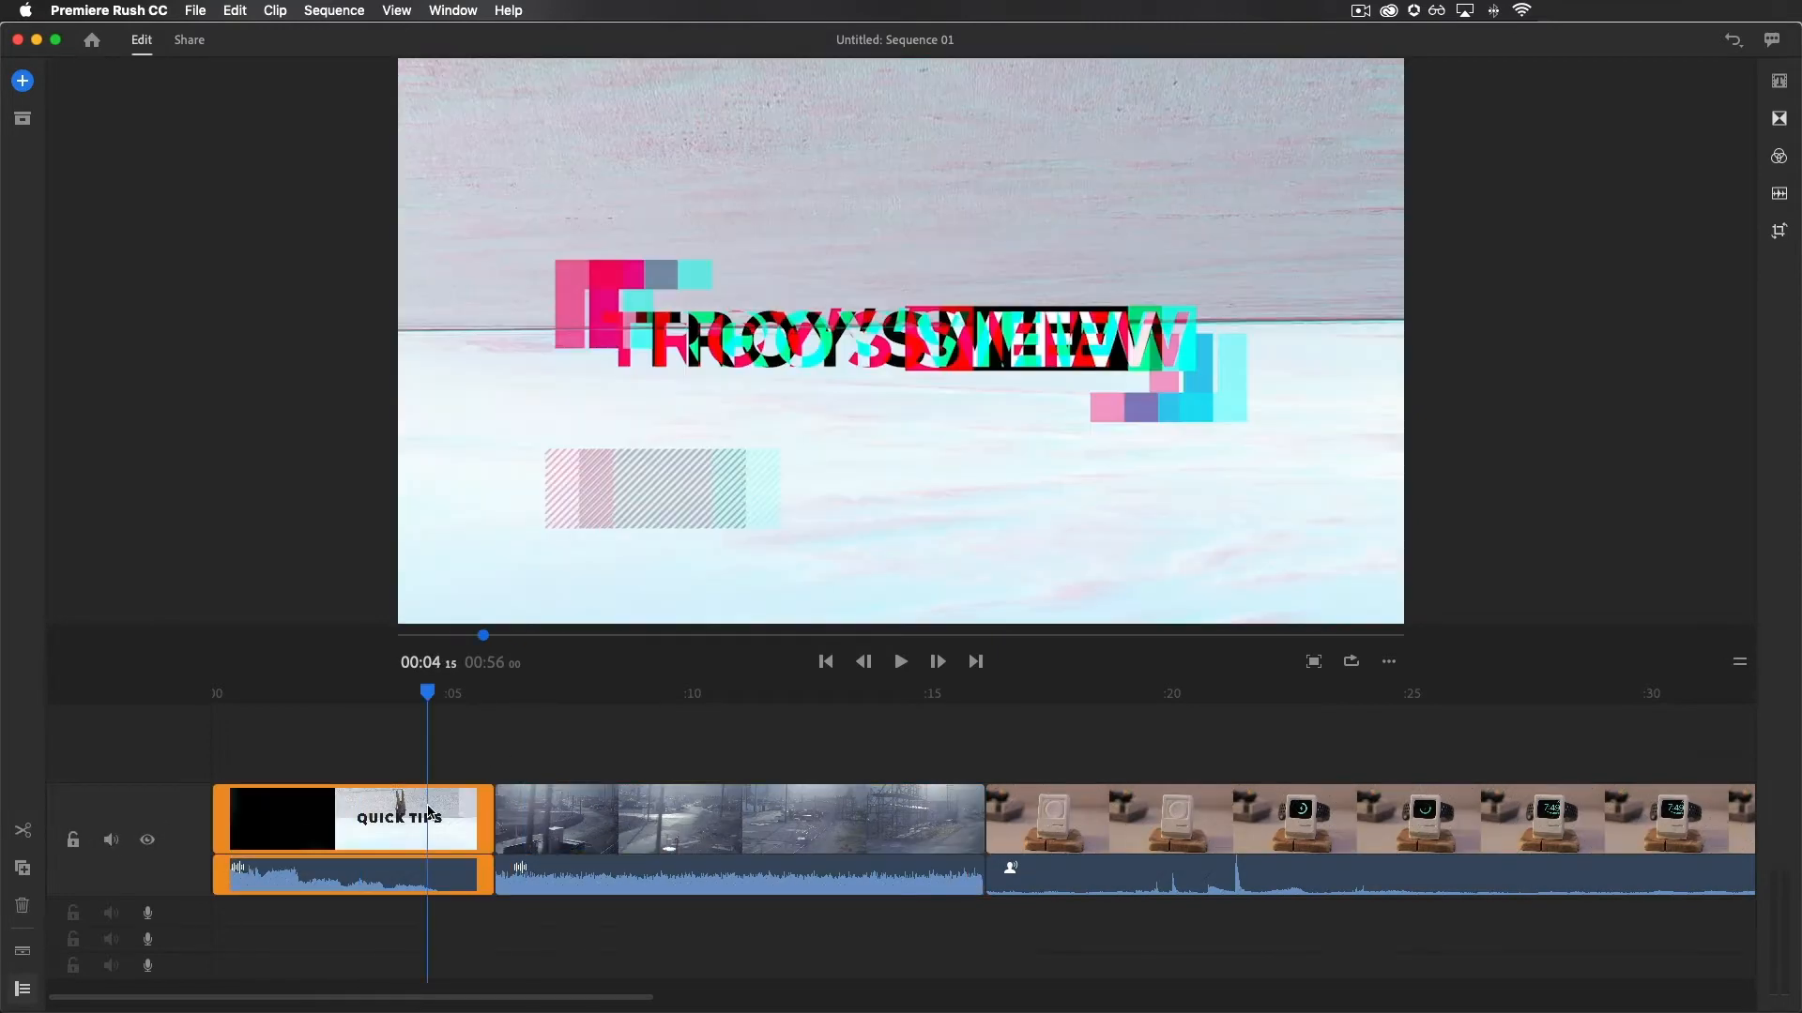
pyautogui.click(521, 817)
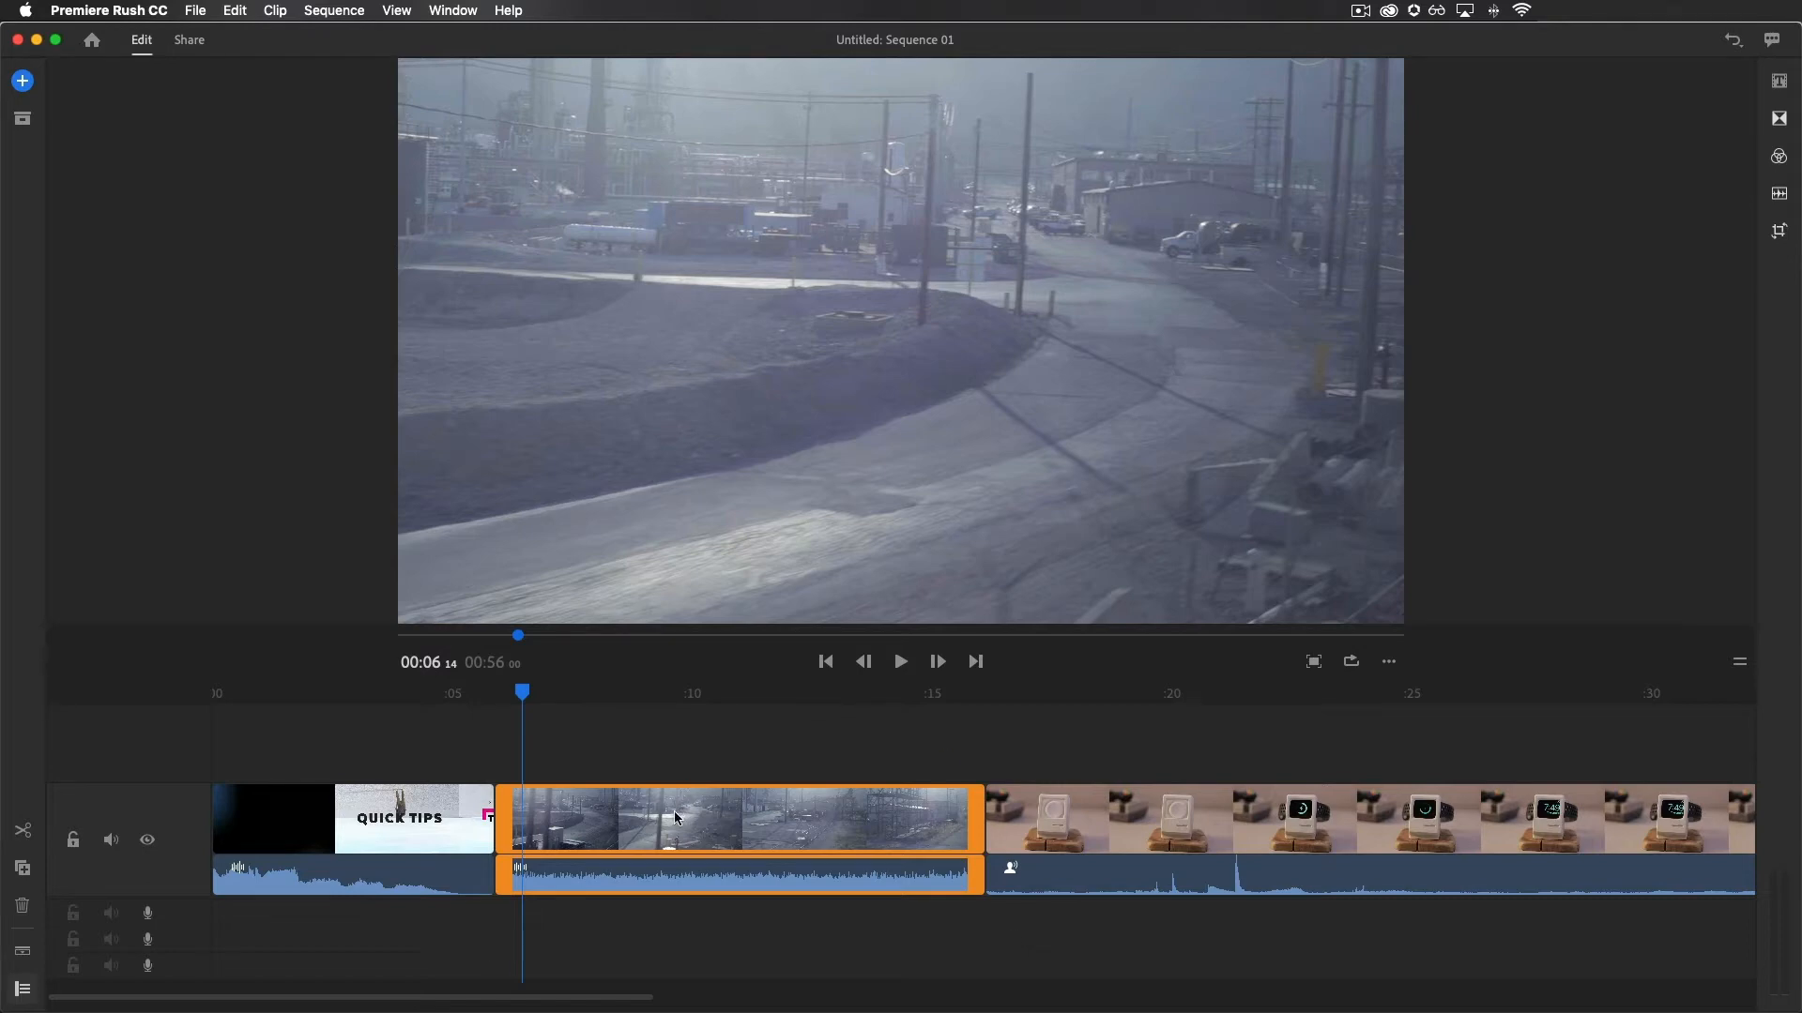
pyautogui.moveTo(676, 803); pyautogui.dragTo(566, 826)
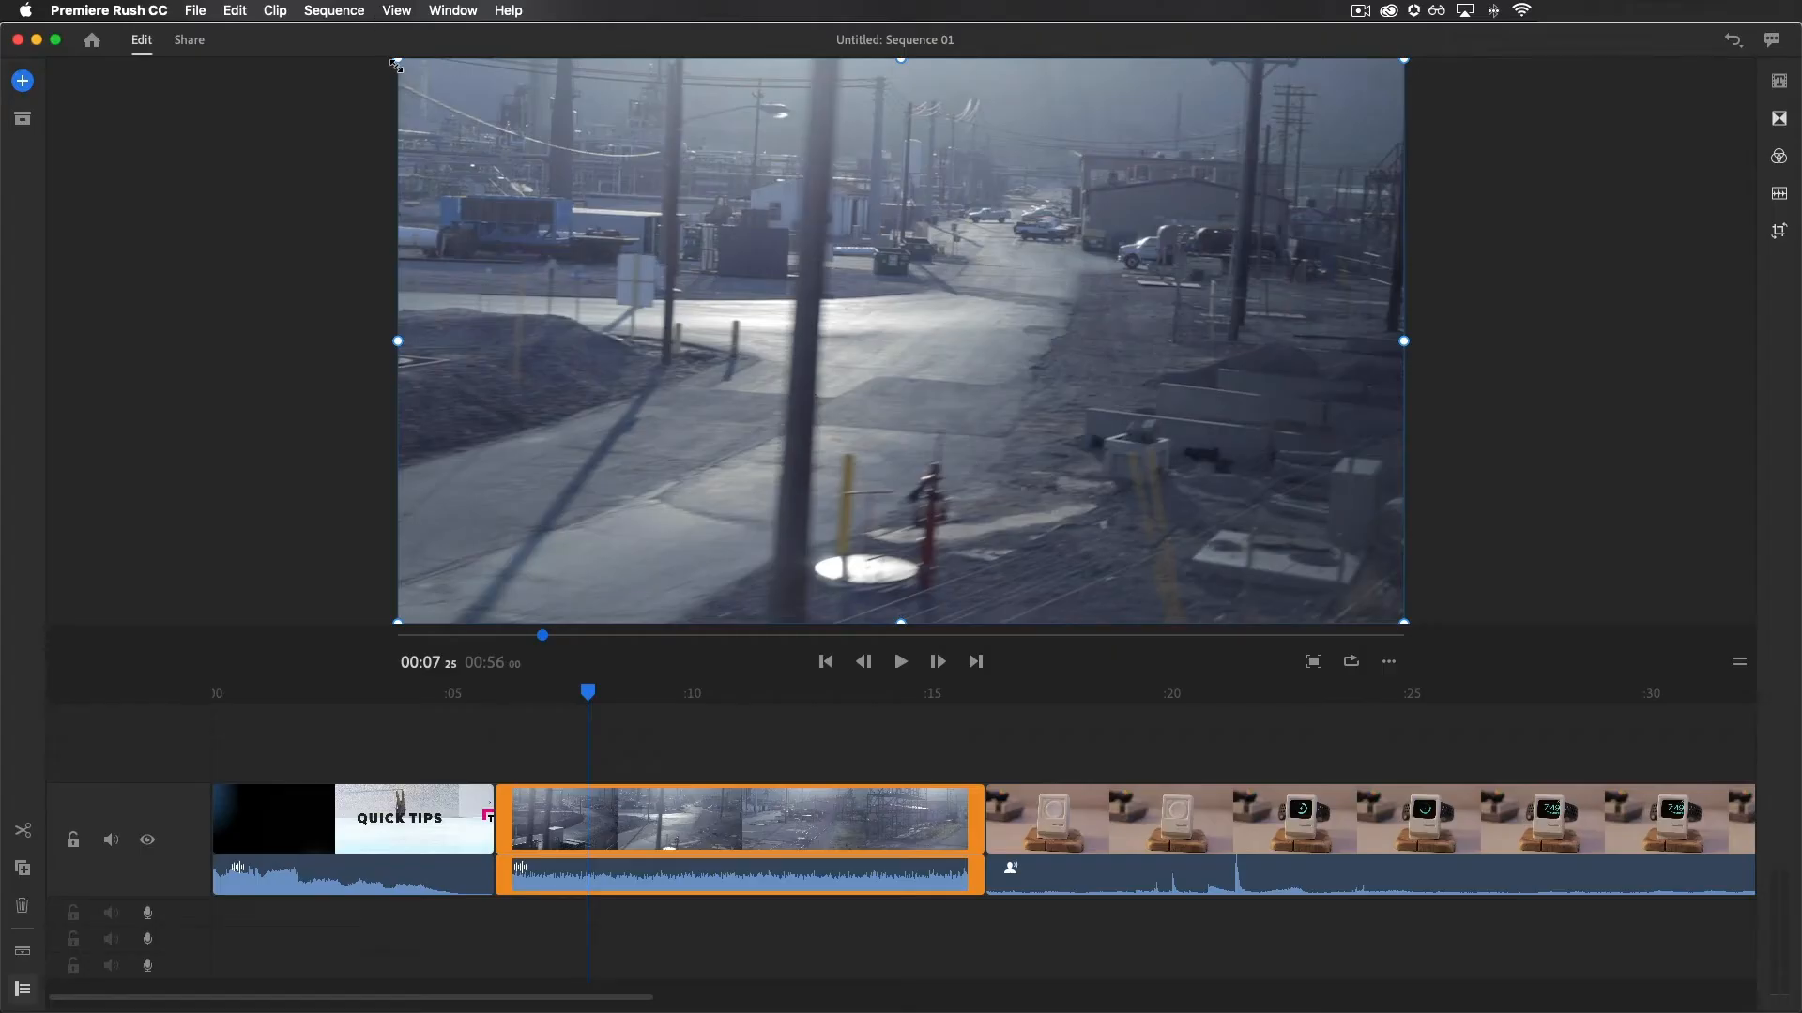
pyautogui.moveTo(395, 65); pyautogui.dragTo(535, 201)
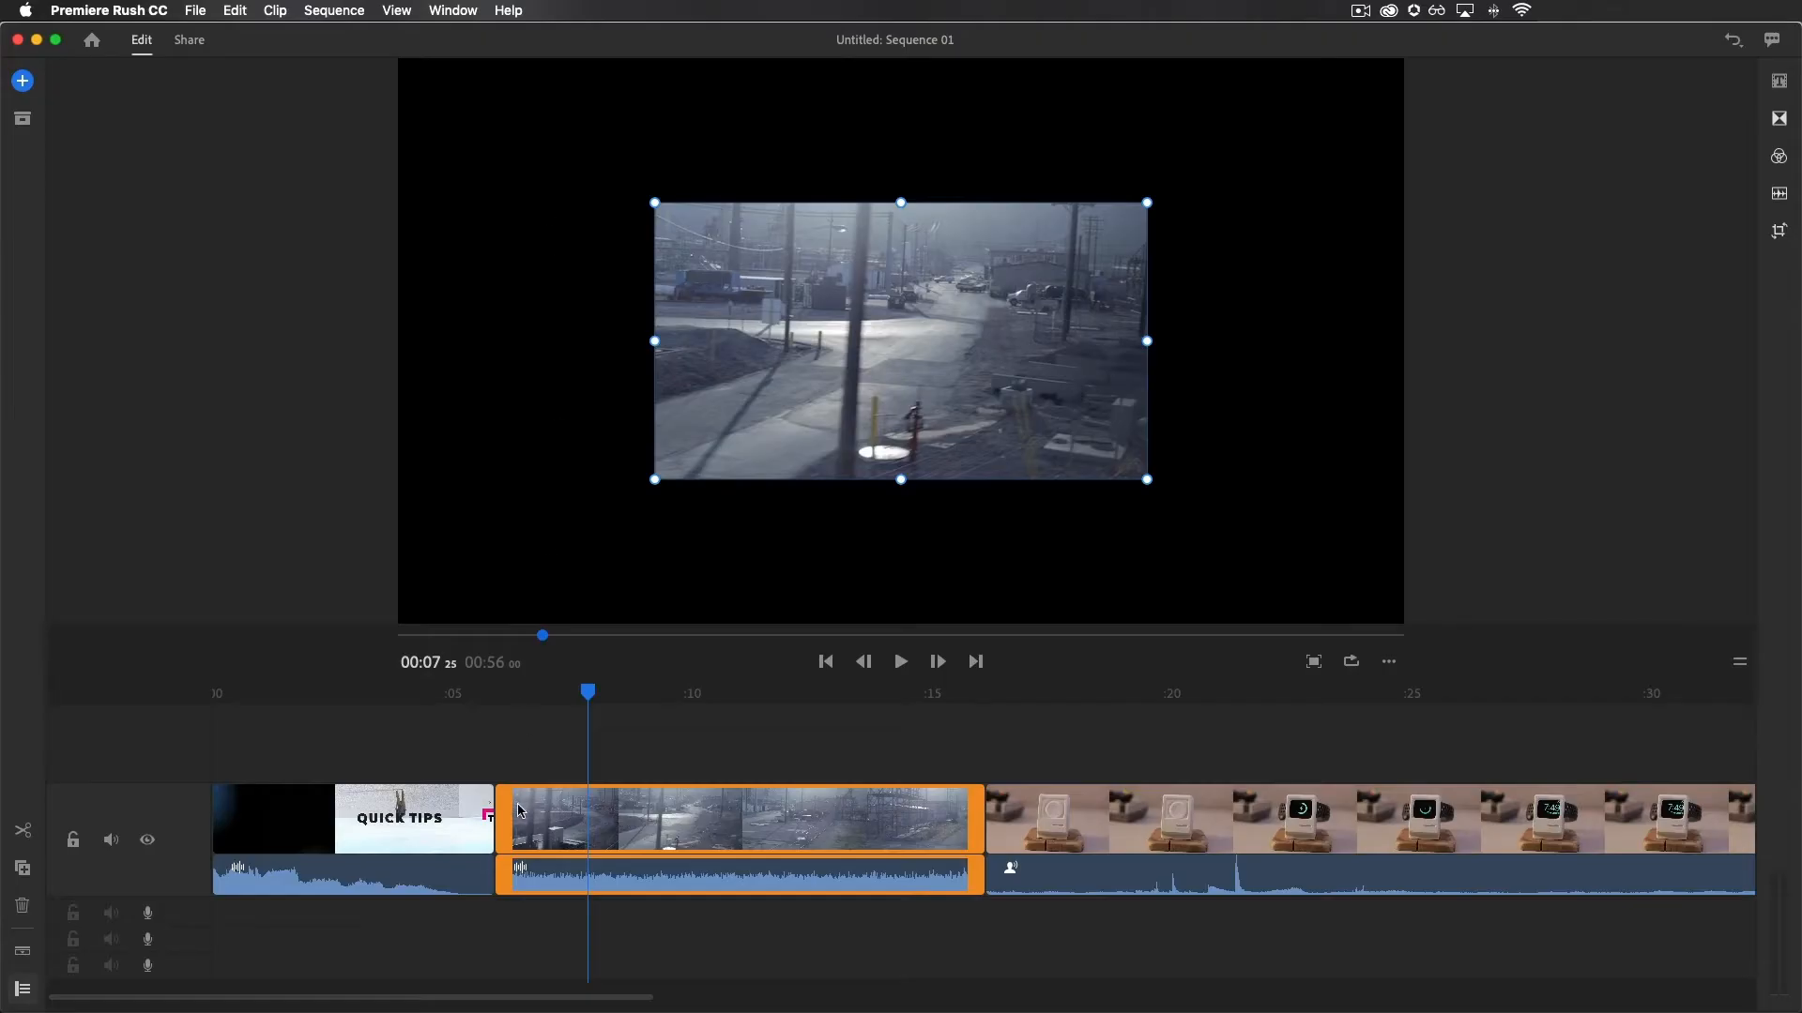
# - Overlay the scaled road clip on the track above from about 4 seconds, try repositioning it over the intro, and undo these changes
pyautogui.moveTo(519, 812); pyautogui.dragTo(426, 746)
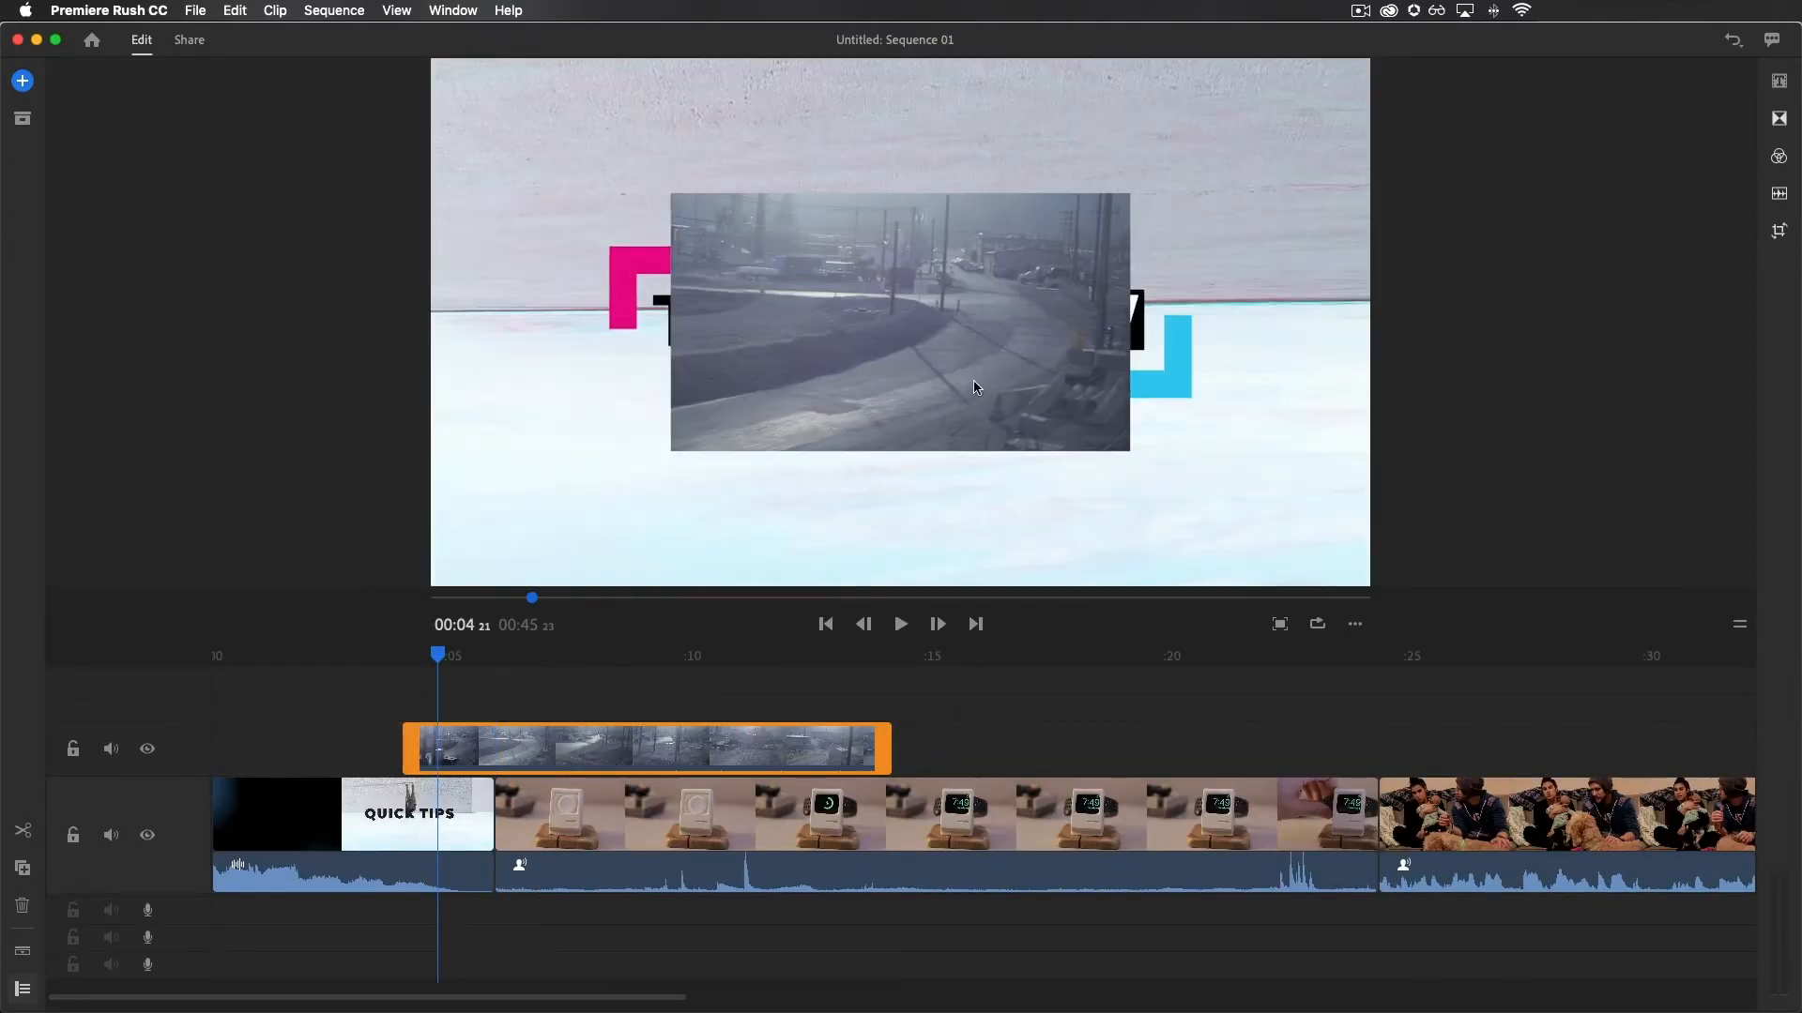
pyautogui.moveTo(974, 387); pyautogui.dragTo(857, 343)
pyautogui.press('super+z')
pyautogui.press('super+z')
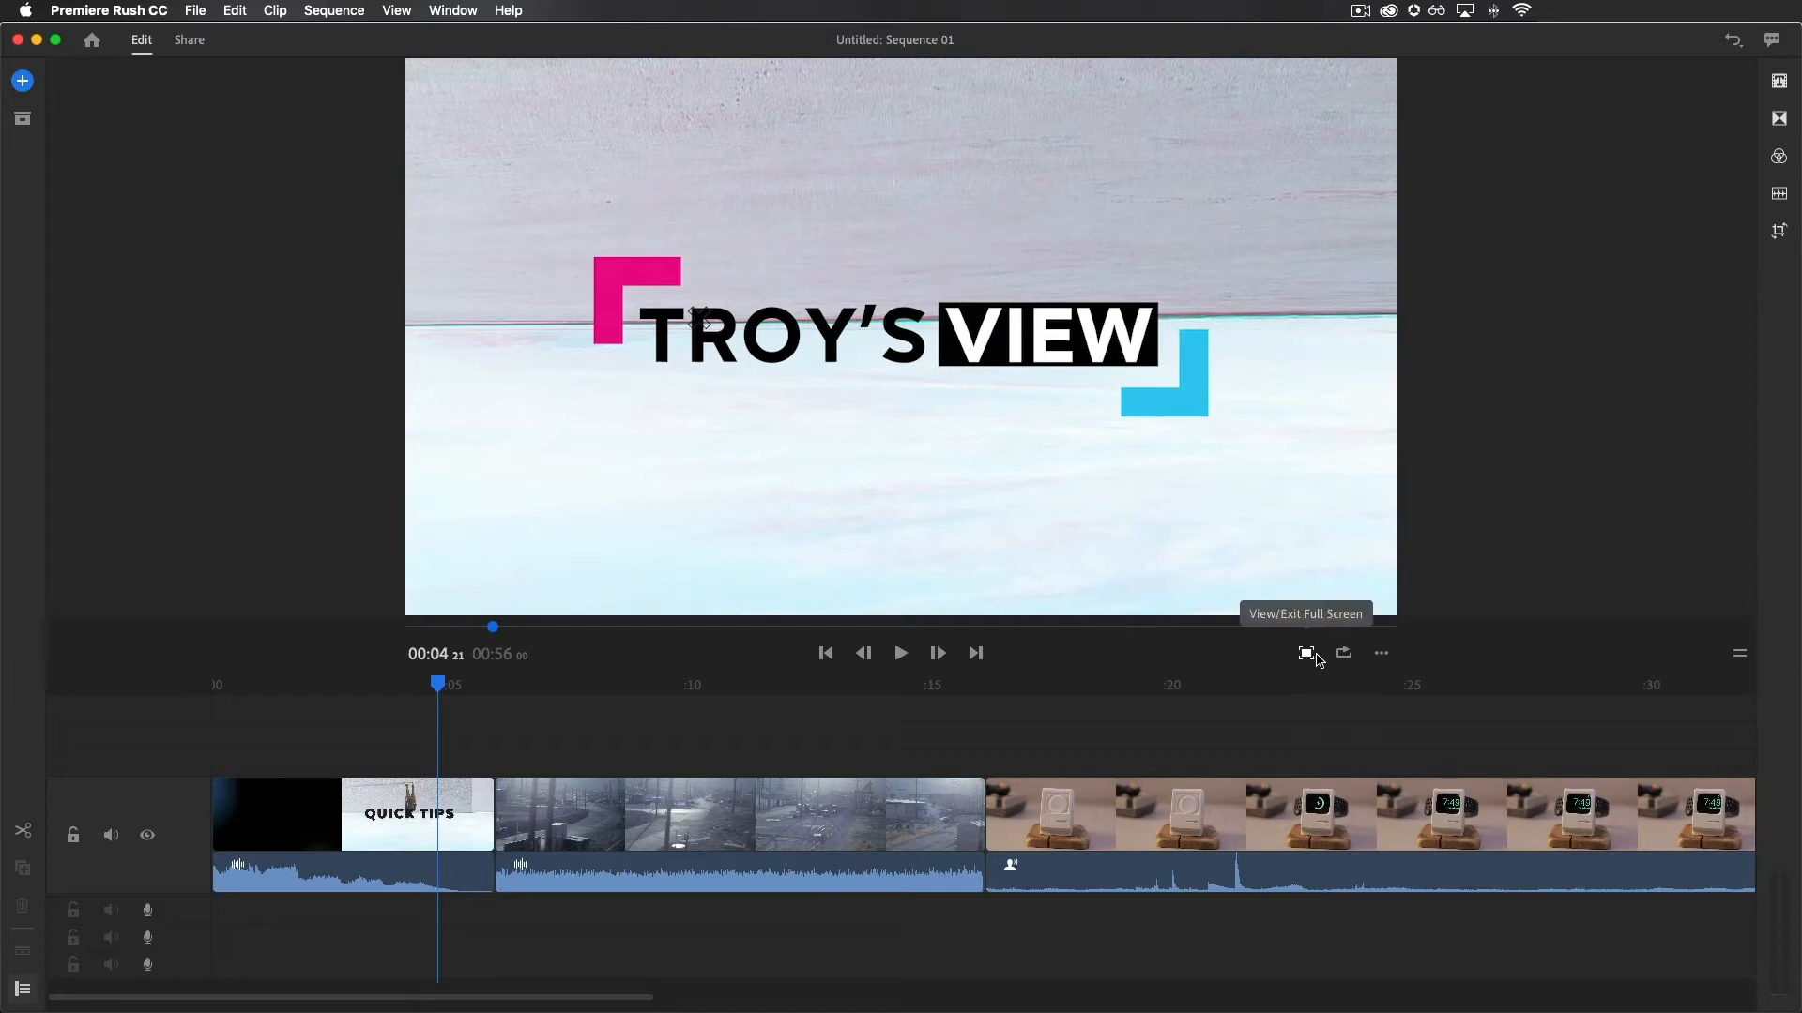
# - Set the preview quality to Low and enlarge the timeline area so the preview becomes smaller
pyautogui.click(1382, 655)
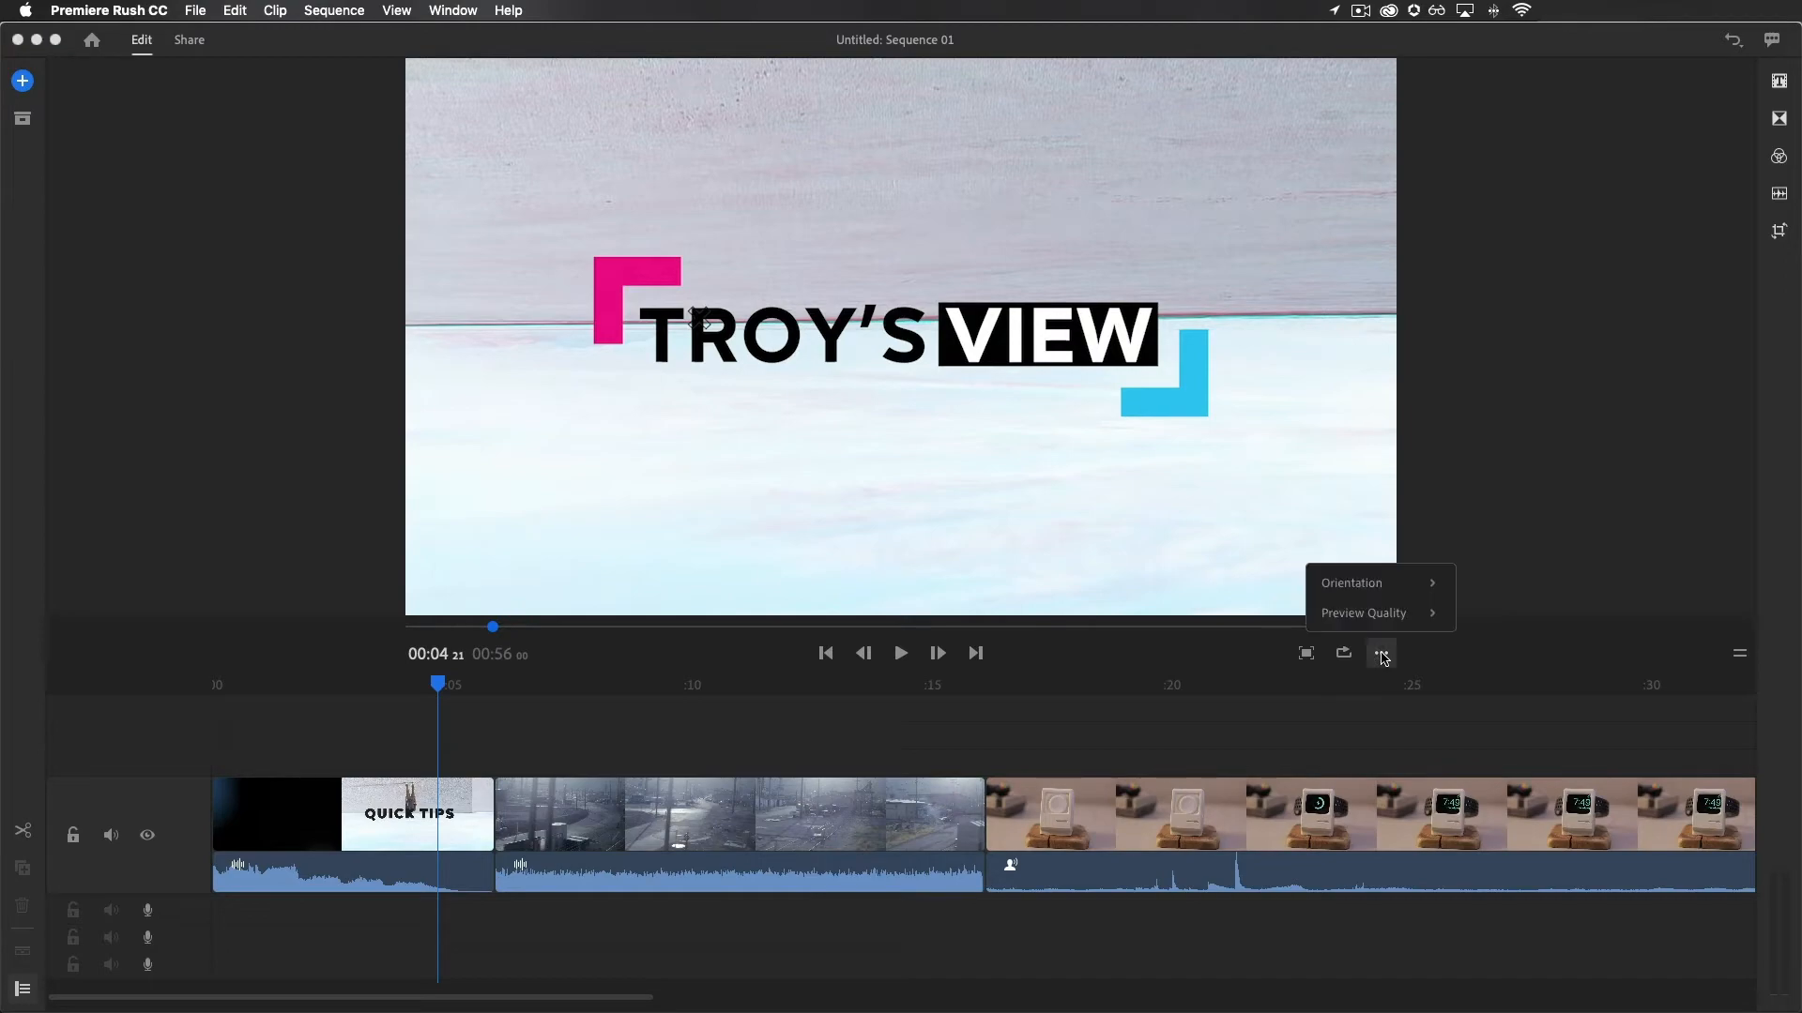
pyautogui.moveTo(1365, 586)
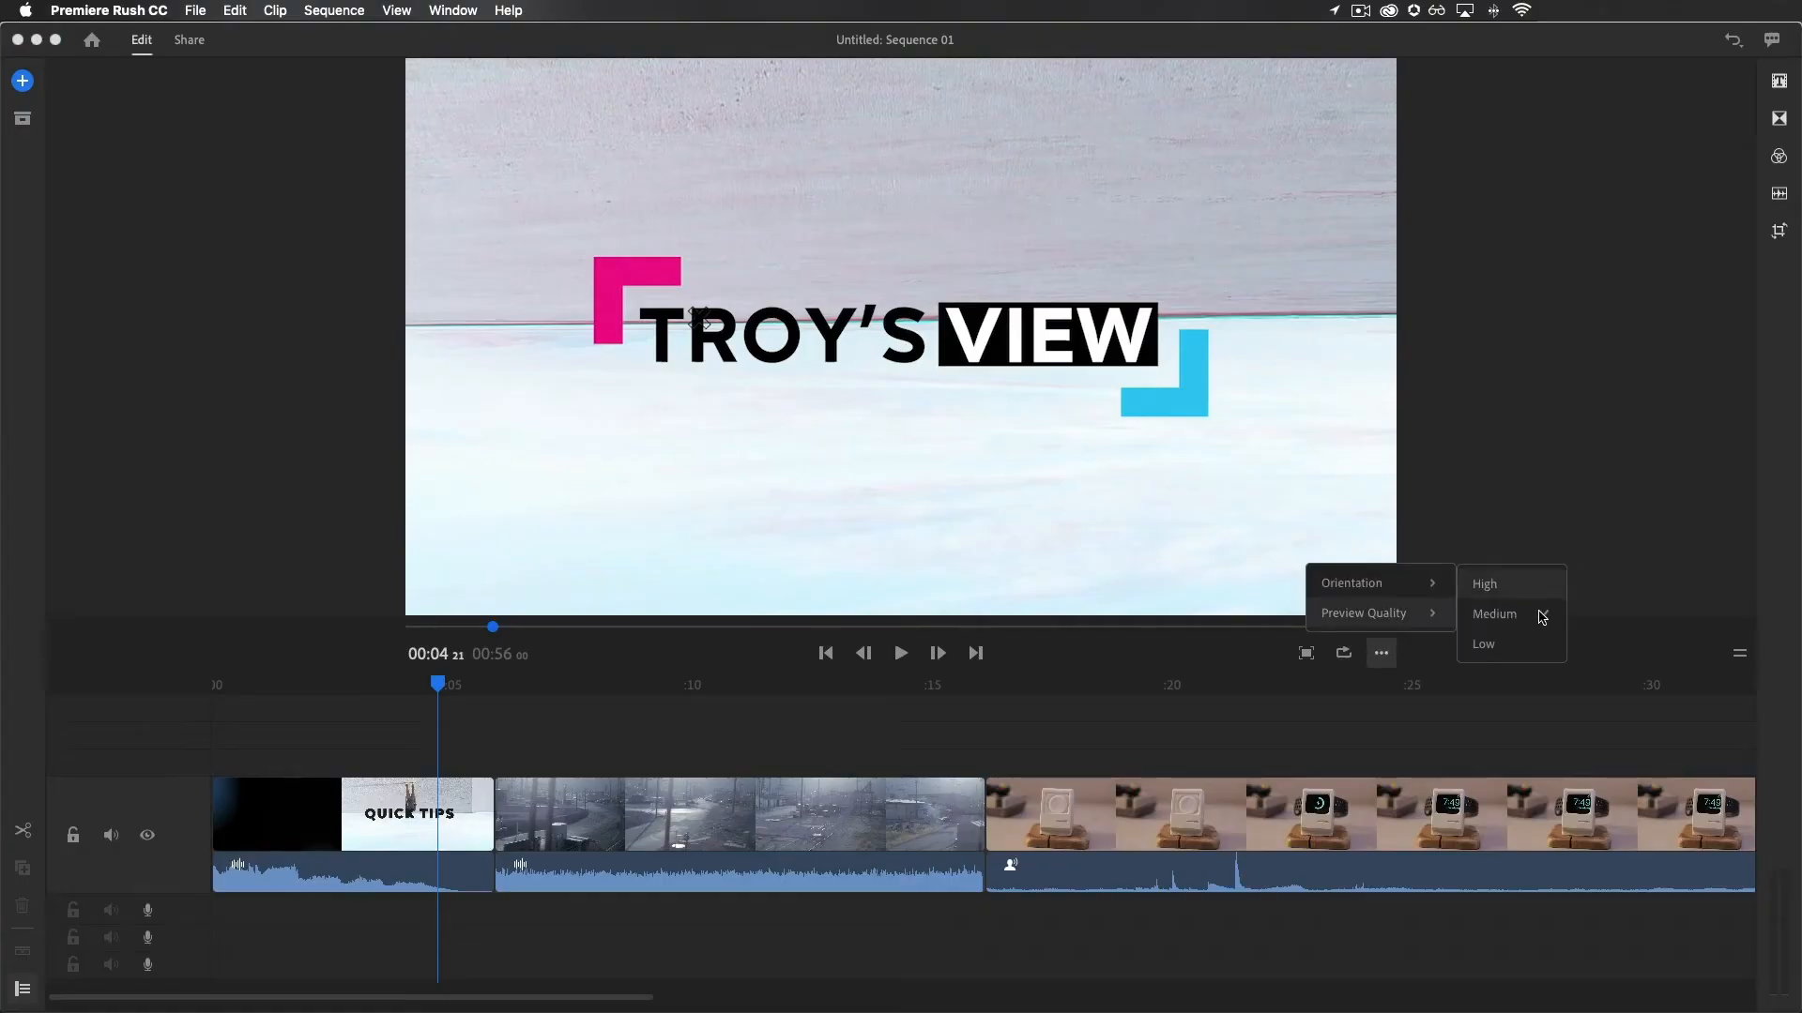
pyautogui.click(1502, 643)
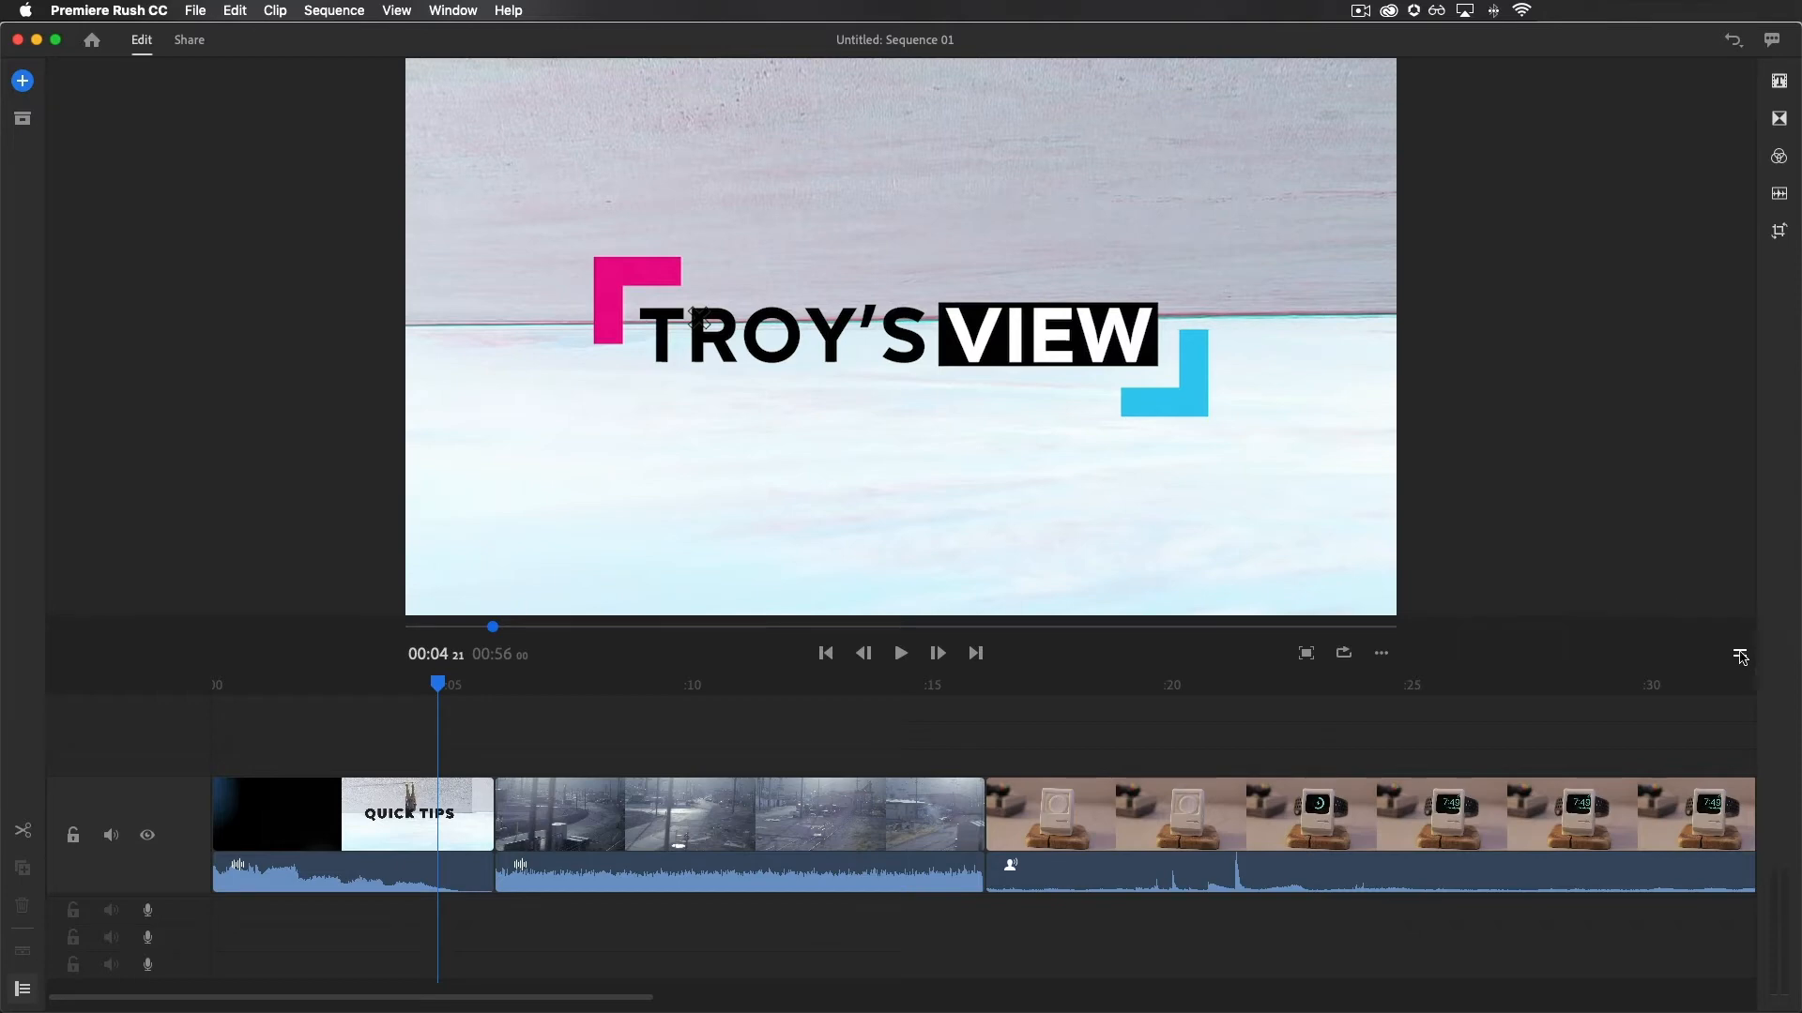
pyautogui.moveTo(1739, 657); pyautogui.dragTo(1645, 567)
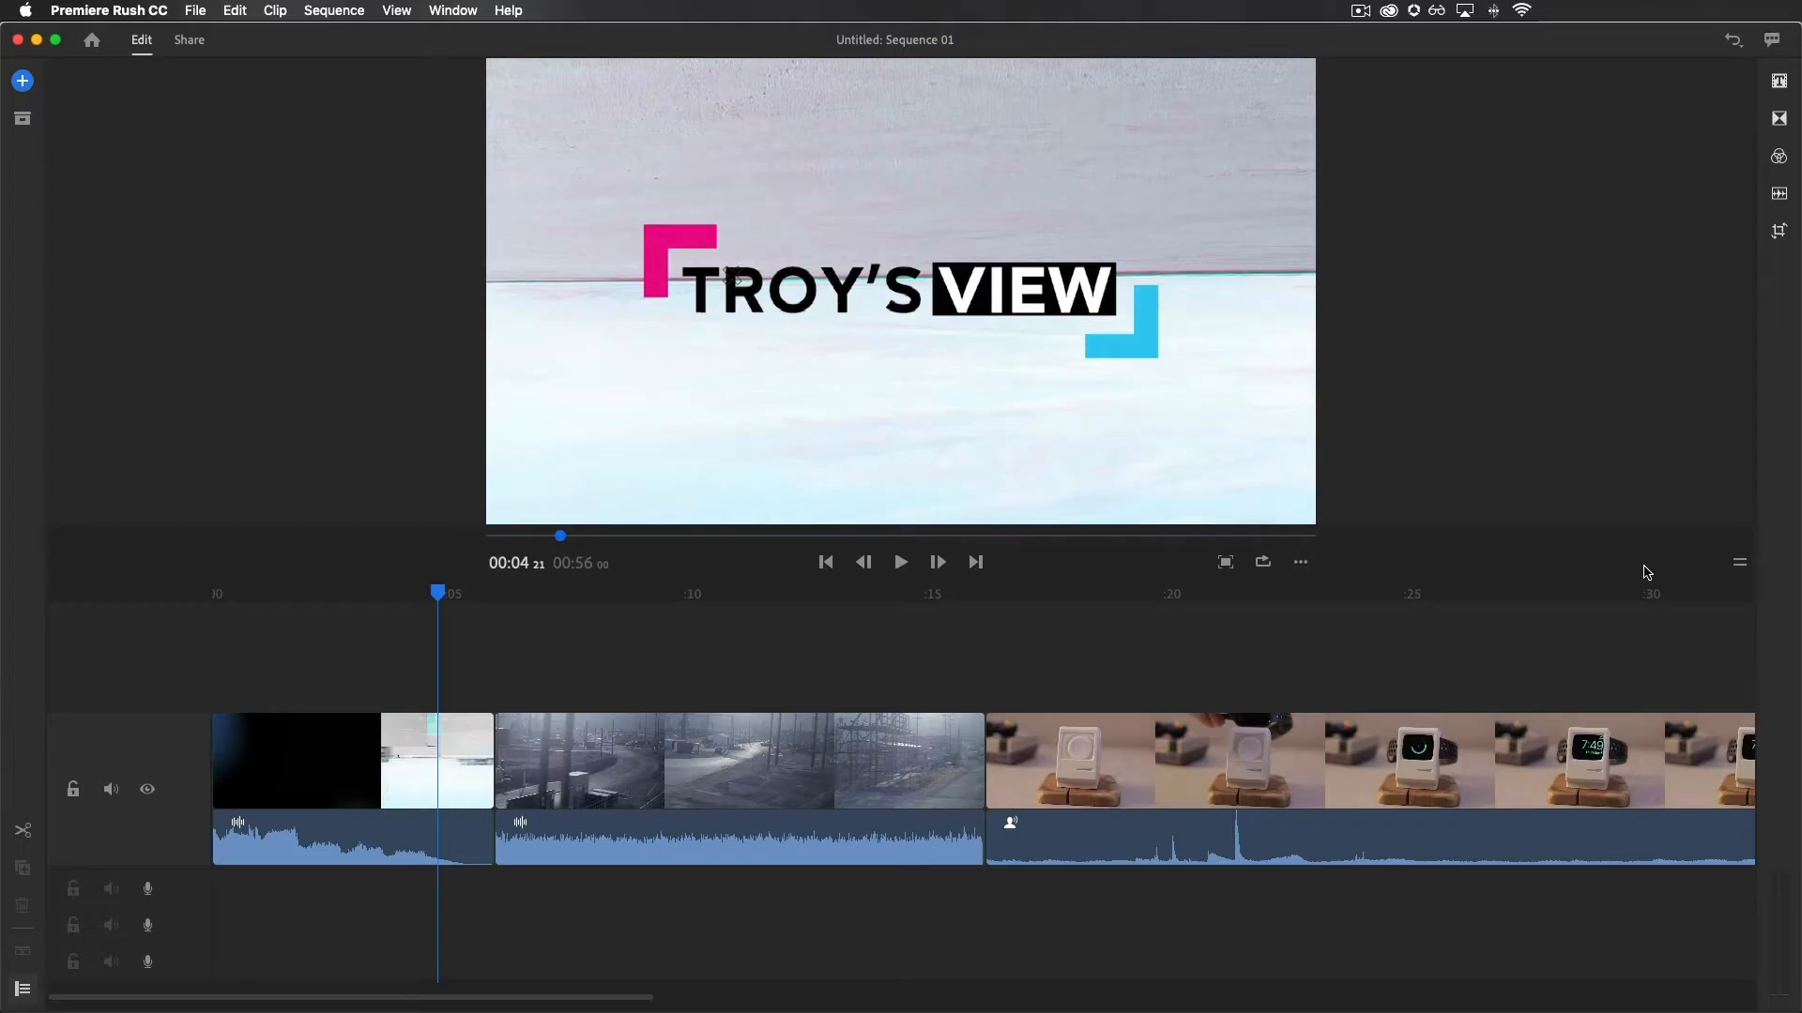
# - Overlay a Basic Default Title on the intro from about 4 seconds and change its text to "TYPE"
pyautogui.click(1778, 81)
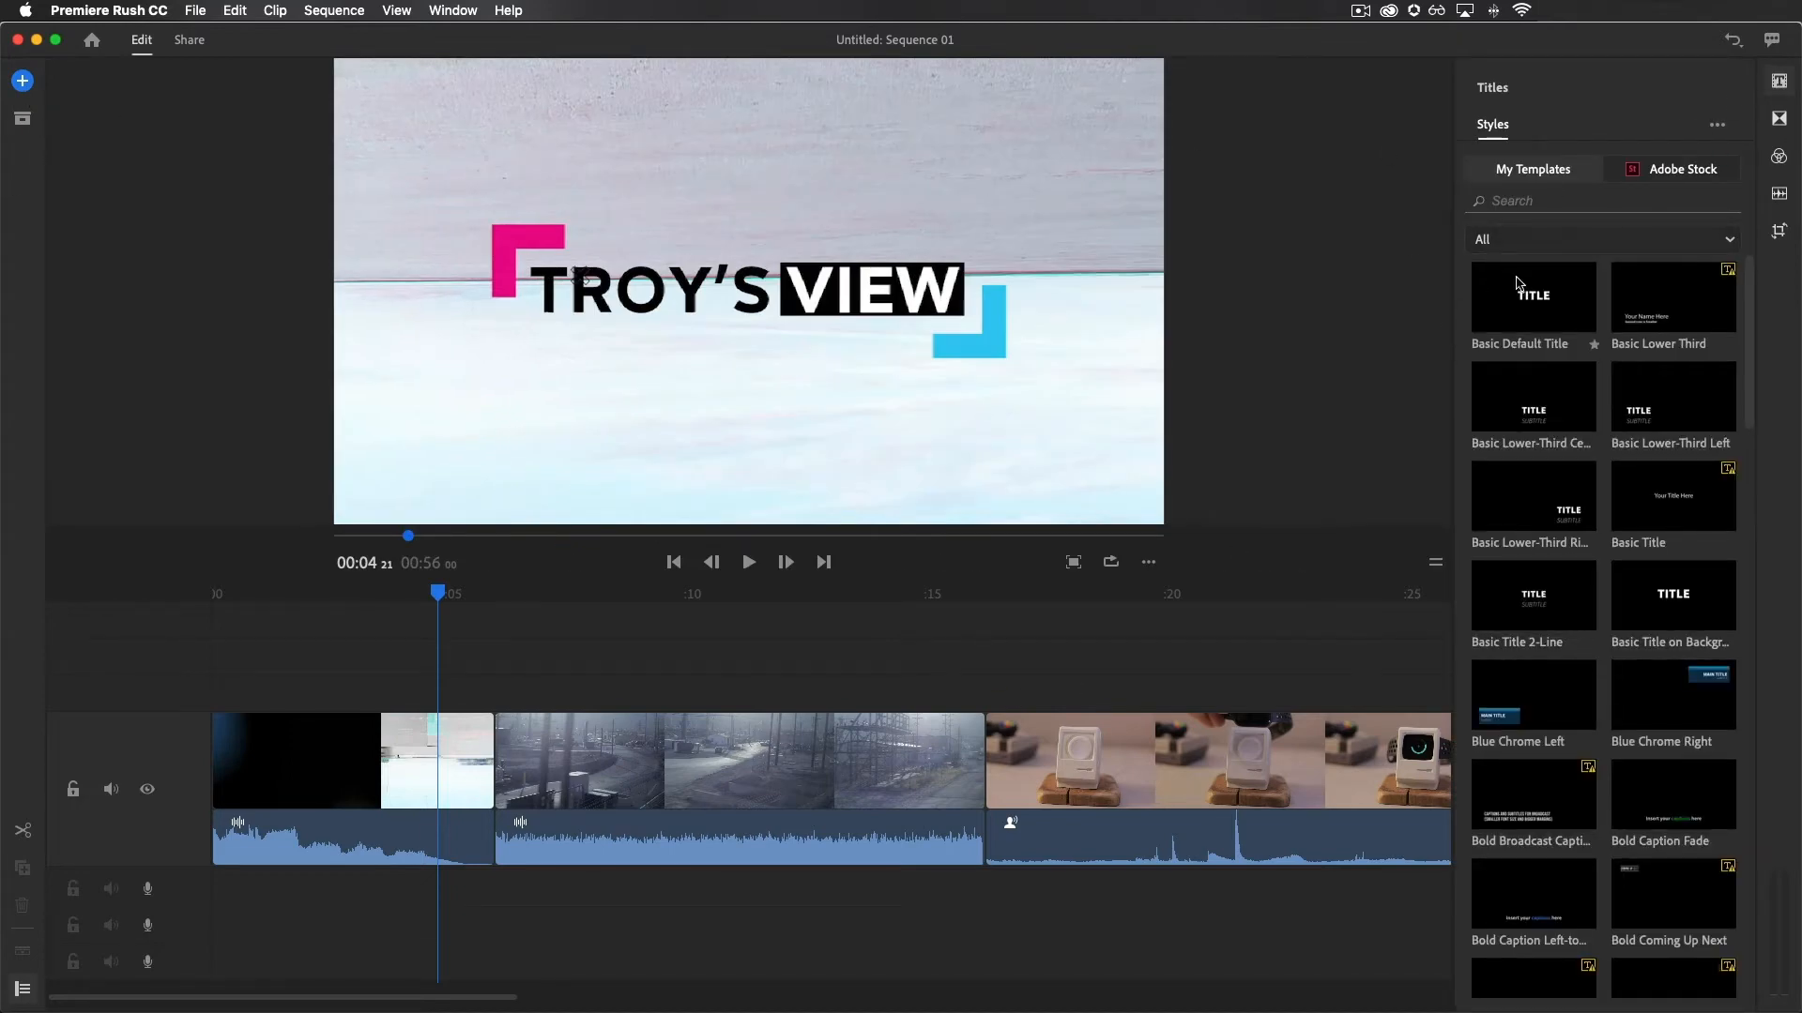
pyautogui.moveTo(1525, 298); pyautogui.dragTo(697, 176)
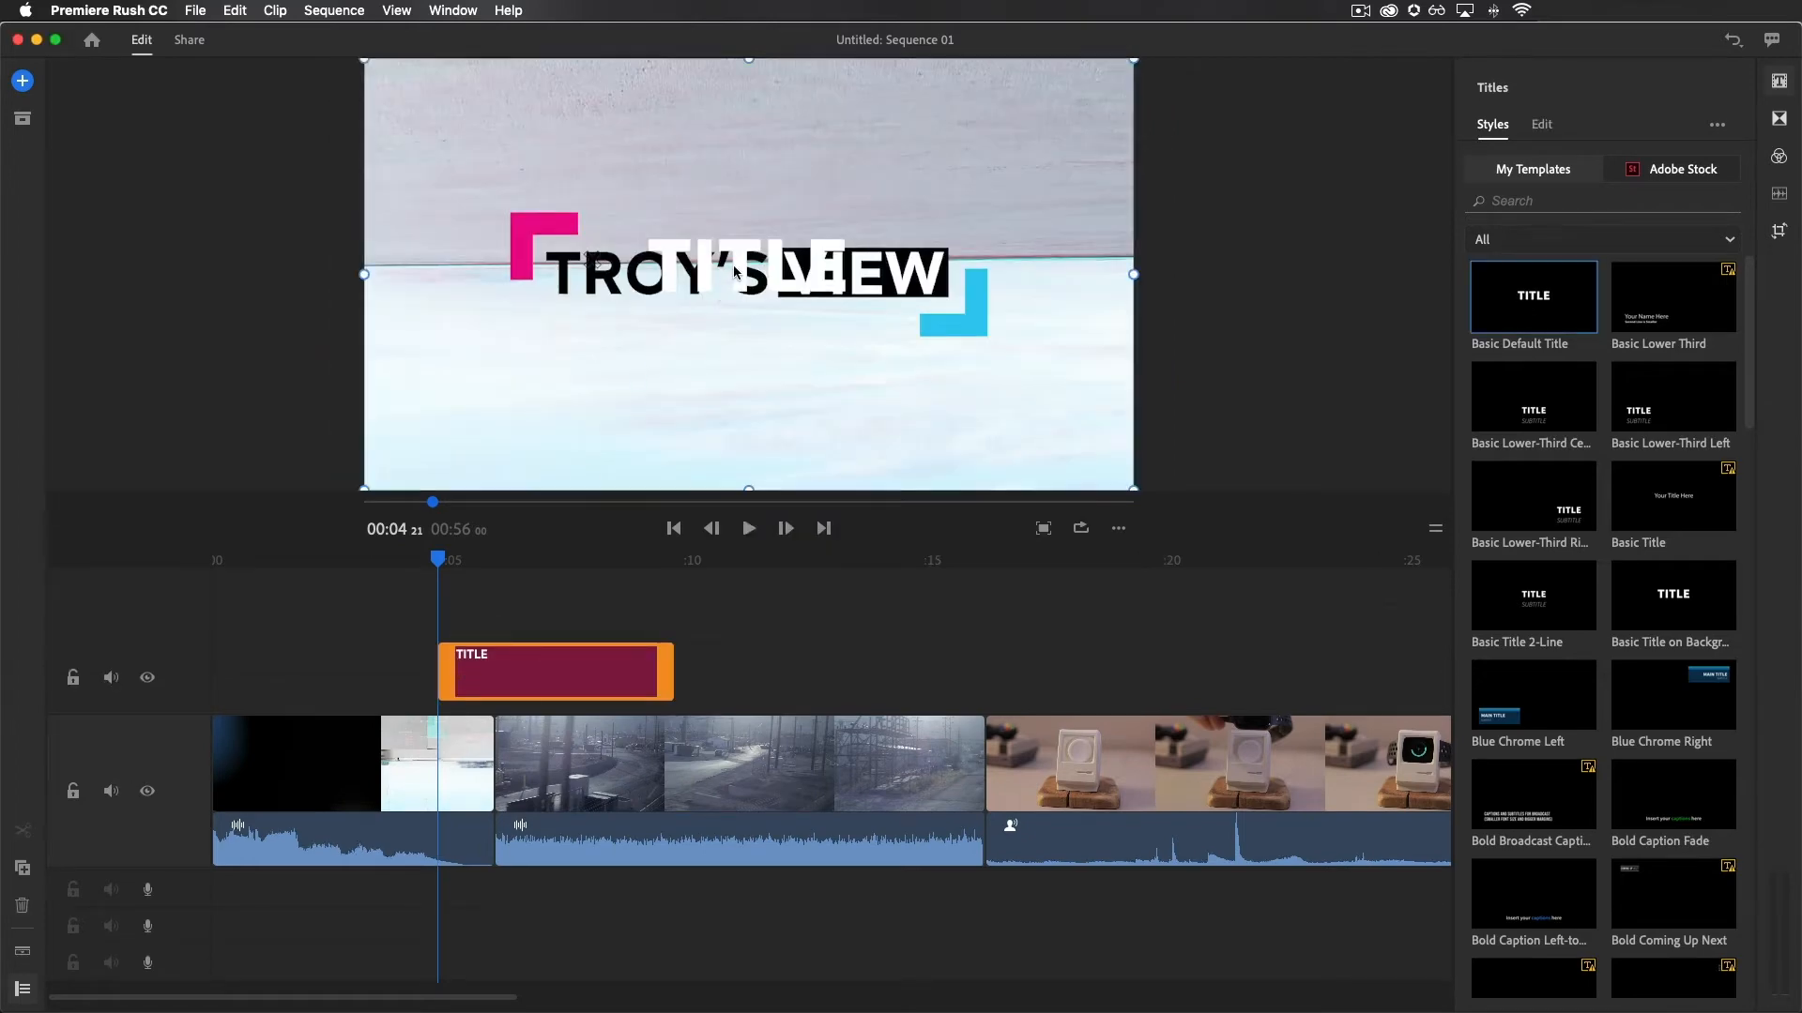
pyautogui.doubleClick(734, 265)
pyautogui.write('TYPE')
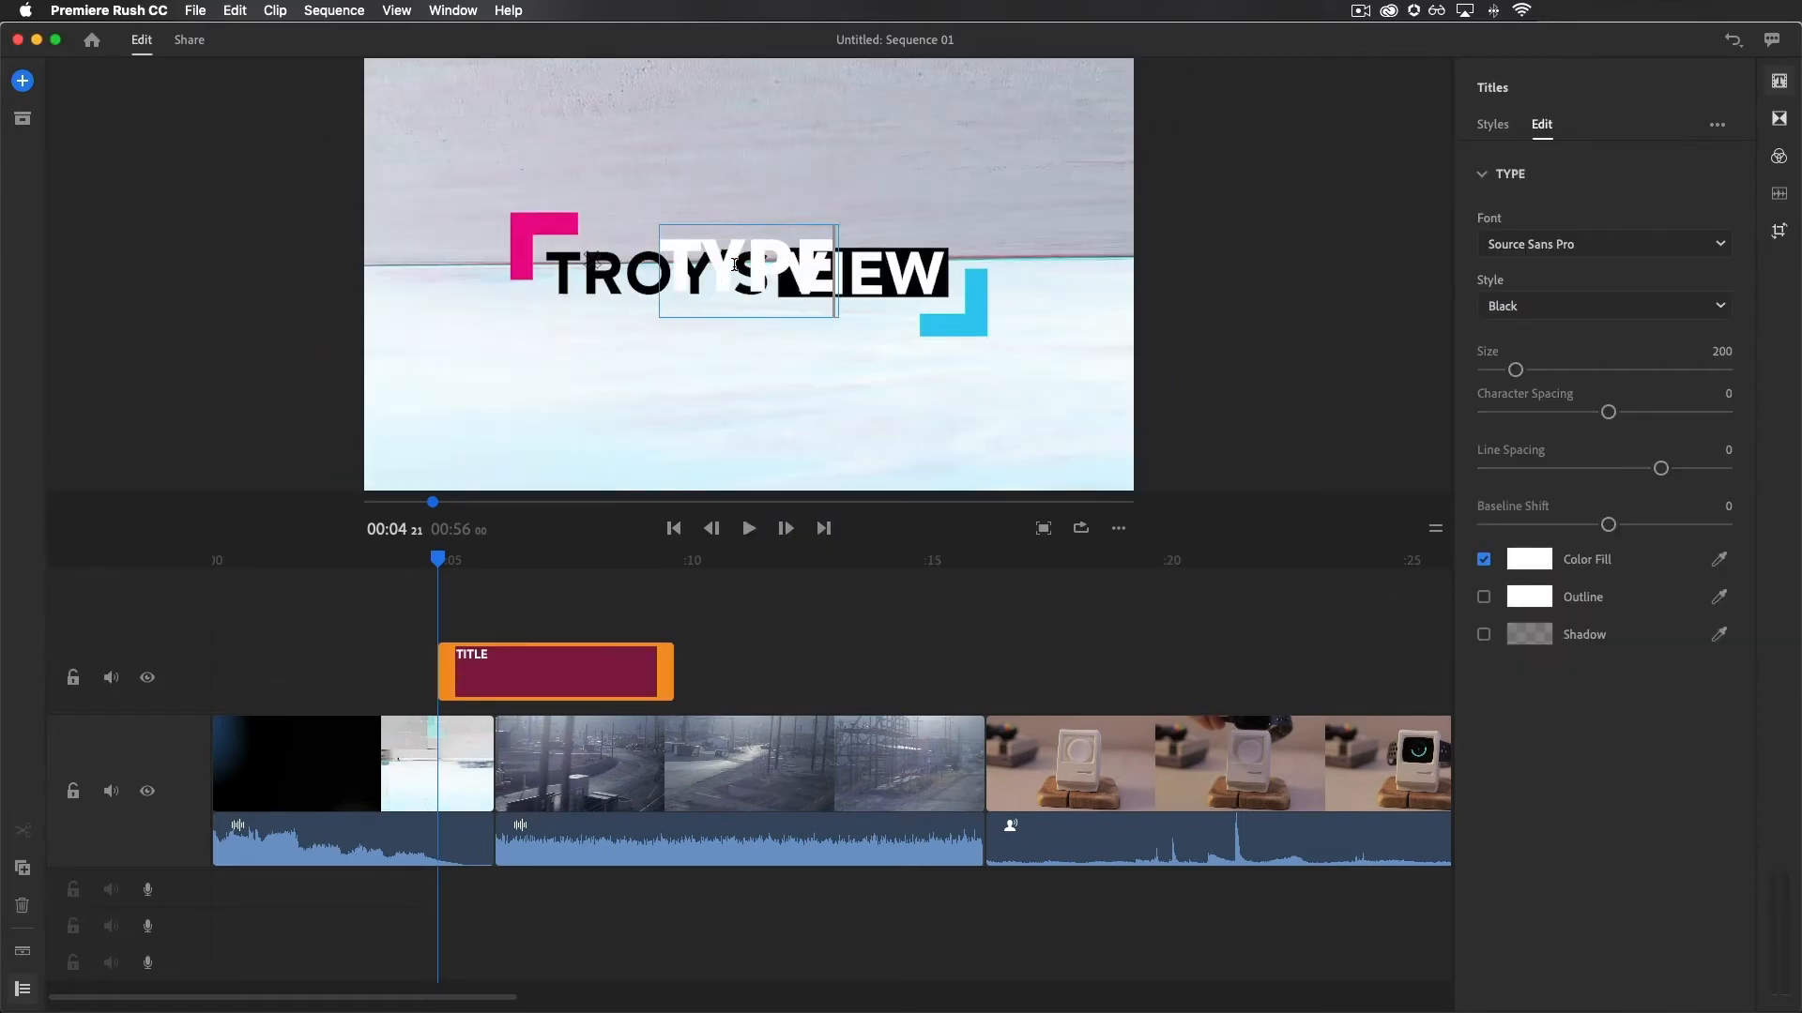
pyautogui.click(651, 303)
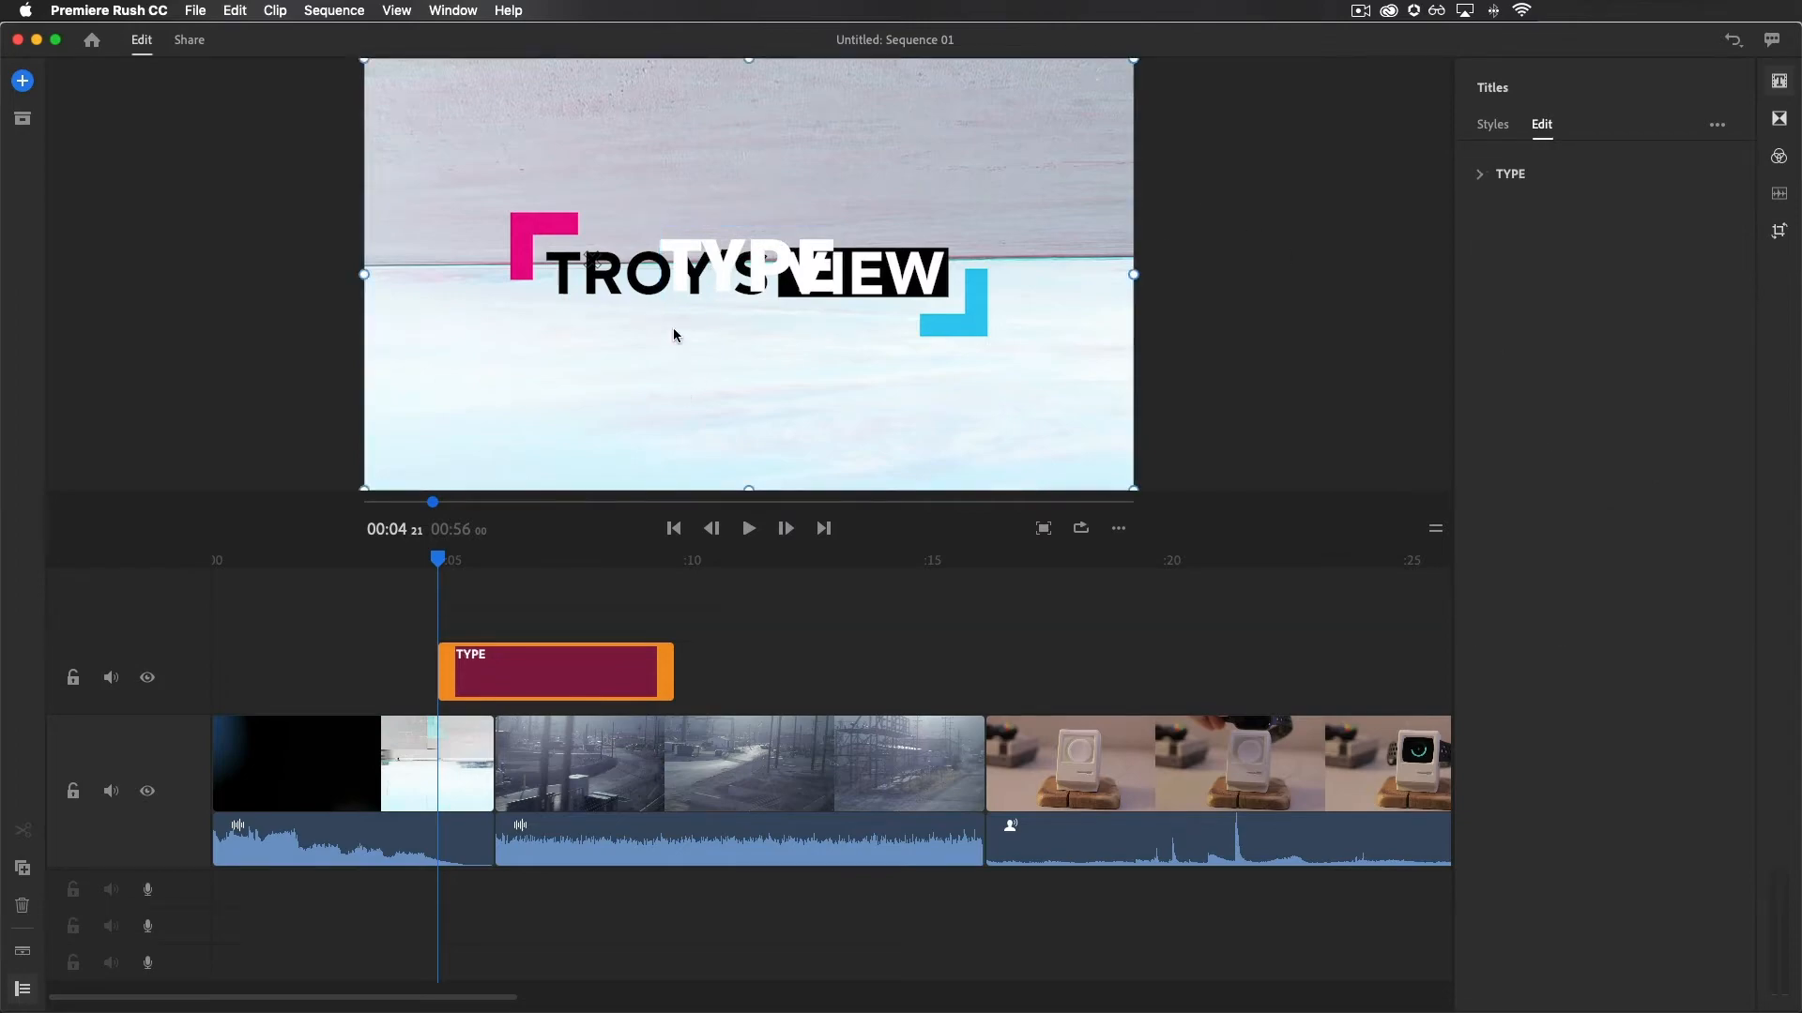
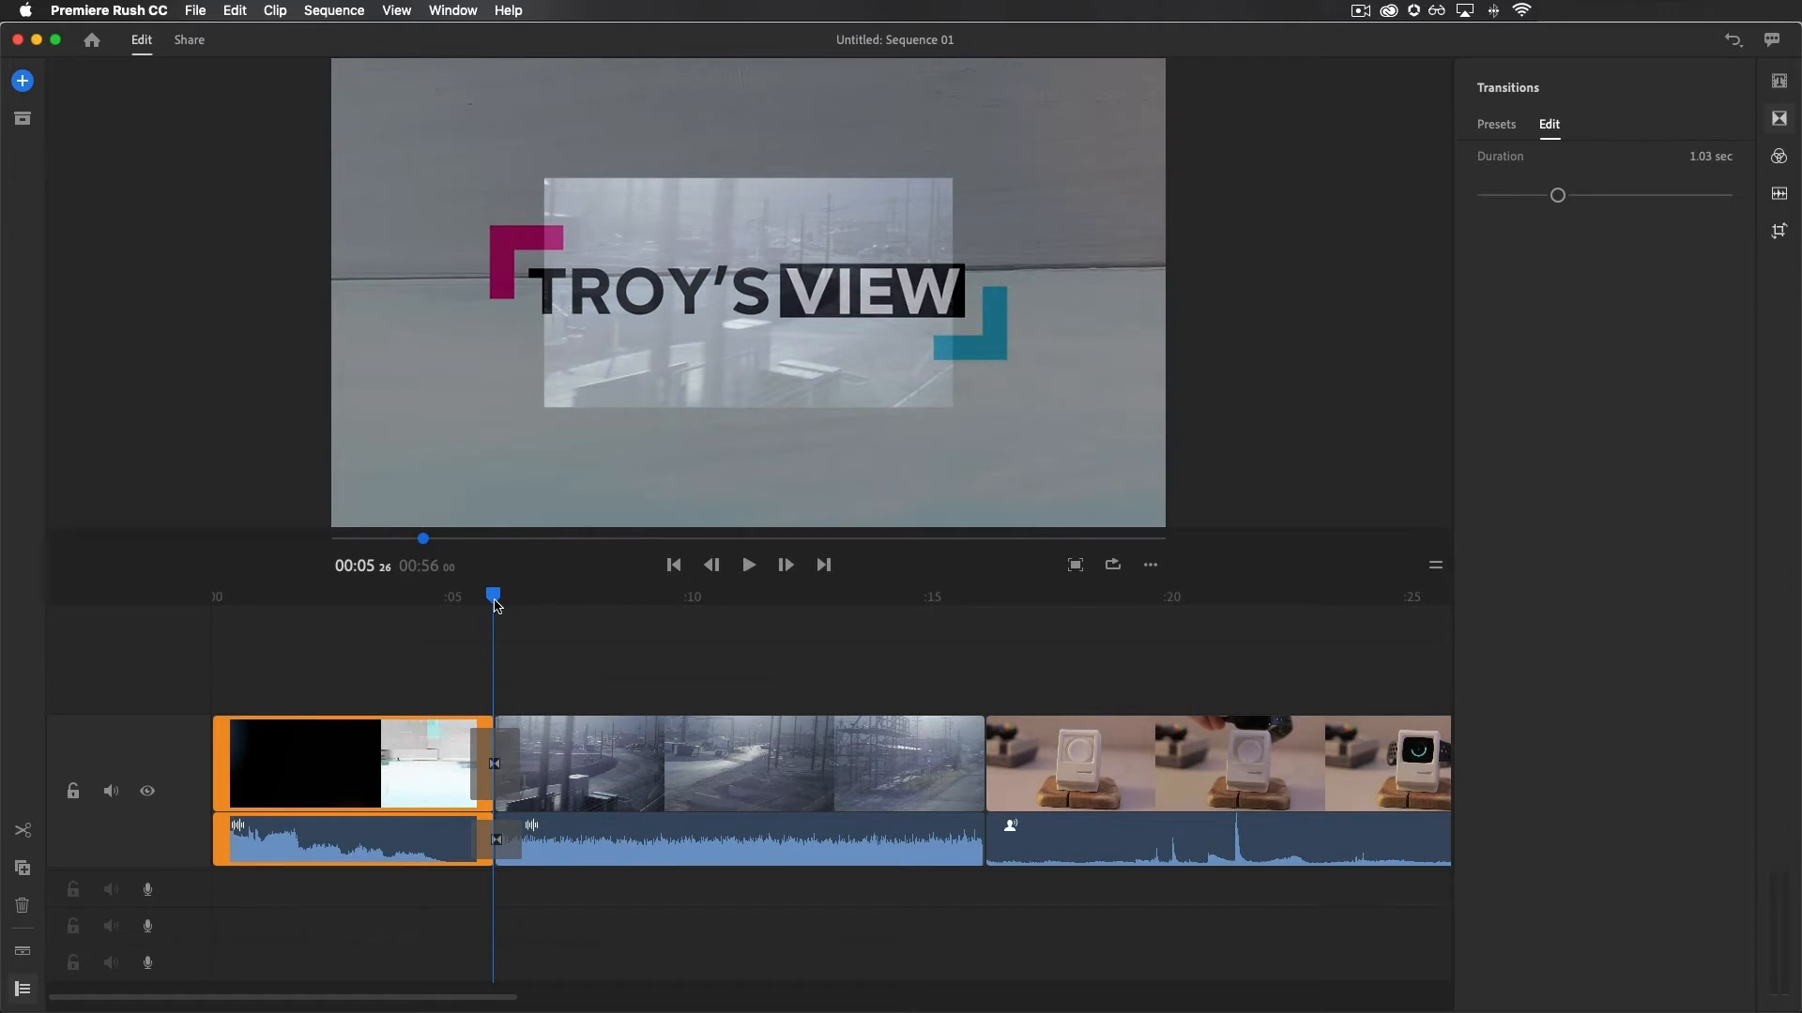
# - Play and scrub through the cross dissolve between the intro and road clips to preview it
pyautogui.moveTo(498, 605); pyautogui.dragTo(481, 608)
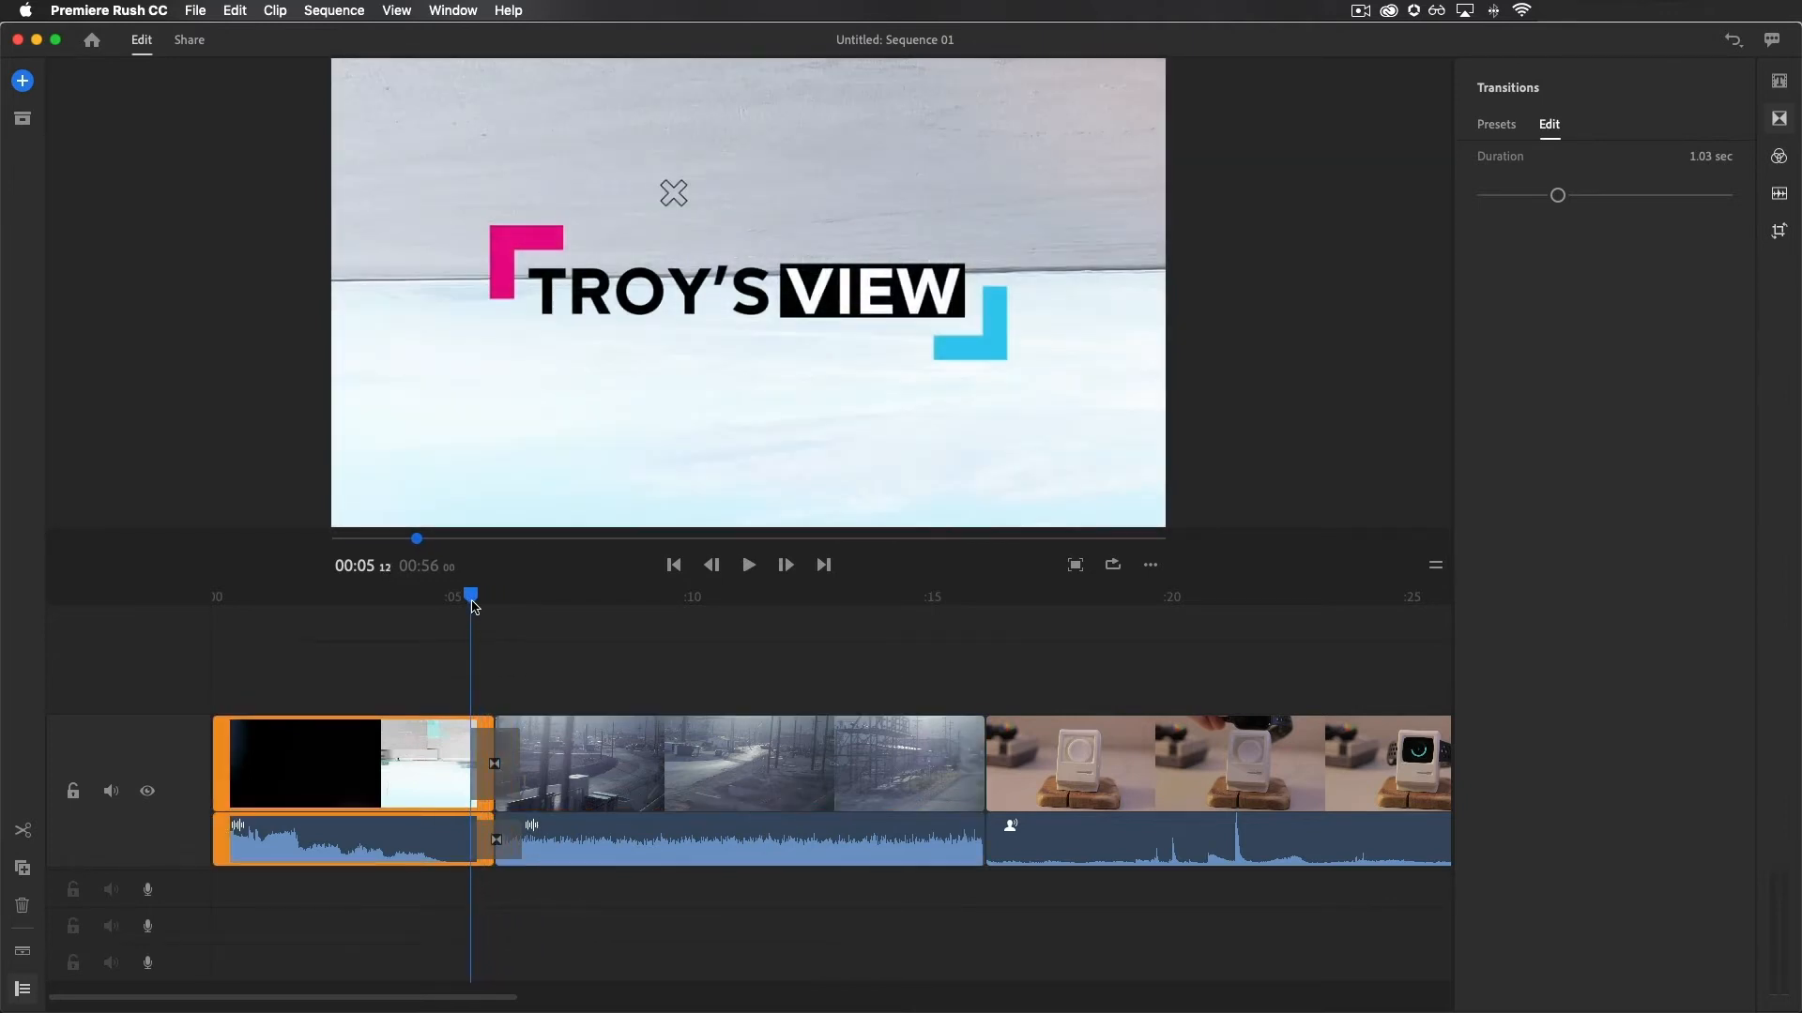
pyautogui.press('space')
pyautogui.press('space')
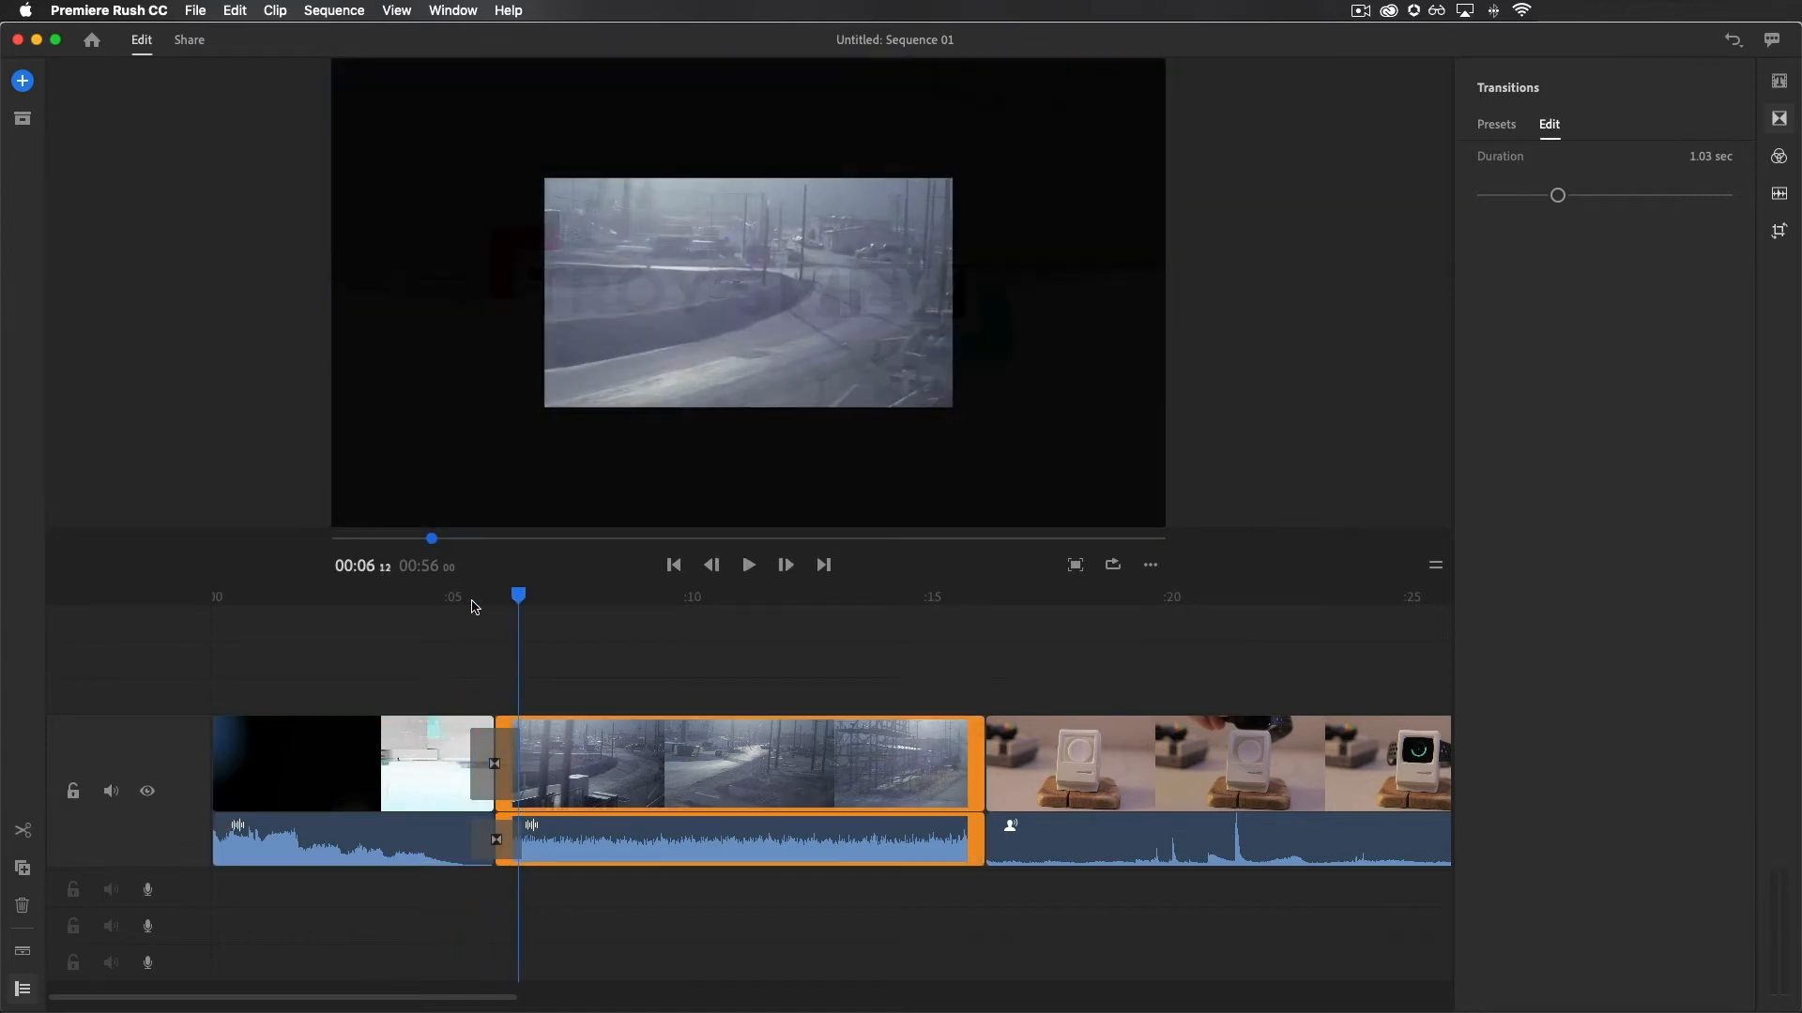
pyautogui.moveTo(489, 608); pyautogui.dragTo(595, 619)
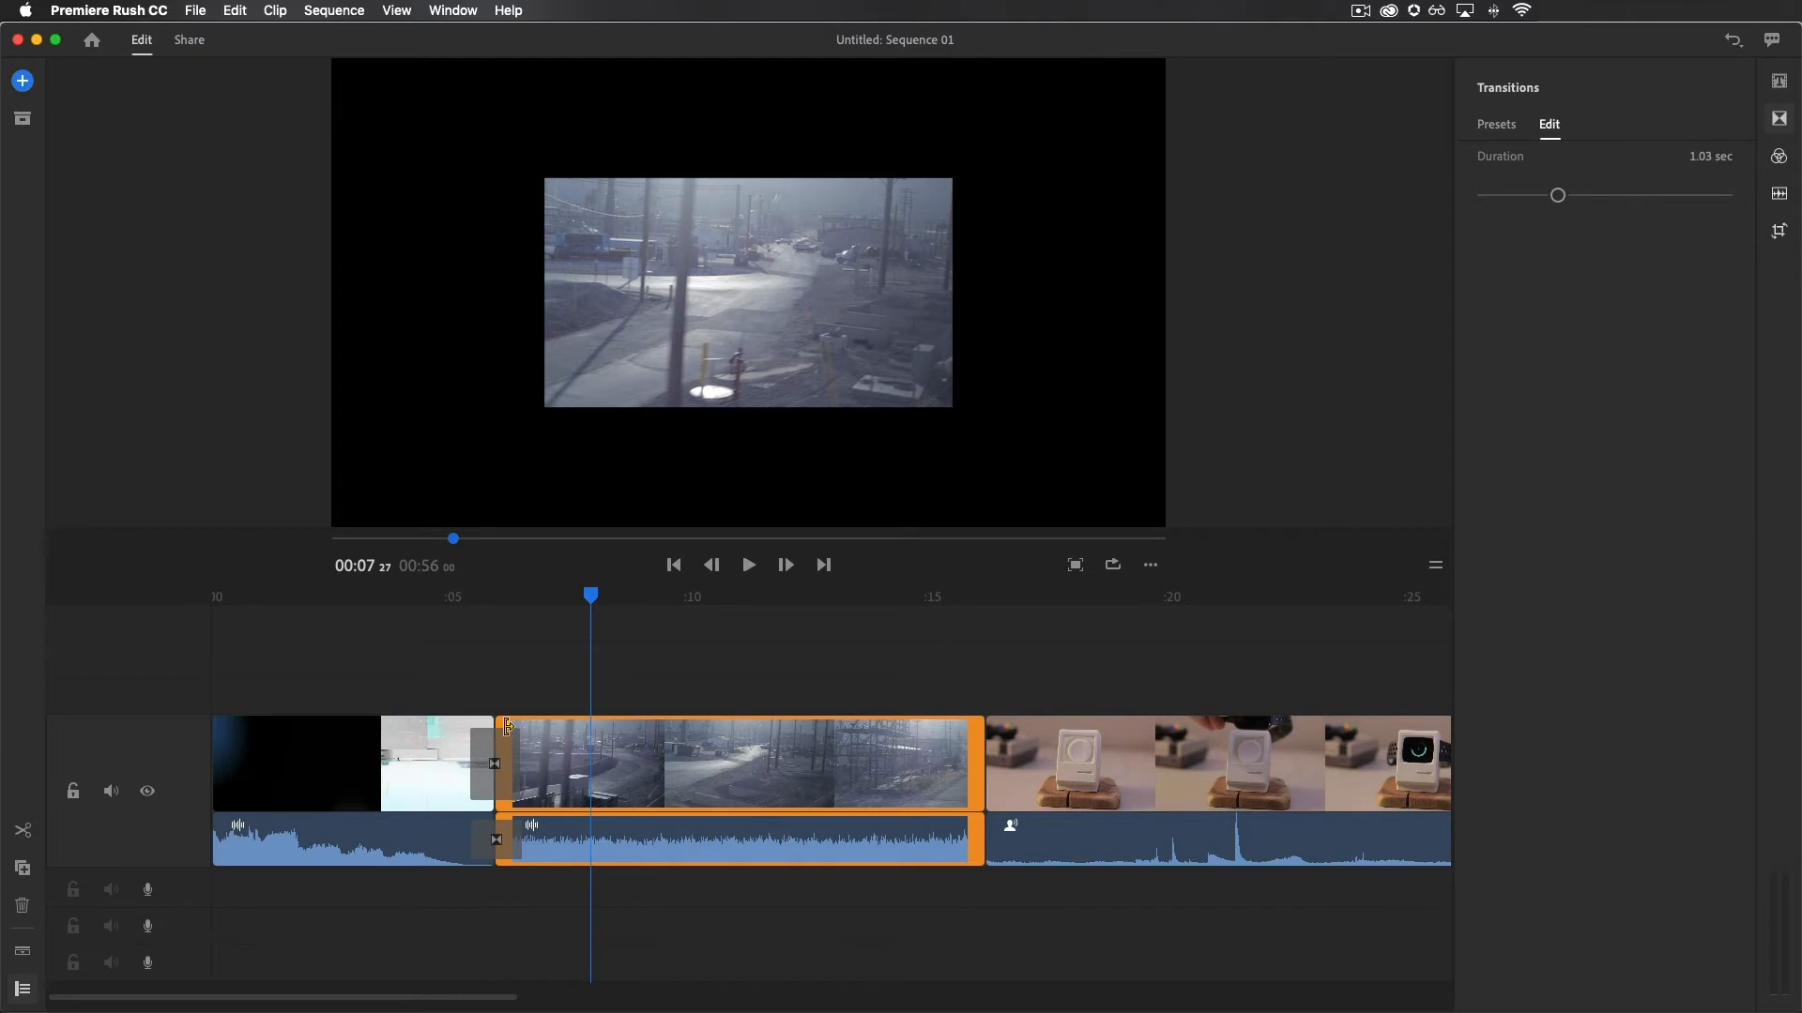
# - Remove the video and audio transitions between the intro and road clips
pyautogui.click(498, 745)
pyautogui.click(498, 745)
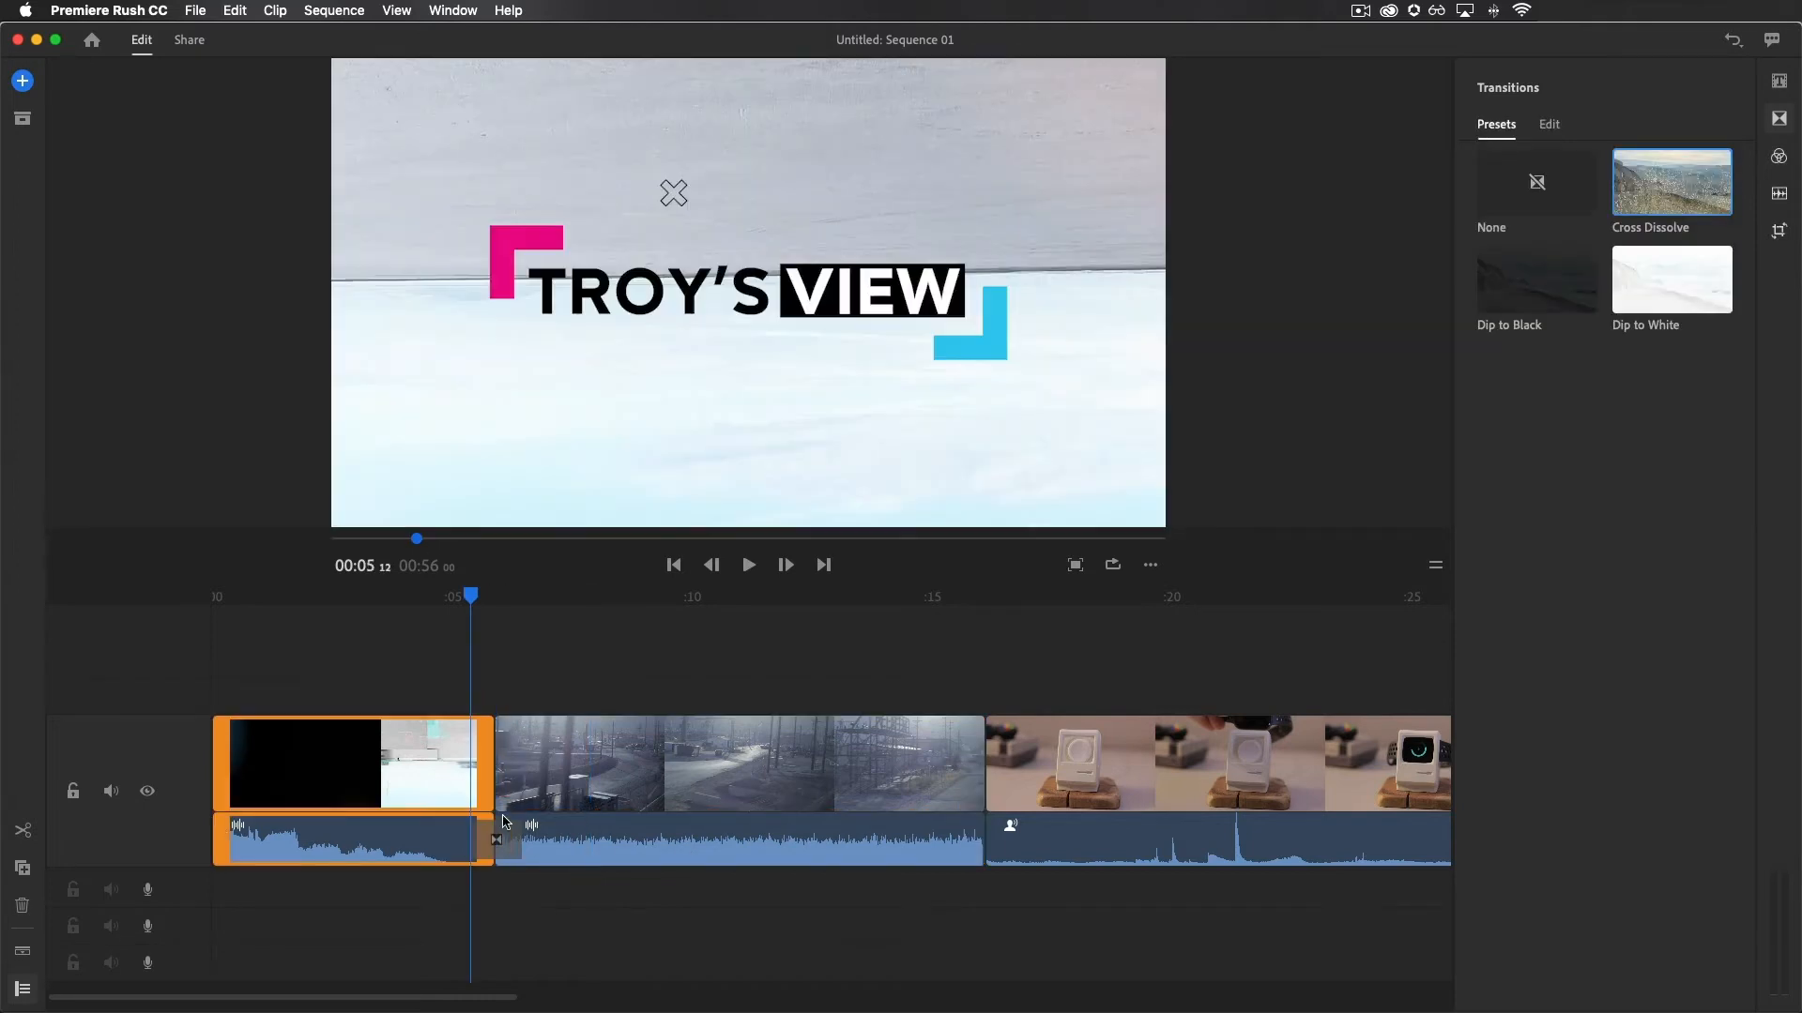
pyautogui.click(499, 840)
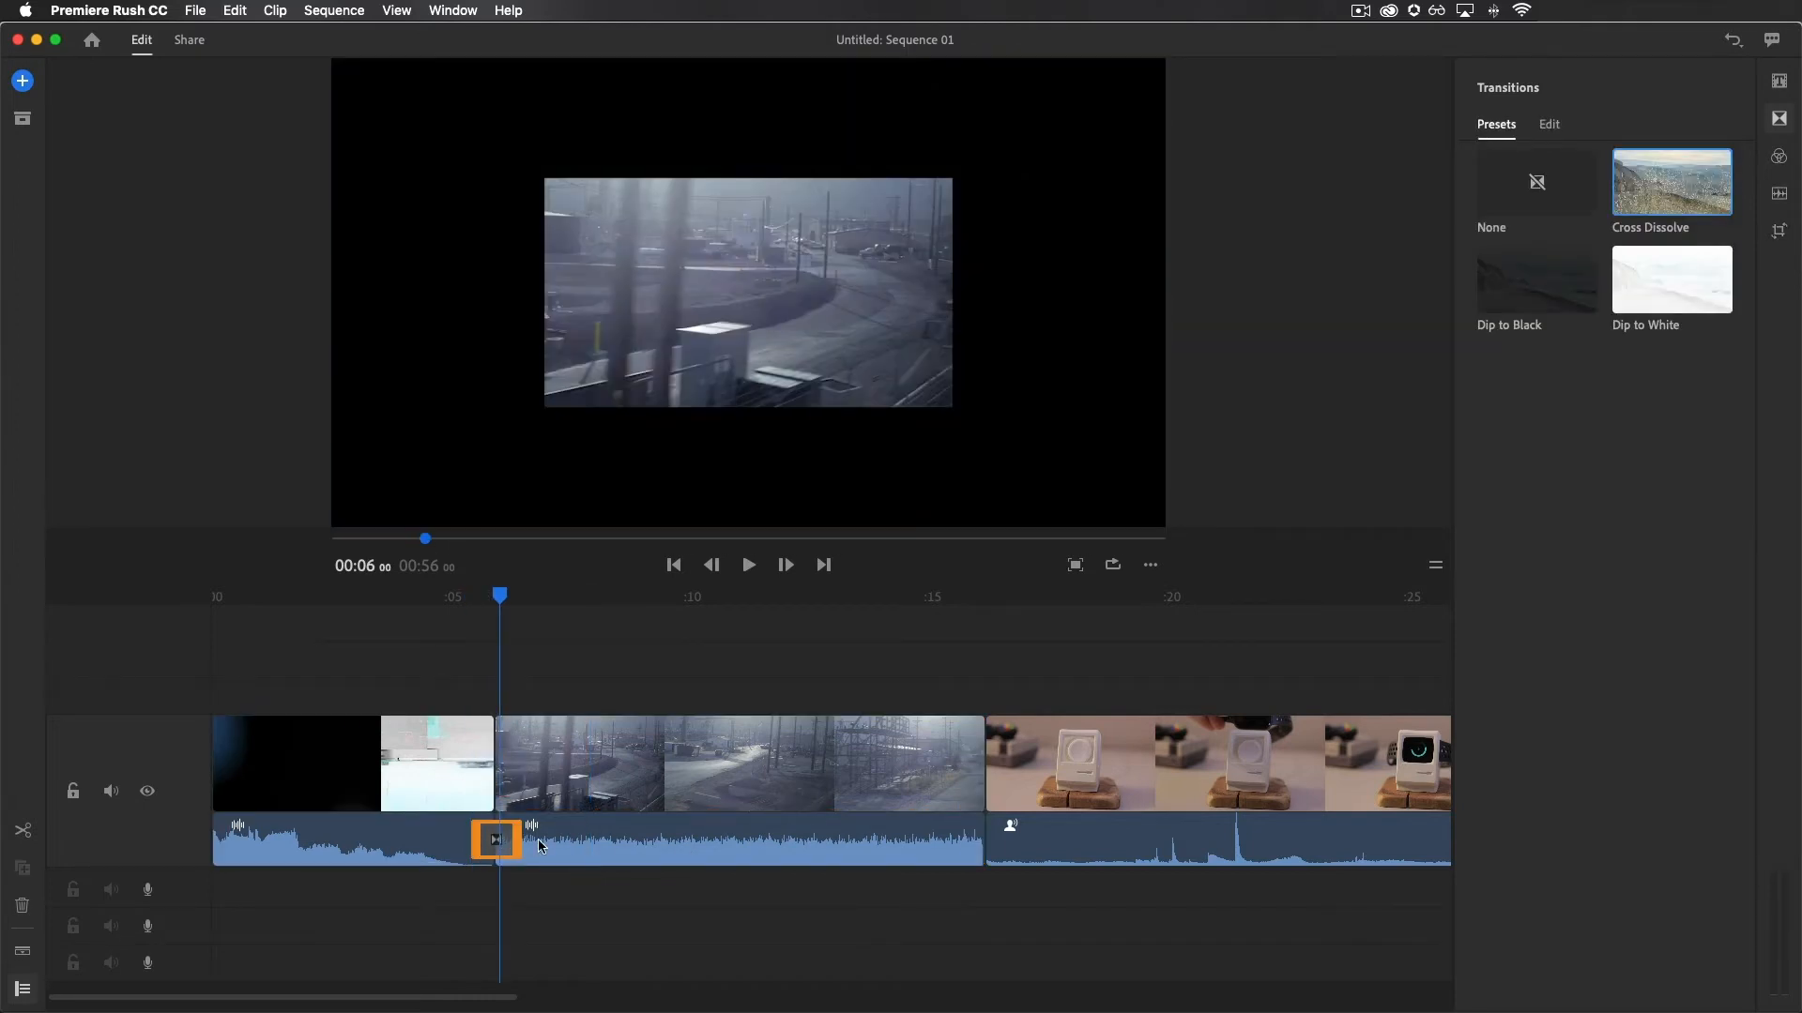
pyautogui.press('Delete')
# - Bring up the color presets and scale the road clip up to fill the whole frame
pyautogui.click(1779, 157)
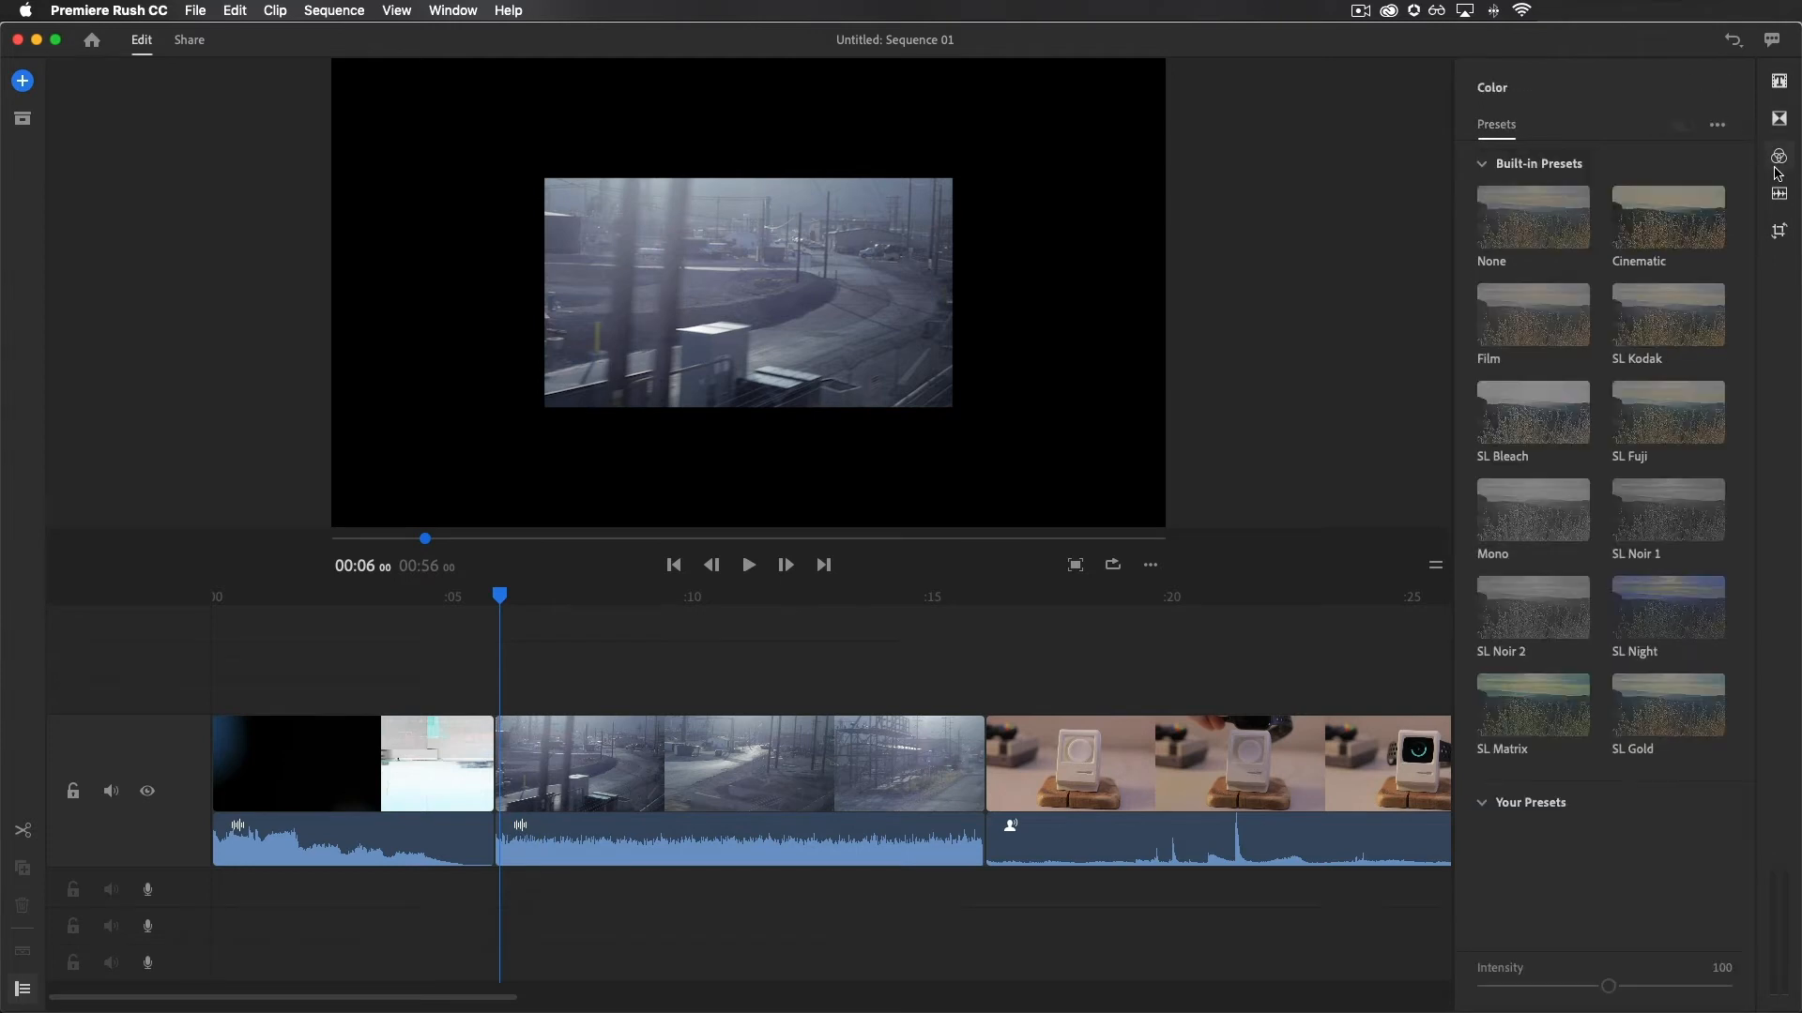
pyautogui.click(743, 362)
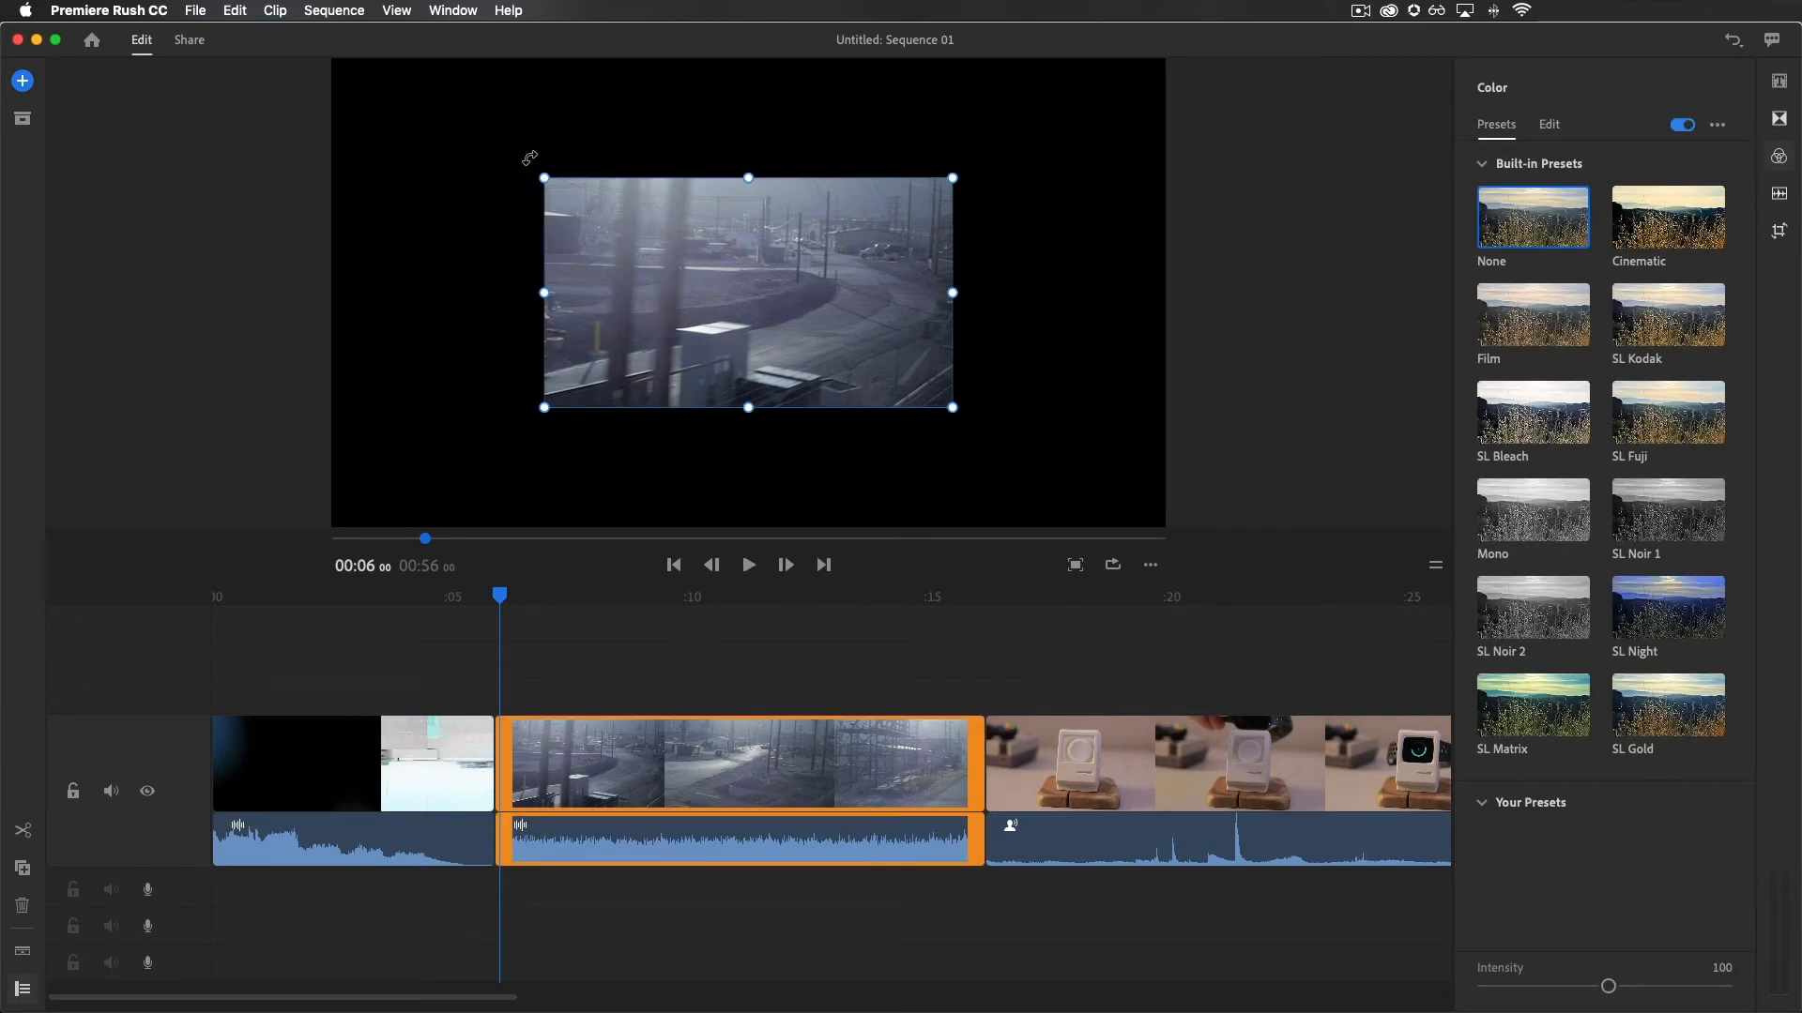
pyautogui.moveTo(545, 179); pyautogui.dragTo(234, 66)
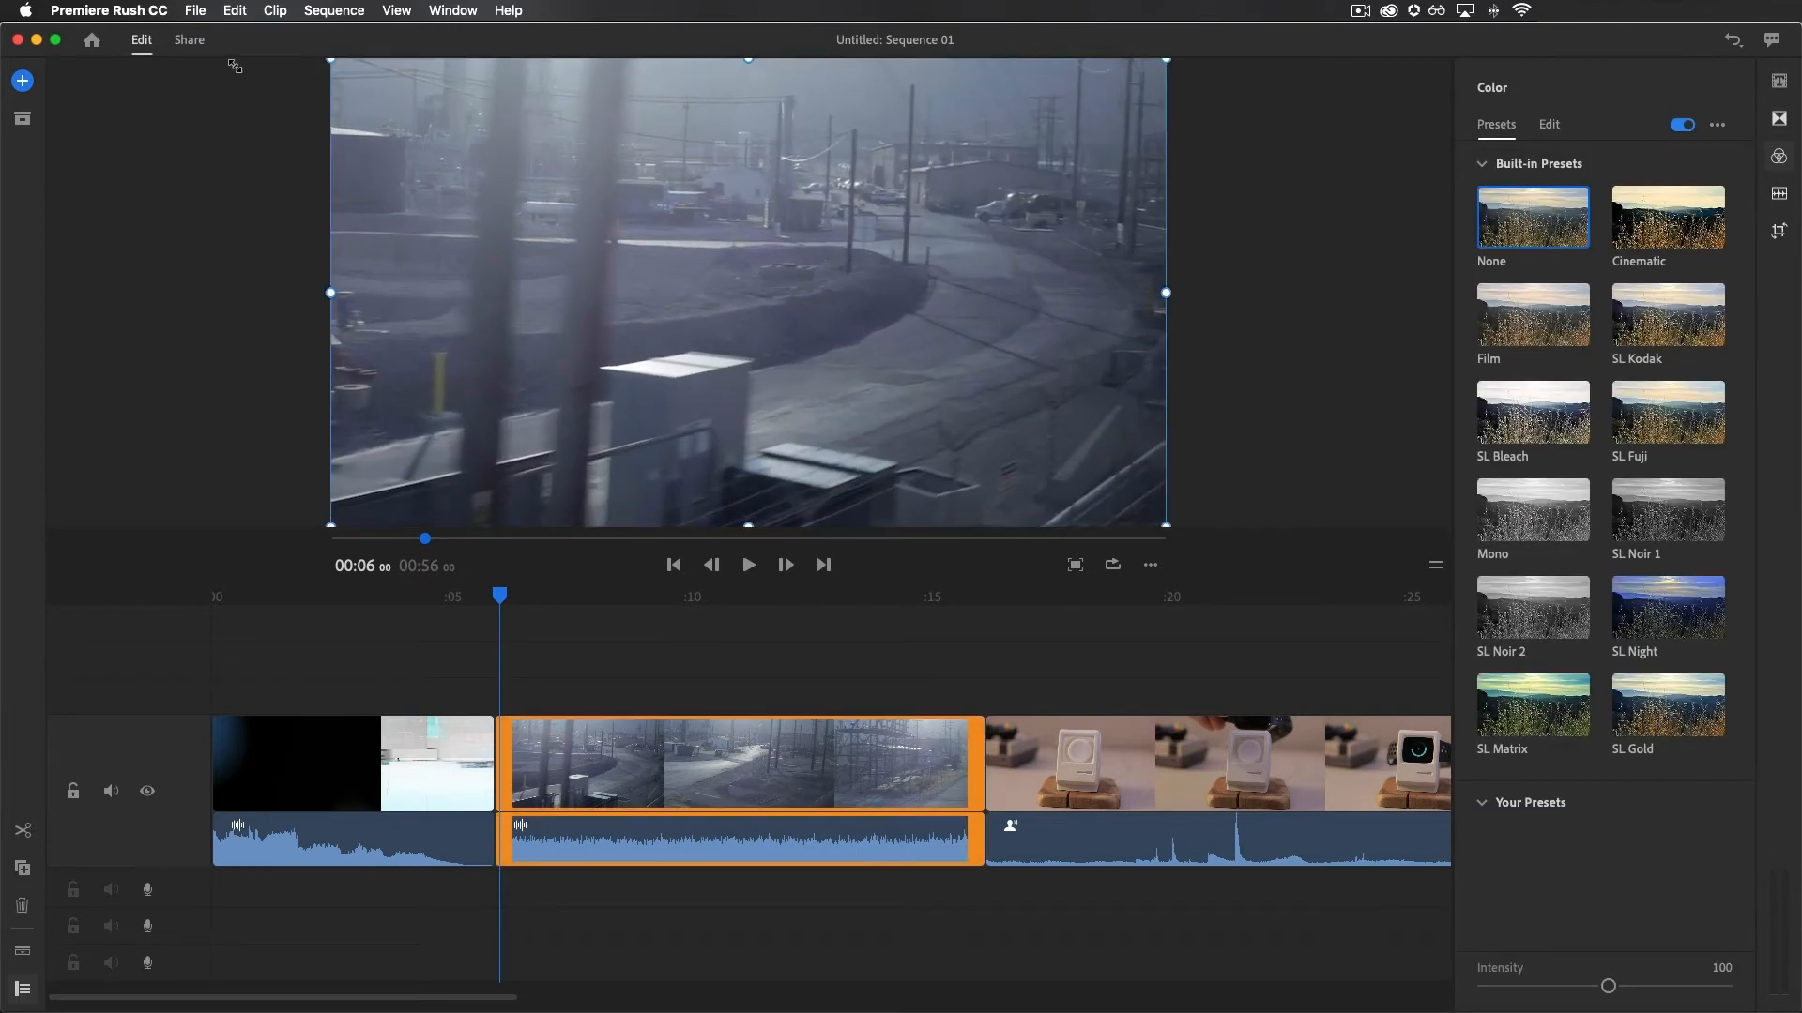
pyautogui.click(1226, 266)
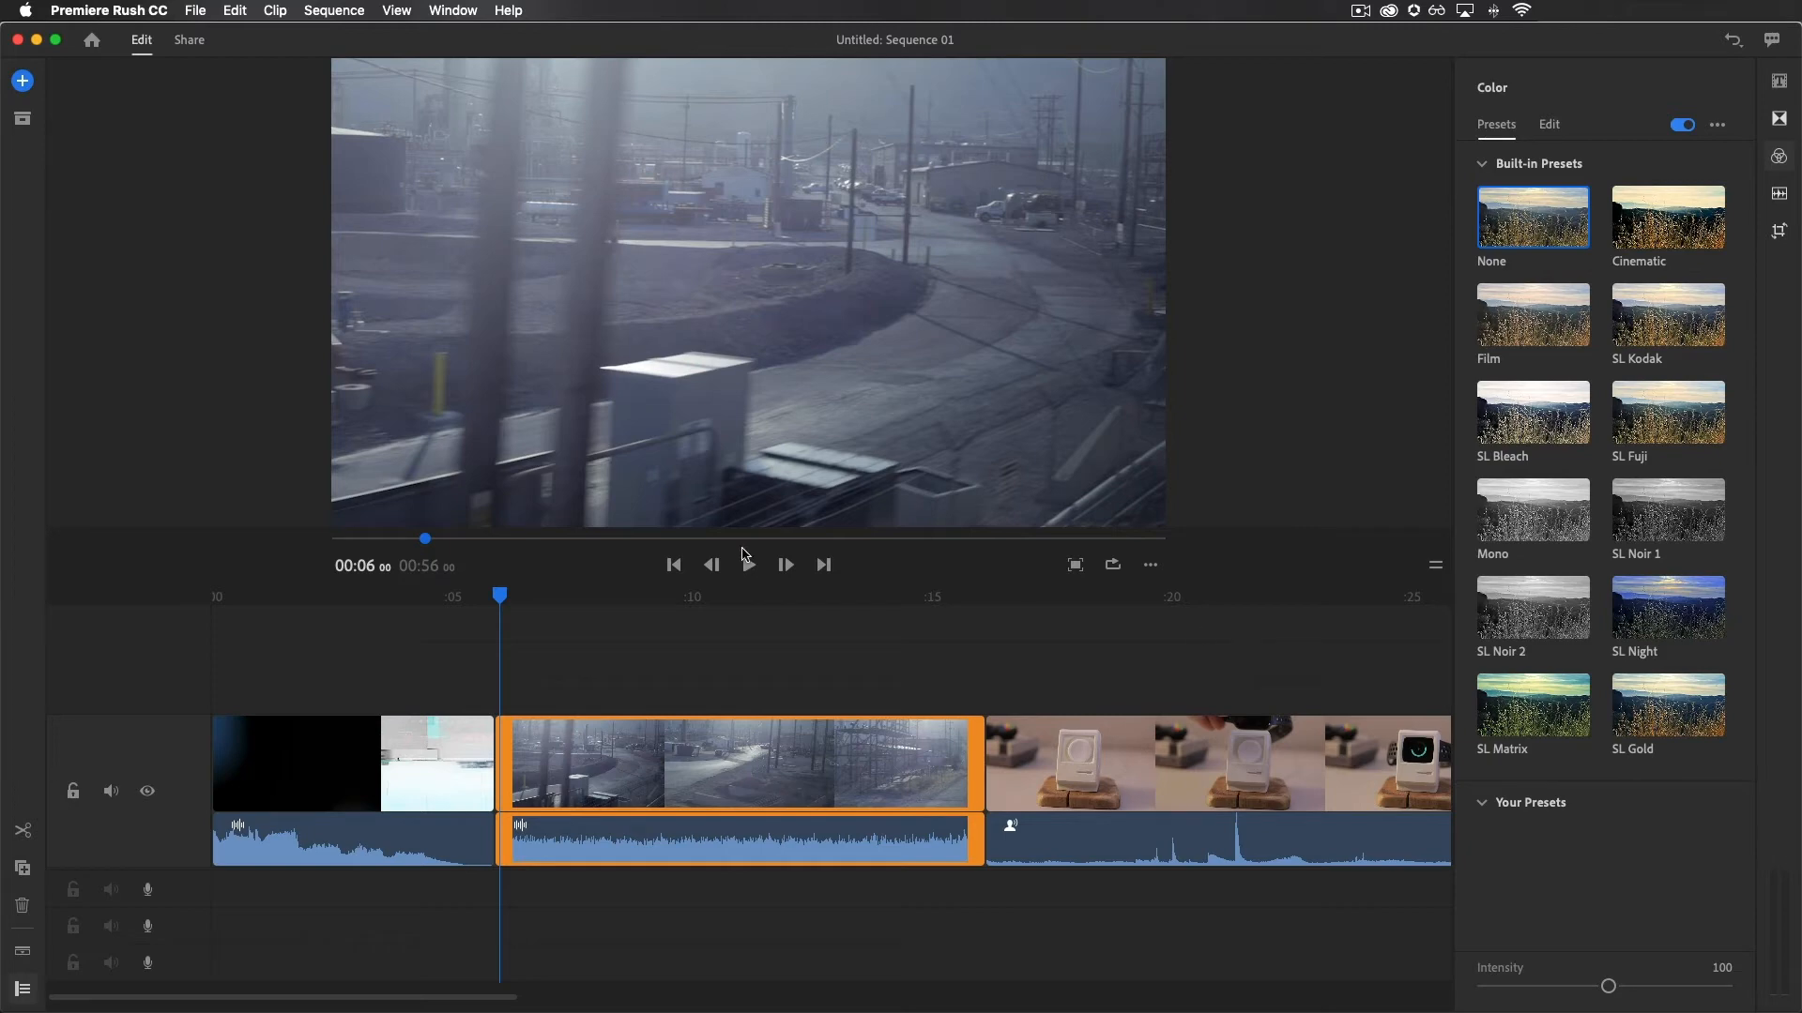
# - Try the Film and SL Bleach color presets on the road clip and raise the intensity of the Film preset
pyautogui.moveTo(503, 588); pyautogui.dragTo(535, 595)
pyautogui.click(1497, 333)
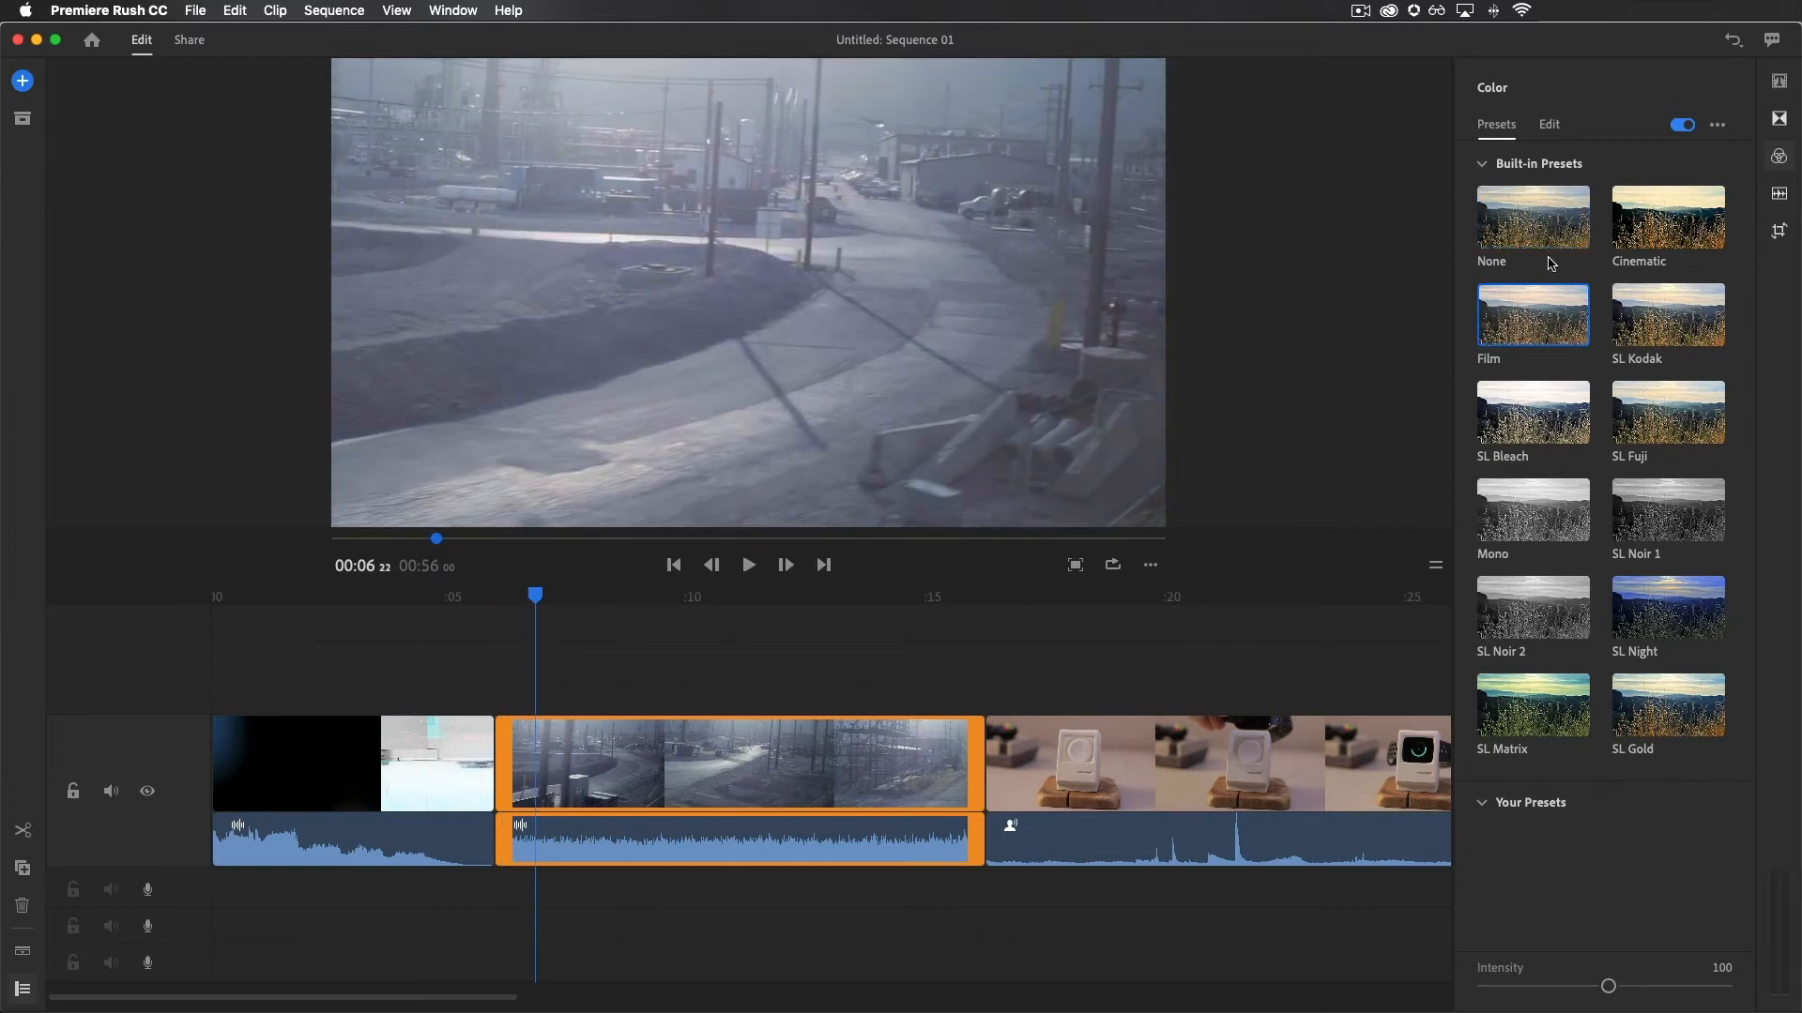
pyautogui.click(1532, 401)
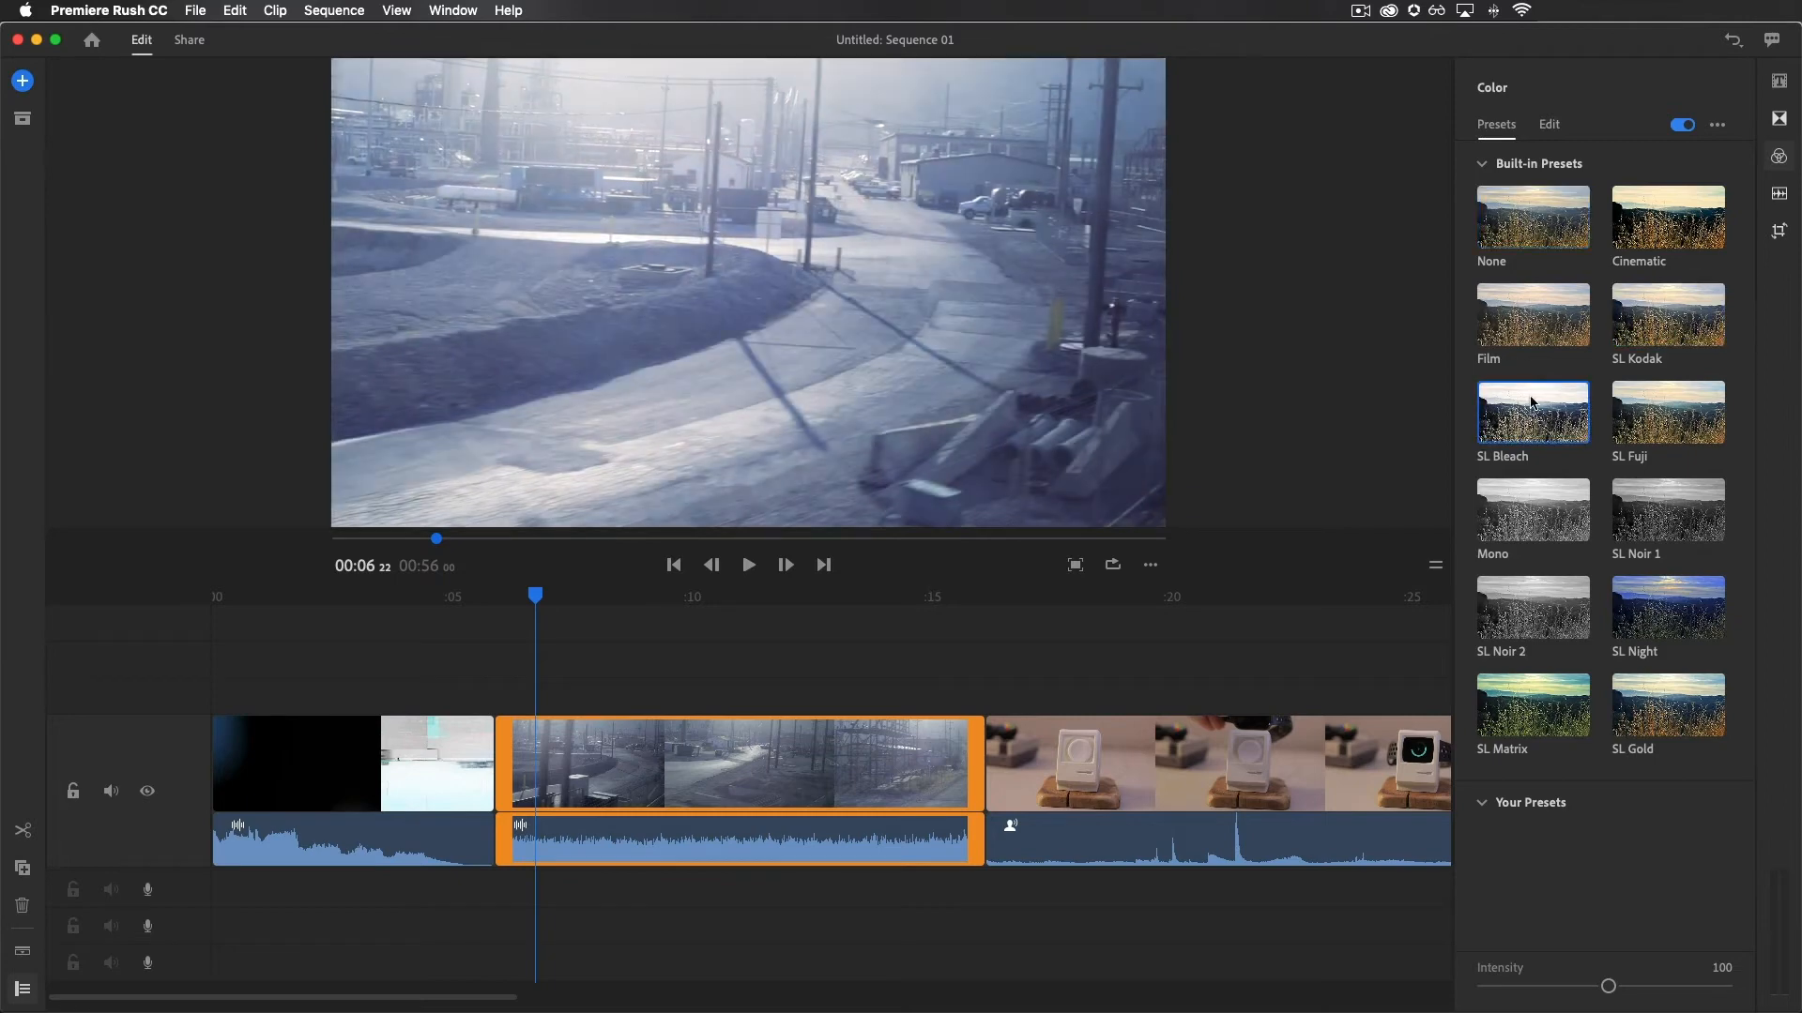
pyautogui.click(1532, 343)
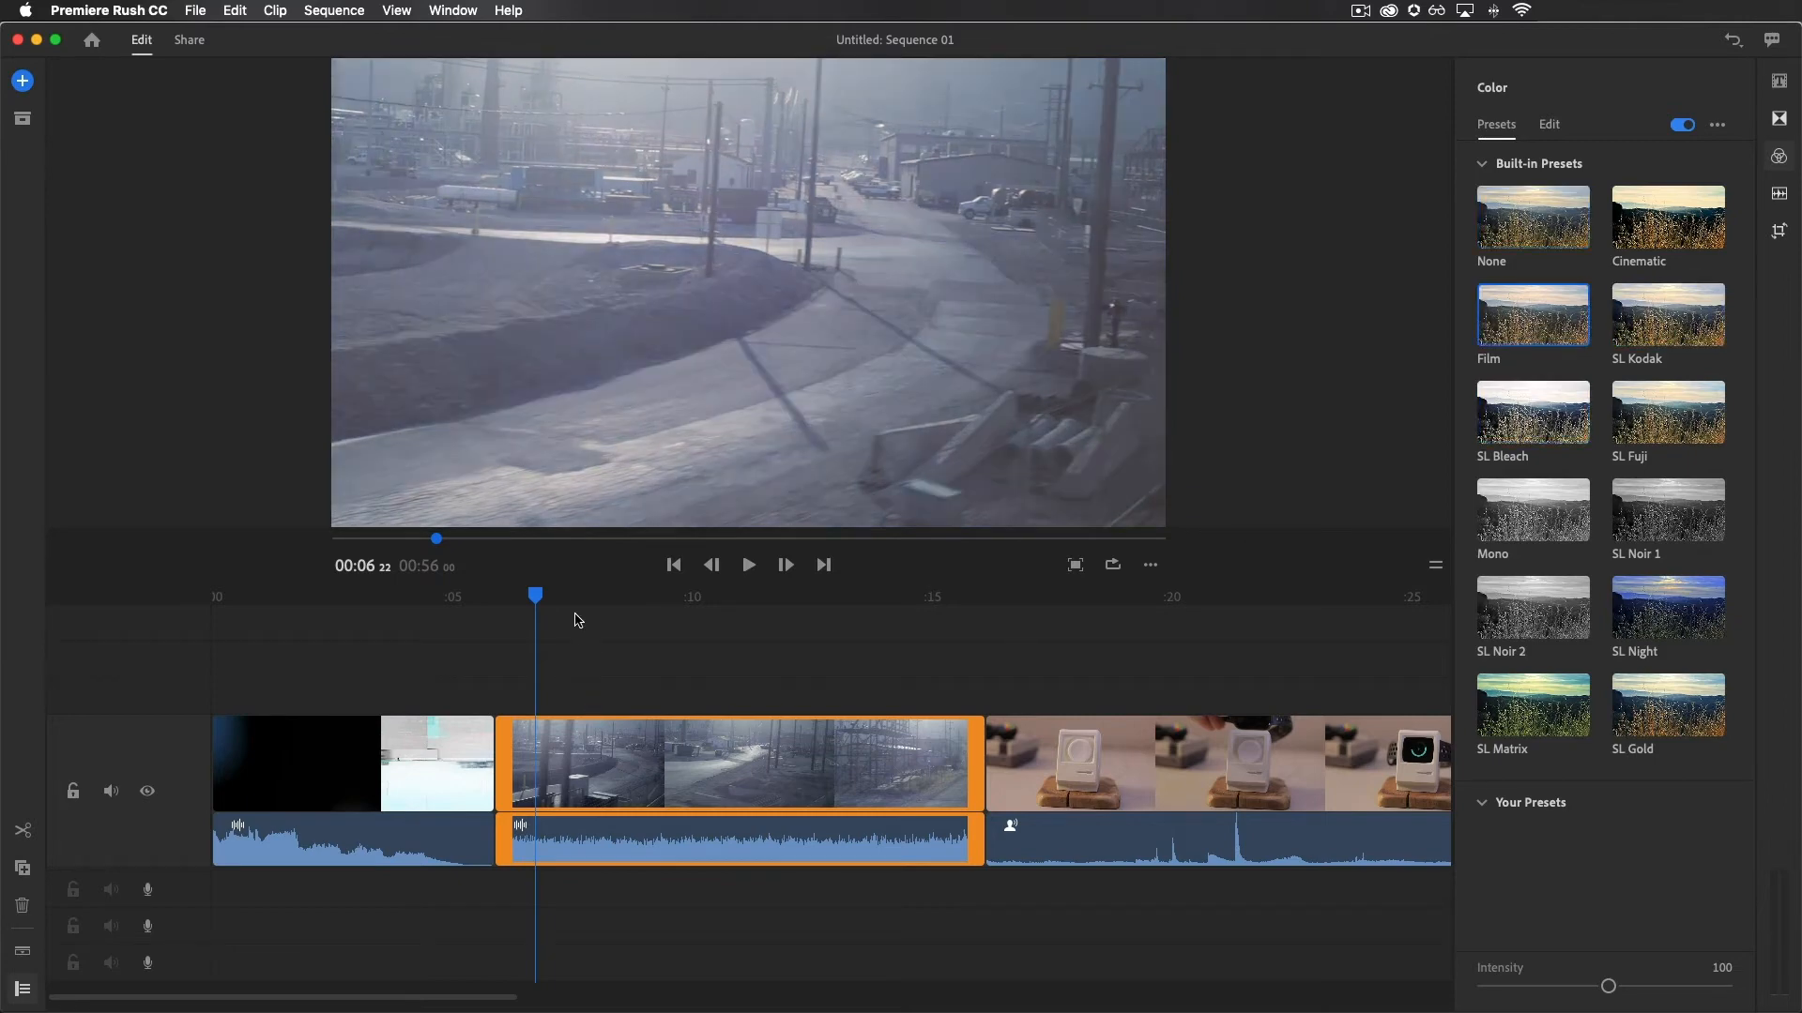
pyautogui.click(609, 599)
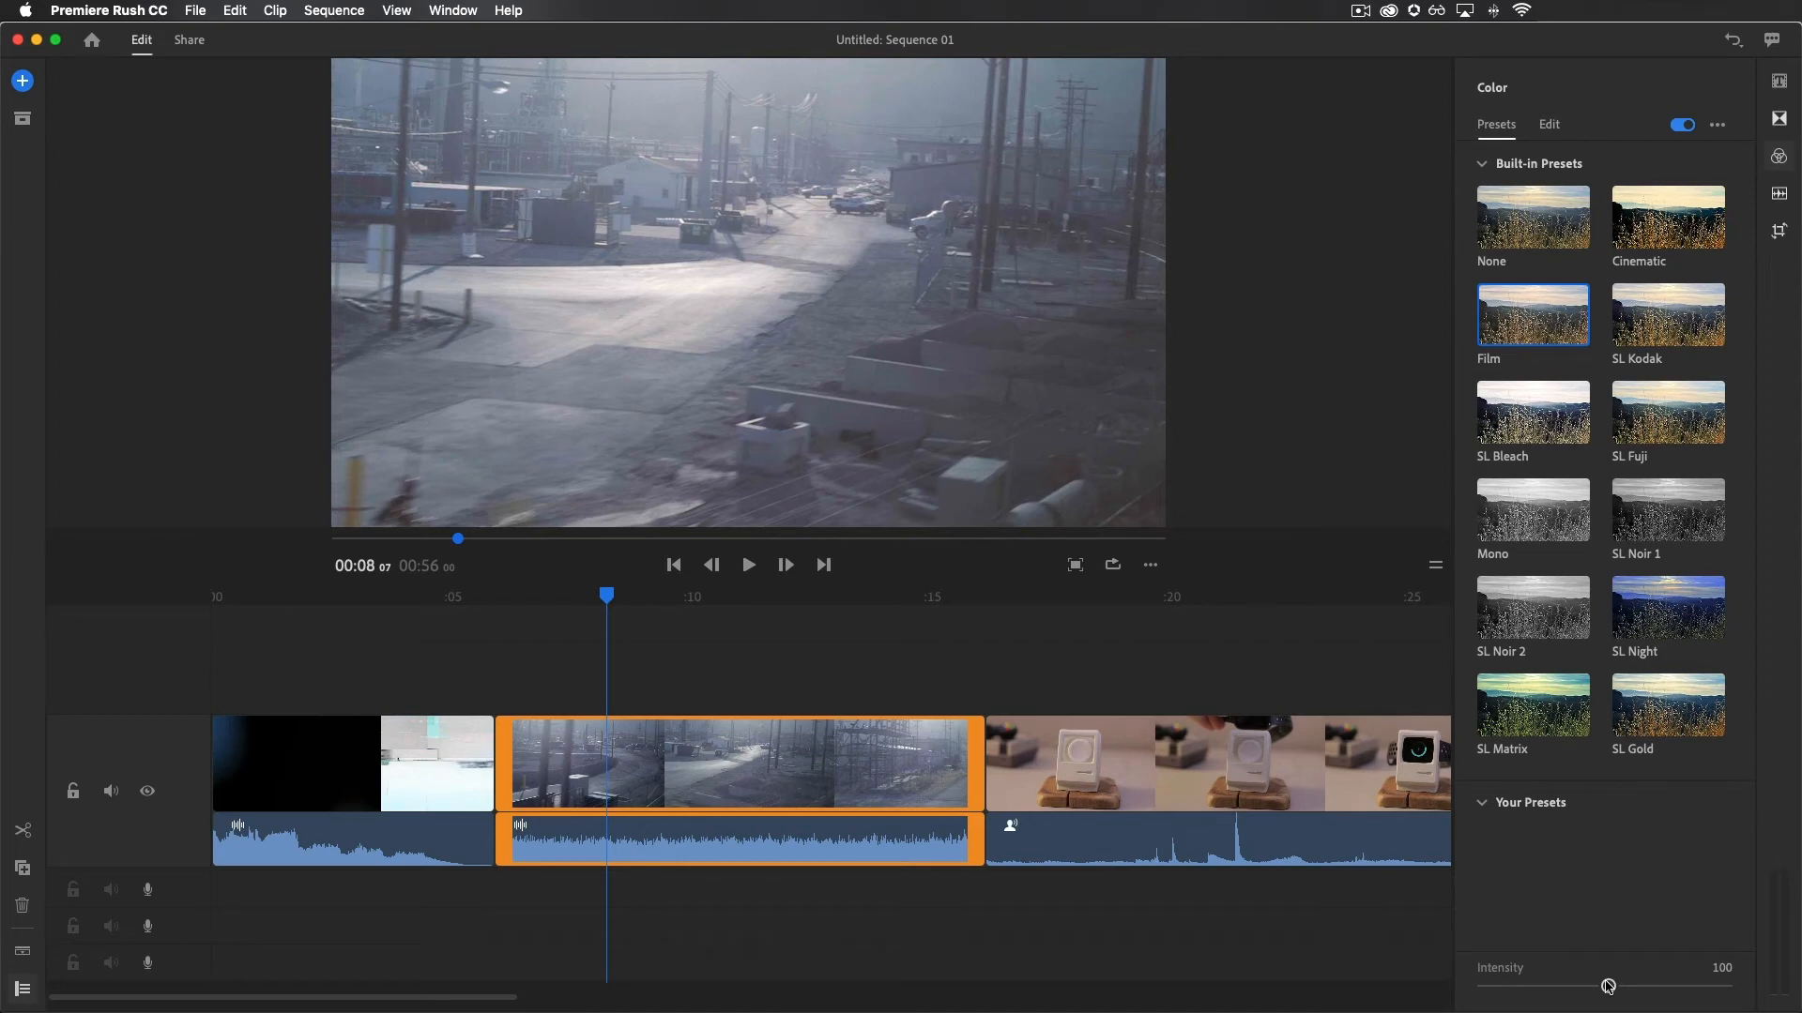
pyautogui.moveTo(1608, 986); pyautogui.dragTo(1727, 982)
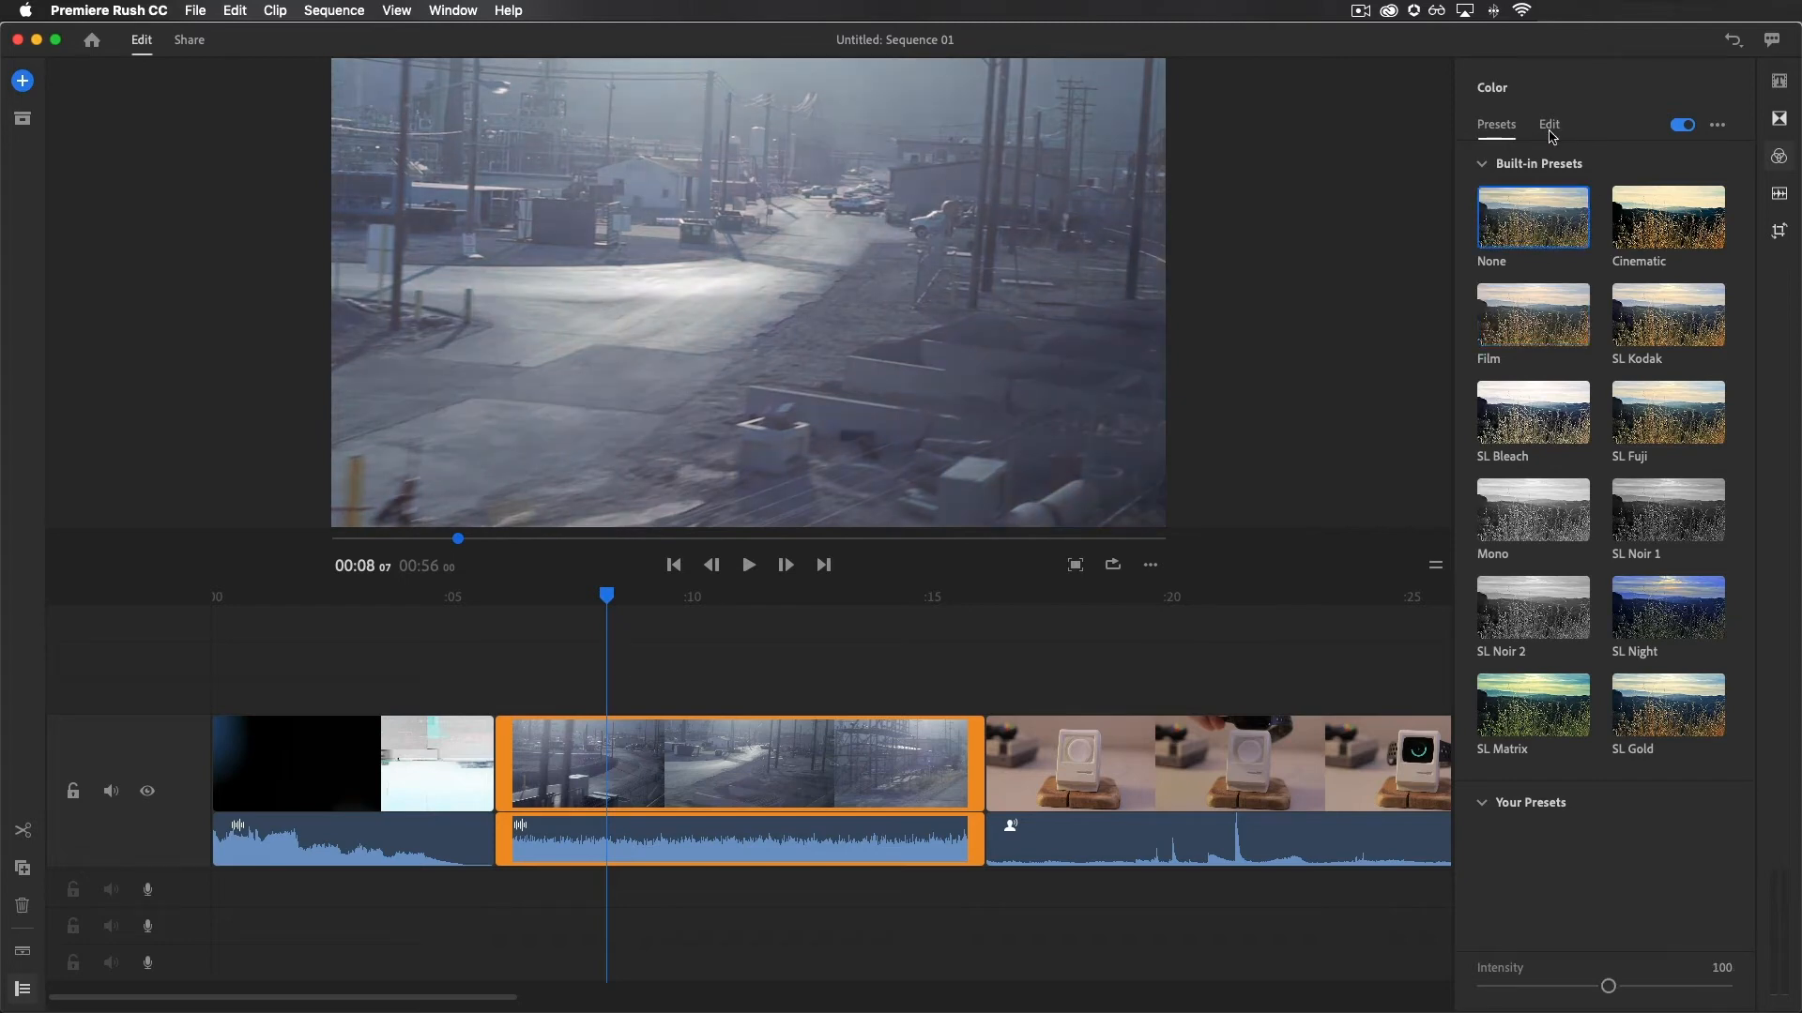
# - Look over the manual color adjustments and apply the Film preset to the road clip at intensity 124
pyautogui.click(1549, 126)
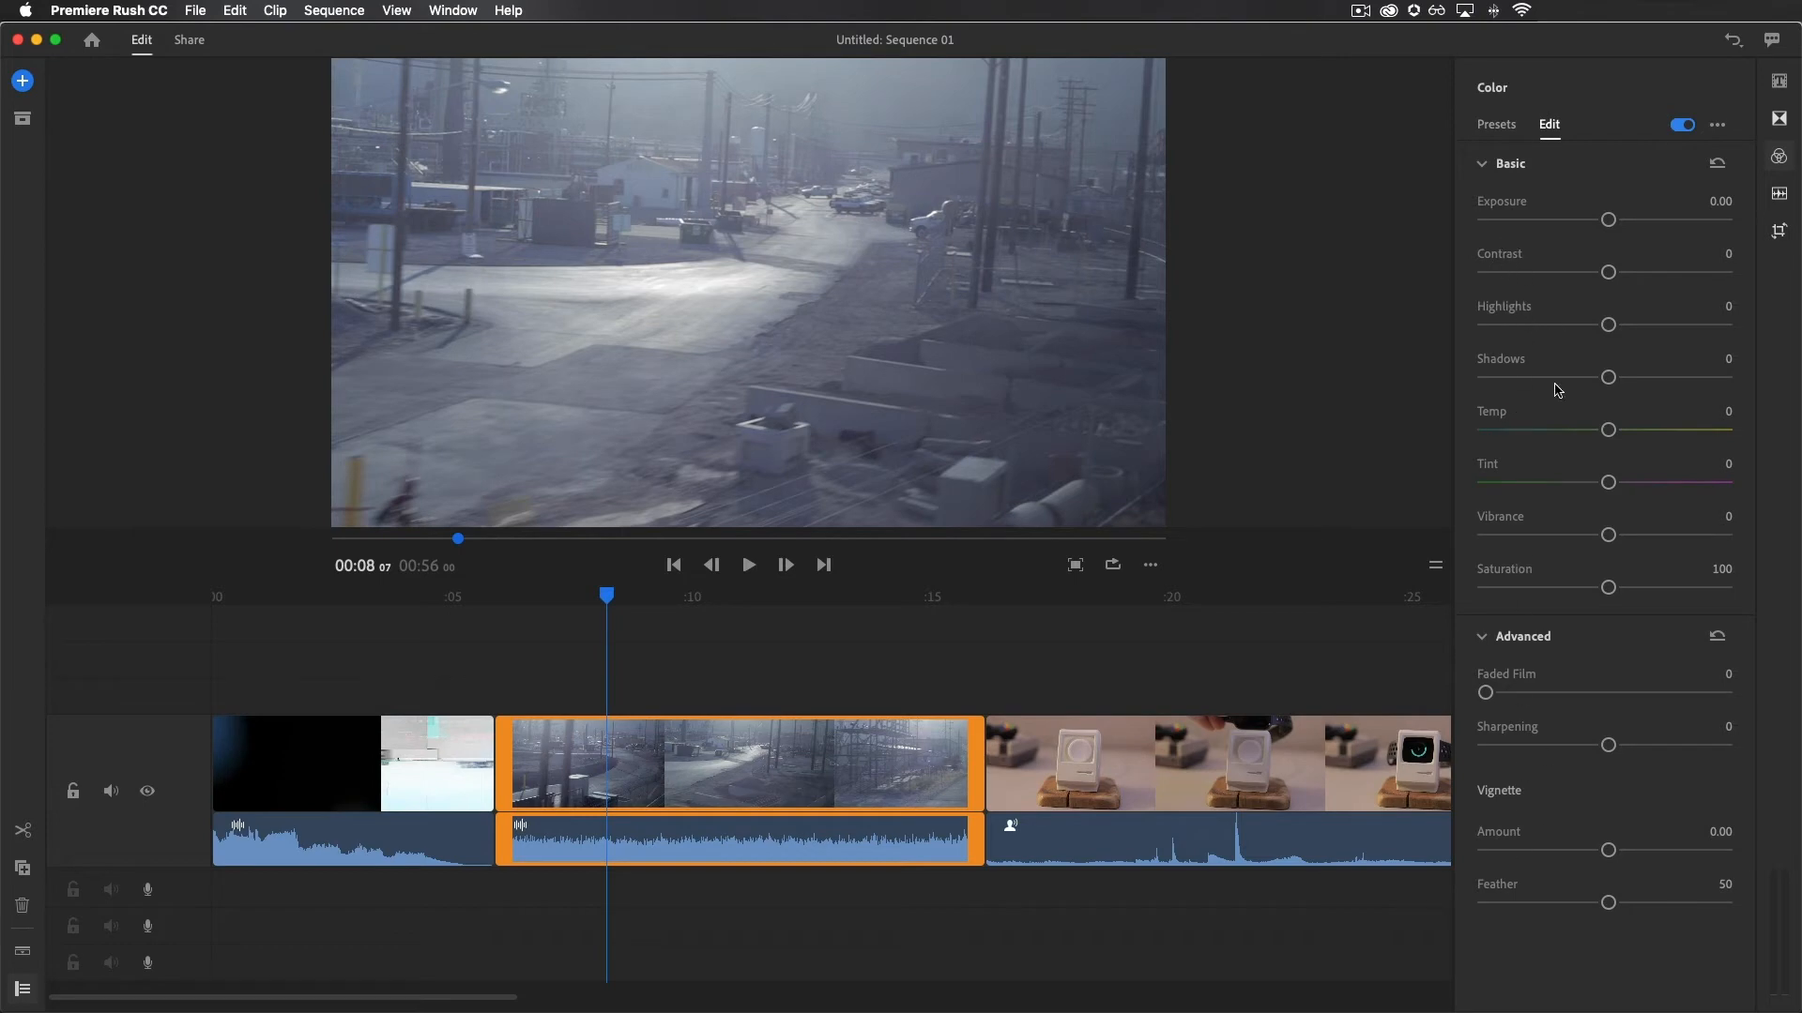
pyautogui.click(1498, 127)
pyautogui.click(1545, 310)
pyautogui.click(1631, 976)
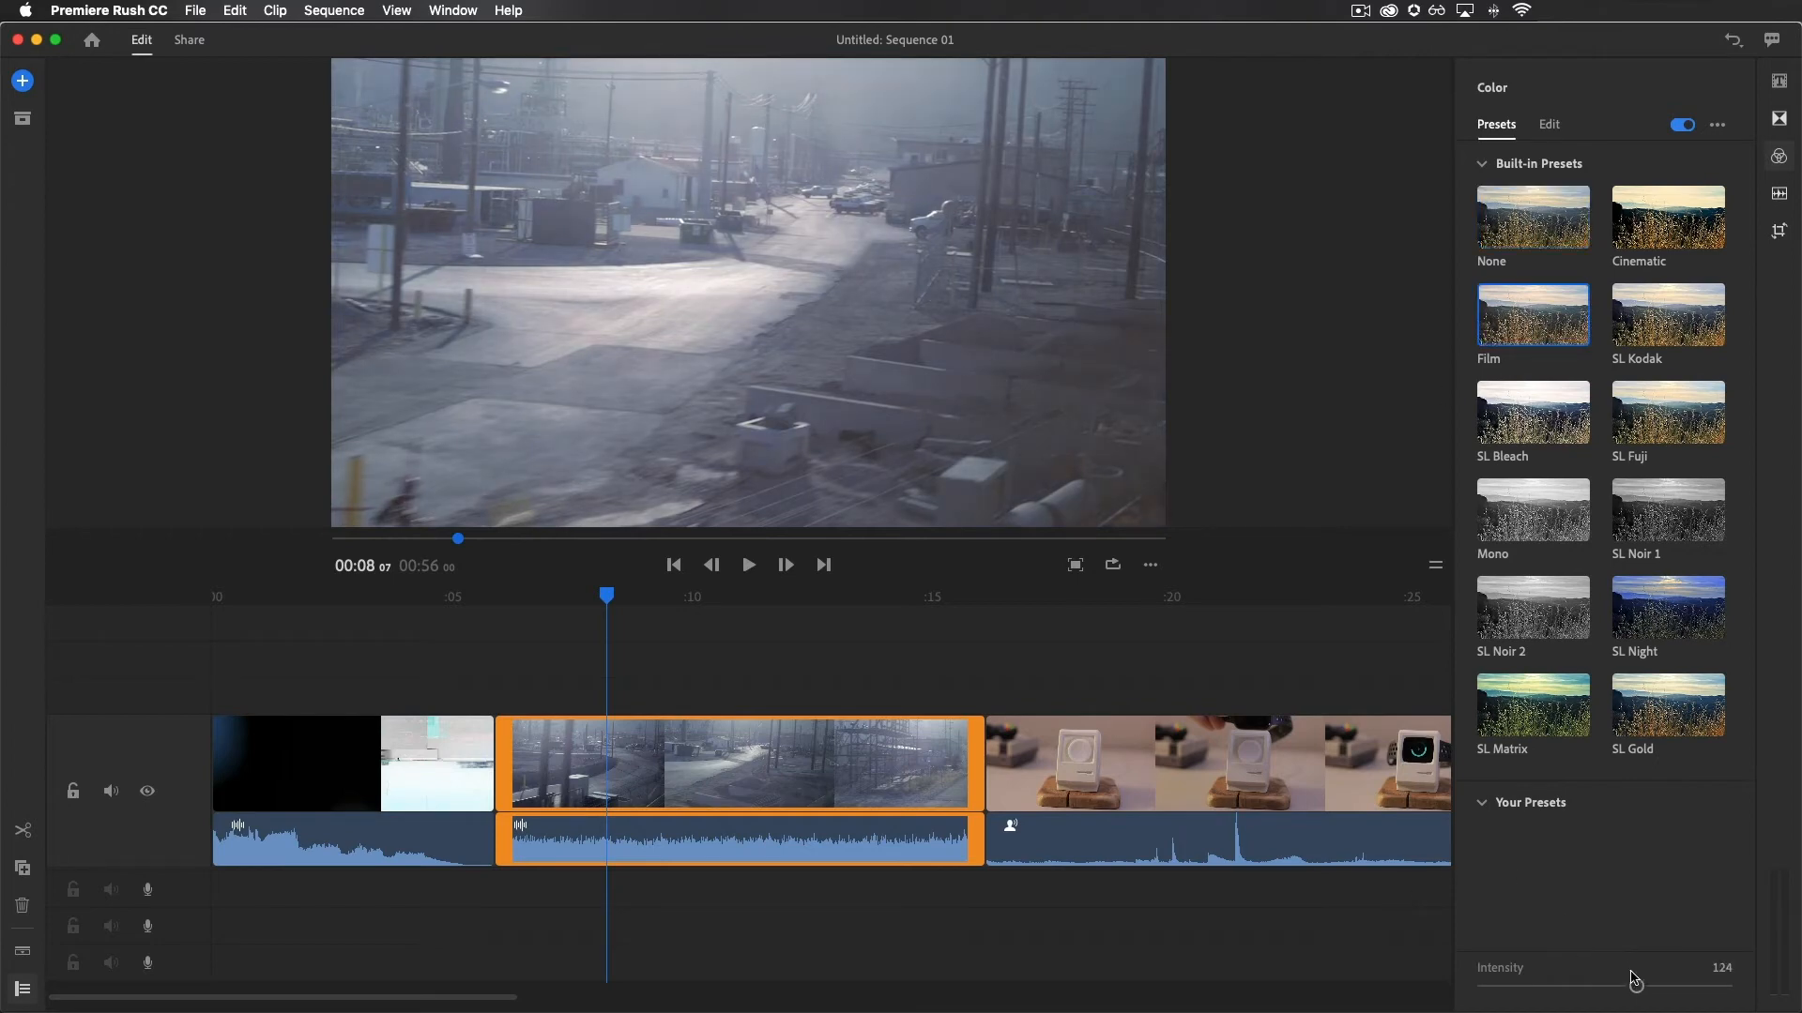
# - Set the road clip's exposure to 1.06, contrast to -46 and highlights to 28, and look at the option for creating a preset
pyautogui.click(1552, 129)
pyautogui.moveTo(1612, 327); pyautogui.dragTo(1629, 218)
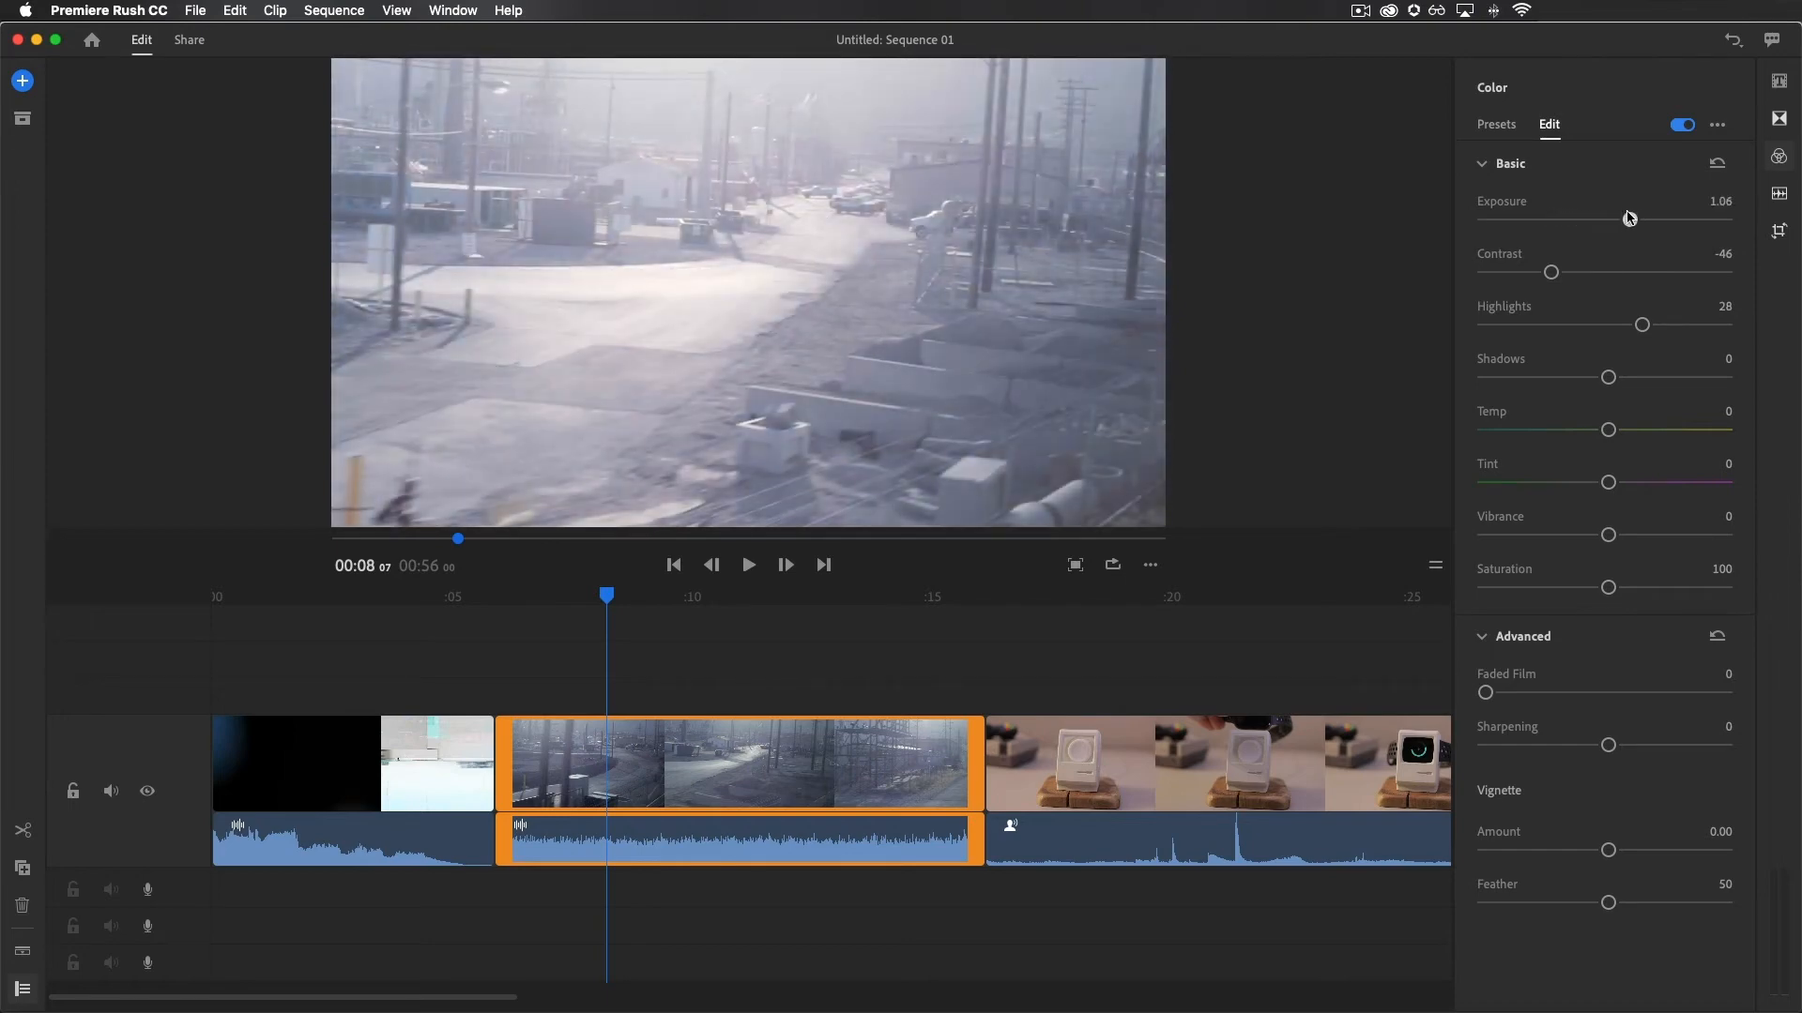
pyautogui.click(1717, 125)
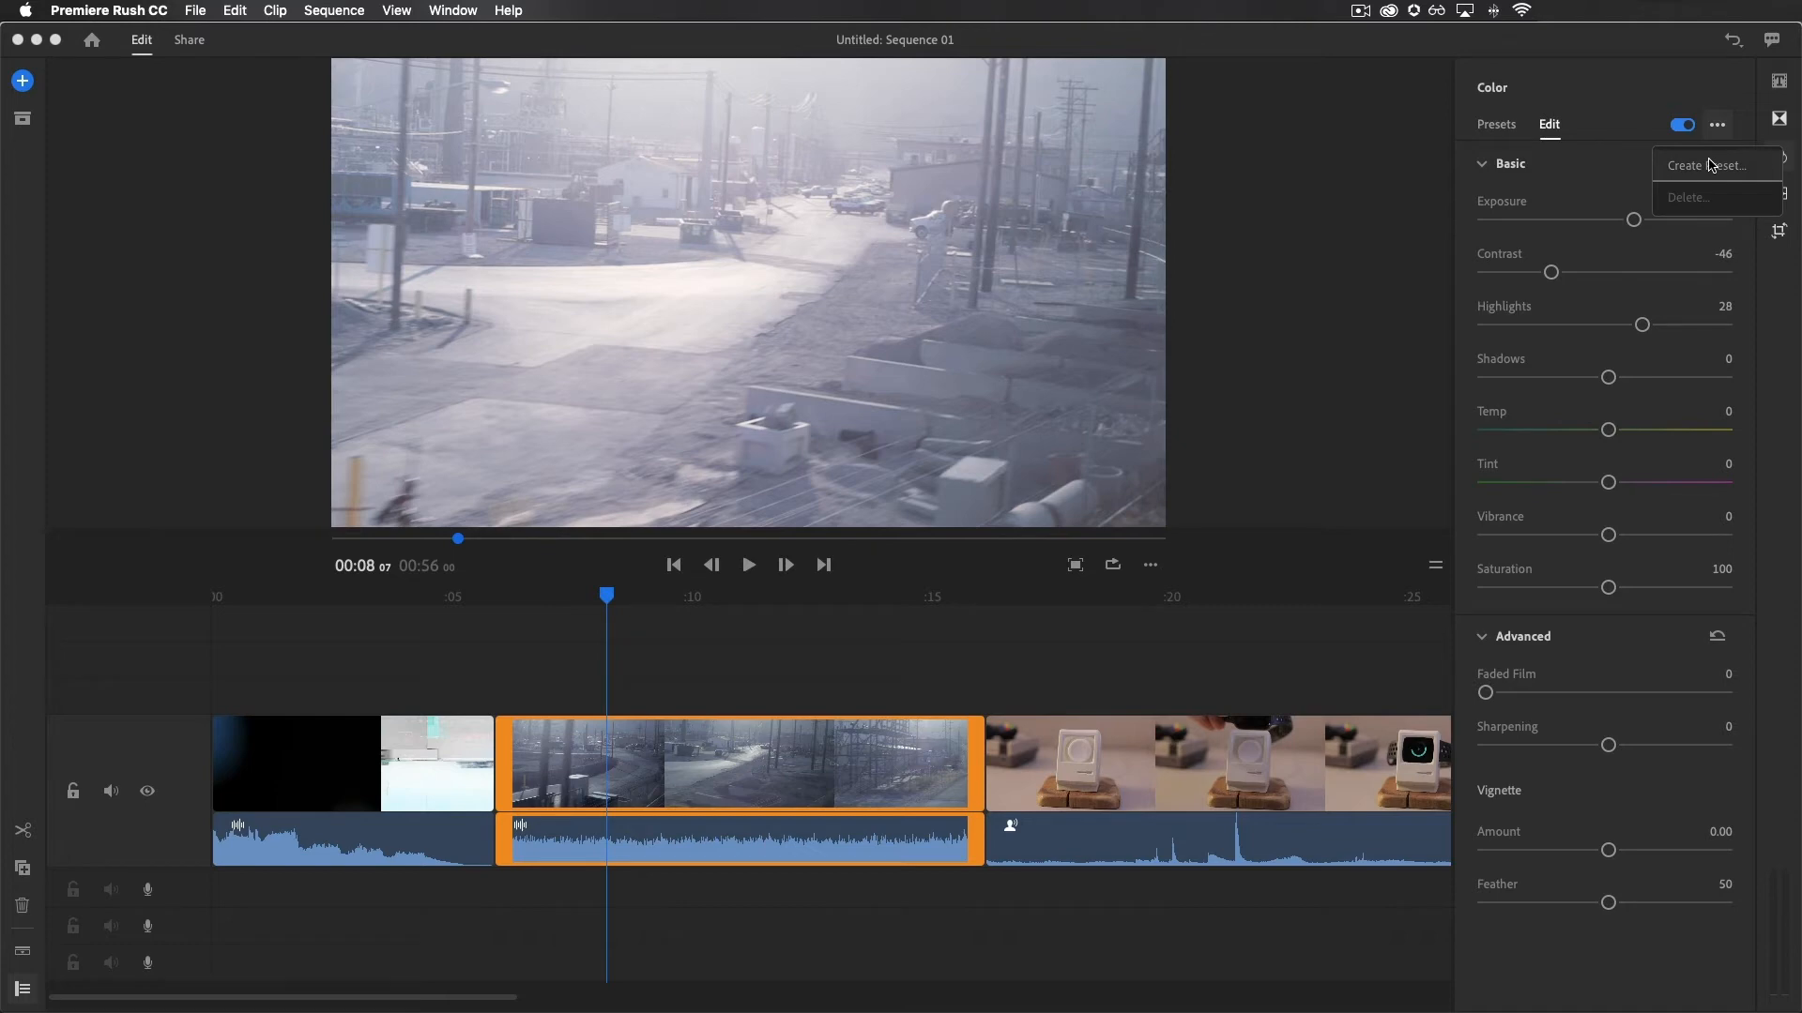
pyautogui.click(1664, 93)
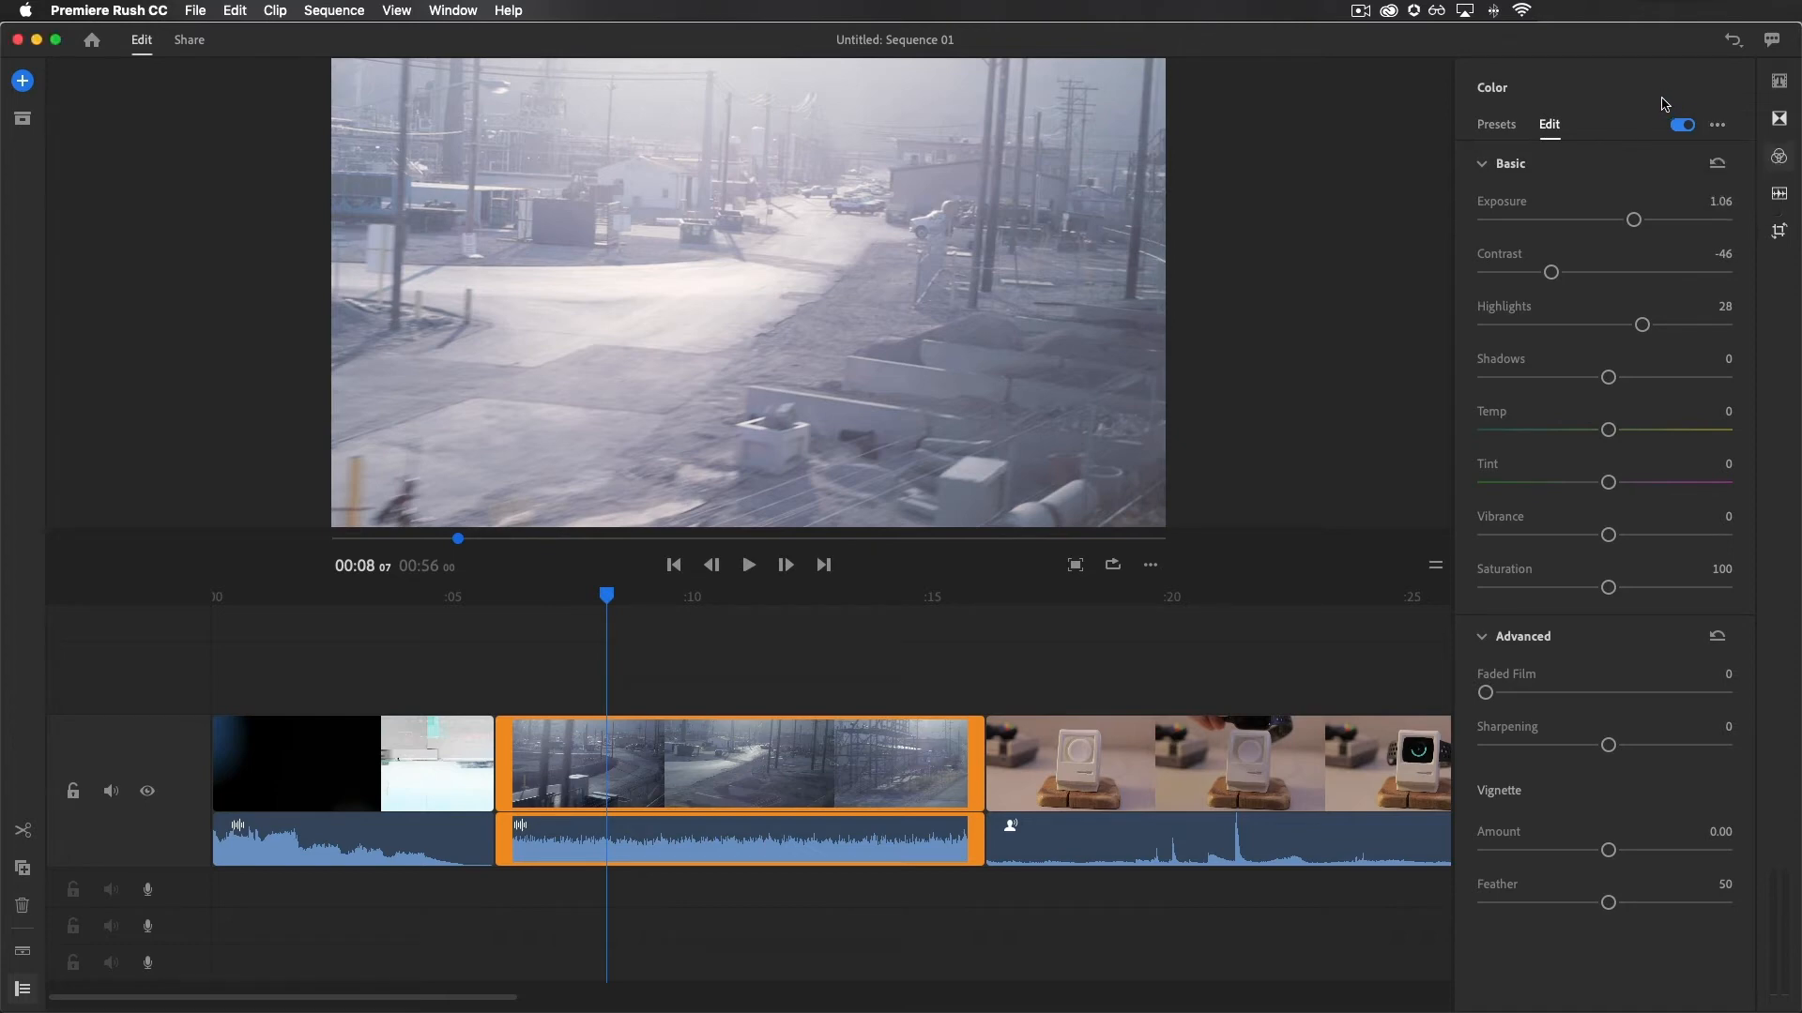
# - Compare the road clip with its color adjustments off and on, and reset the basic color adjustments
pyautogui.click(1683, 125)
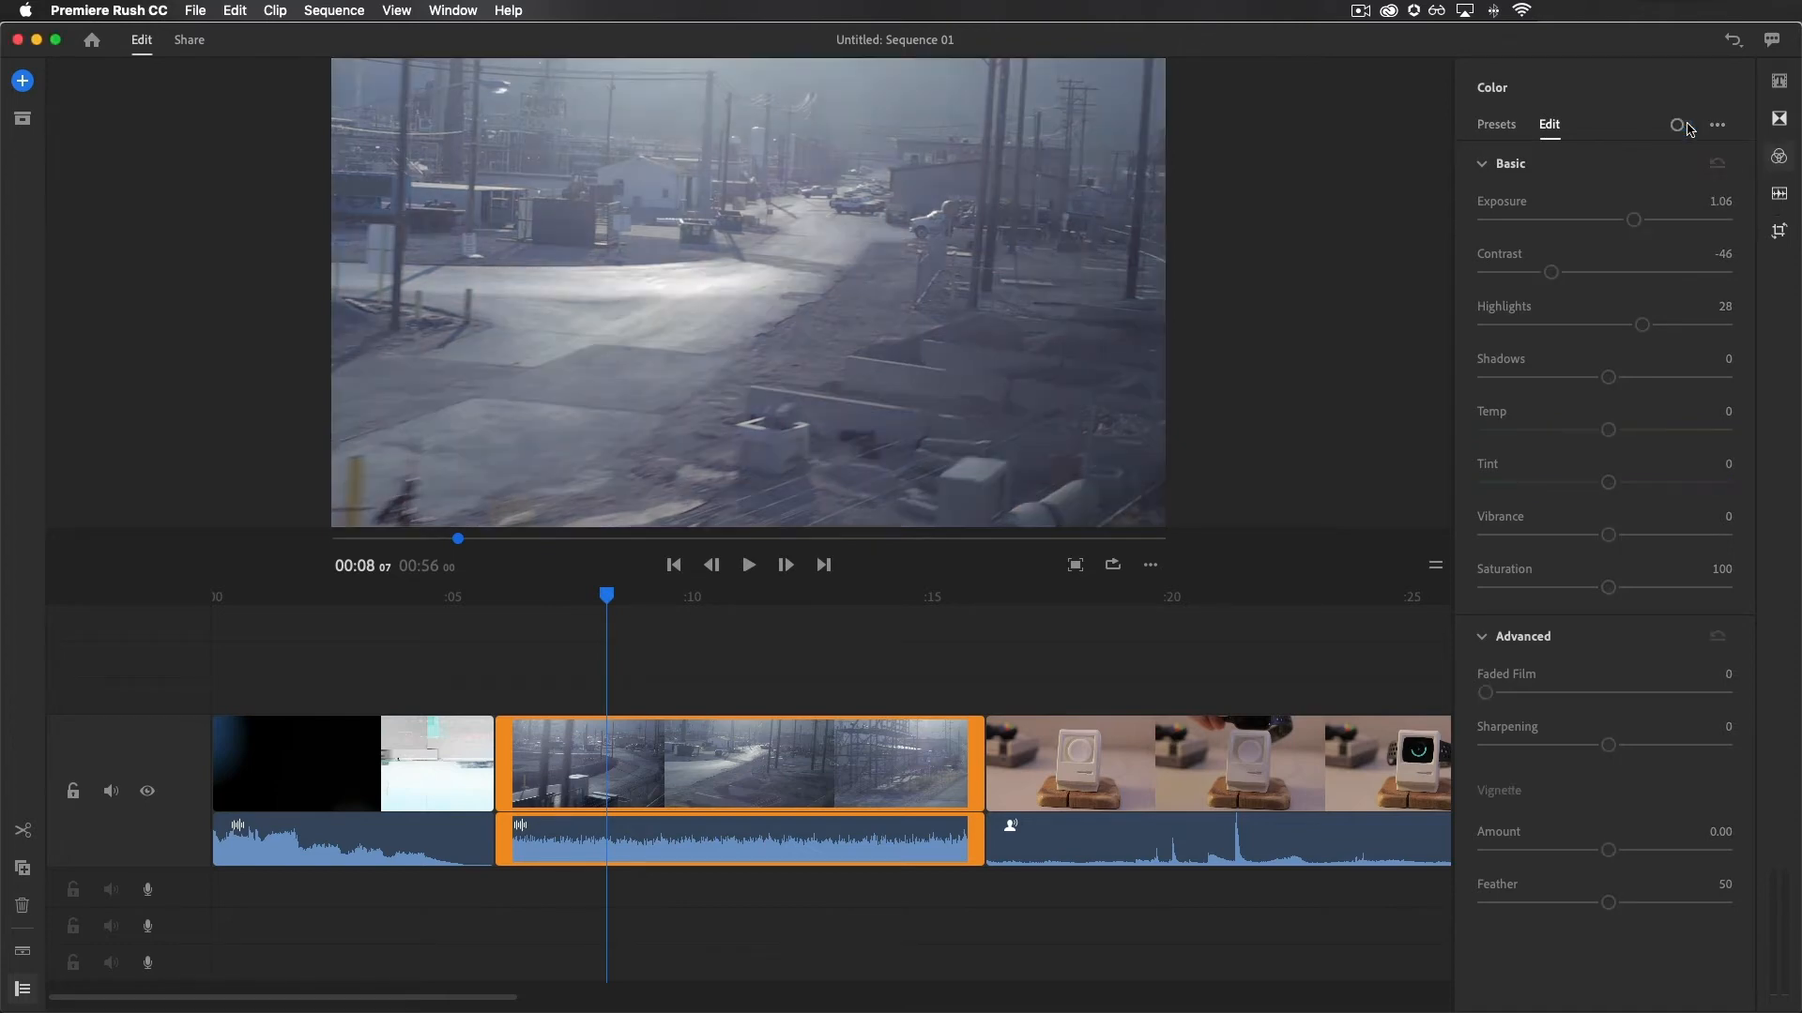
pyautogui.click(1683, 125)
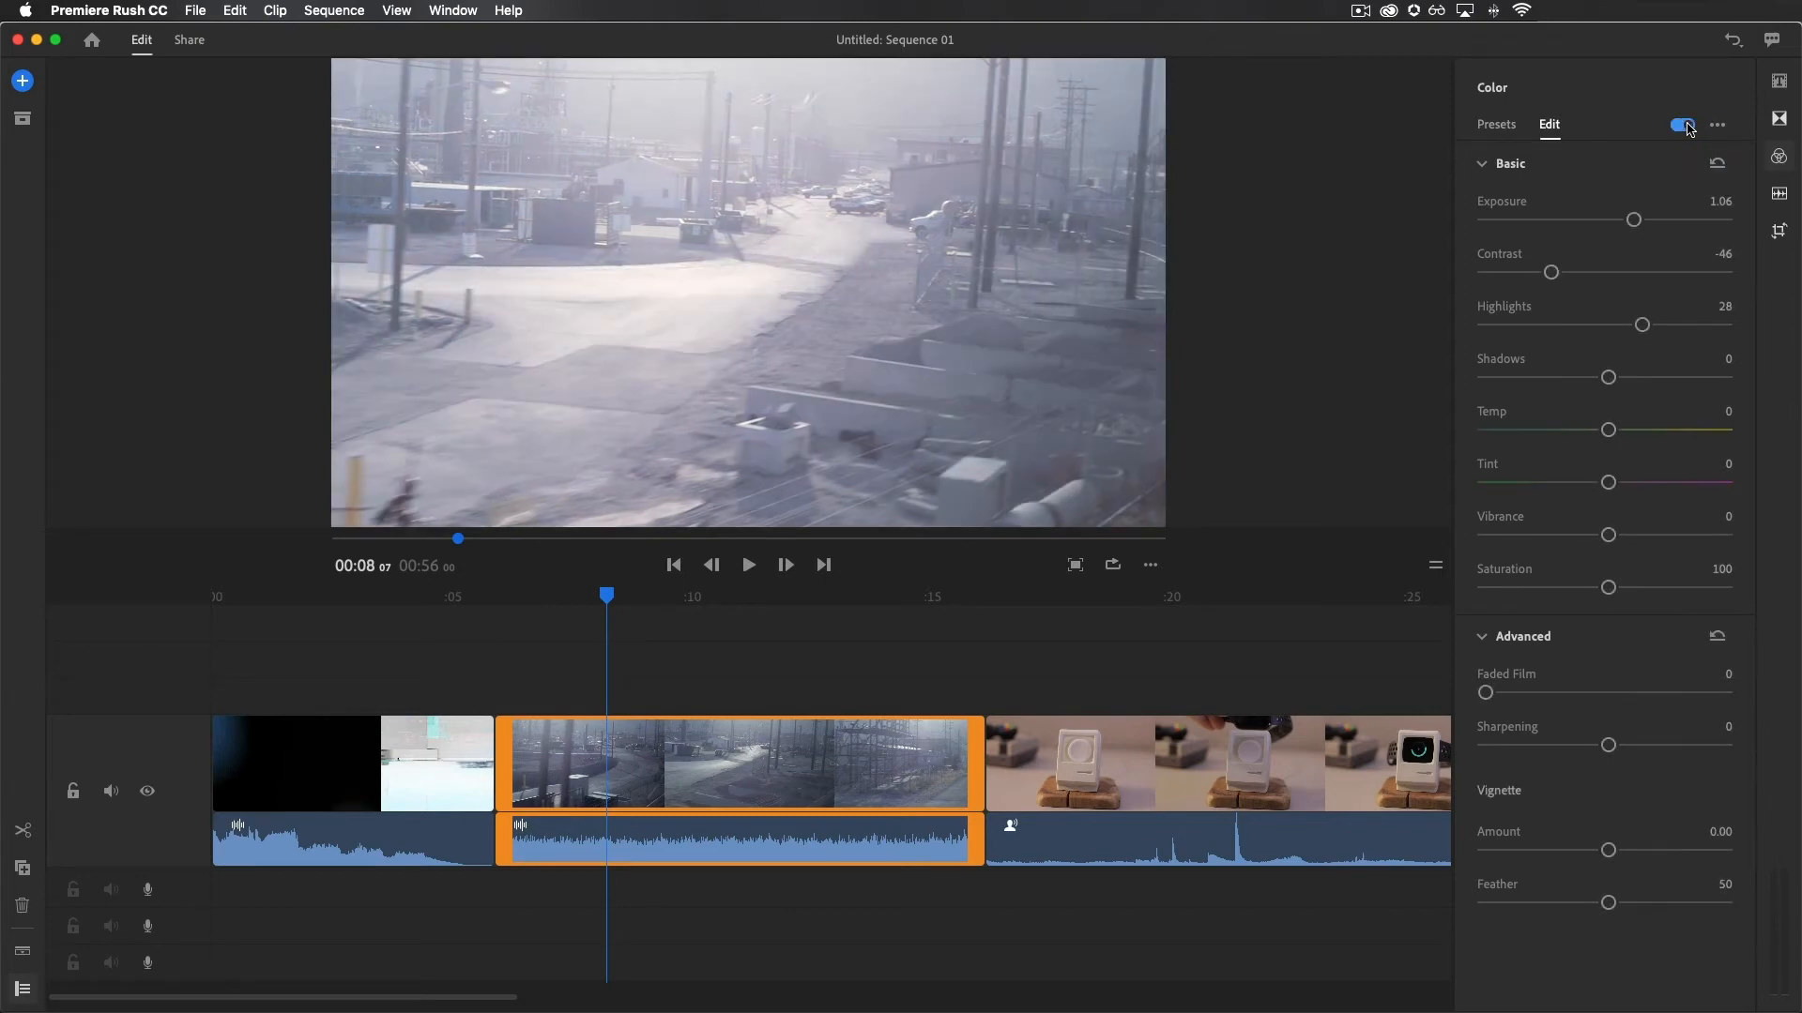
pyautogui.click(1718, 165)
pyautogui.click(1495, 124)
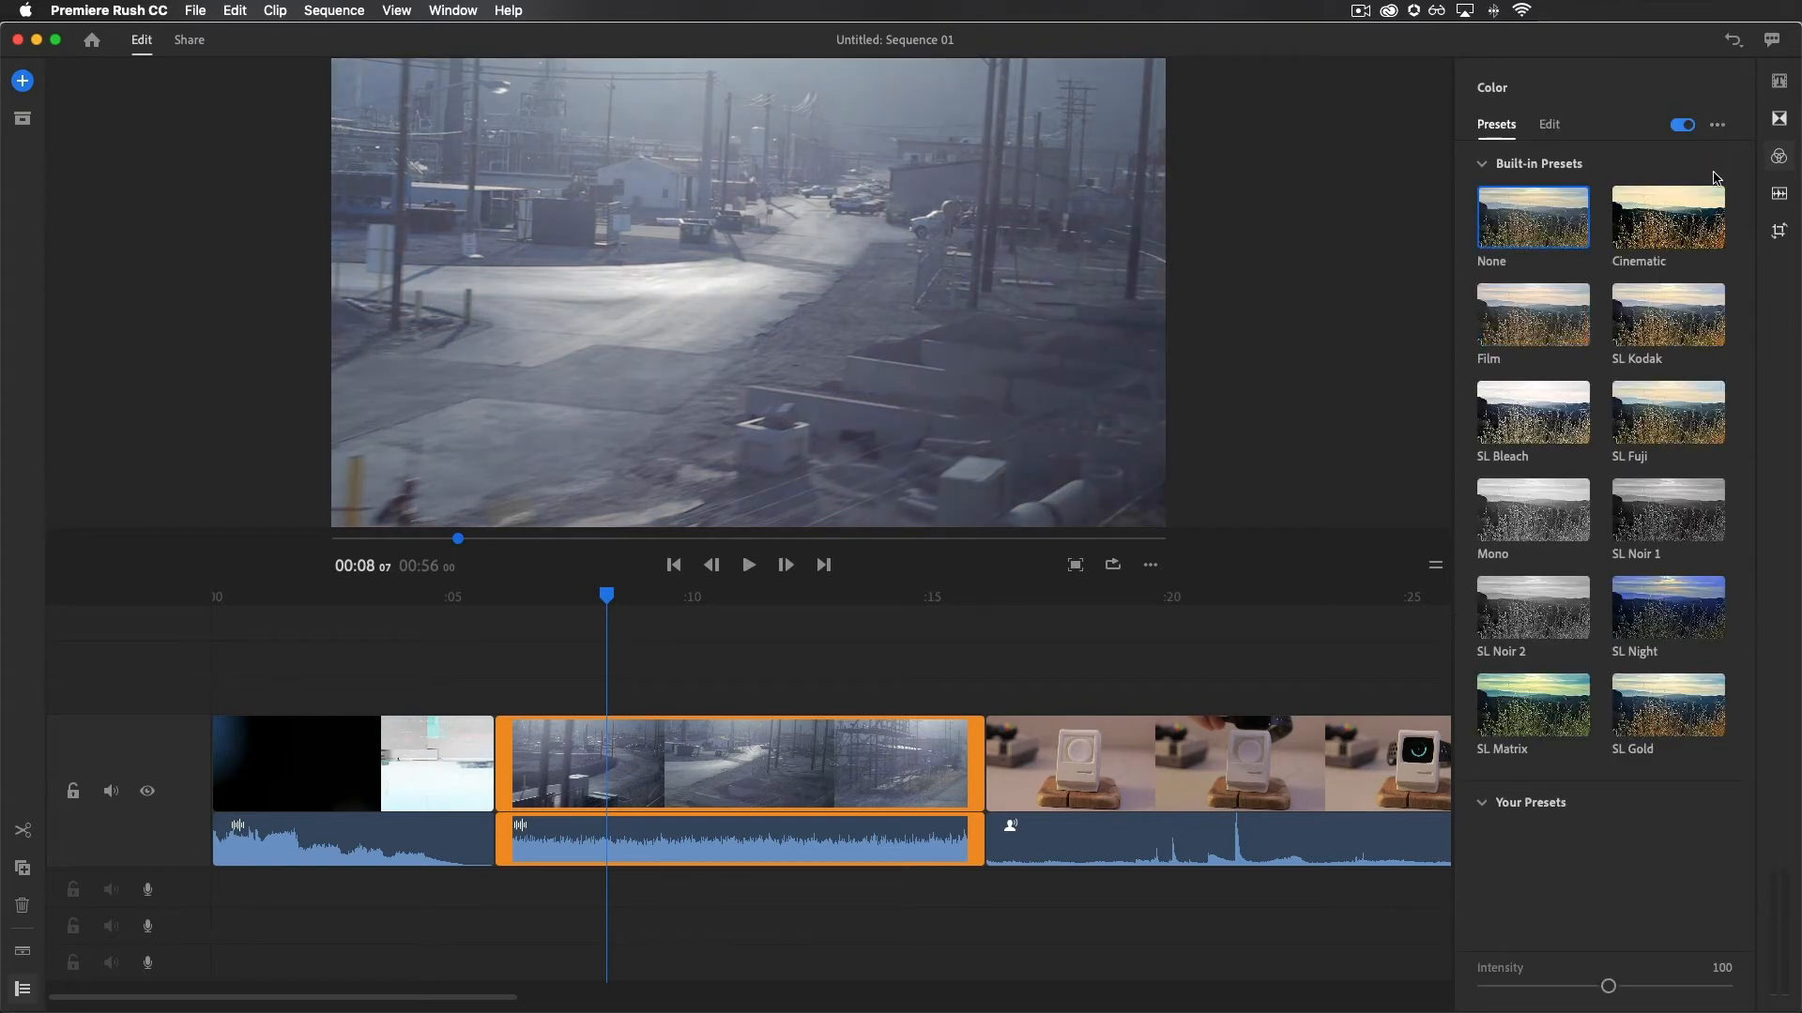
# - Play part of the road clip to hear its audio and examine its basic and advanced audio settings
pyautogui.click(1779, 195)
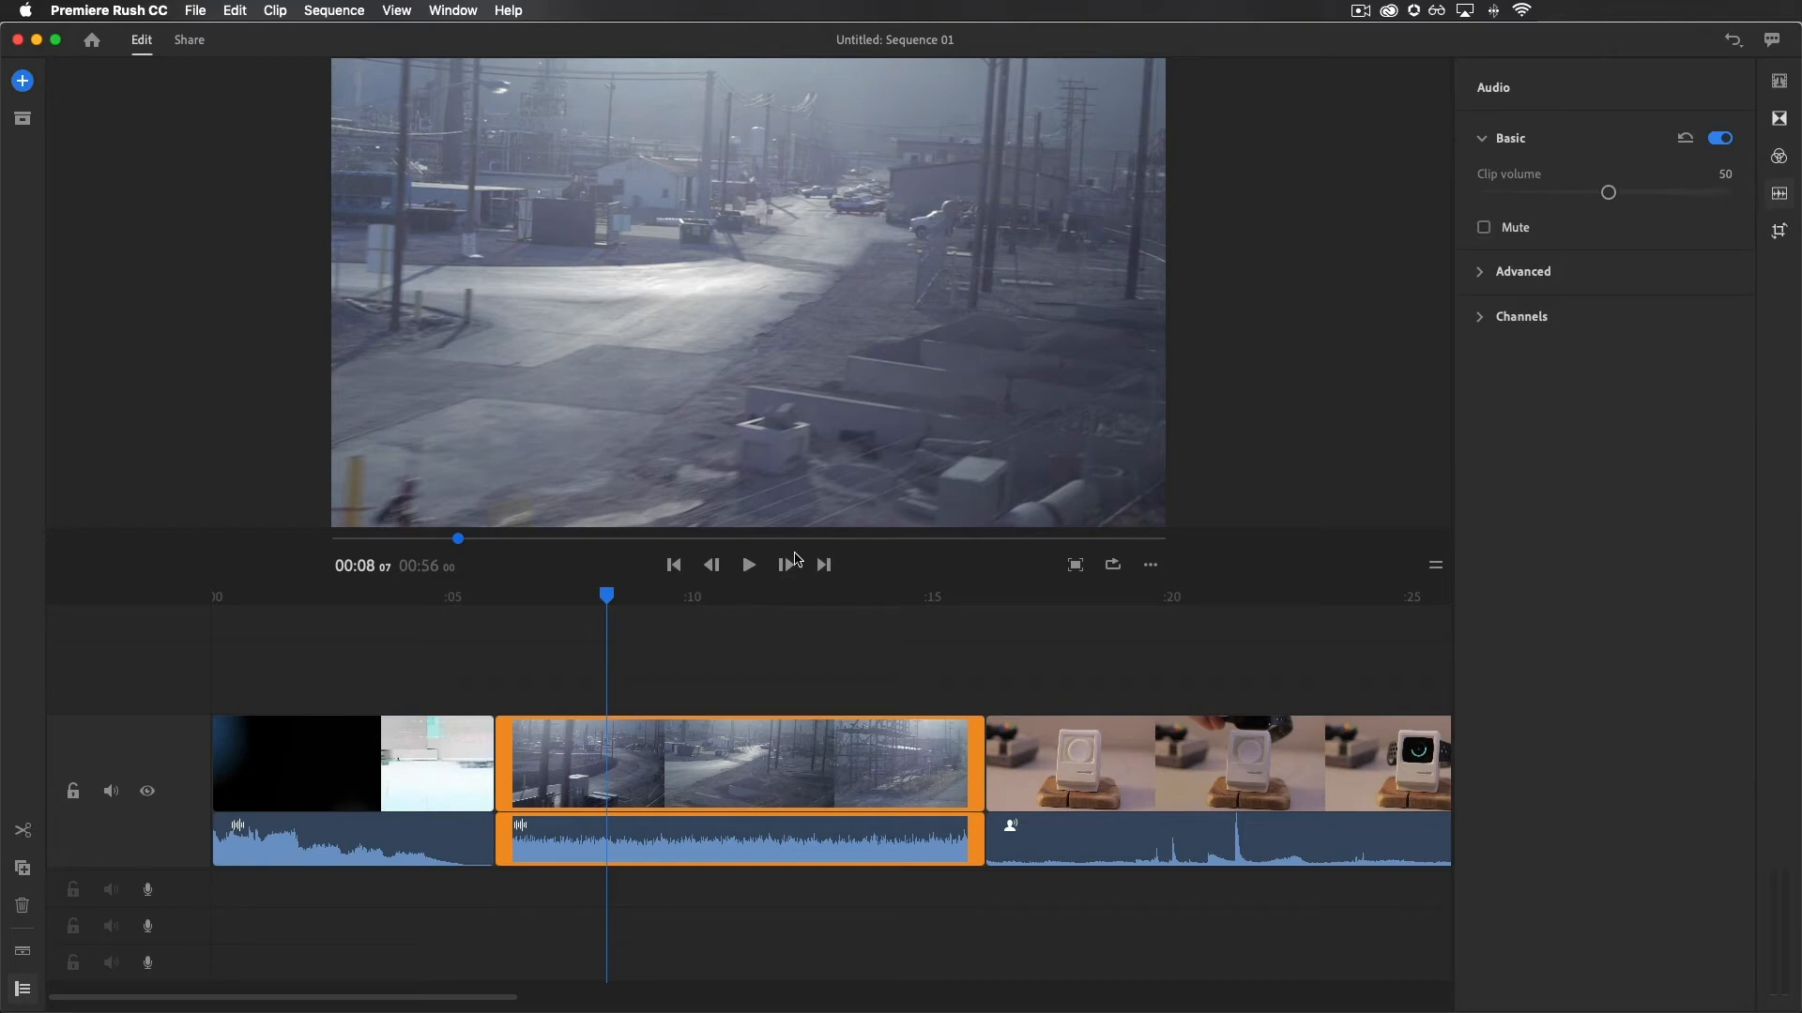
pyautogui.click(566, 595)
pyautogui.press('space')
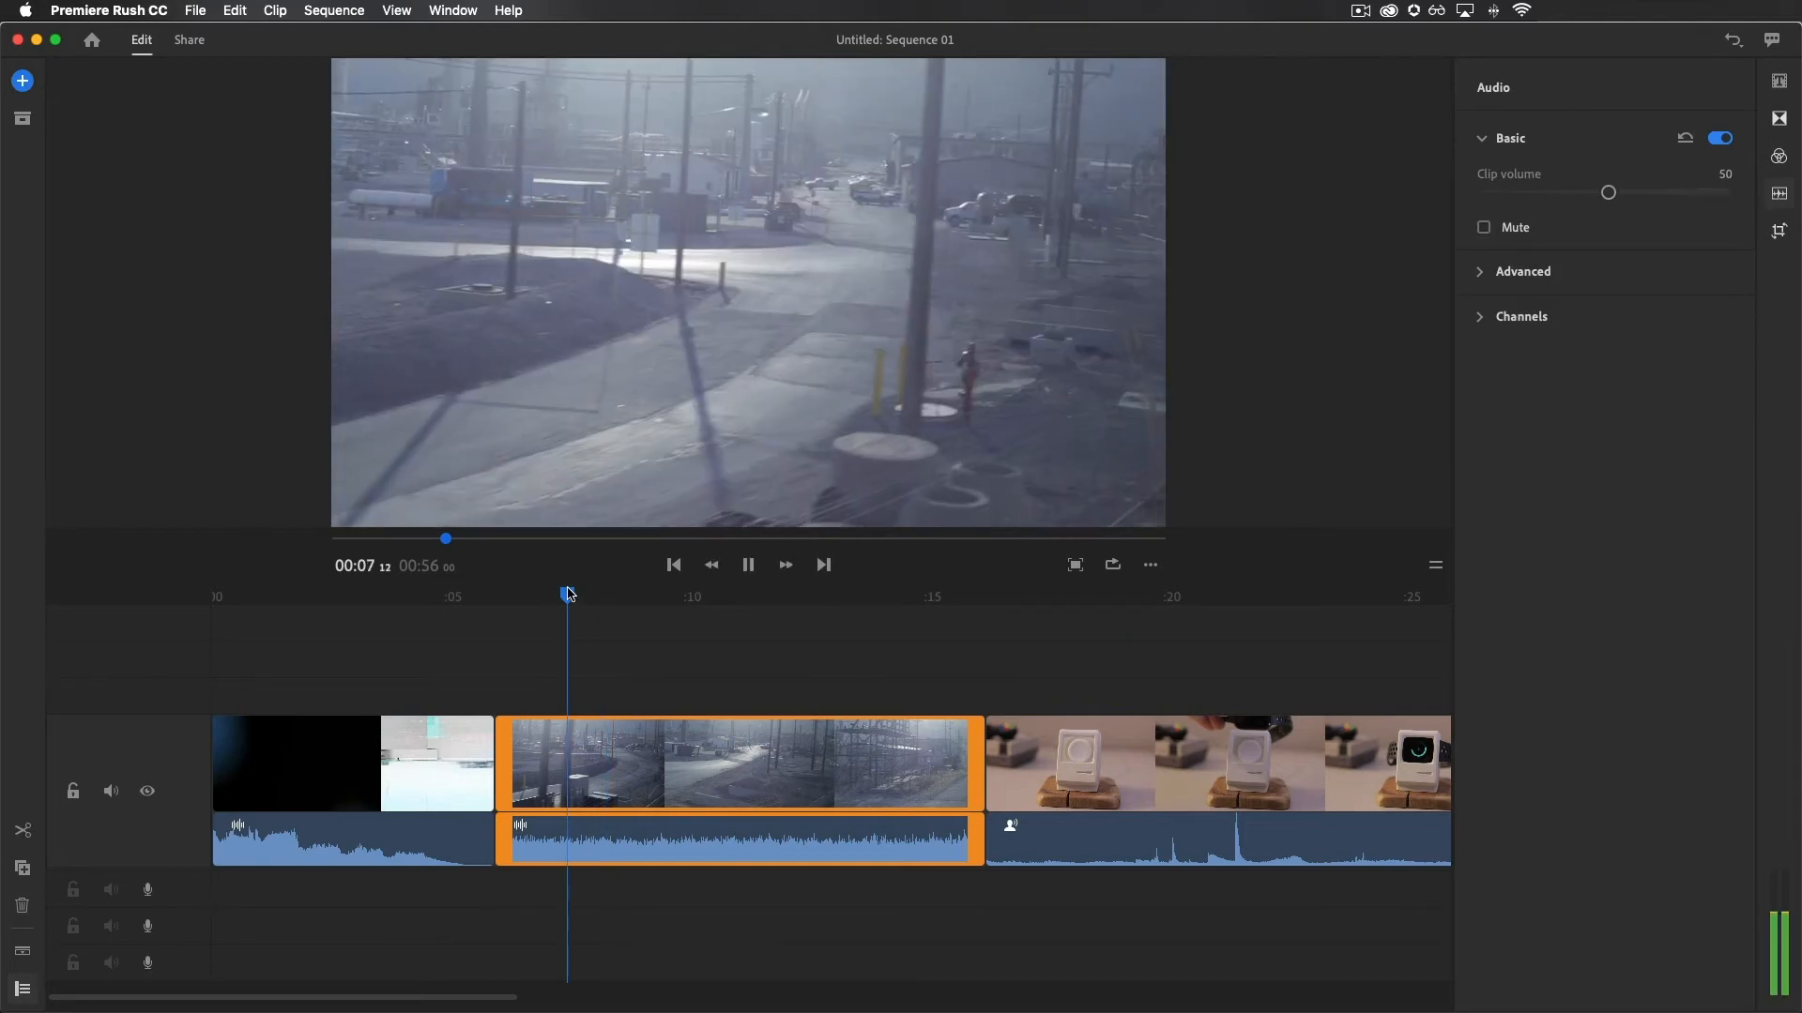
pyautogui.press('space')
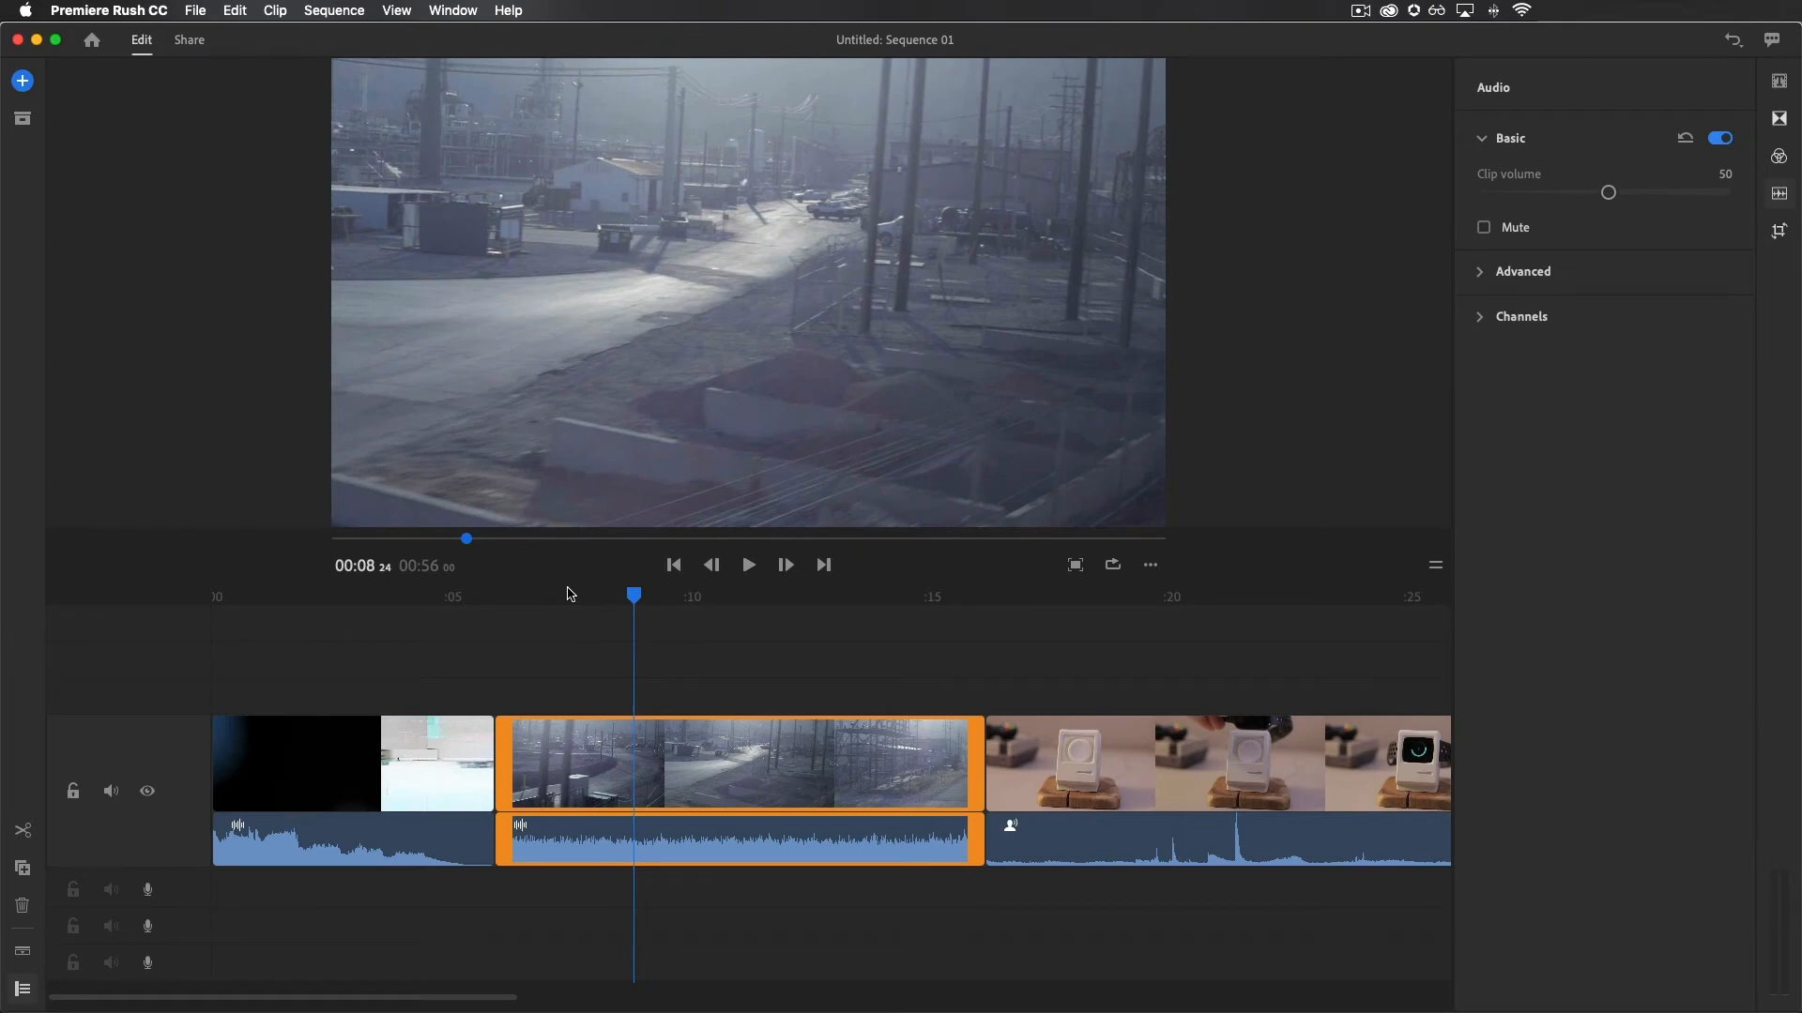
pyautogui.click(1481, 277)
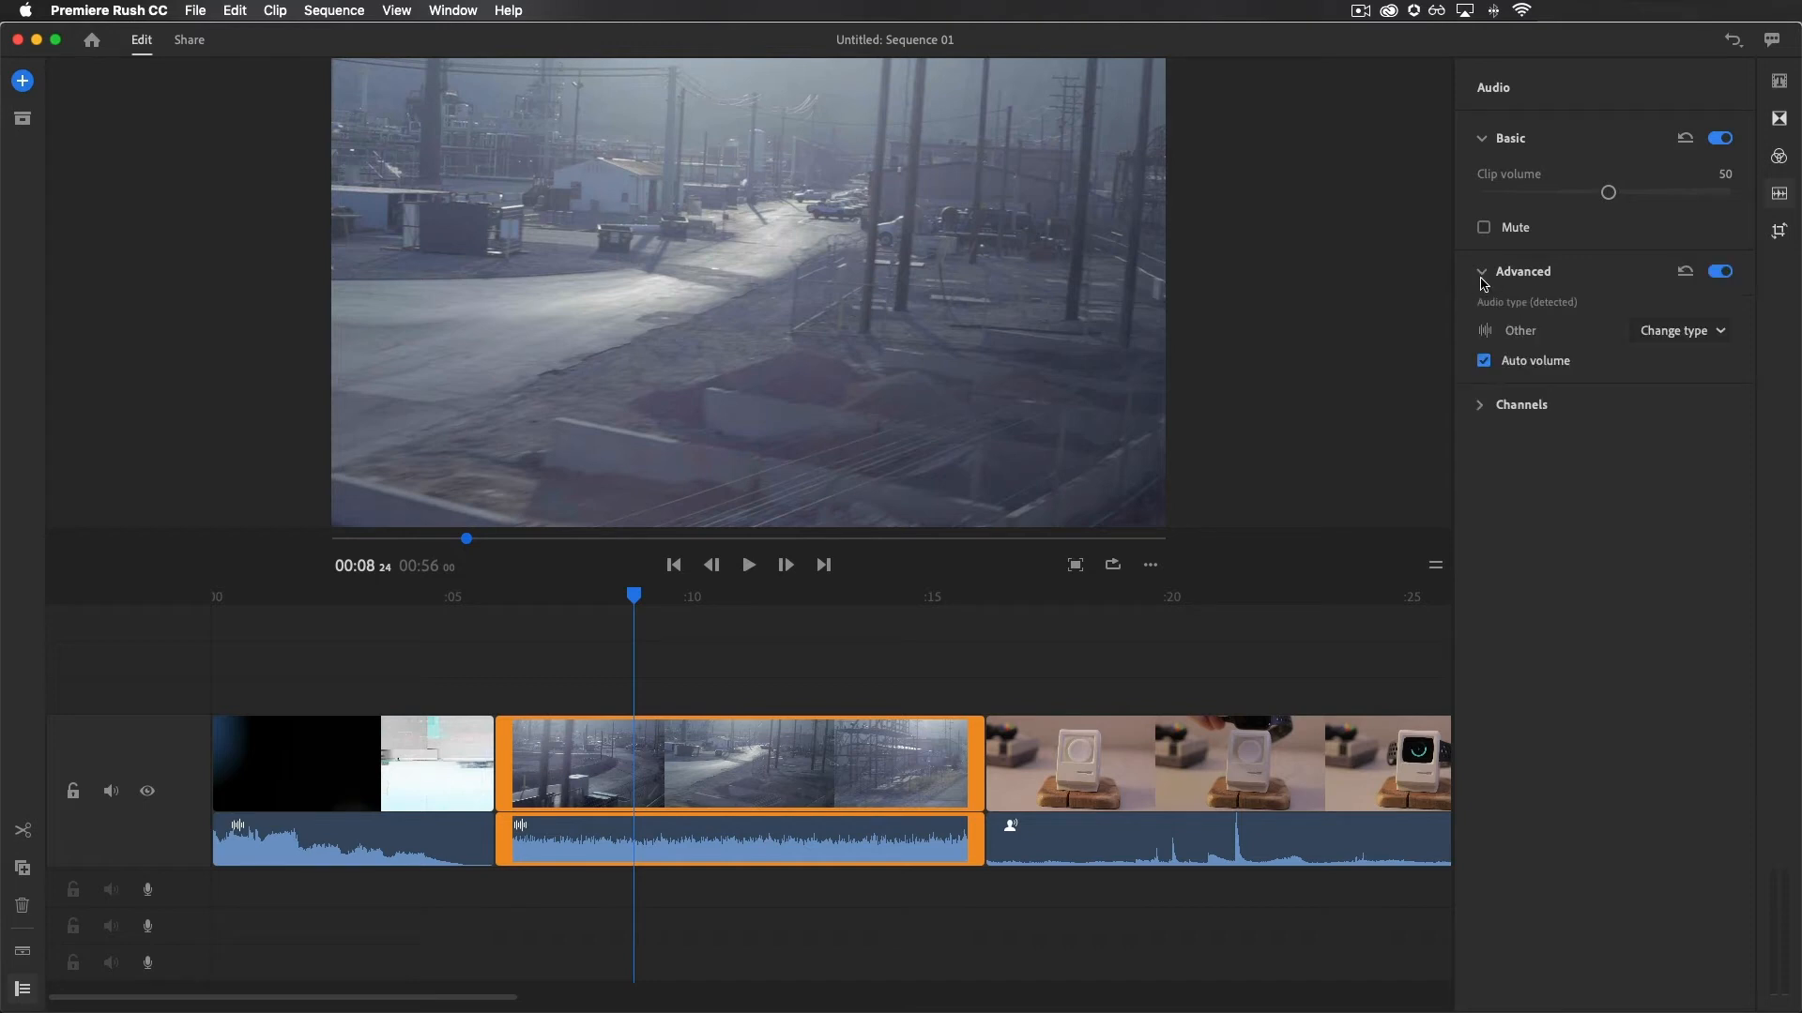
# - Look at the road clip's audio channels and the options of the Music type, and set its audio type to Voice
pyautogui.click(1483, 422)
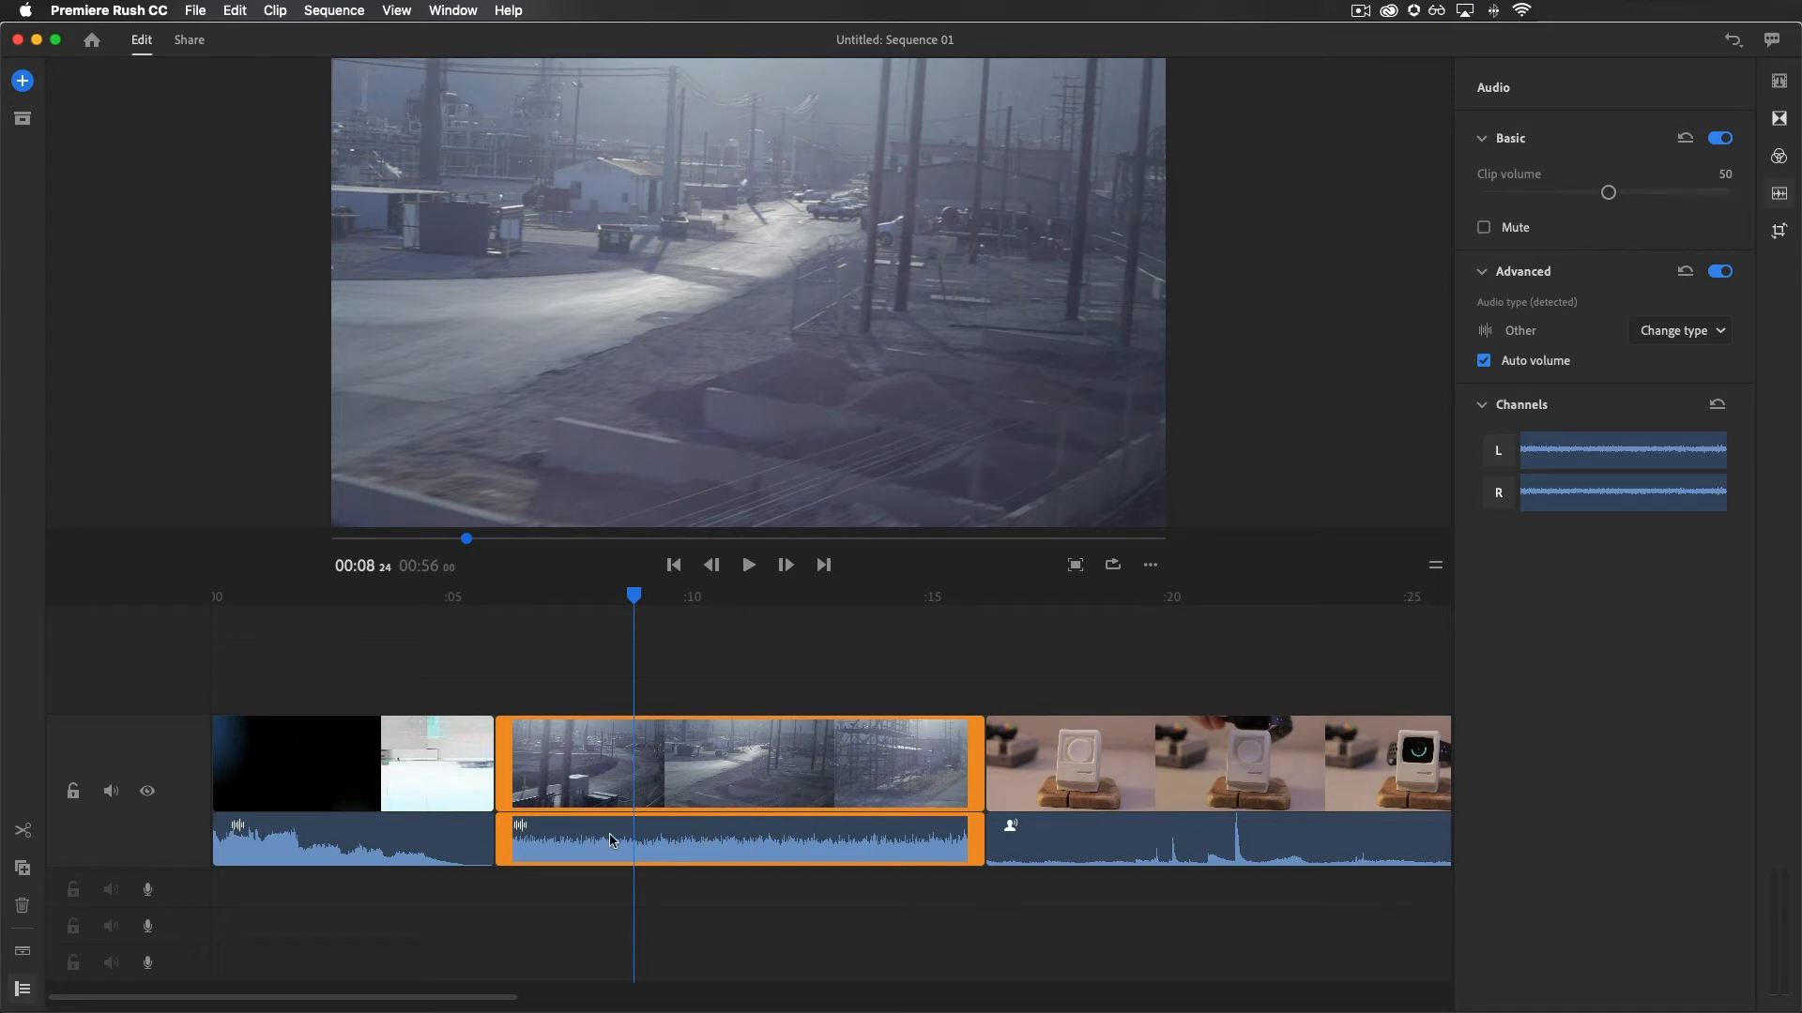
pyautogui.click(1687, 334)
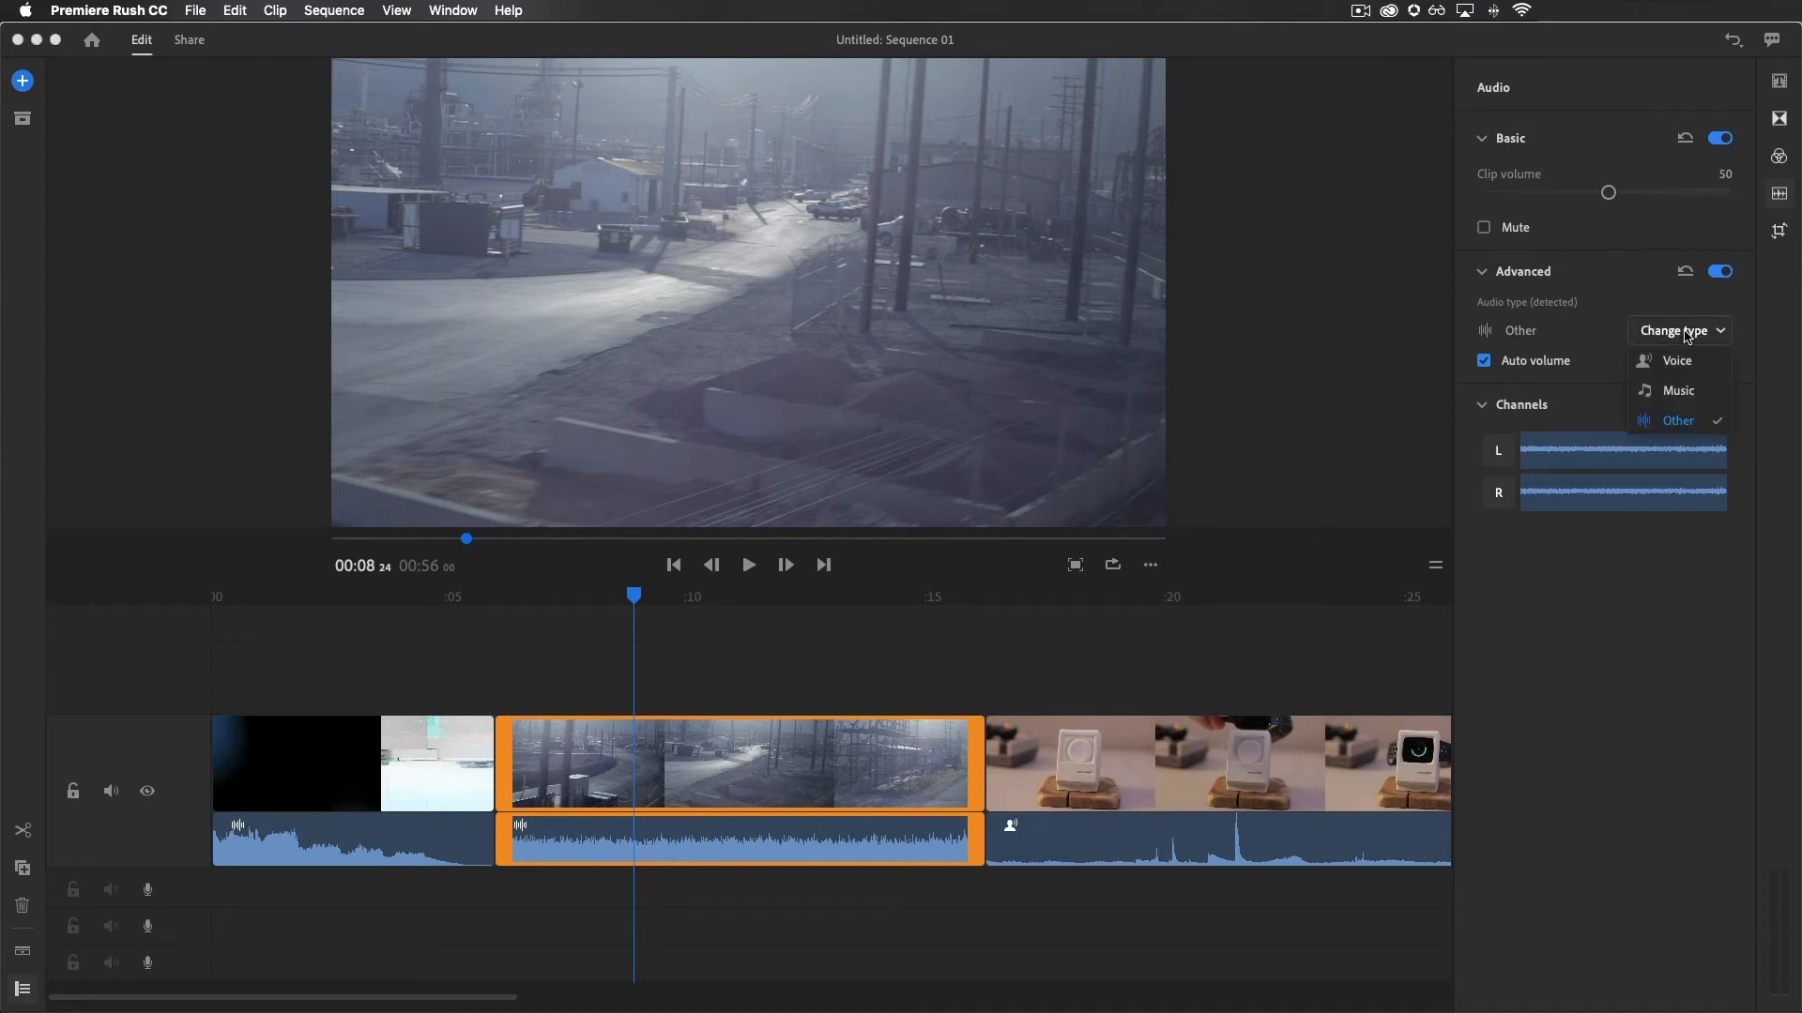
pyautogui.click(1540, 317)
pyautogui.click(1680, 330)
pyautogui.click(1680, 392)
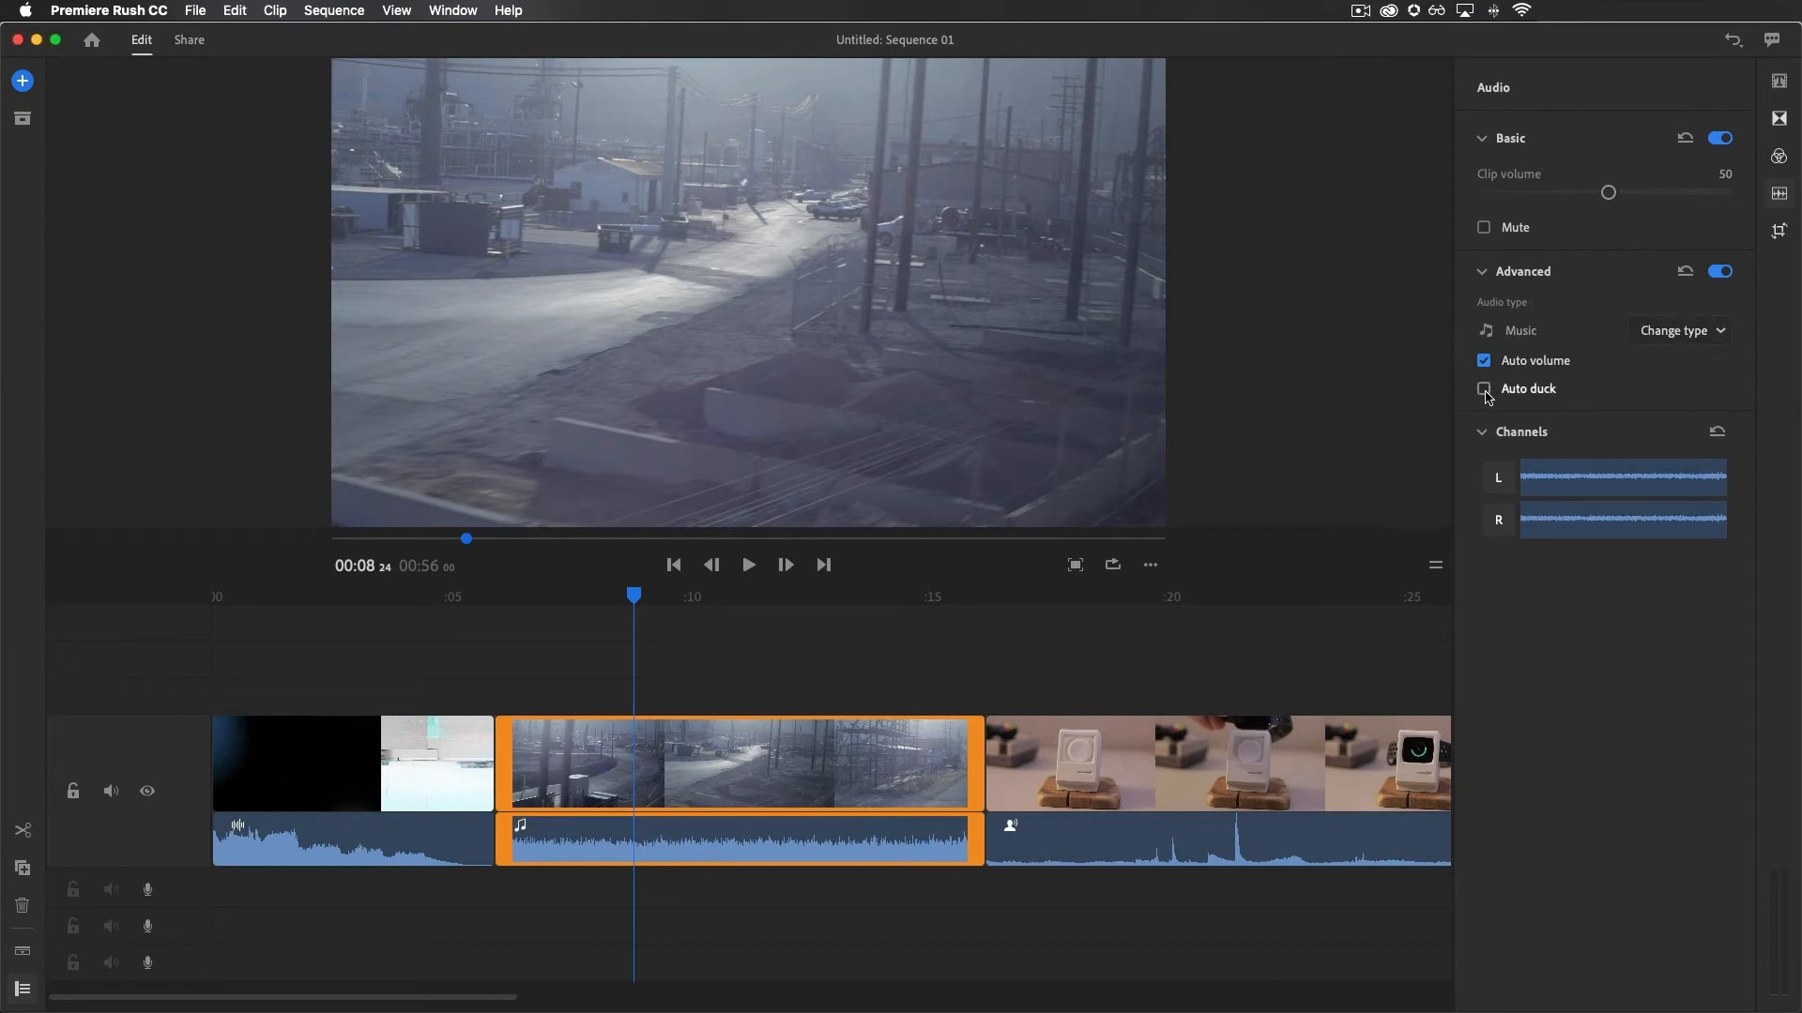
pyautogui.click(1673, 338)
pyautogui.click(1667, 362)
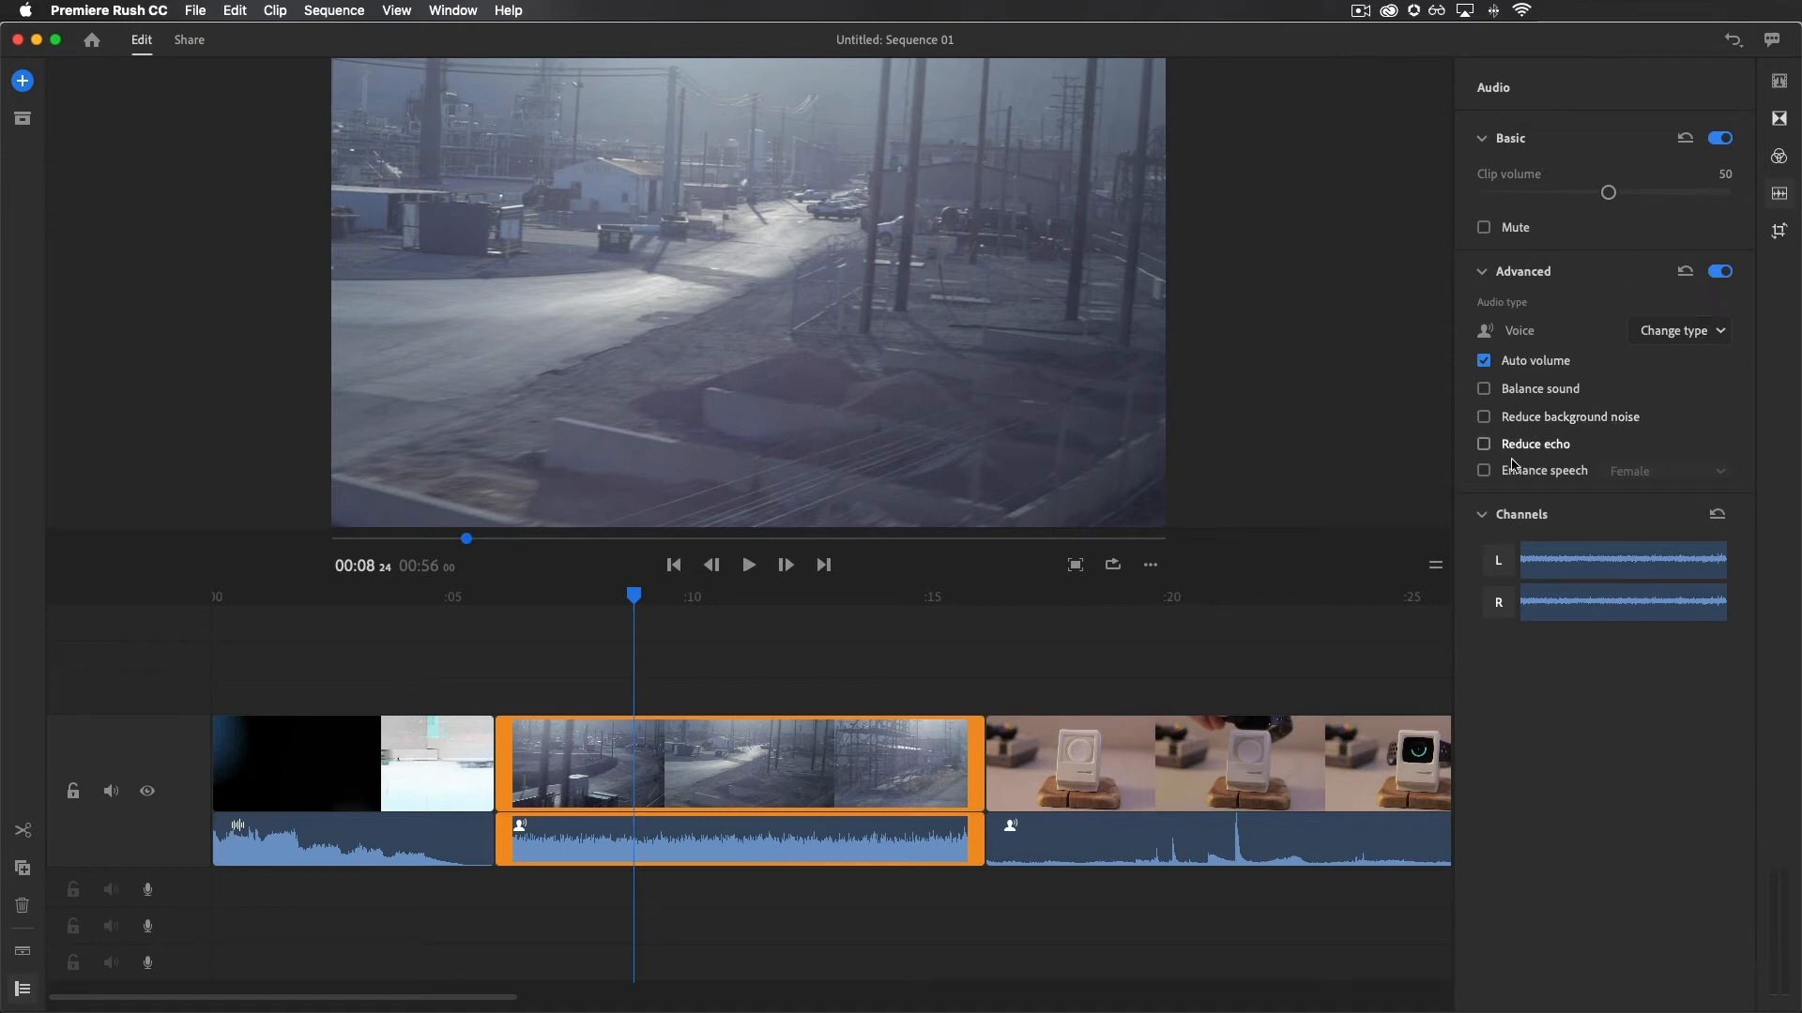
# - Play the road clip twice from about the seven-second mark to hear its background noise
pyautogui.click(575, 599)
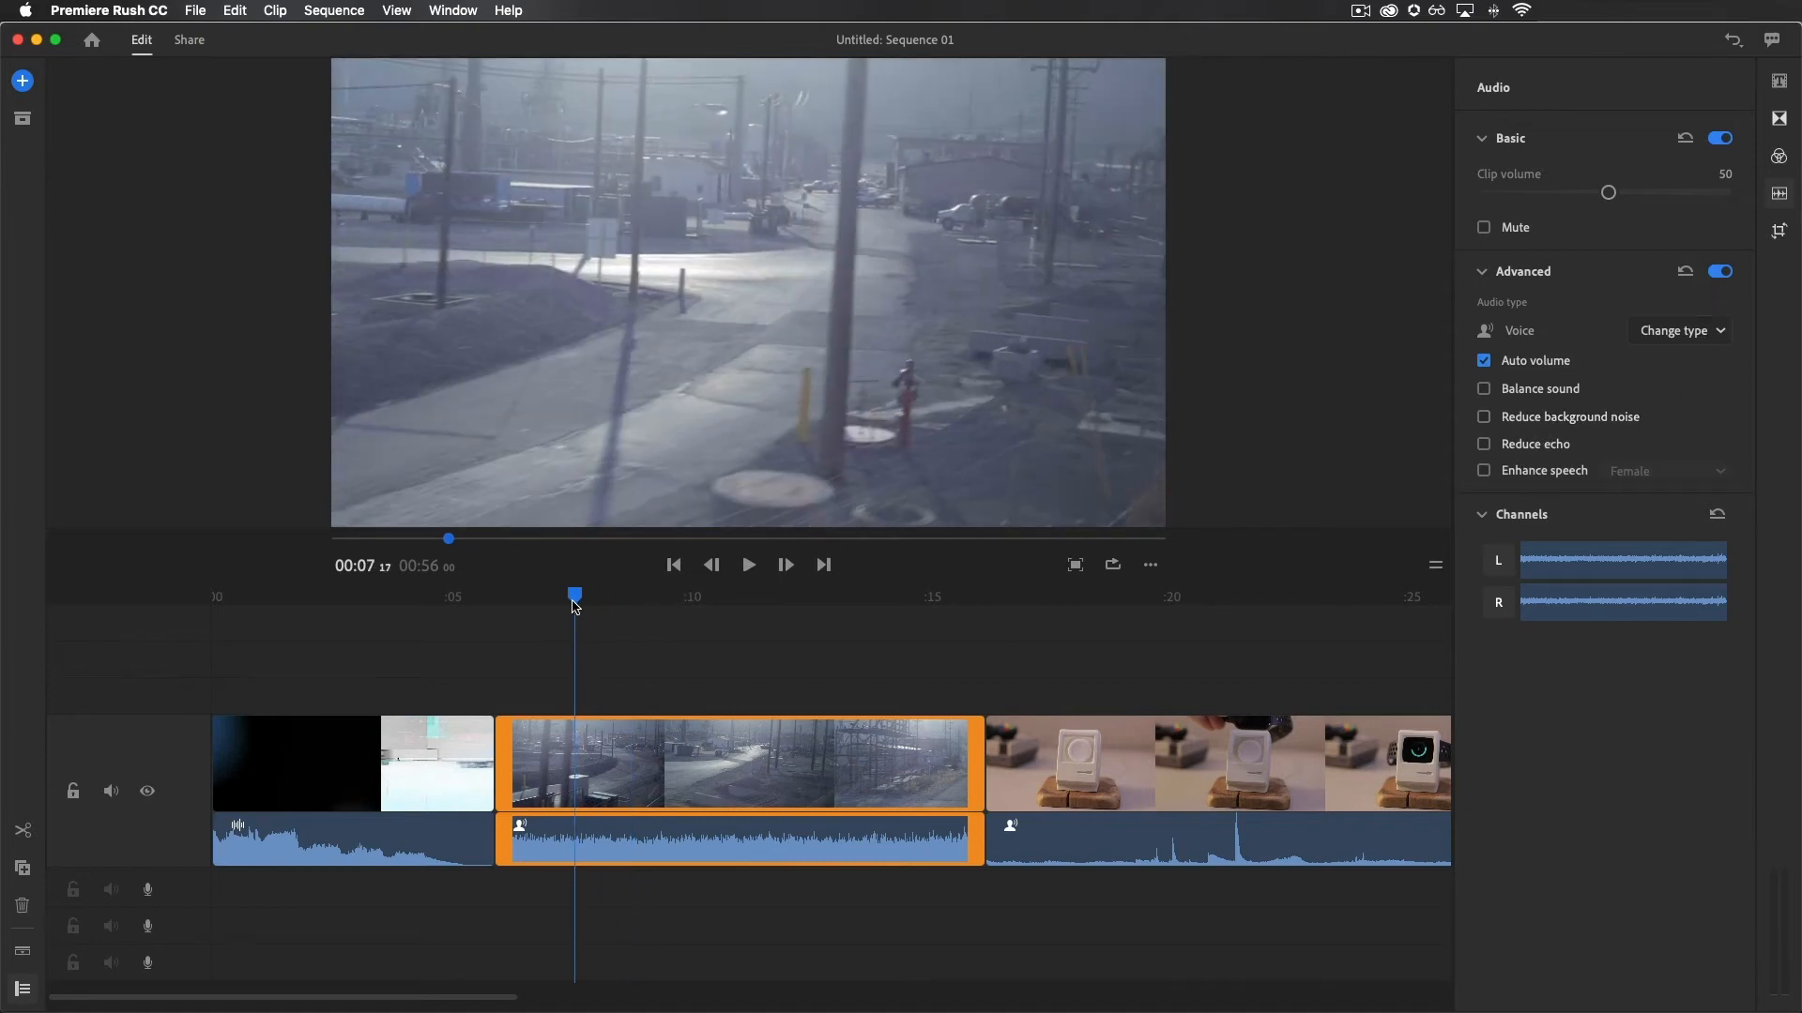
pyautogui.press('space')
pyautogui.press('space')
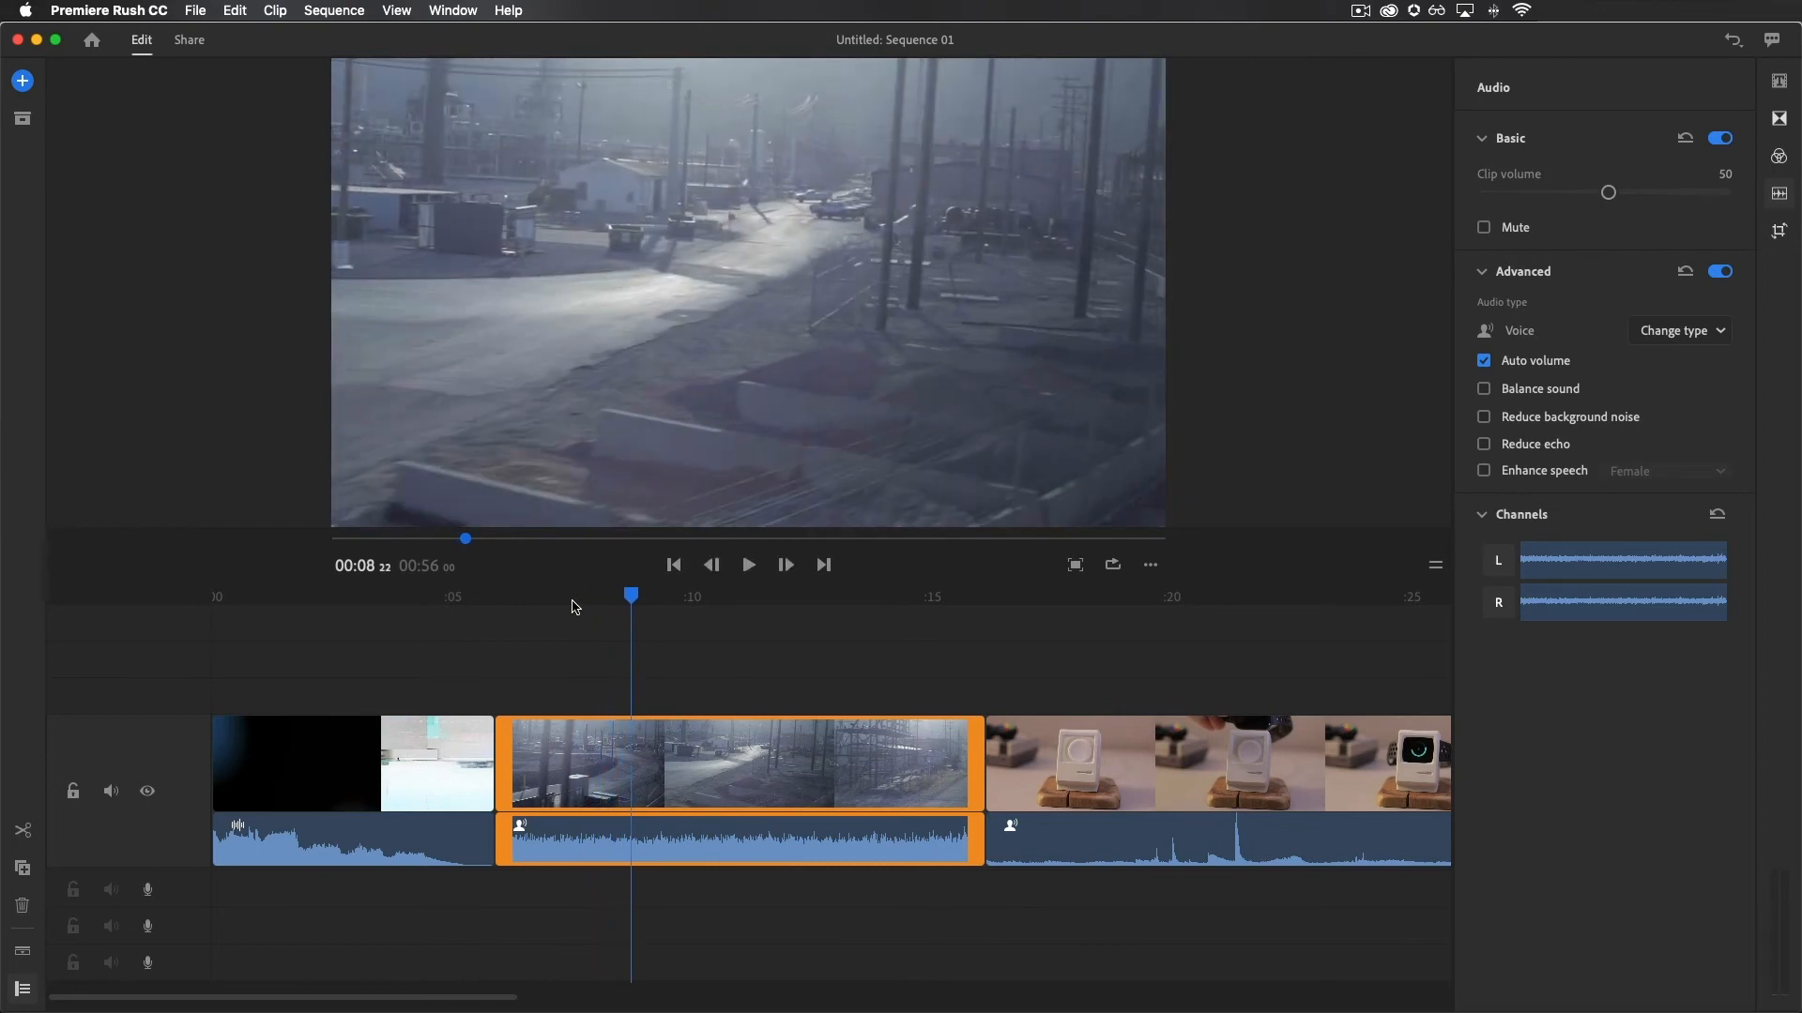
pyautogui.click(563, 601)
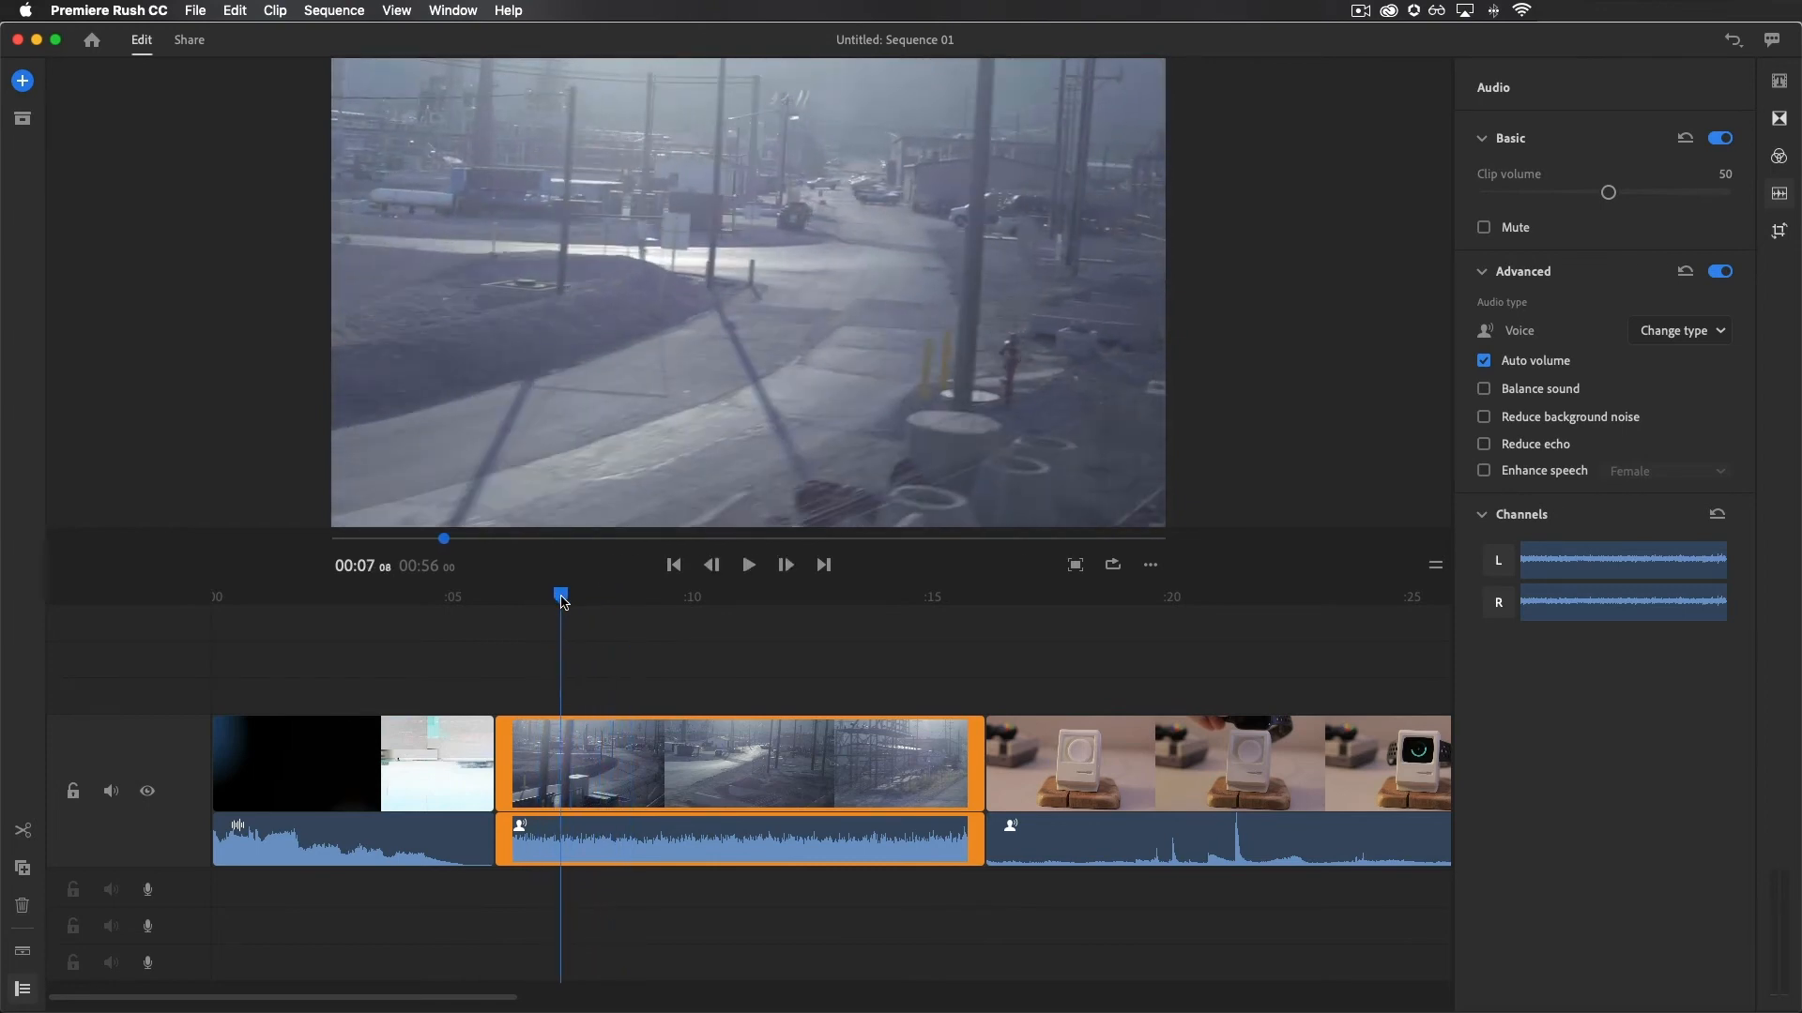
pyautogui.press('space')
pyautogui.press('space')
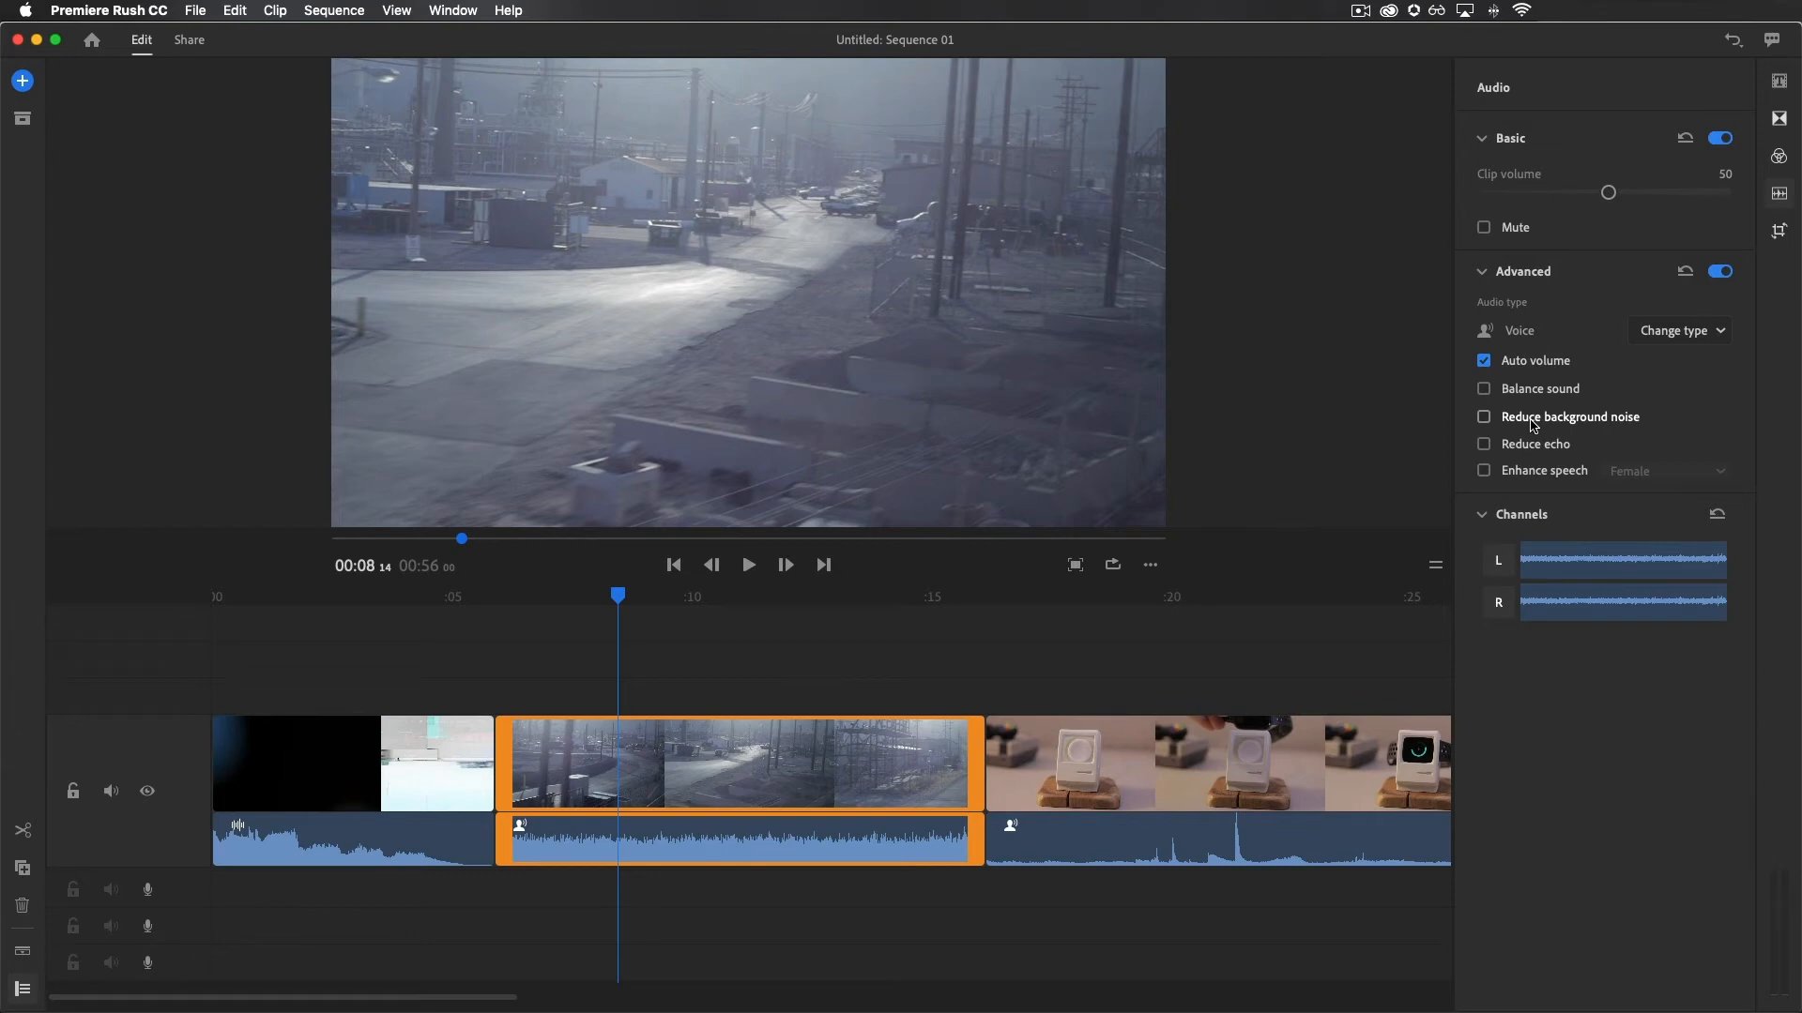
# - Enable Reduce background noise at intensity 39, Balance sound and Reduce echo at intensity 50 for the road clip, listening to part of it
pyautogui.click(1484, 417)
pyautogui.moveTo(1609, 470); pyautogui.dragTo(1579, 475)
pyautogui.press('space')
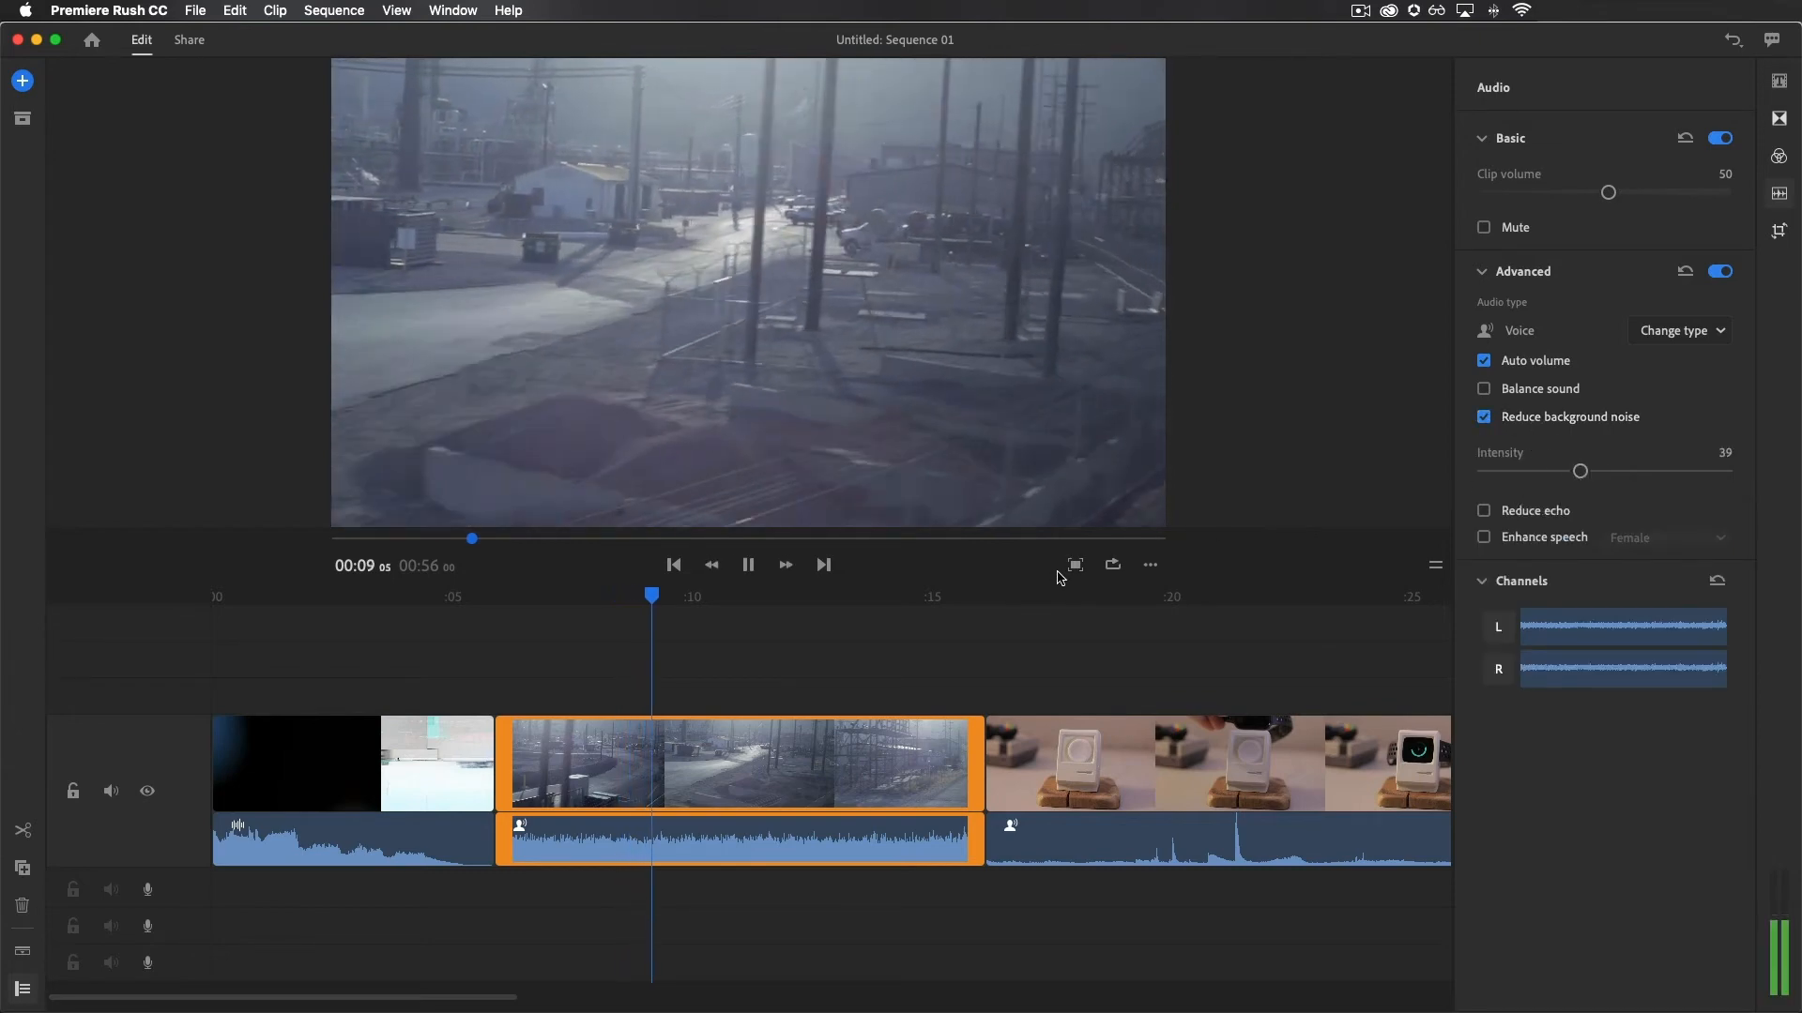
pyautogui.press('space')
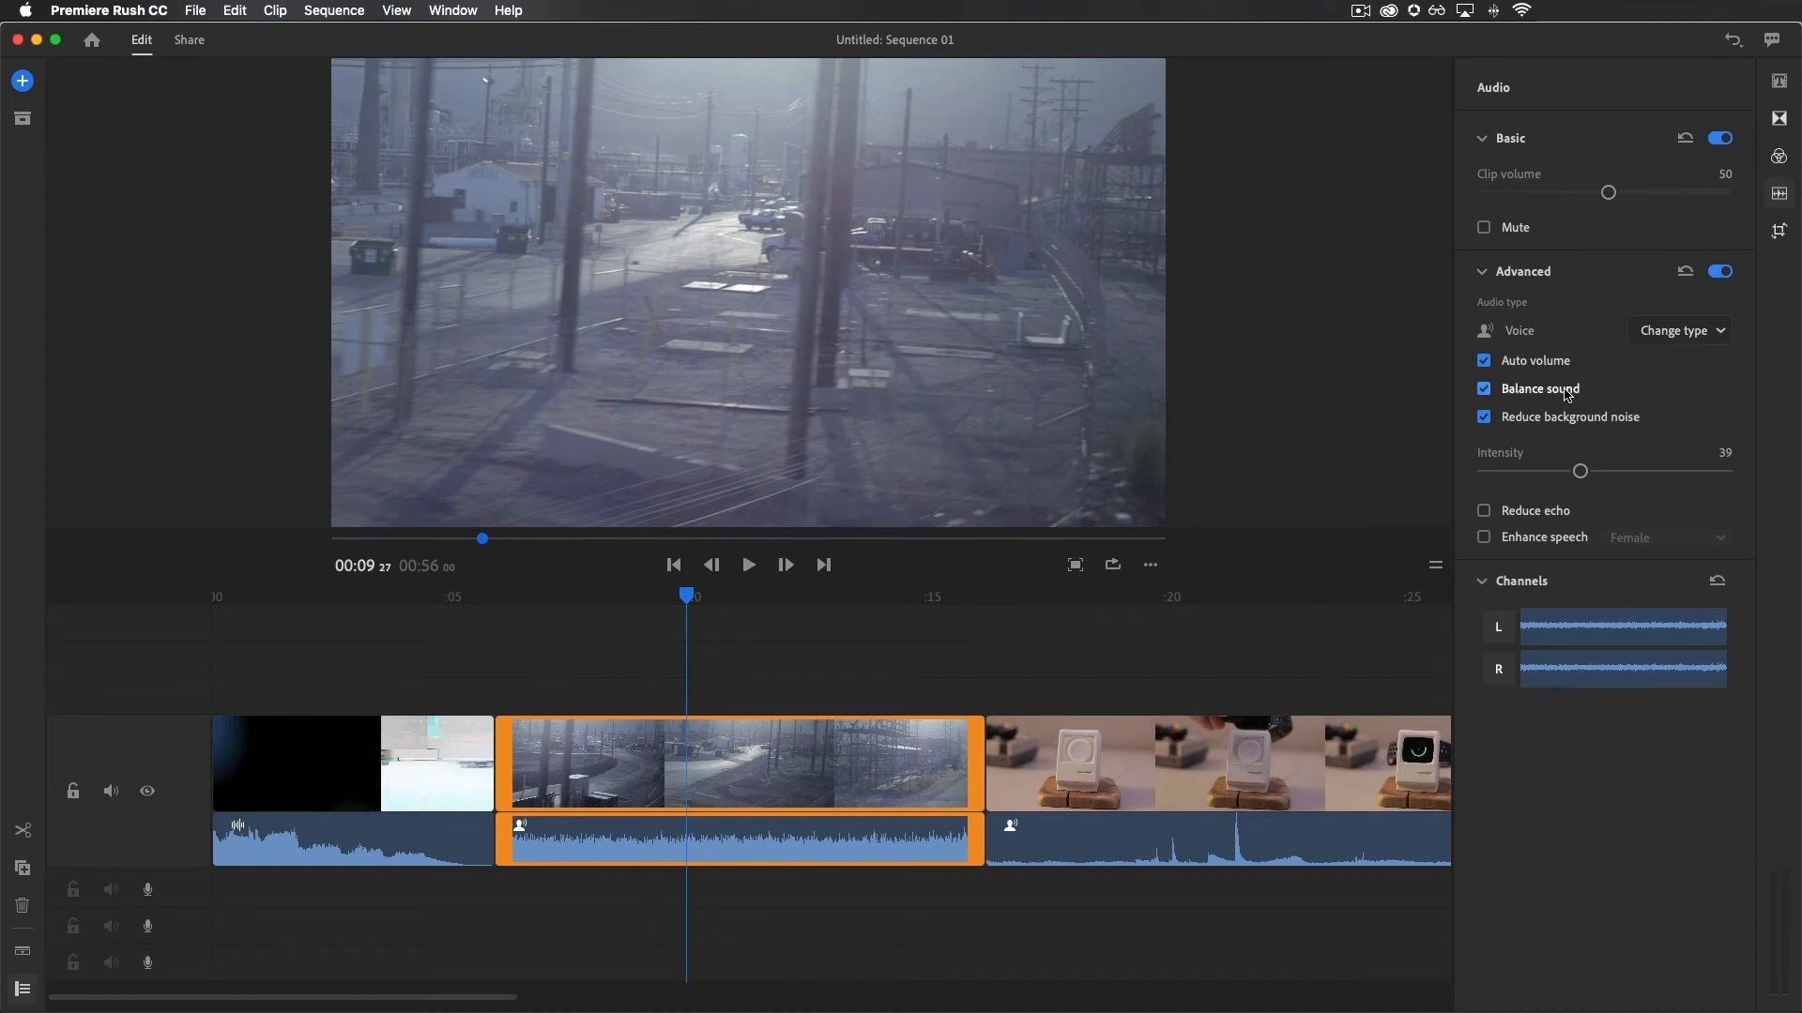
pyautogui.click(1485, 513)
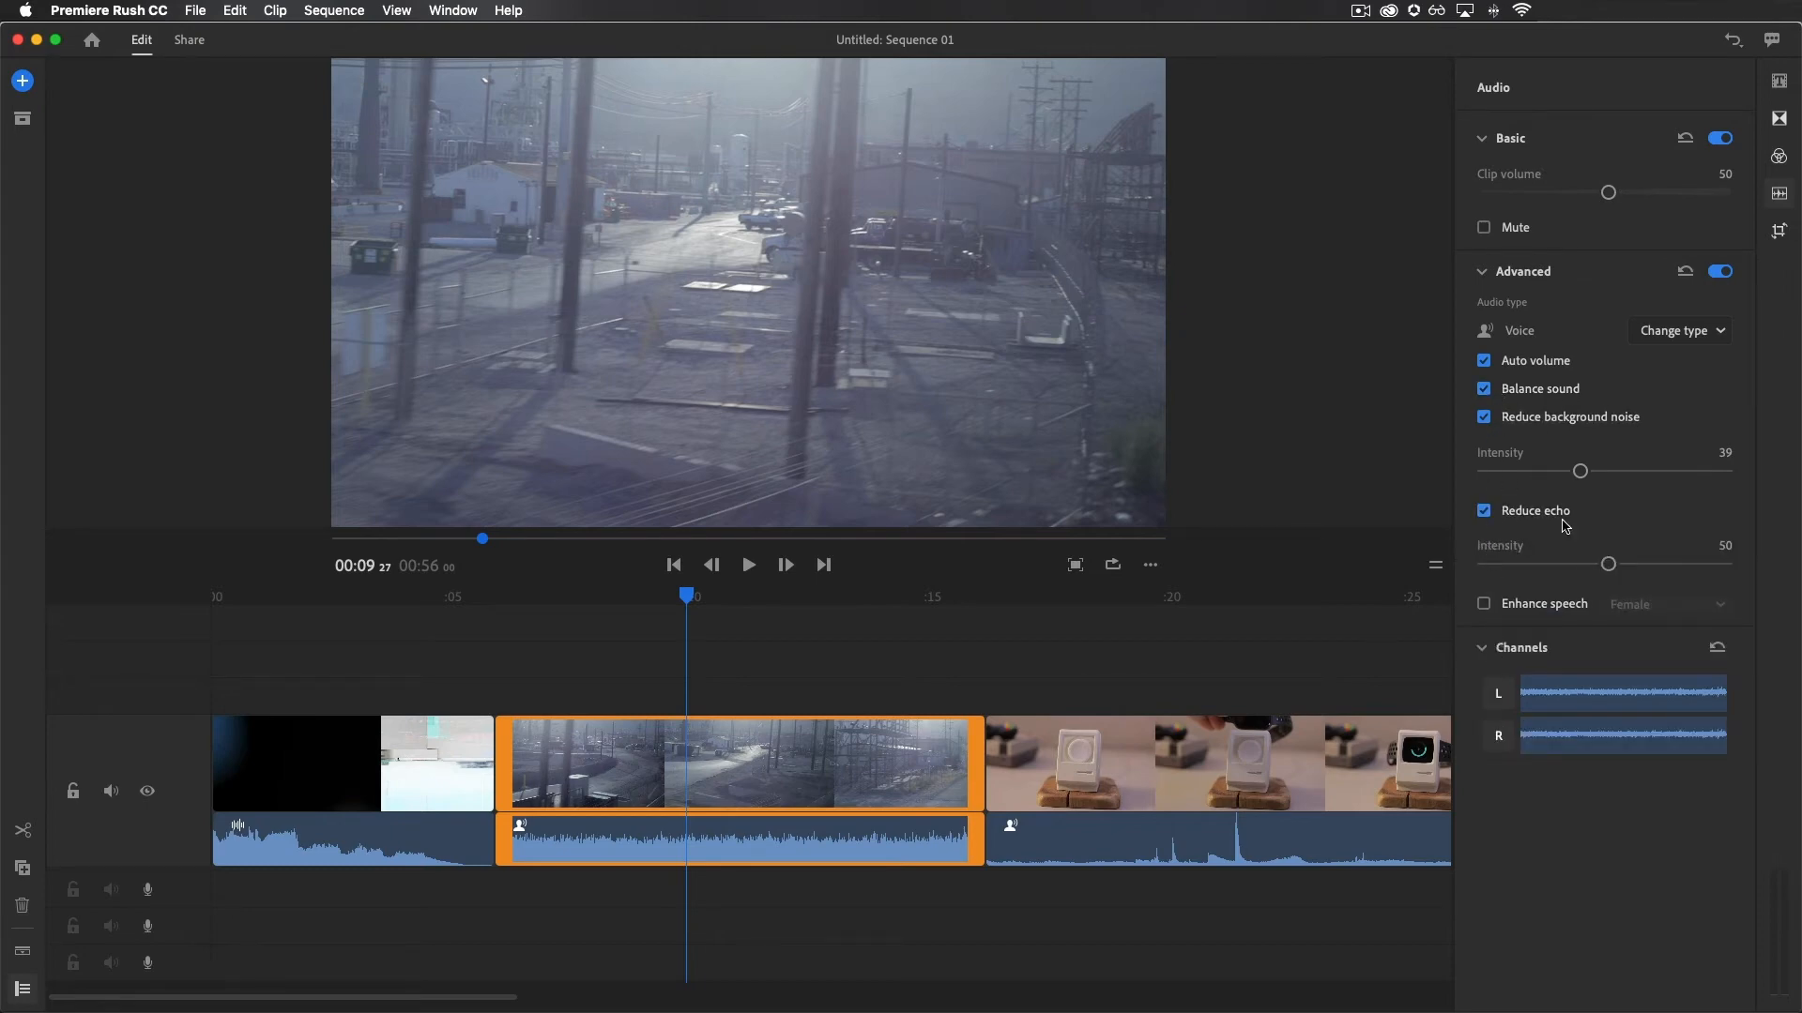
# - Play the beginning of the couch clip to hear its voice audio
pyautogui.hscroll(10, 1062, 895)
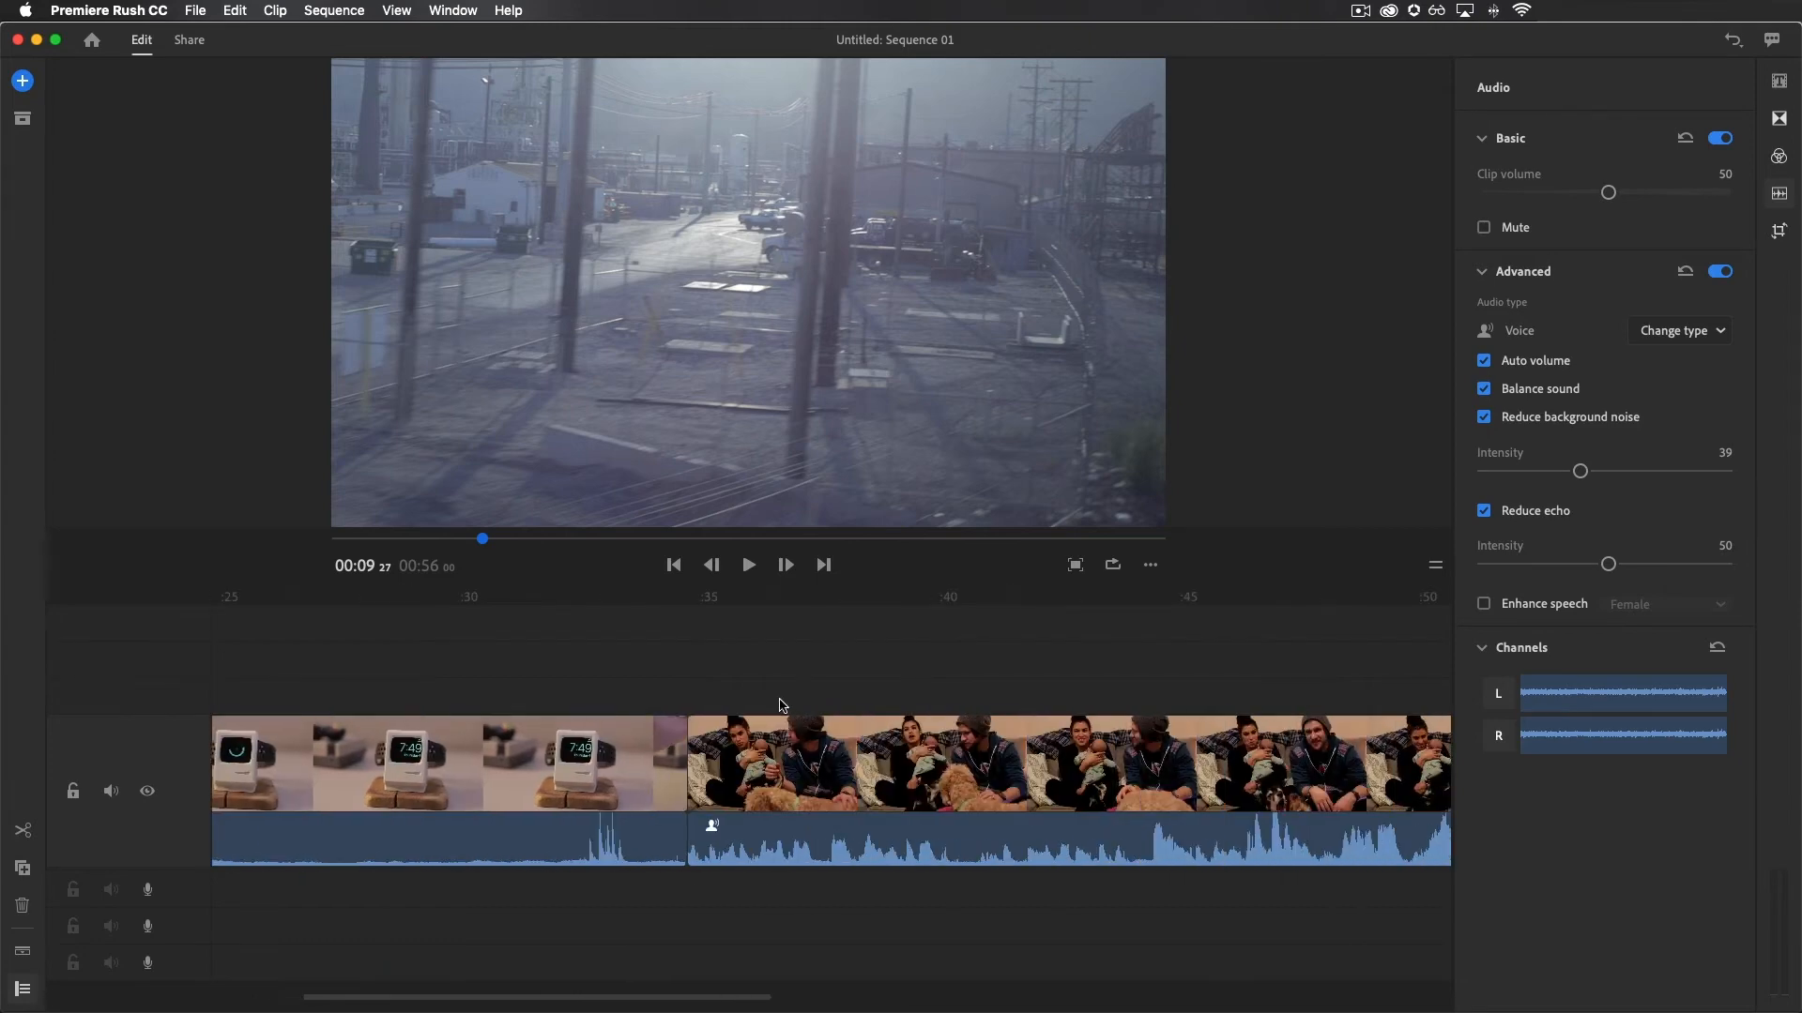
pyautogui.click(787, 608)
pyautogui.press('space')
pyautogui.press('space')
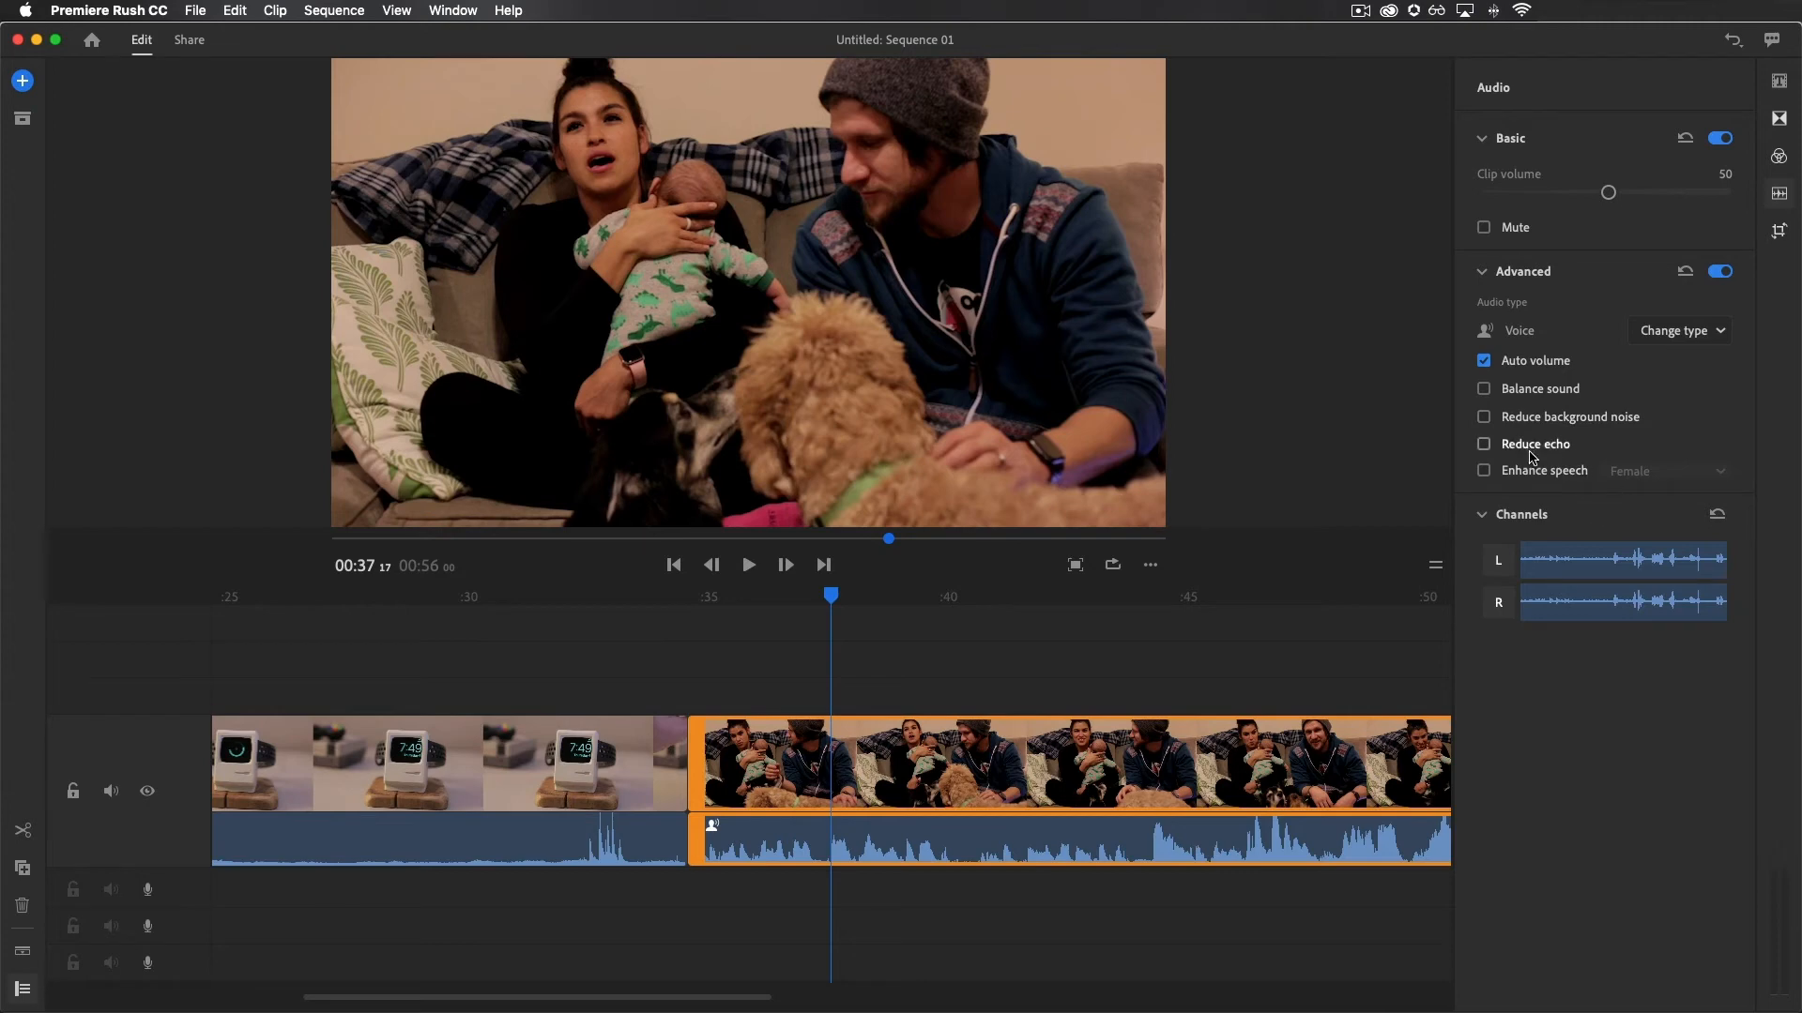
# - Enable Enhance speech with the Female option for the couch clip and play it to hear the effect
pyautogui.click(1483, 471)
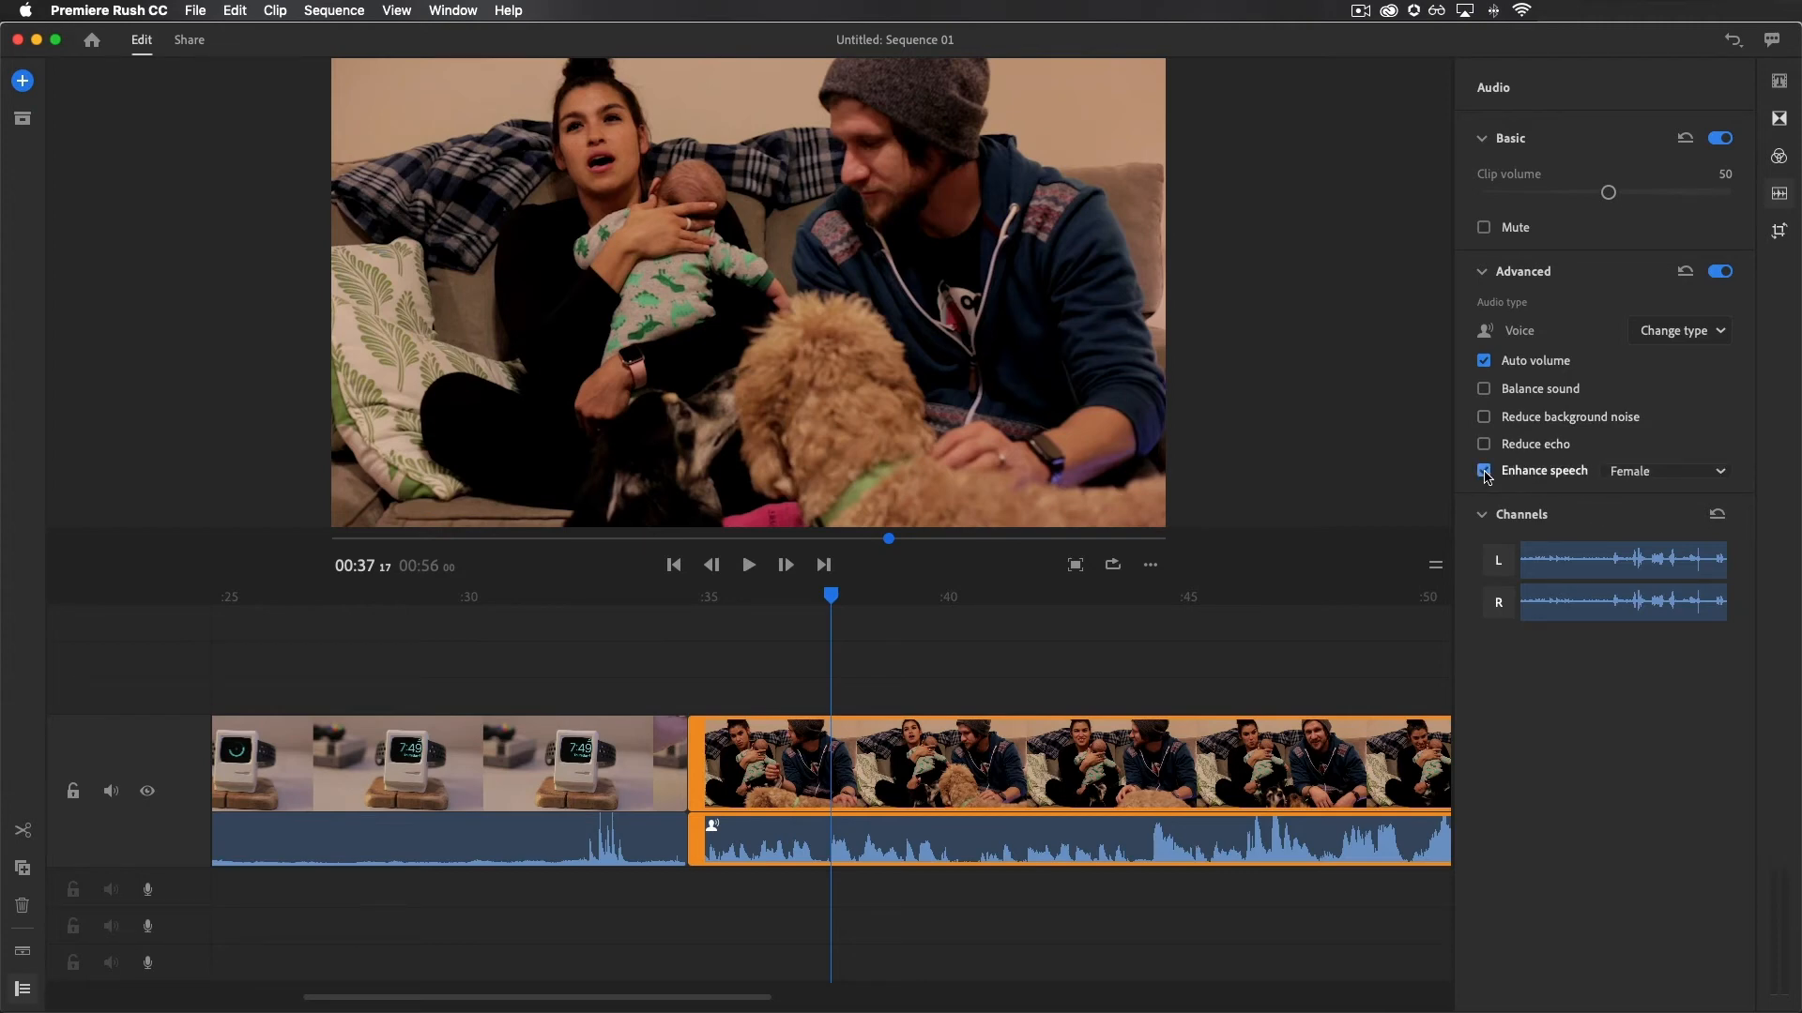
pyautogui.click(1647, 473)
pyautogui.click(1633, 510)
pyautogui.press('space')
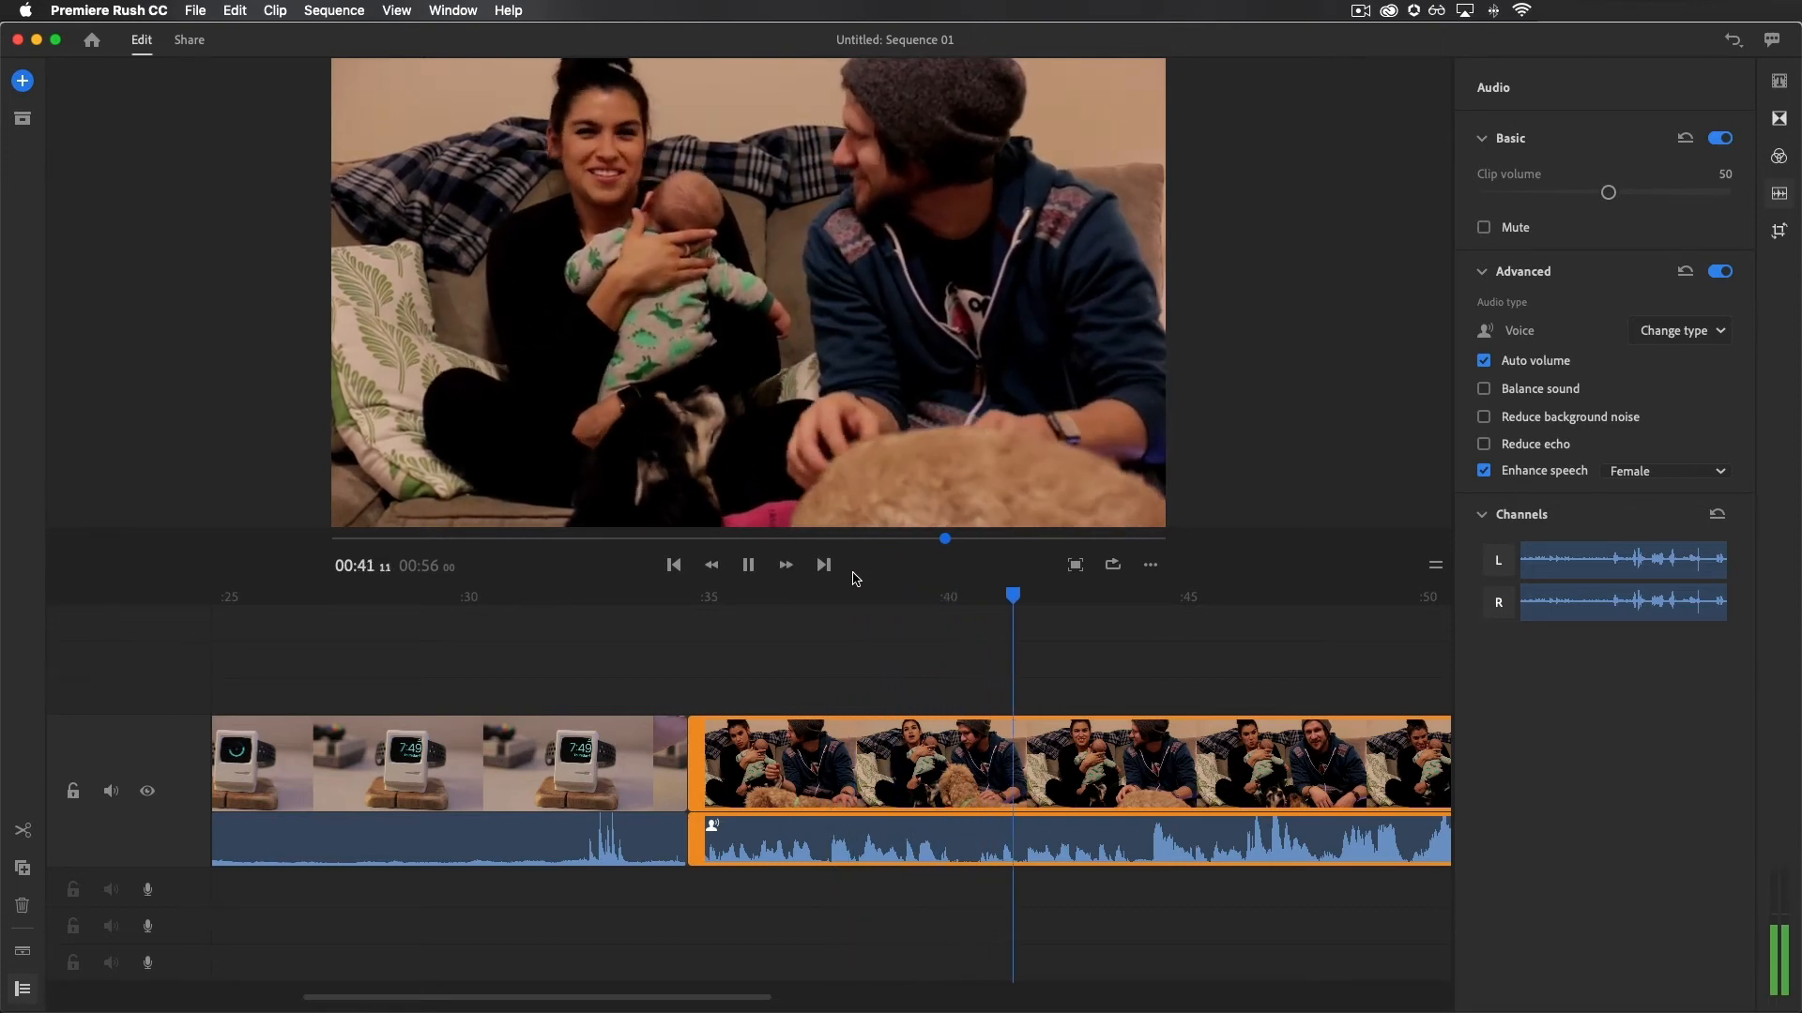
pyautogui.press('space')
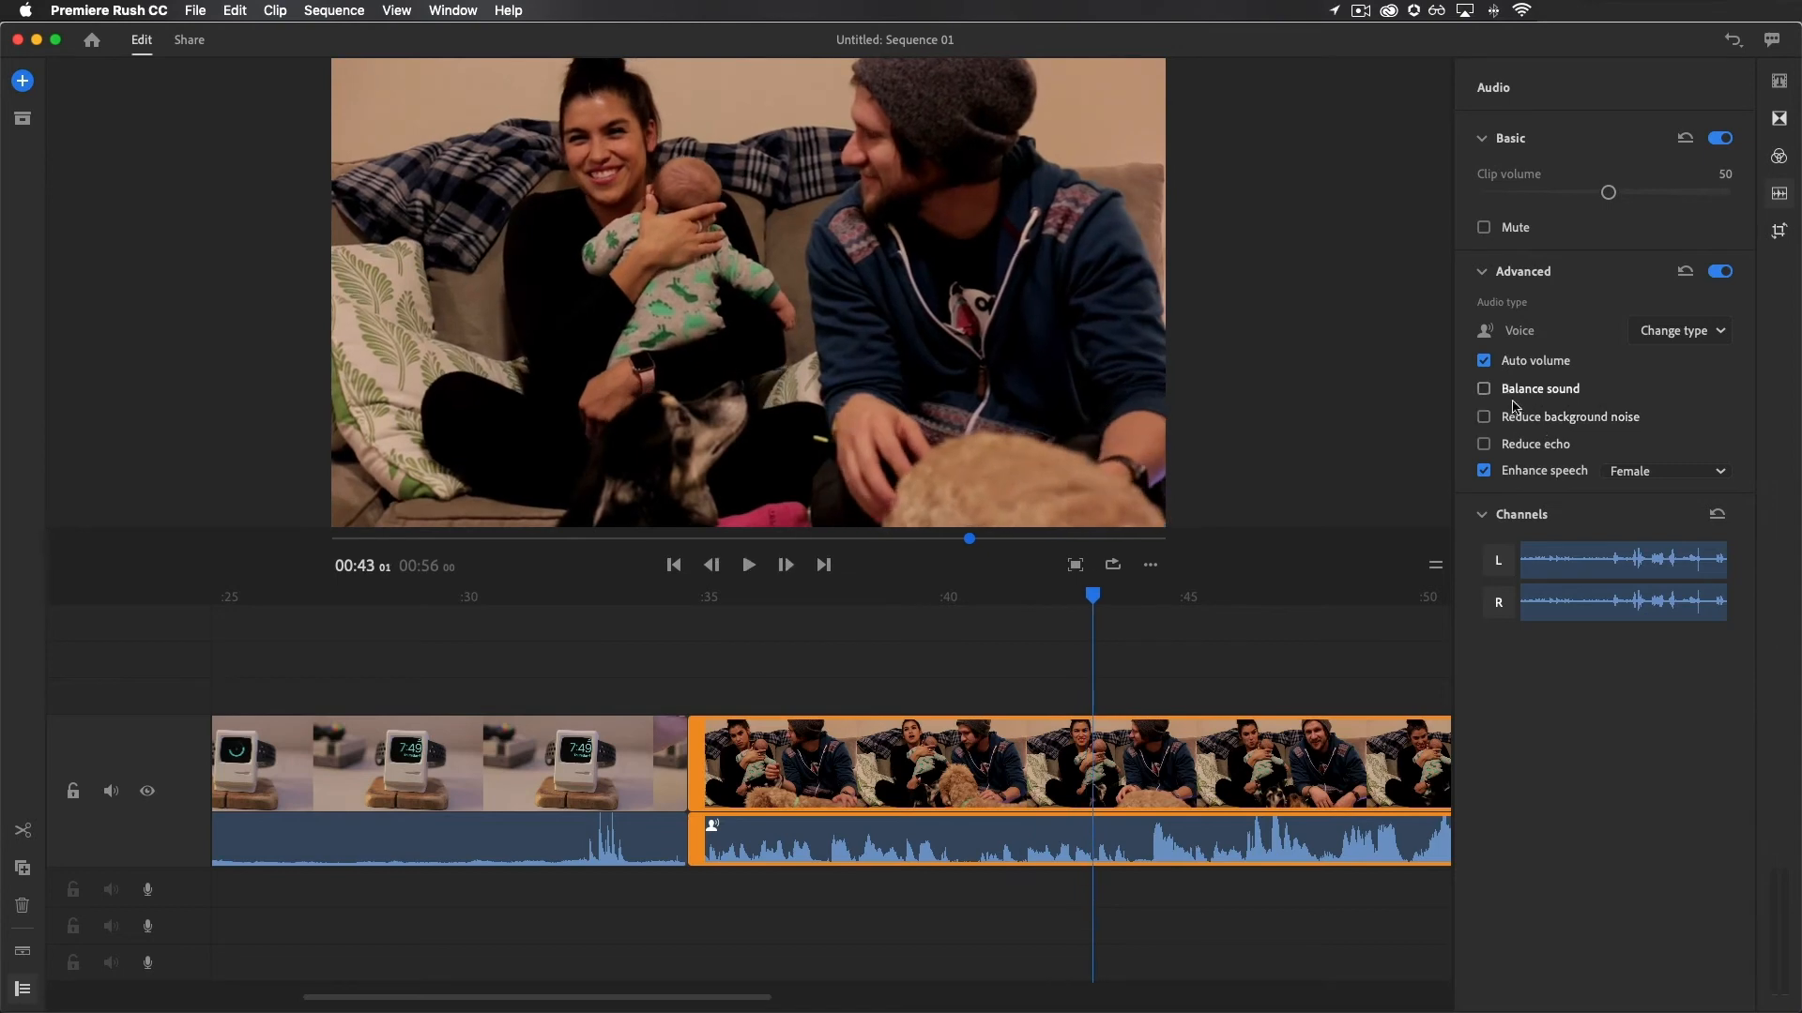
# - Enable Reduce background noise at intensity 50 for the couch clip and play several parts of it
pyautogui.click(1483, 417)
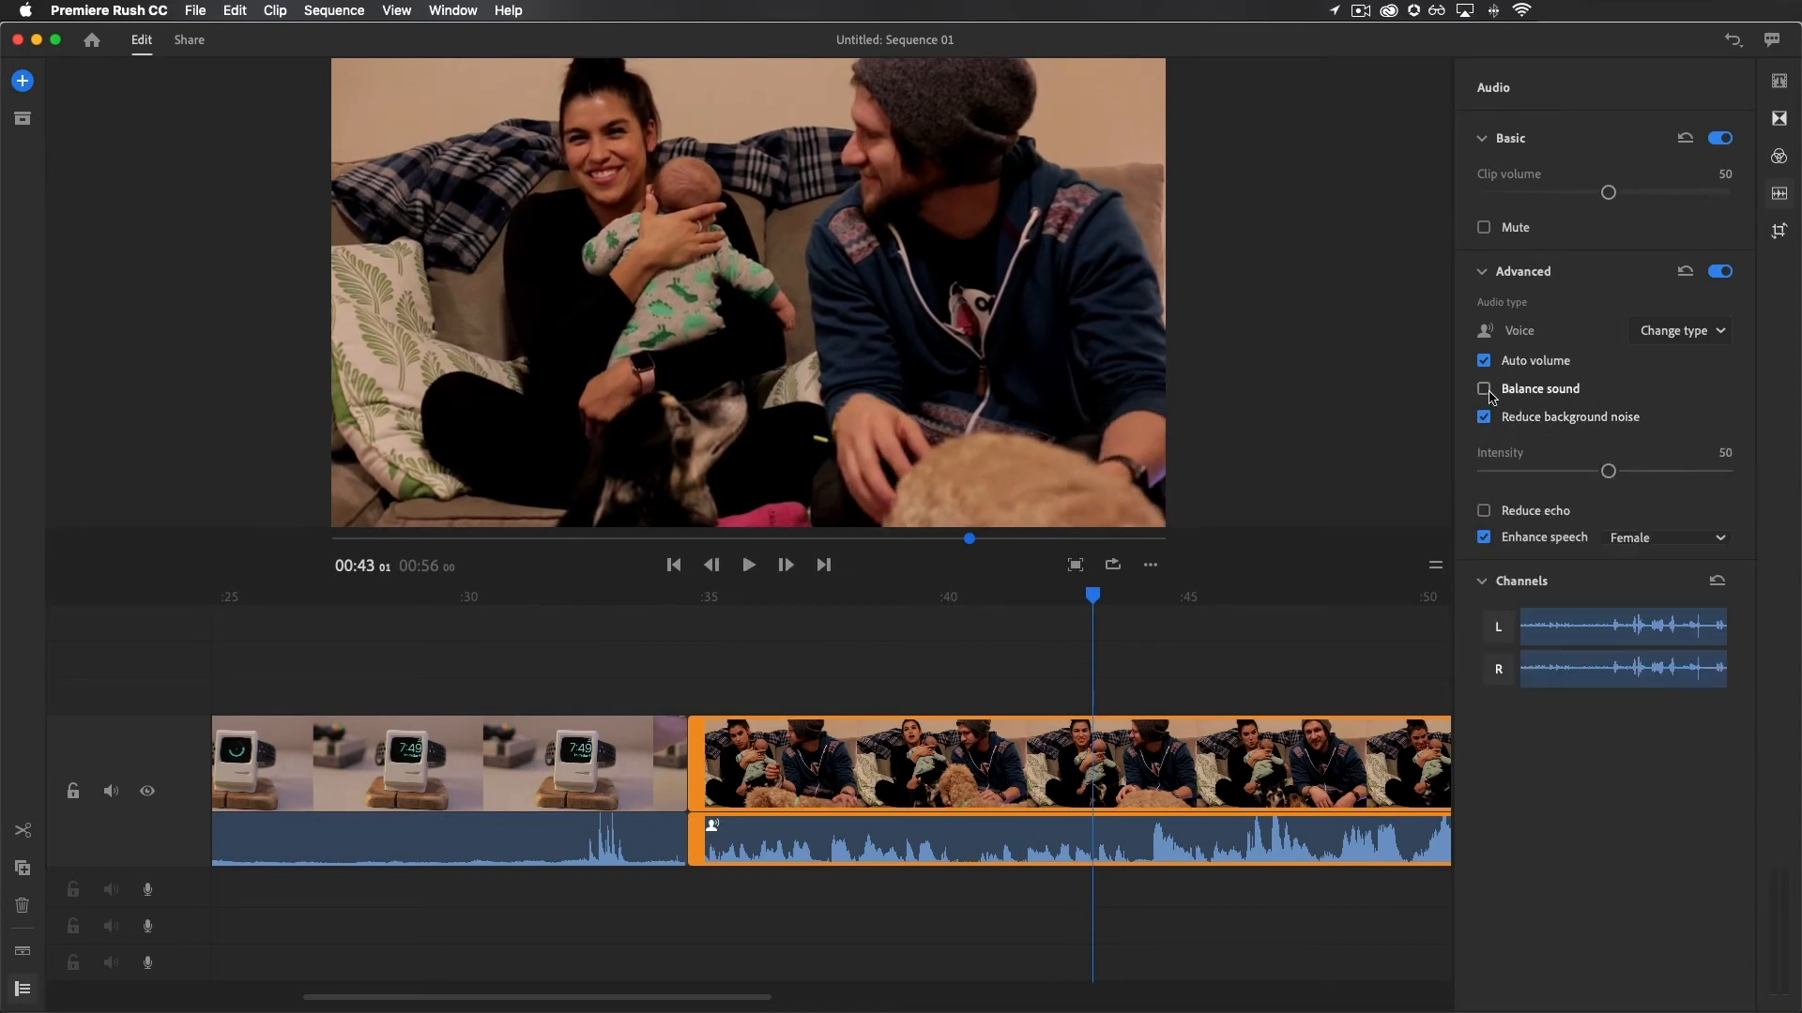
pyautogui.press('space')
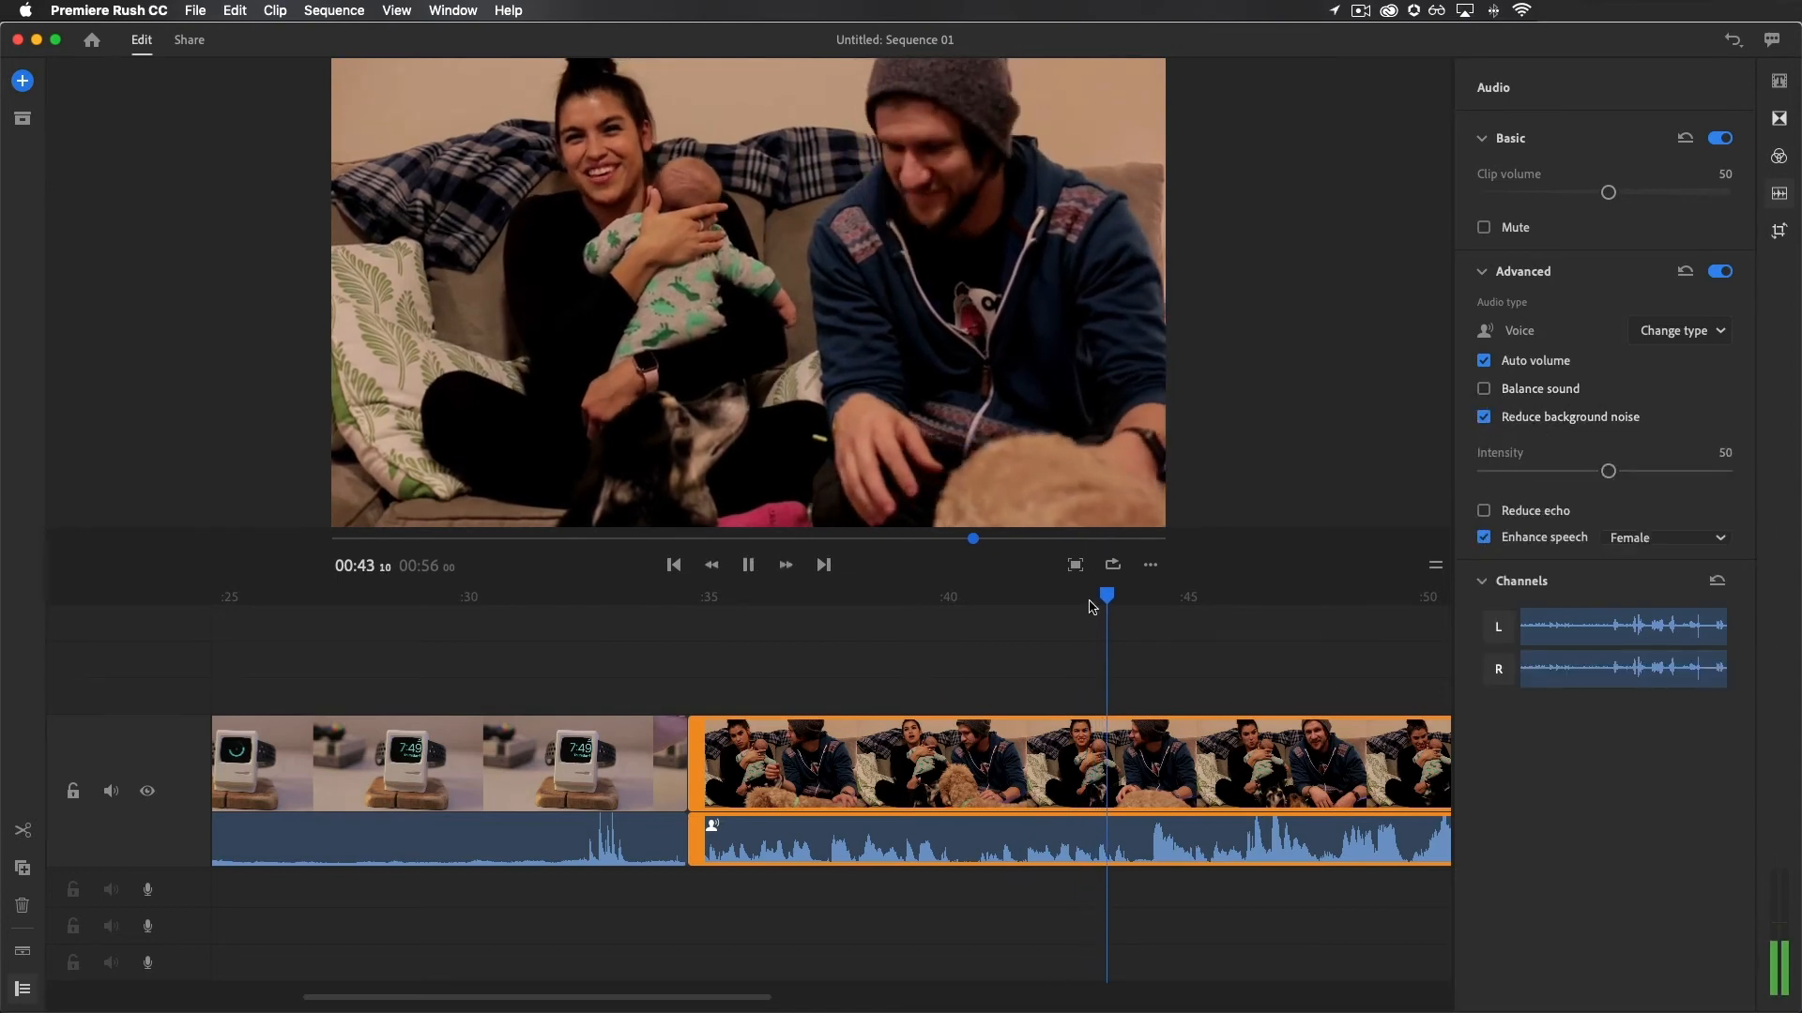
pyautogui.press('space')
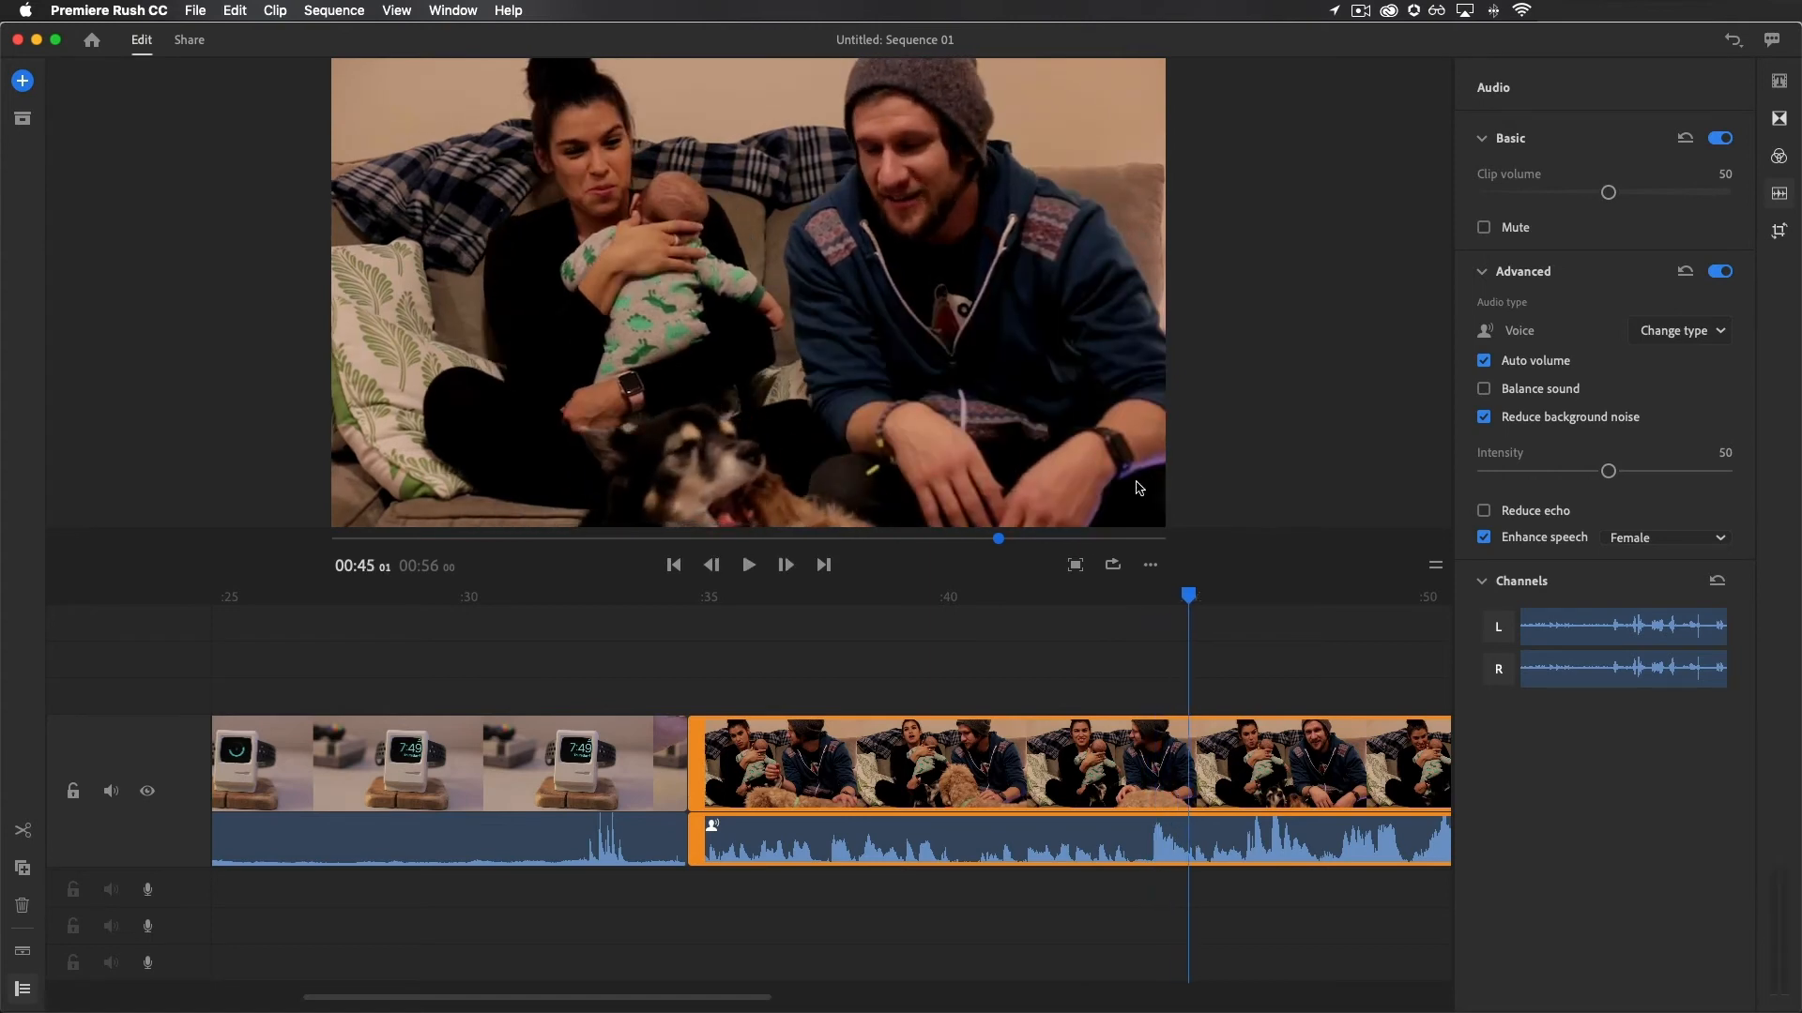
pyautogui.press('space')
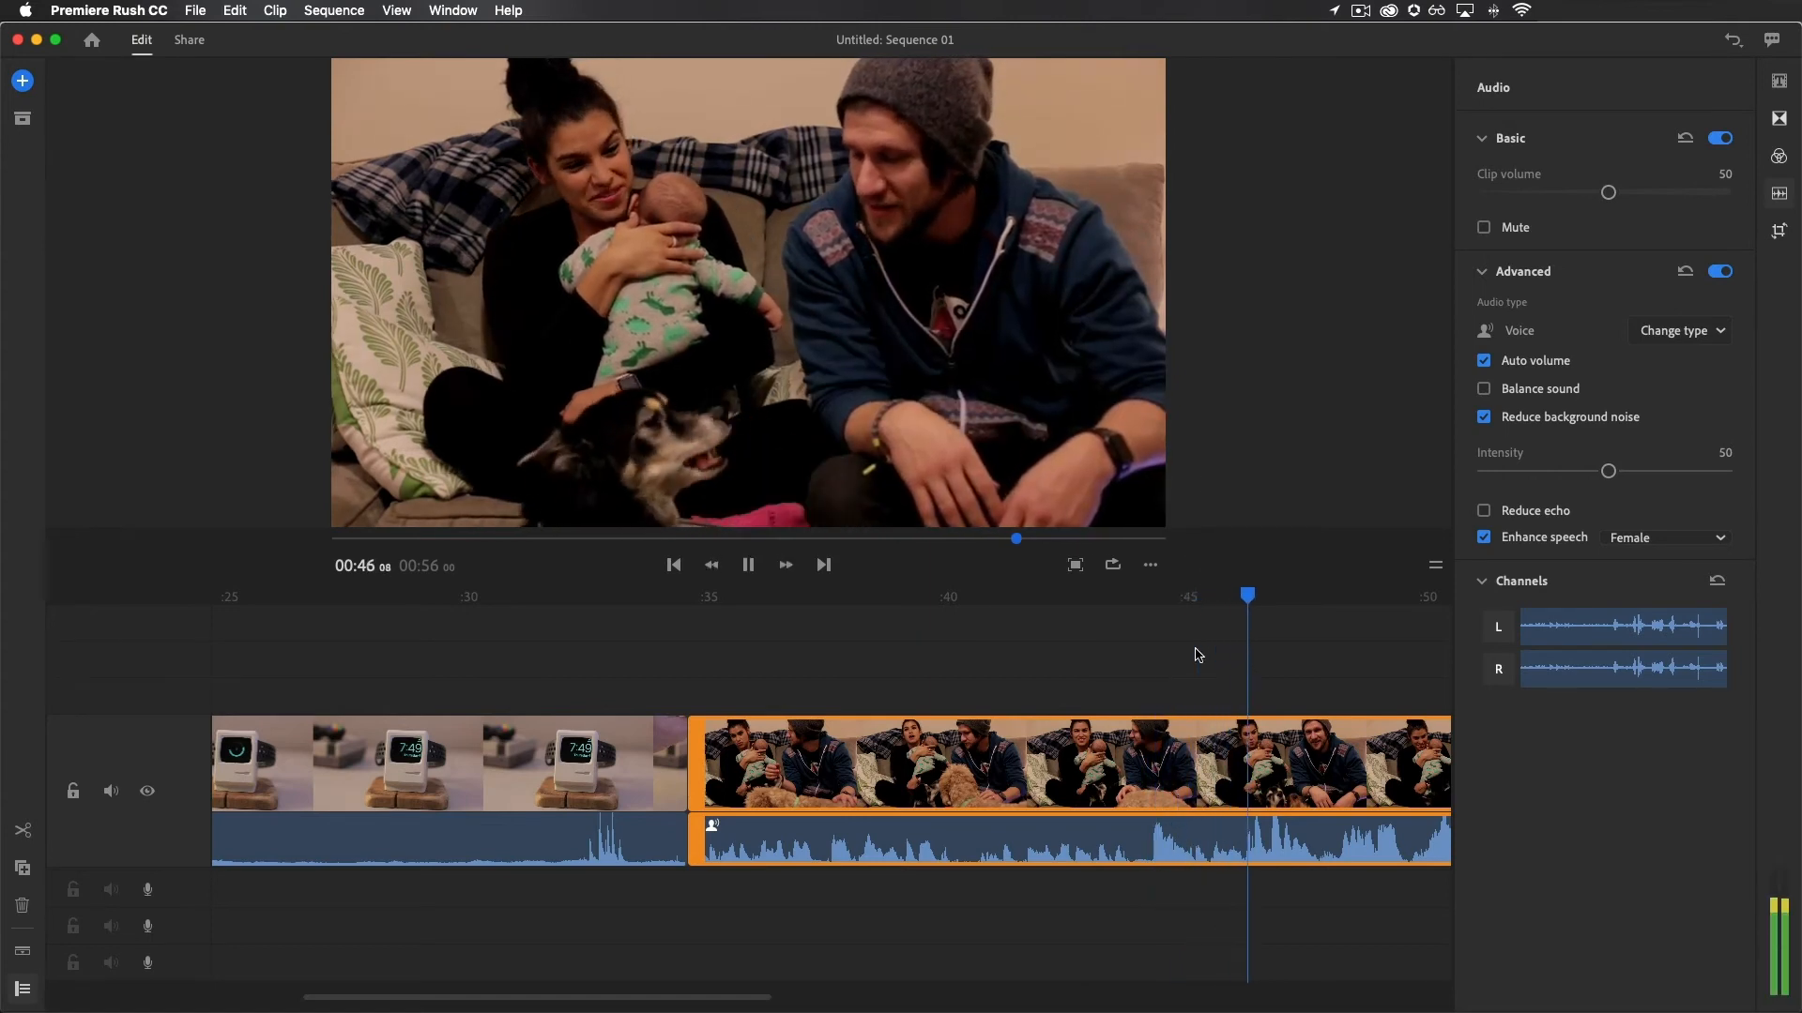
pyautogui.click(906, 597)
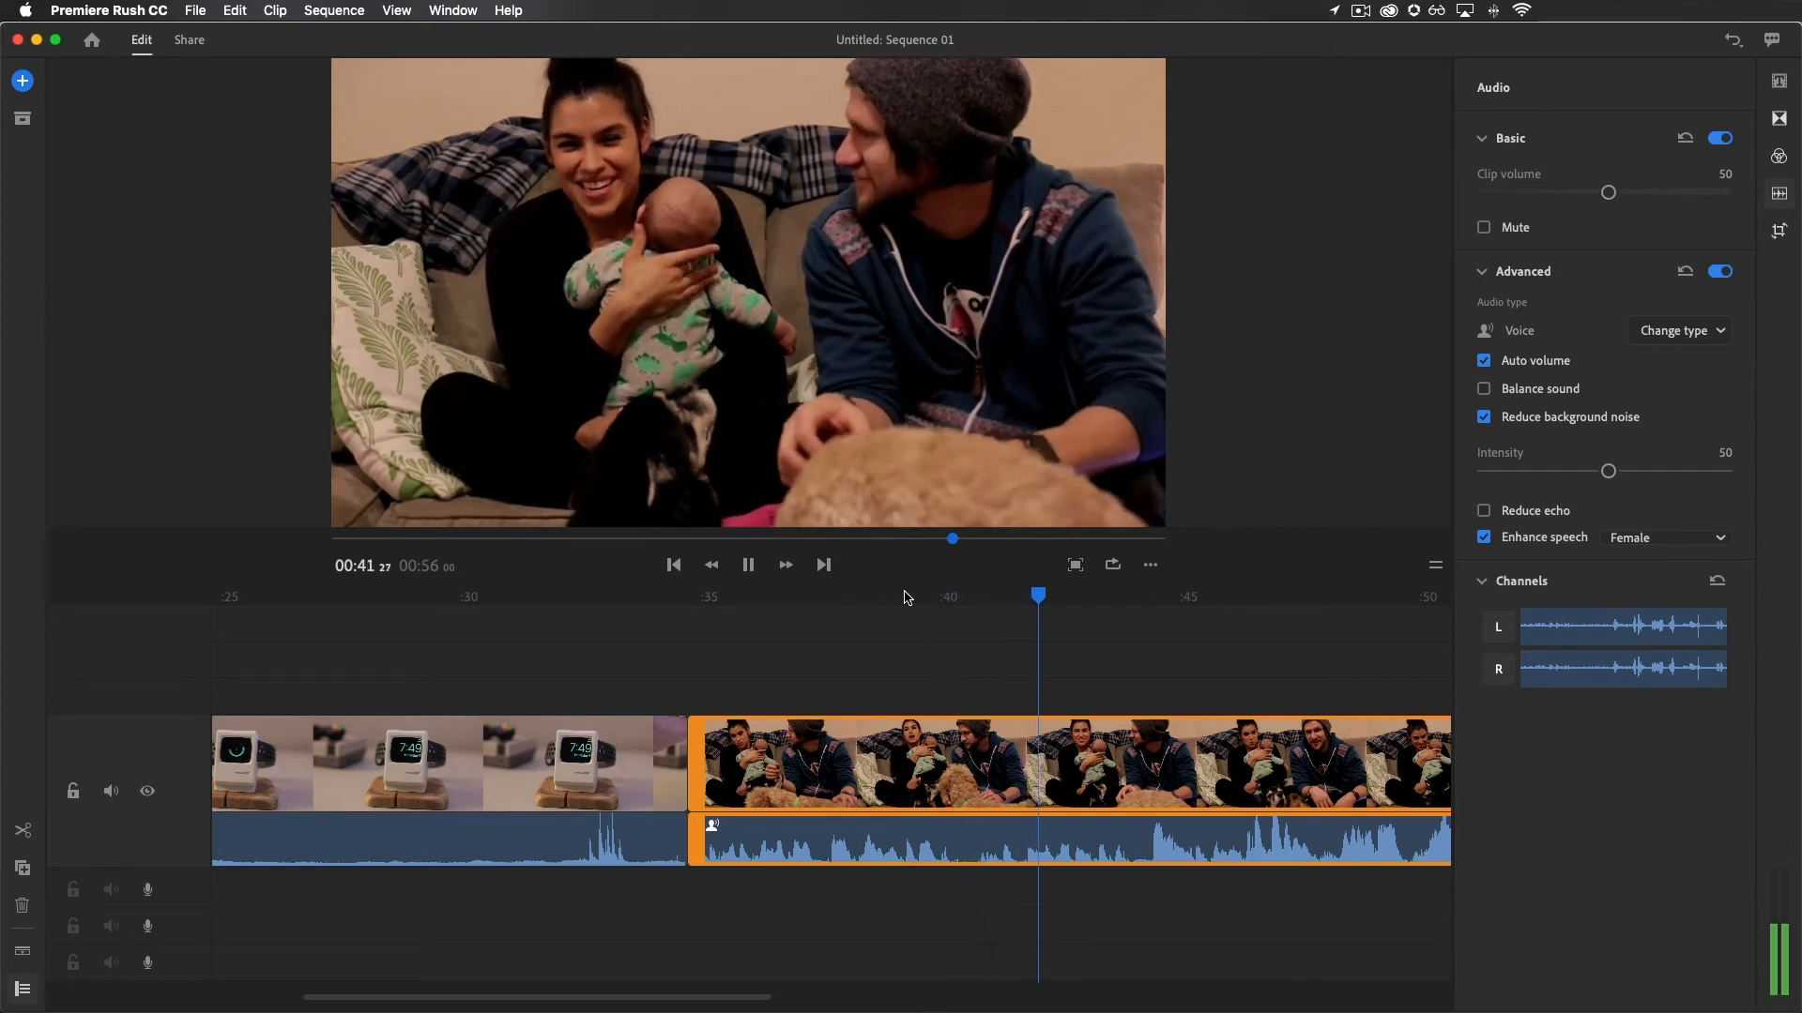
pyautogui.press('space')
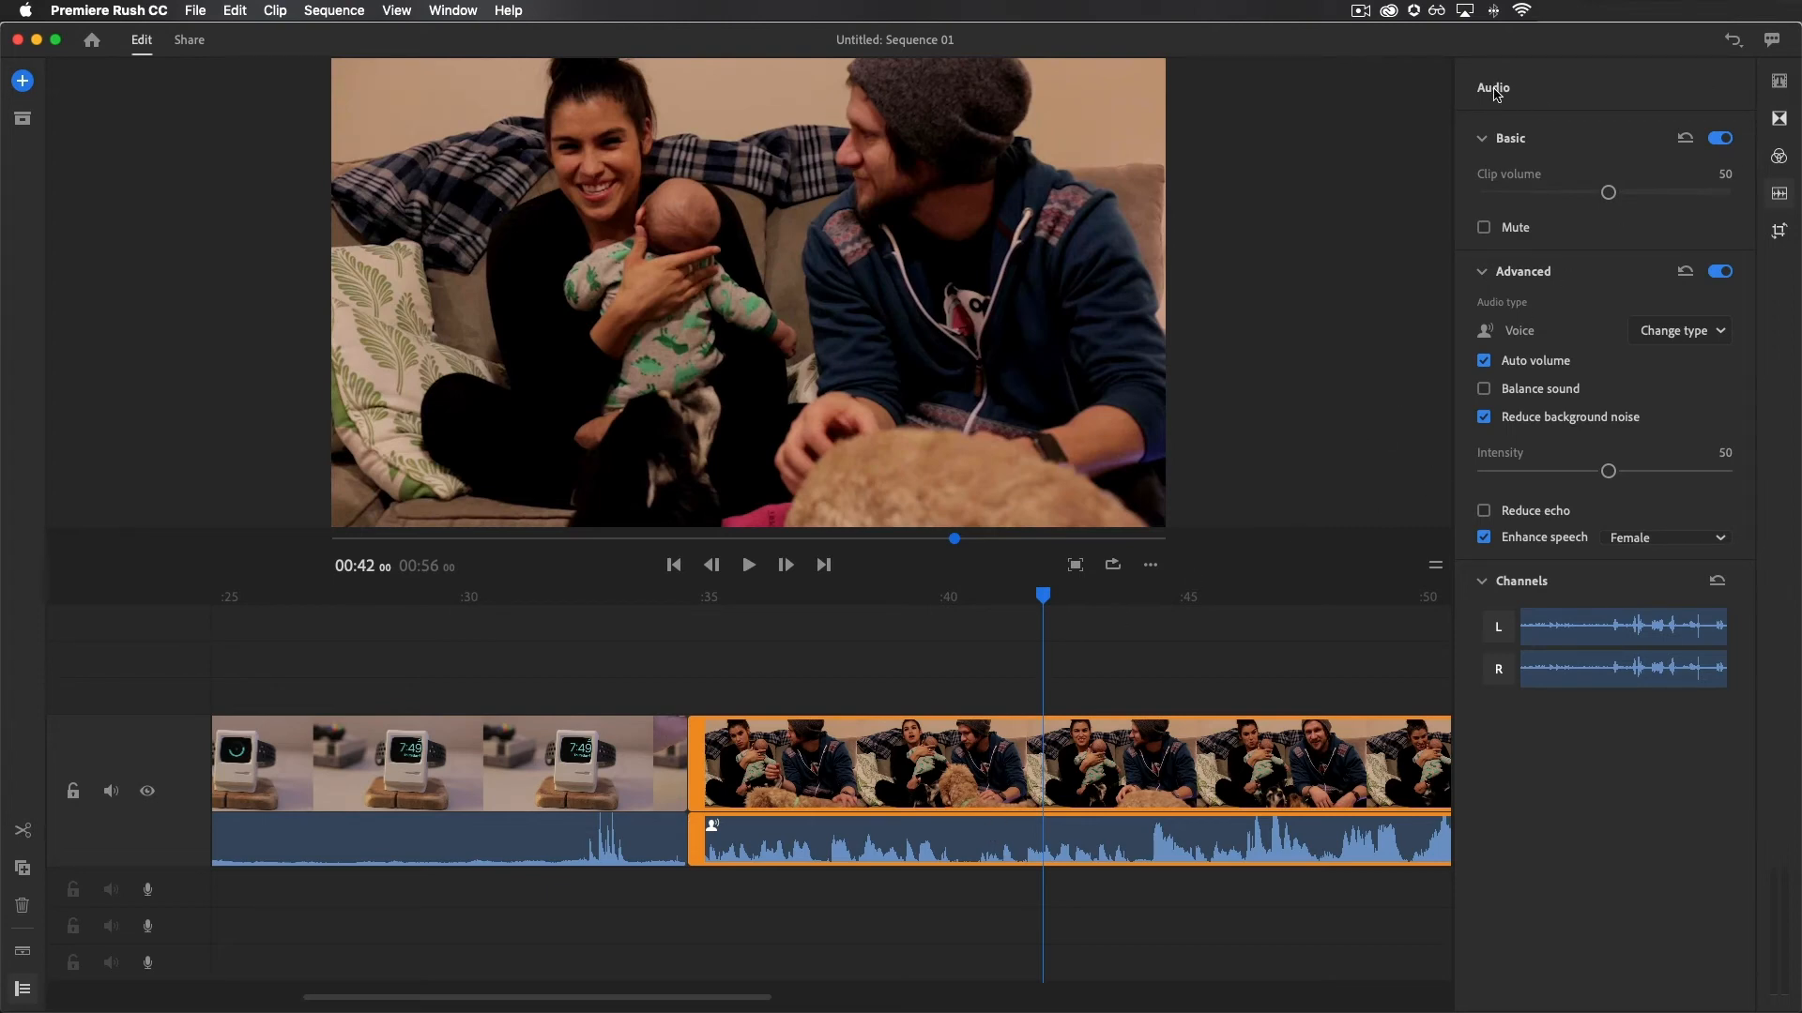
# - Look at the basic Transform settings of the couch clip and of the smartwatch clip
pyautogui.click(1780, 242)
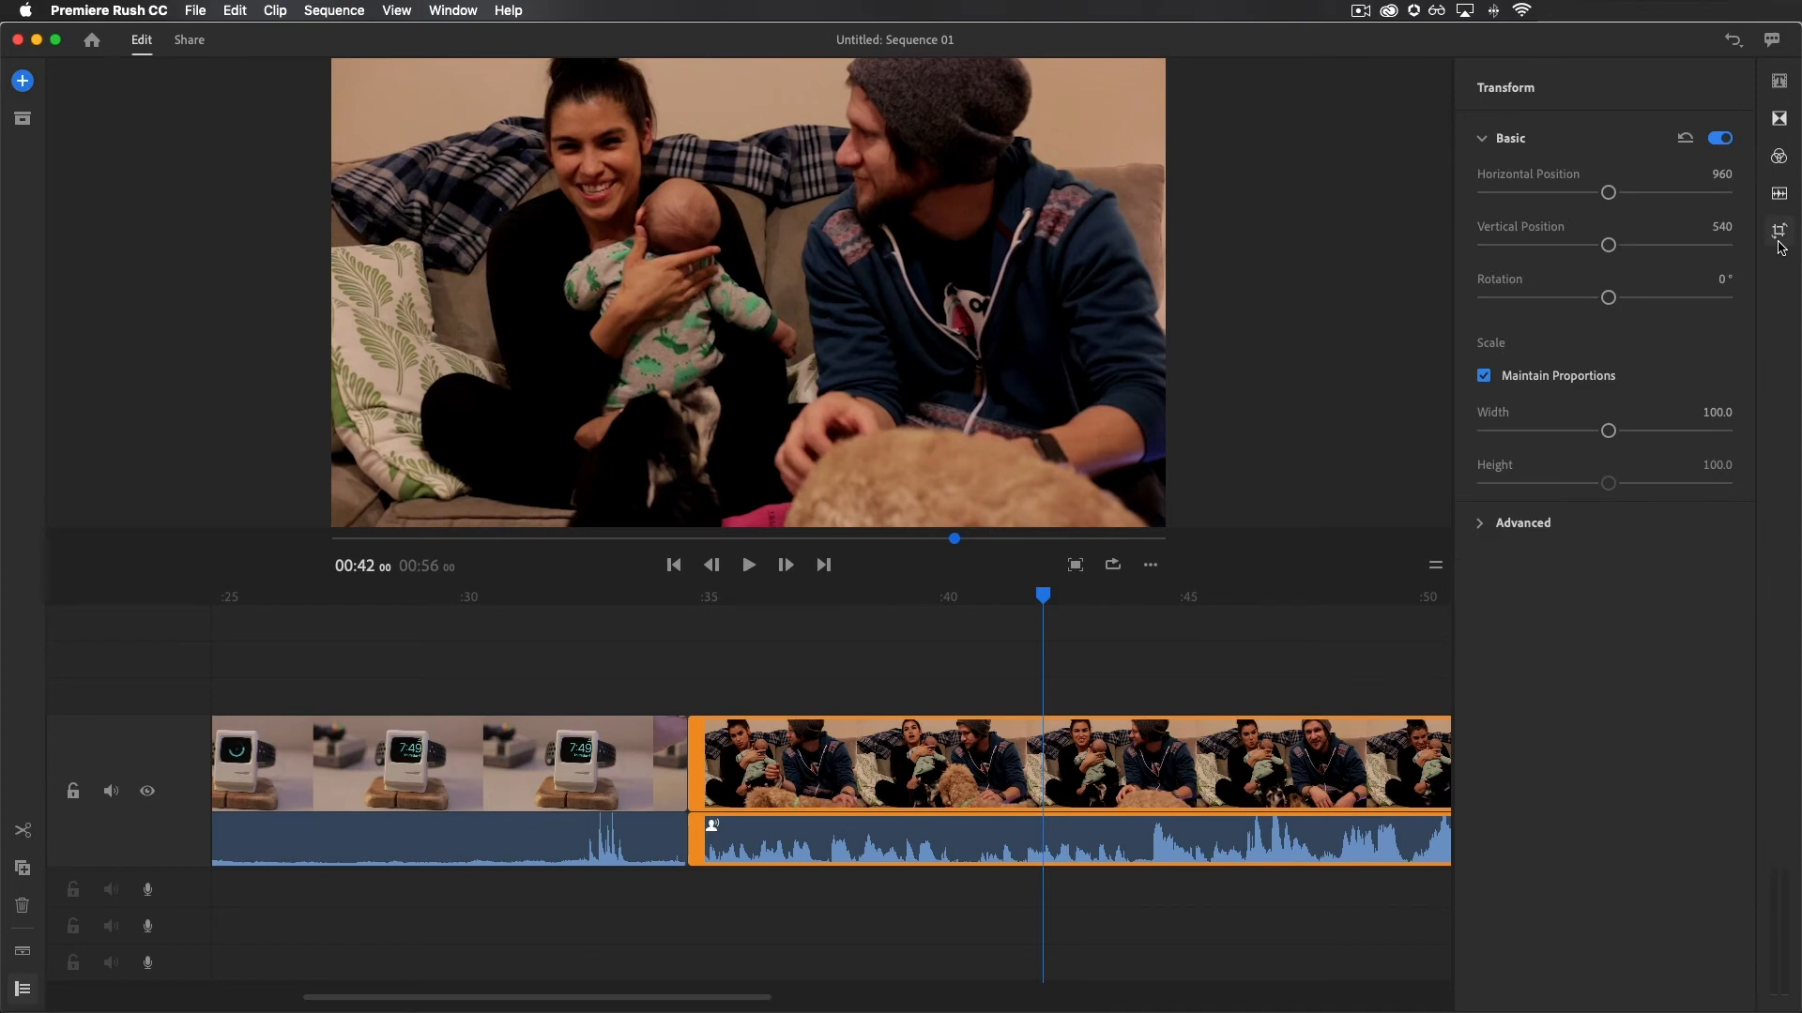
pyautogui.click(1066, 756)
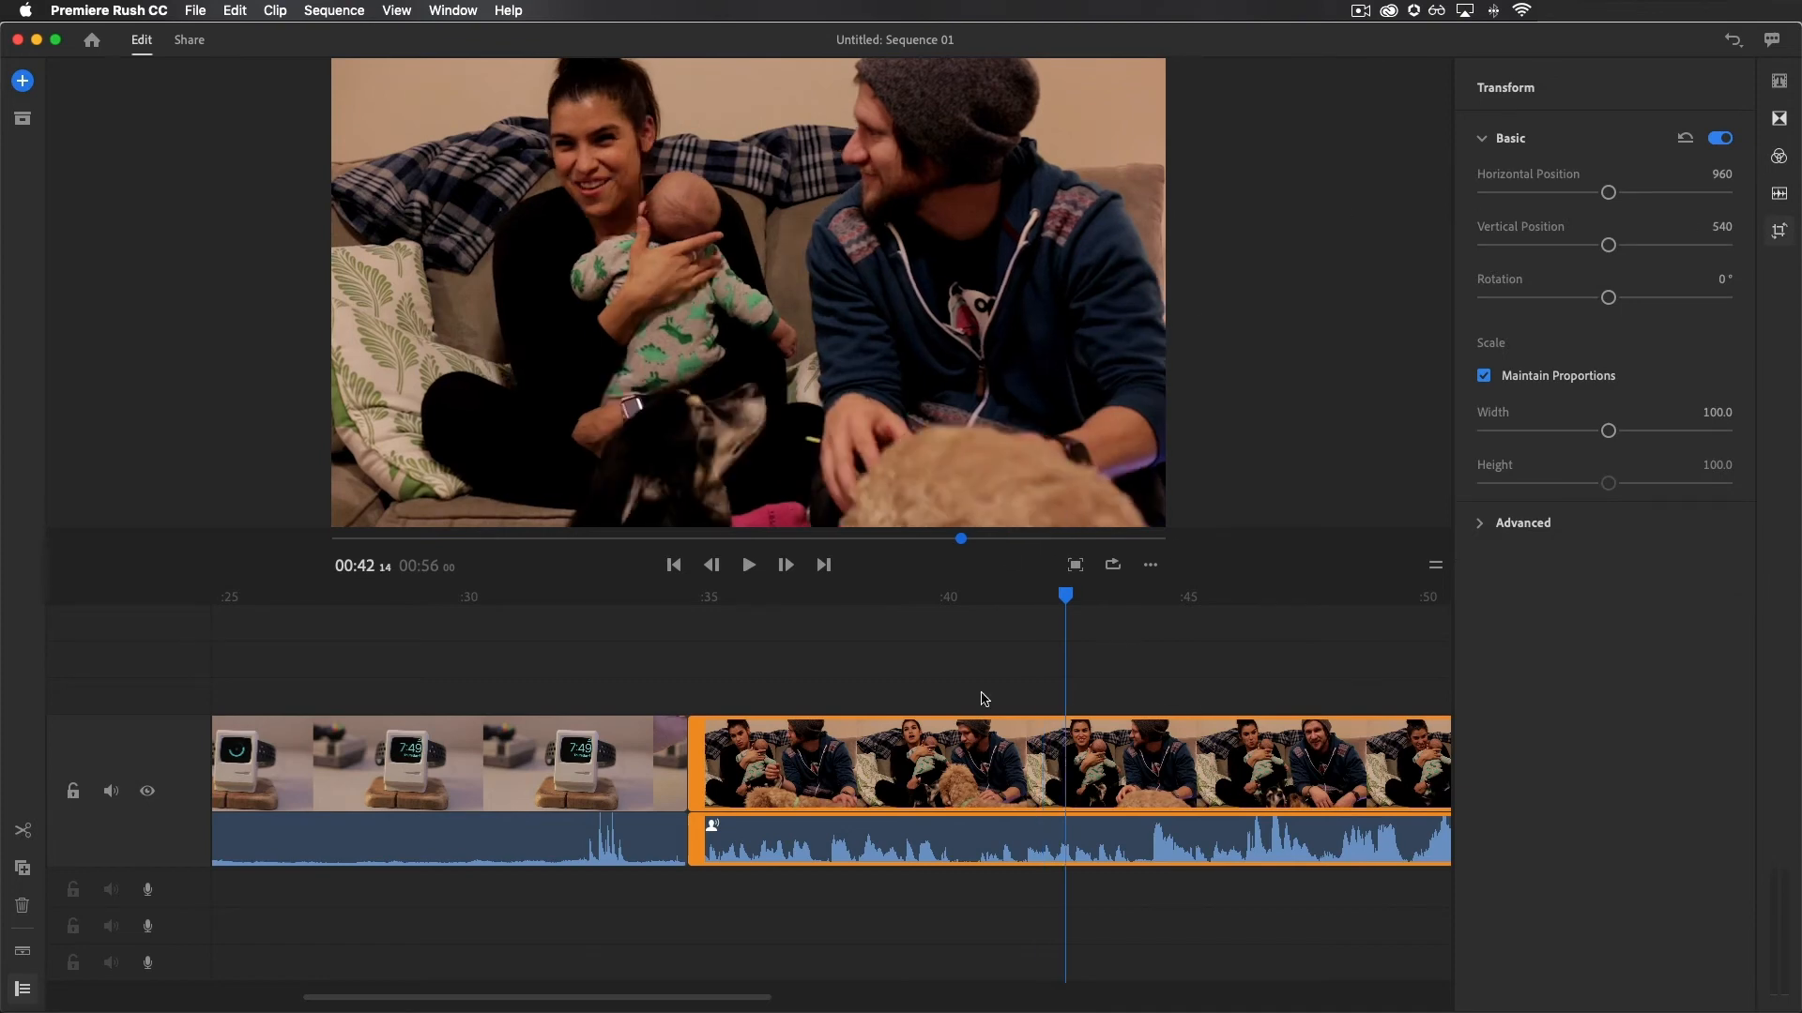
pyautogui.click(396, 760)
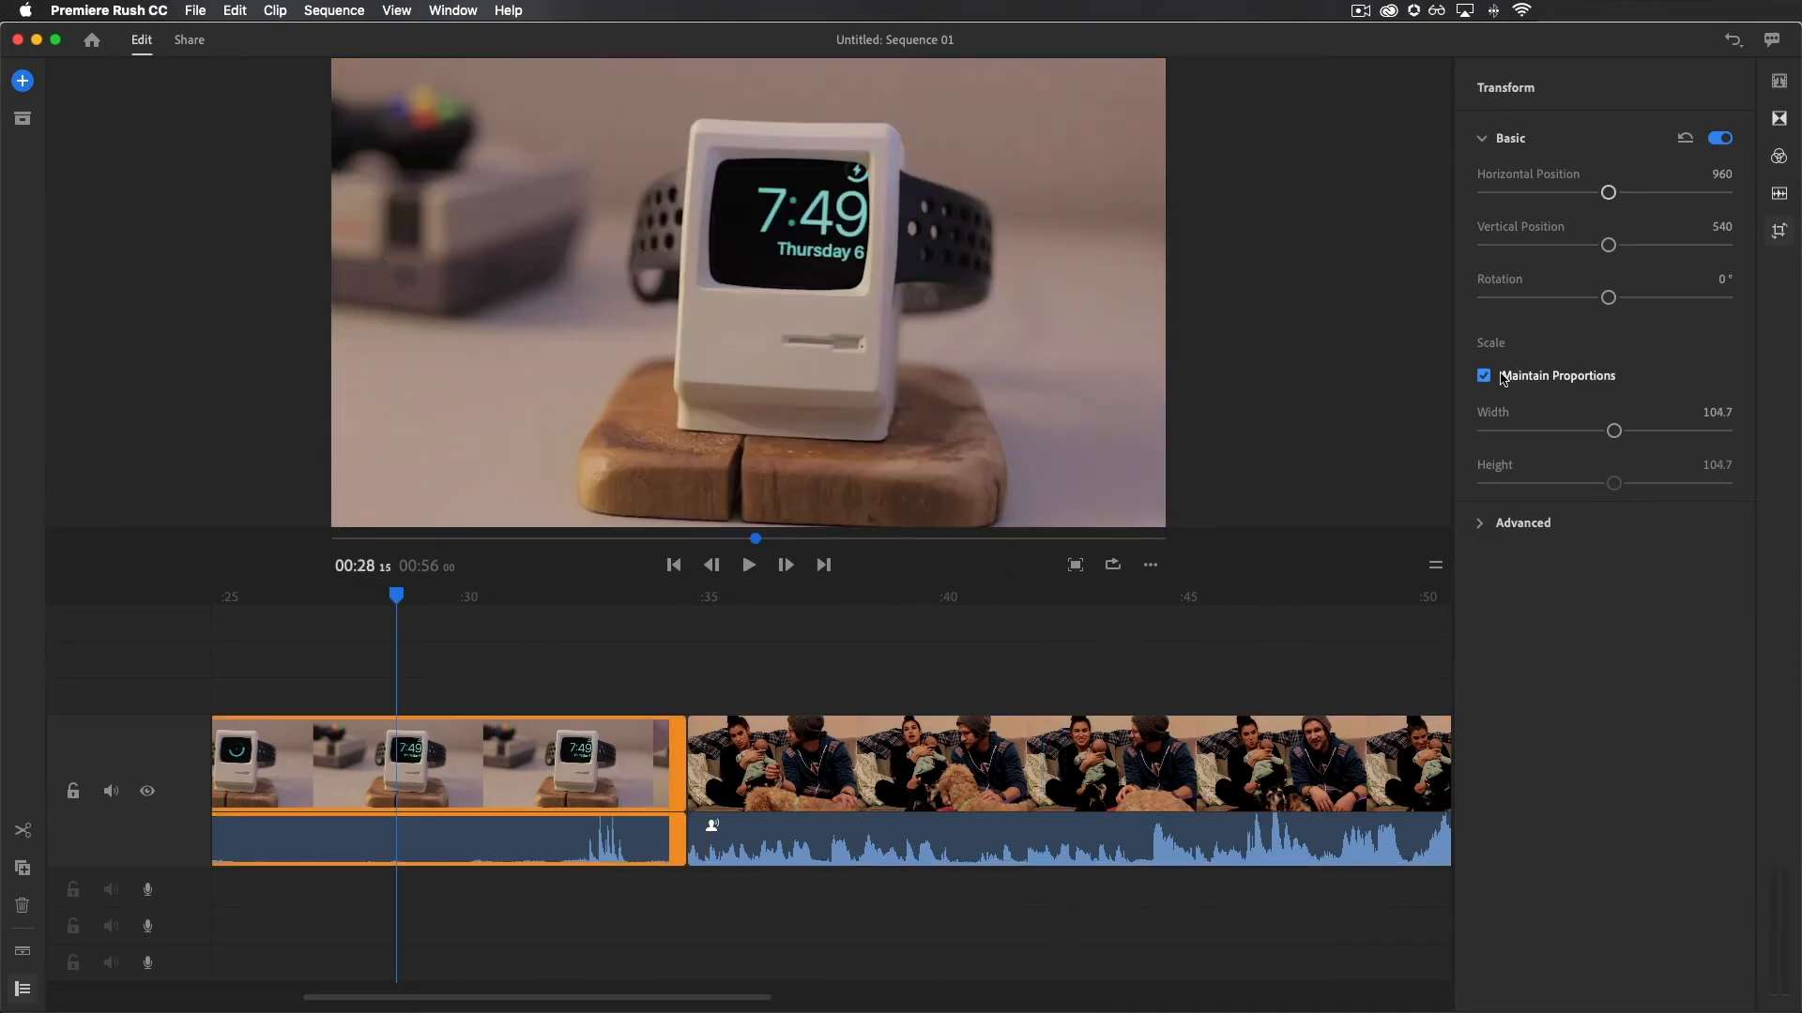
# - Try changing the smartwatch clip's width with Maintain Proportions off, and turn the option back on
pyautogui.click(1483, 376)
pyautogui.moveTo(1614, 431)
pyautogui.mouseDown()
pyautogui.moveTo(1557, 430)
pyautogui.moveTo(1621, 437)
pyautogui.mouseUp()
pyautogui.click(1484, 376)
# - Adjust the smartwatch clip's advanced transform settings: top crop 0.0%, edge feather 2, and opacity 100% after trying lower opacities
pyautogui.click(1481, 522)
pyautogui.moveTo(1491, 614)
pyautogui.mouseDown()
pyautogui.moveTo(1601, 616)
pyautogui.moveTo(1485, 619)
pyautogui.moveTo(1529, 620)
pyautogui.moveTo(1525, 674)
pyautogui.moveTo(1488, 620)
pyautogui.moveTo(1512, 672)
pyautogui.moveTo(1491, 672)
pyautogui.moveTo(1483, 620)
pyautogui.mouseUp()
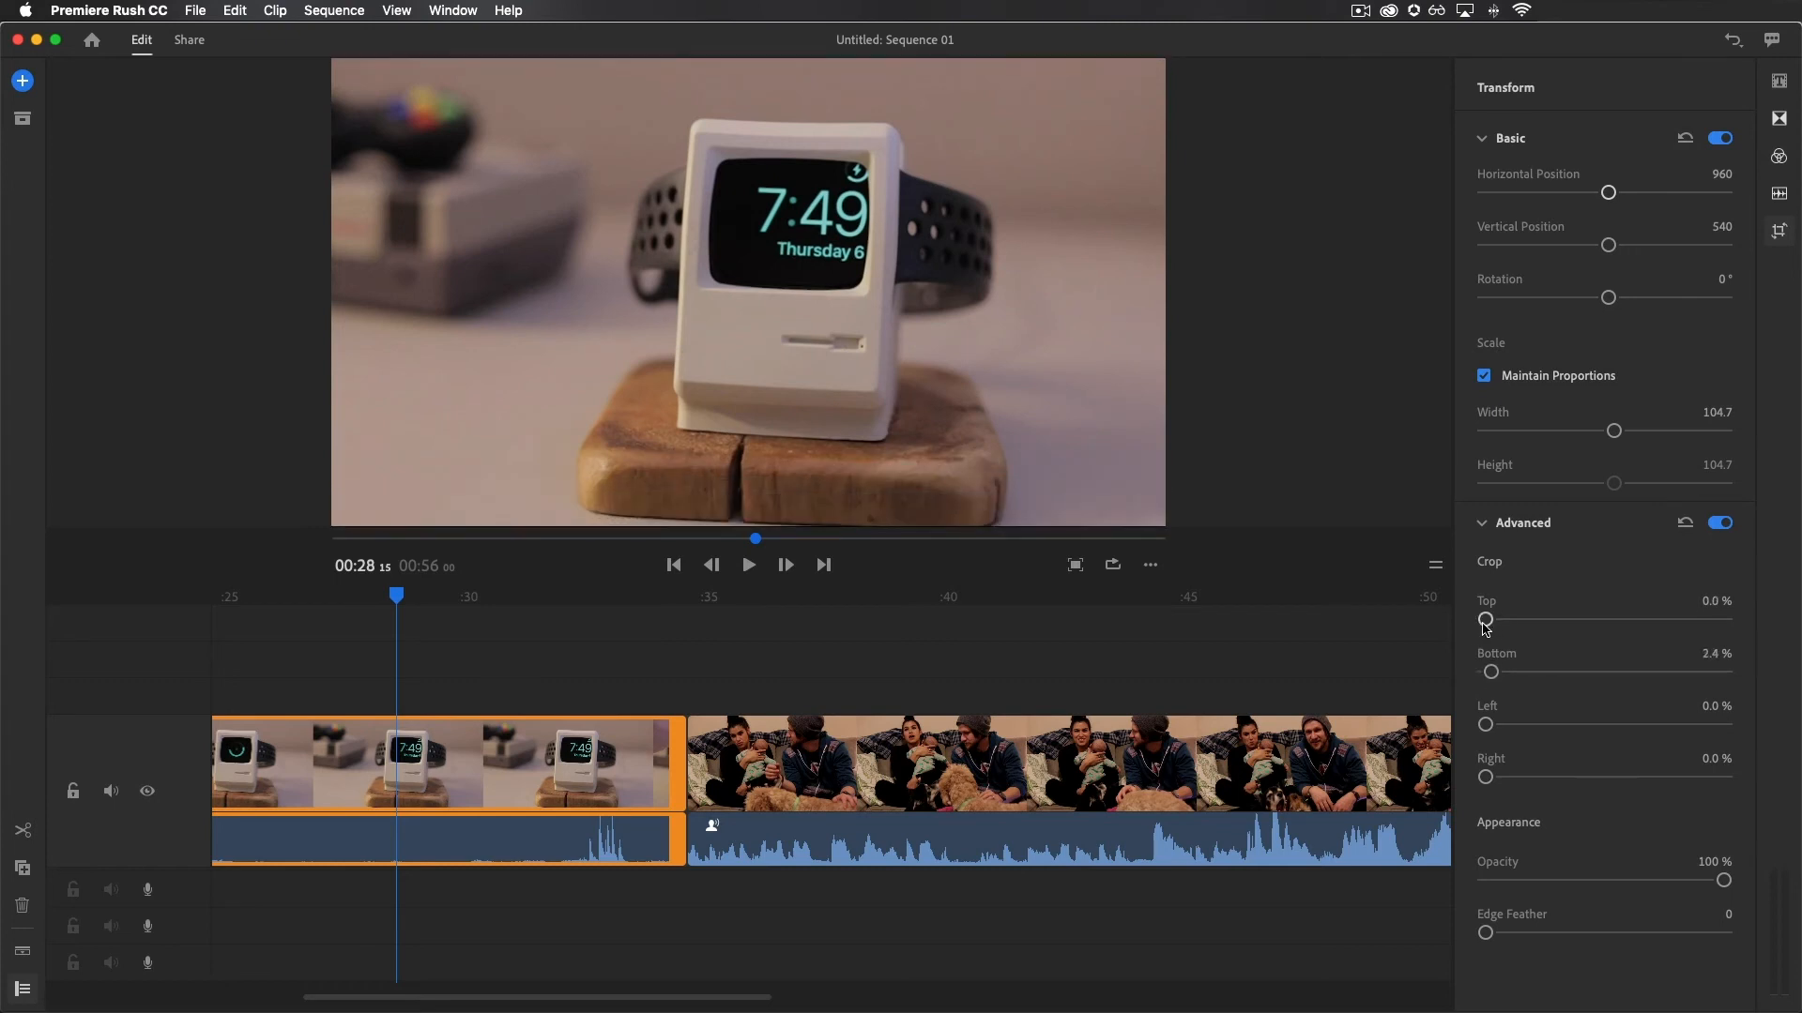
pyautogui.moveTo(1530, 882); pyautogui.dragTo(1623, 892)
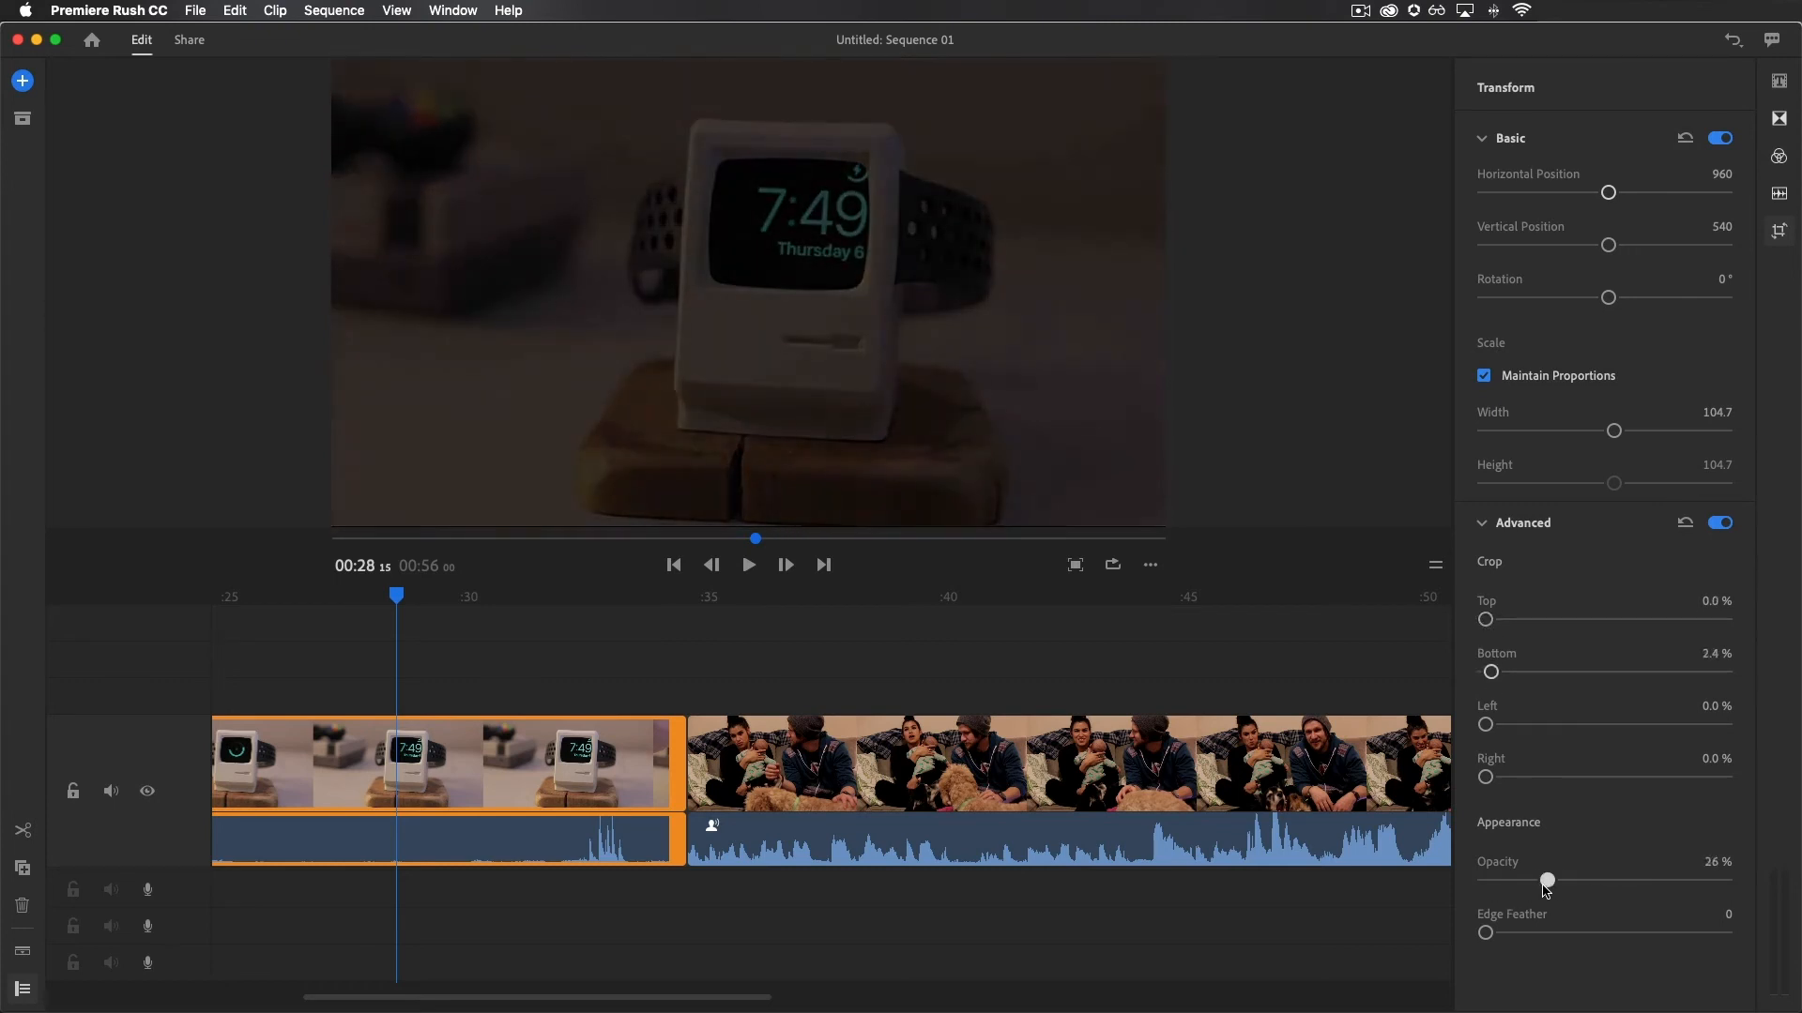
pyautogui.moveTo(1485, 932); pyautogui.dragTo(1488, 950)
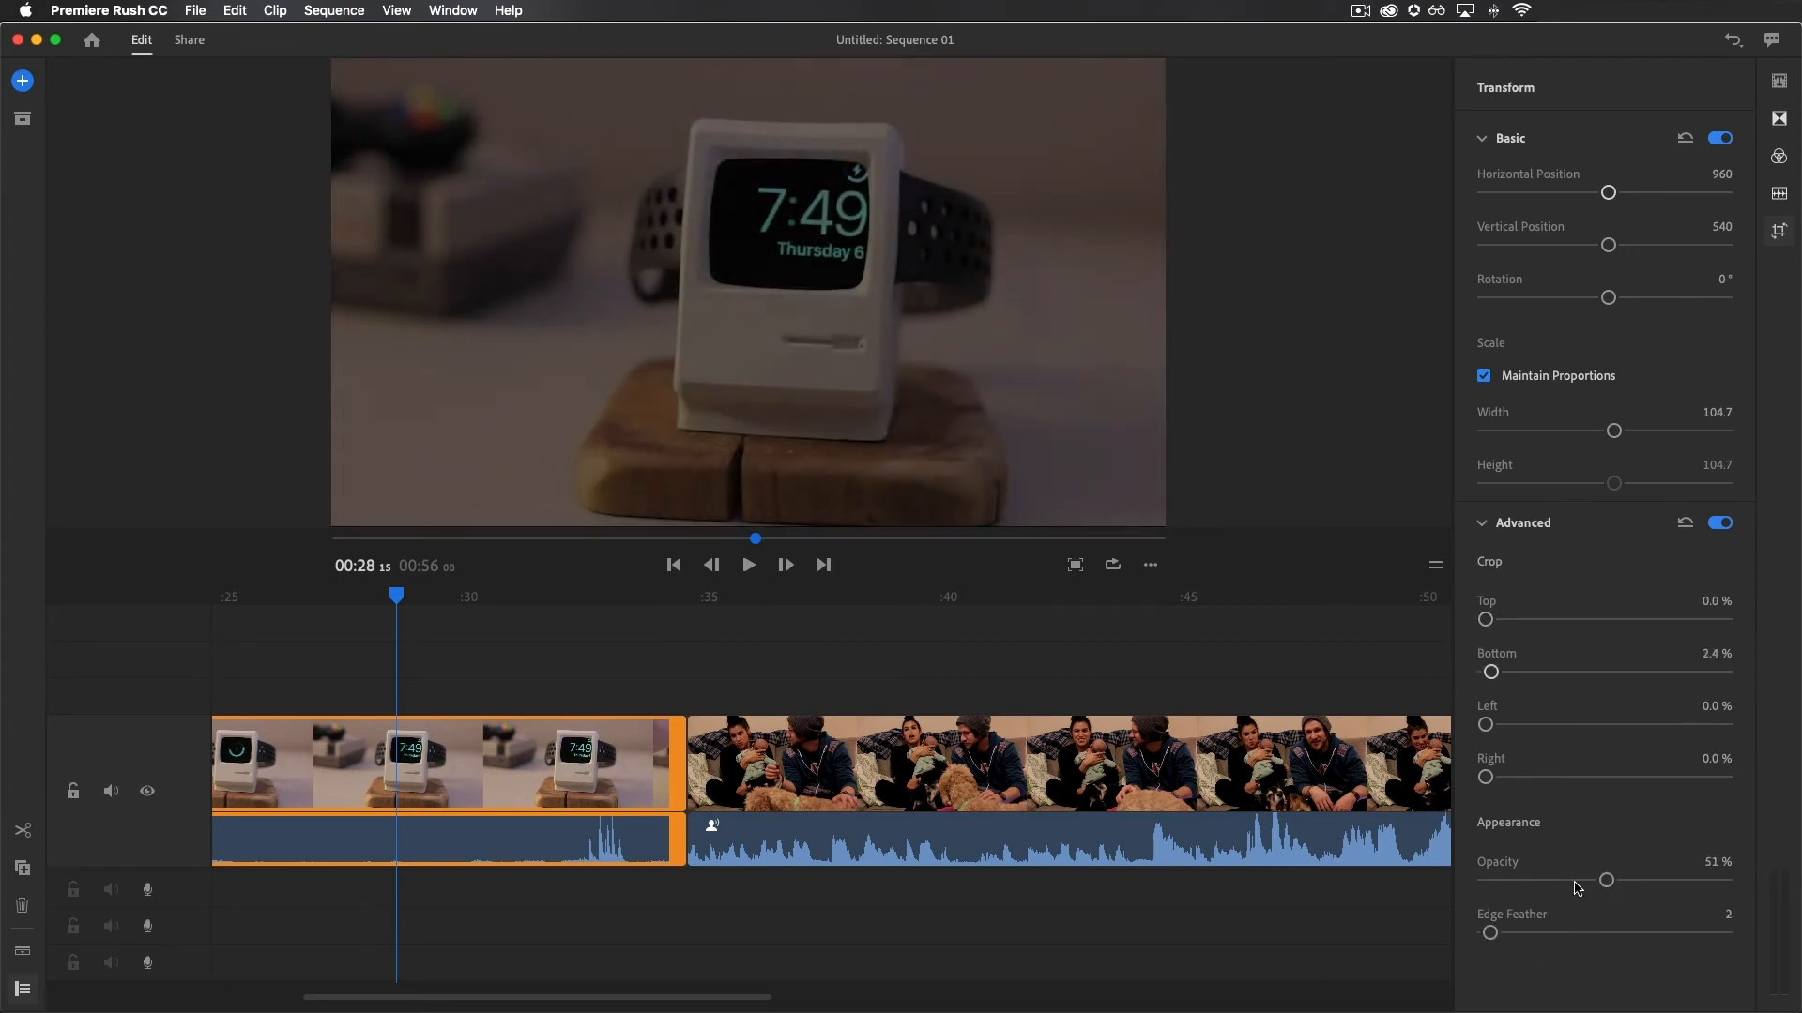
pyautogui.moveTo(1606, 880); pyautogui.dragTo(1740, 875)
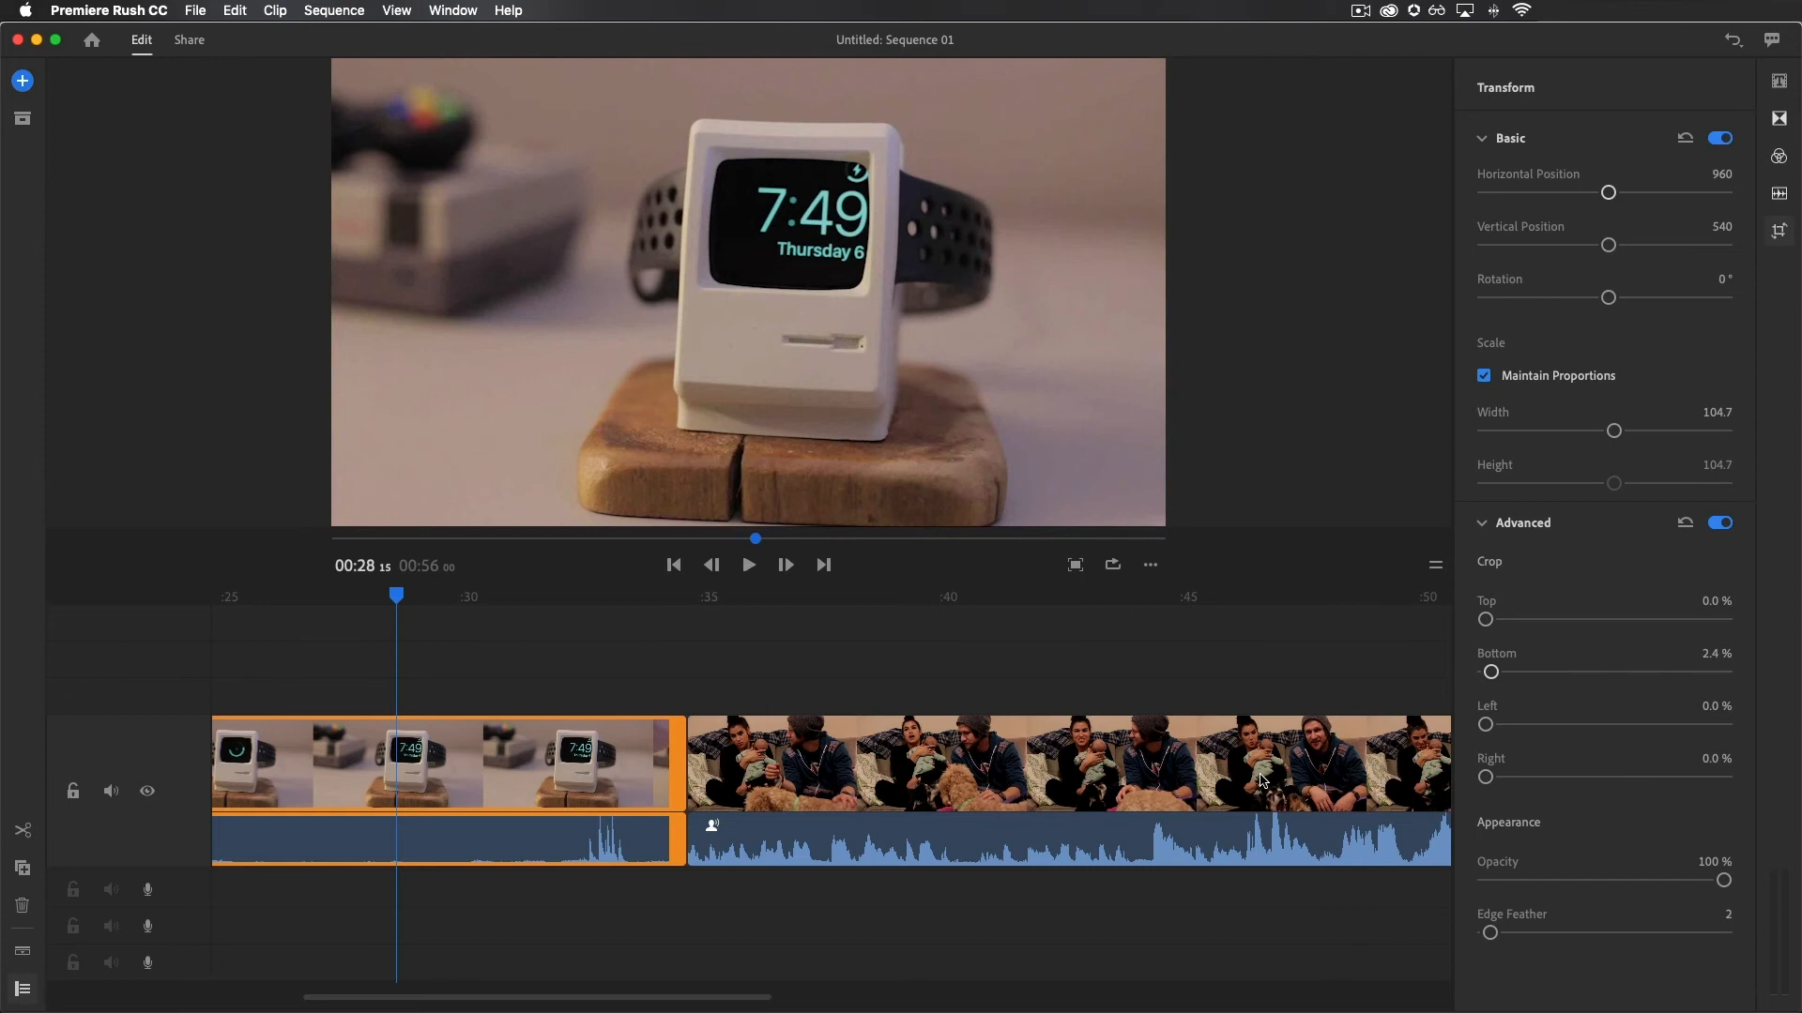
# - Record a voiceover of about two seconds on the first audio track, starting at the beginning of the couch clip
pyautogui.click(1180, 814)
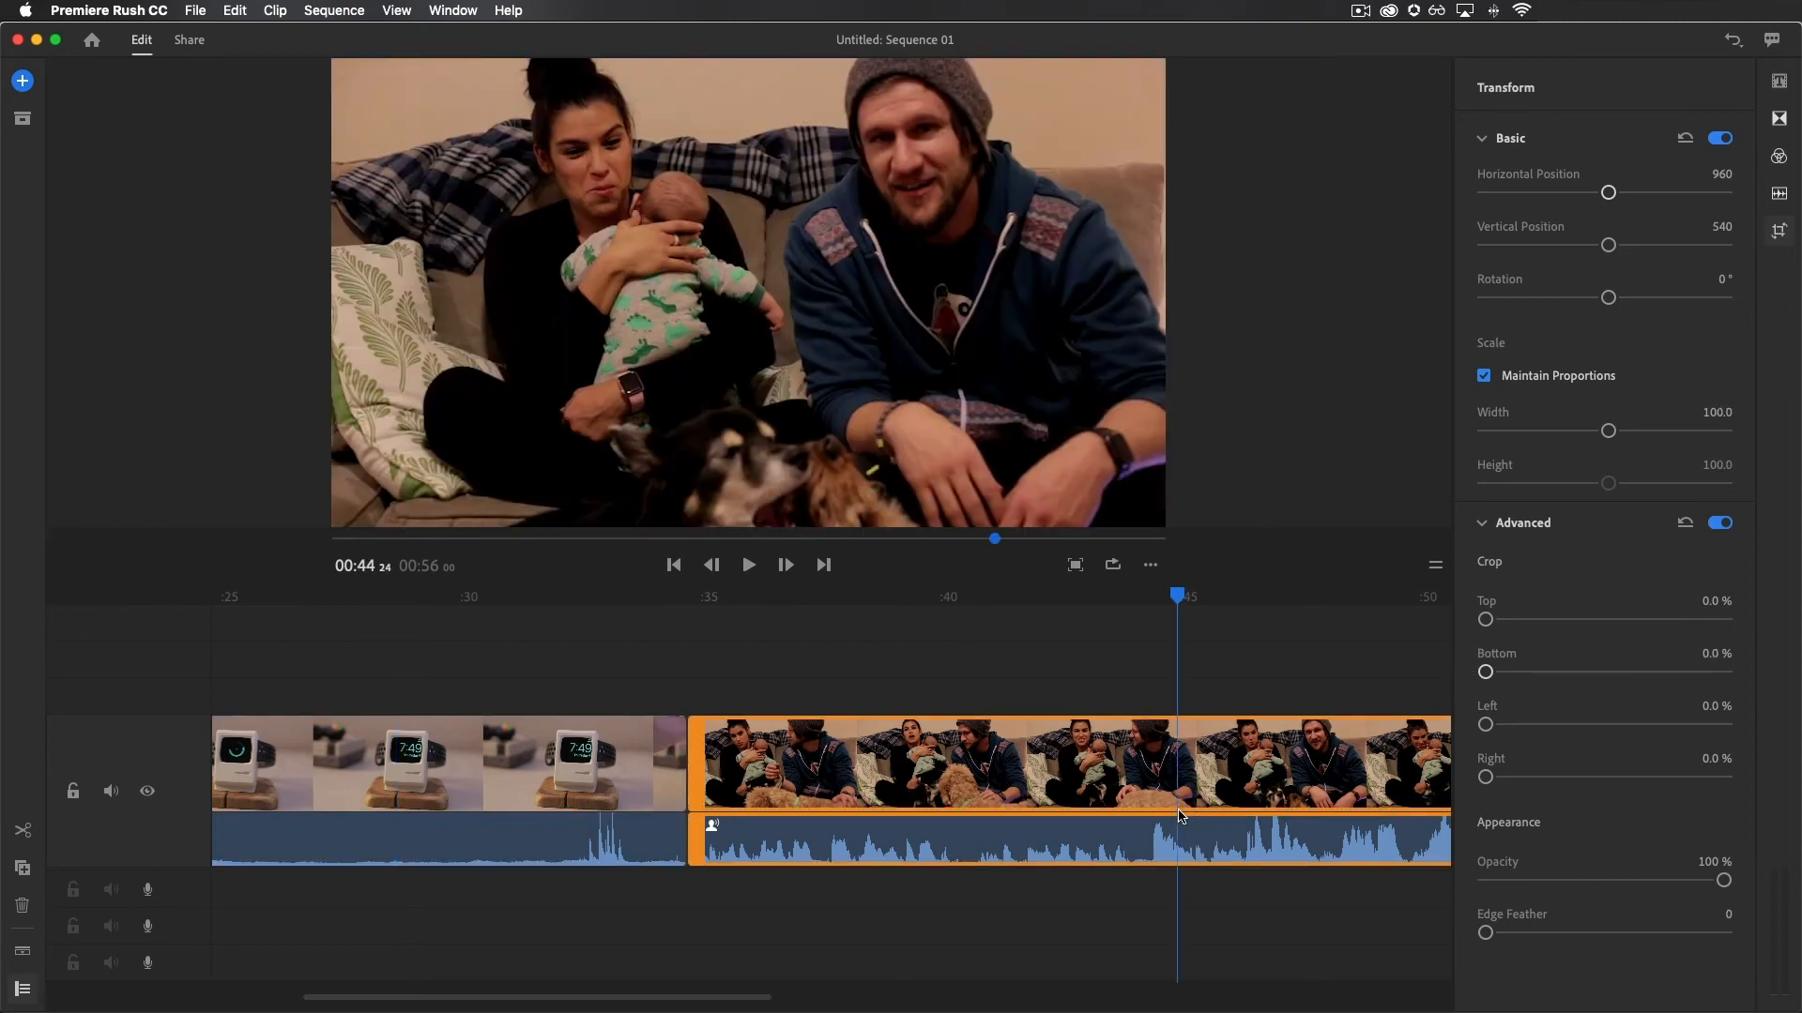
pyautogui.click(917, 833)
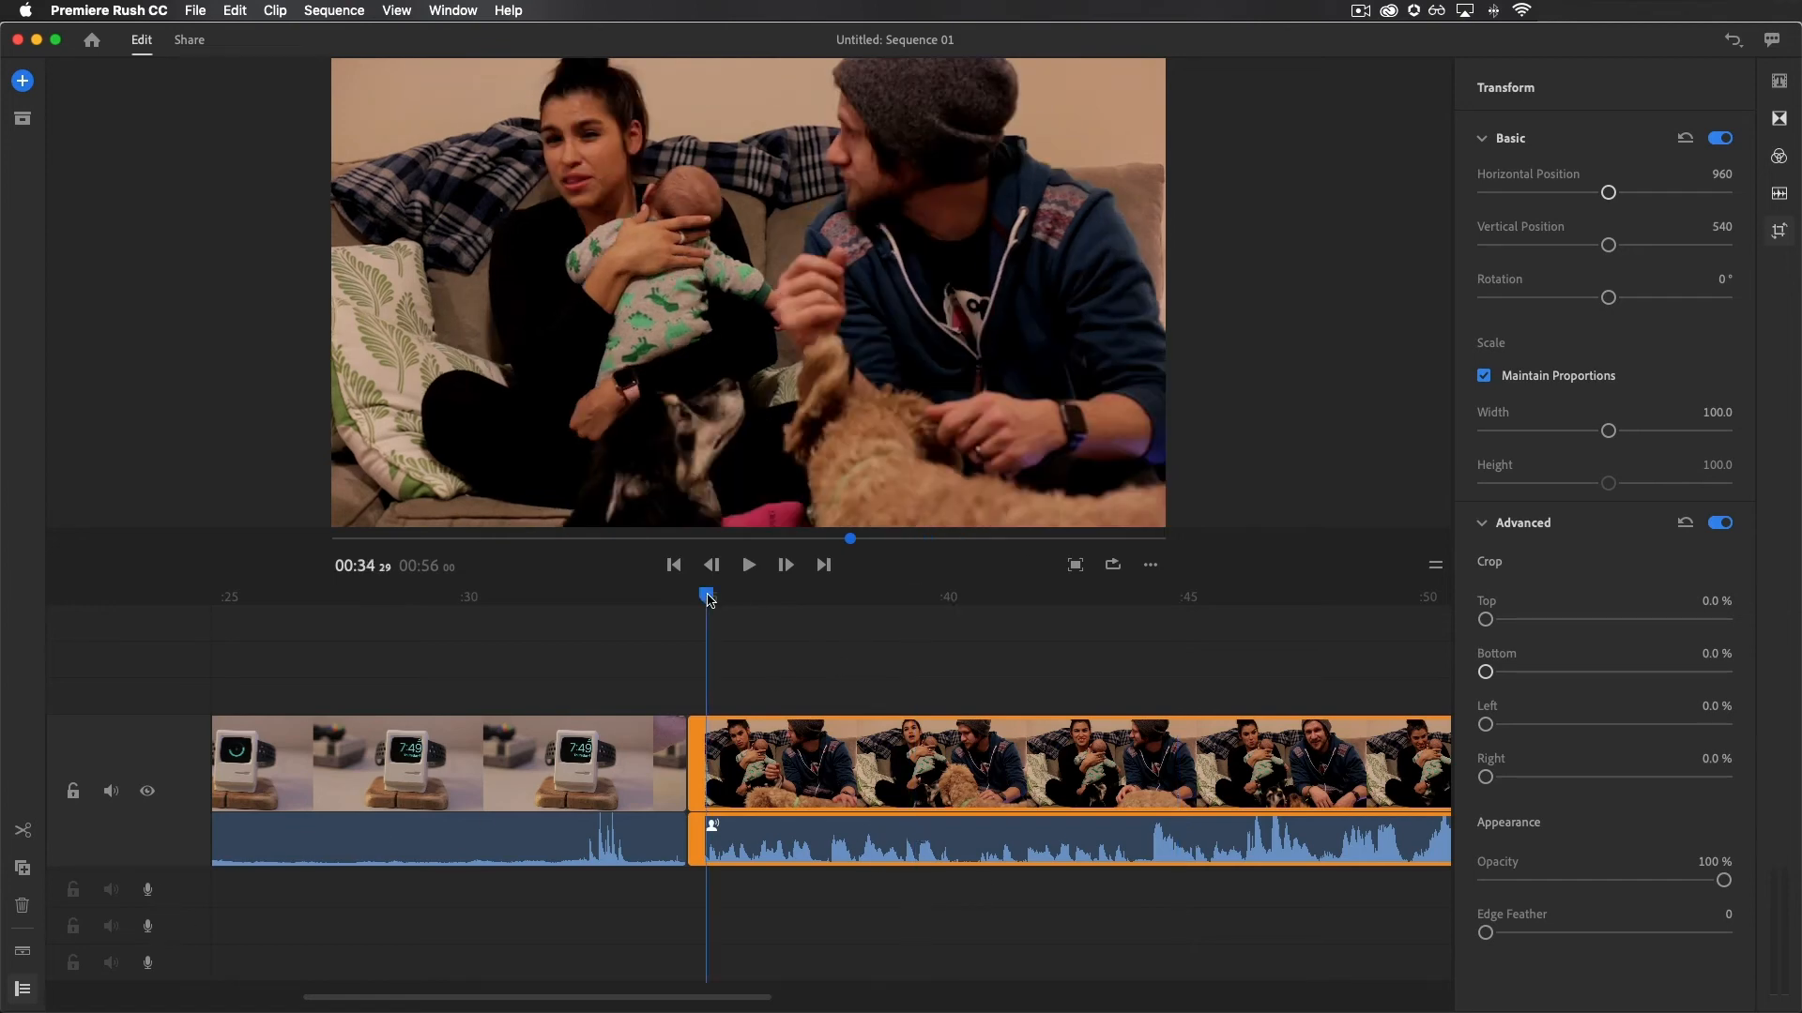
pyautogui.click(710, 596)
pyautogui.click(148, 890)
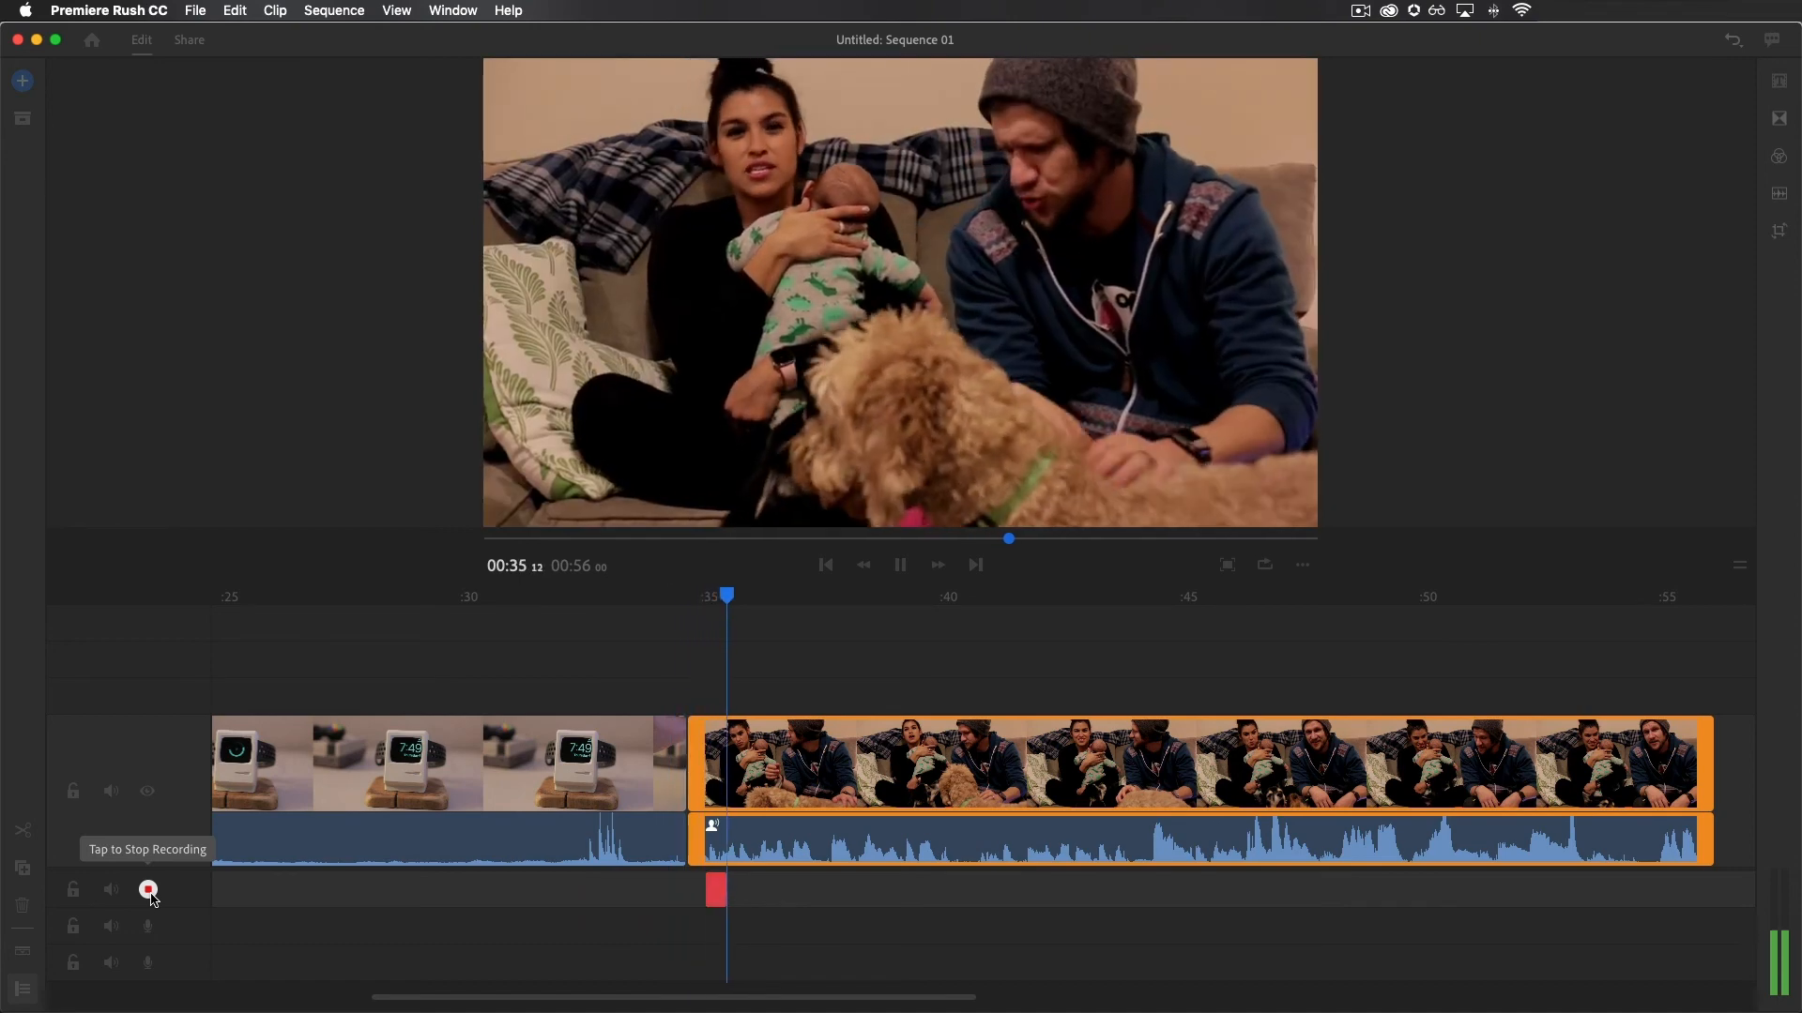
pyautogui.click(148, 889)
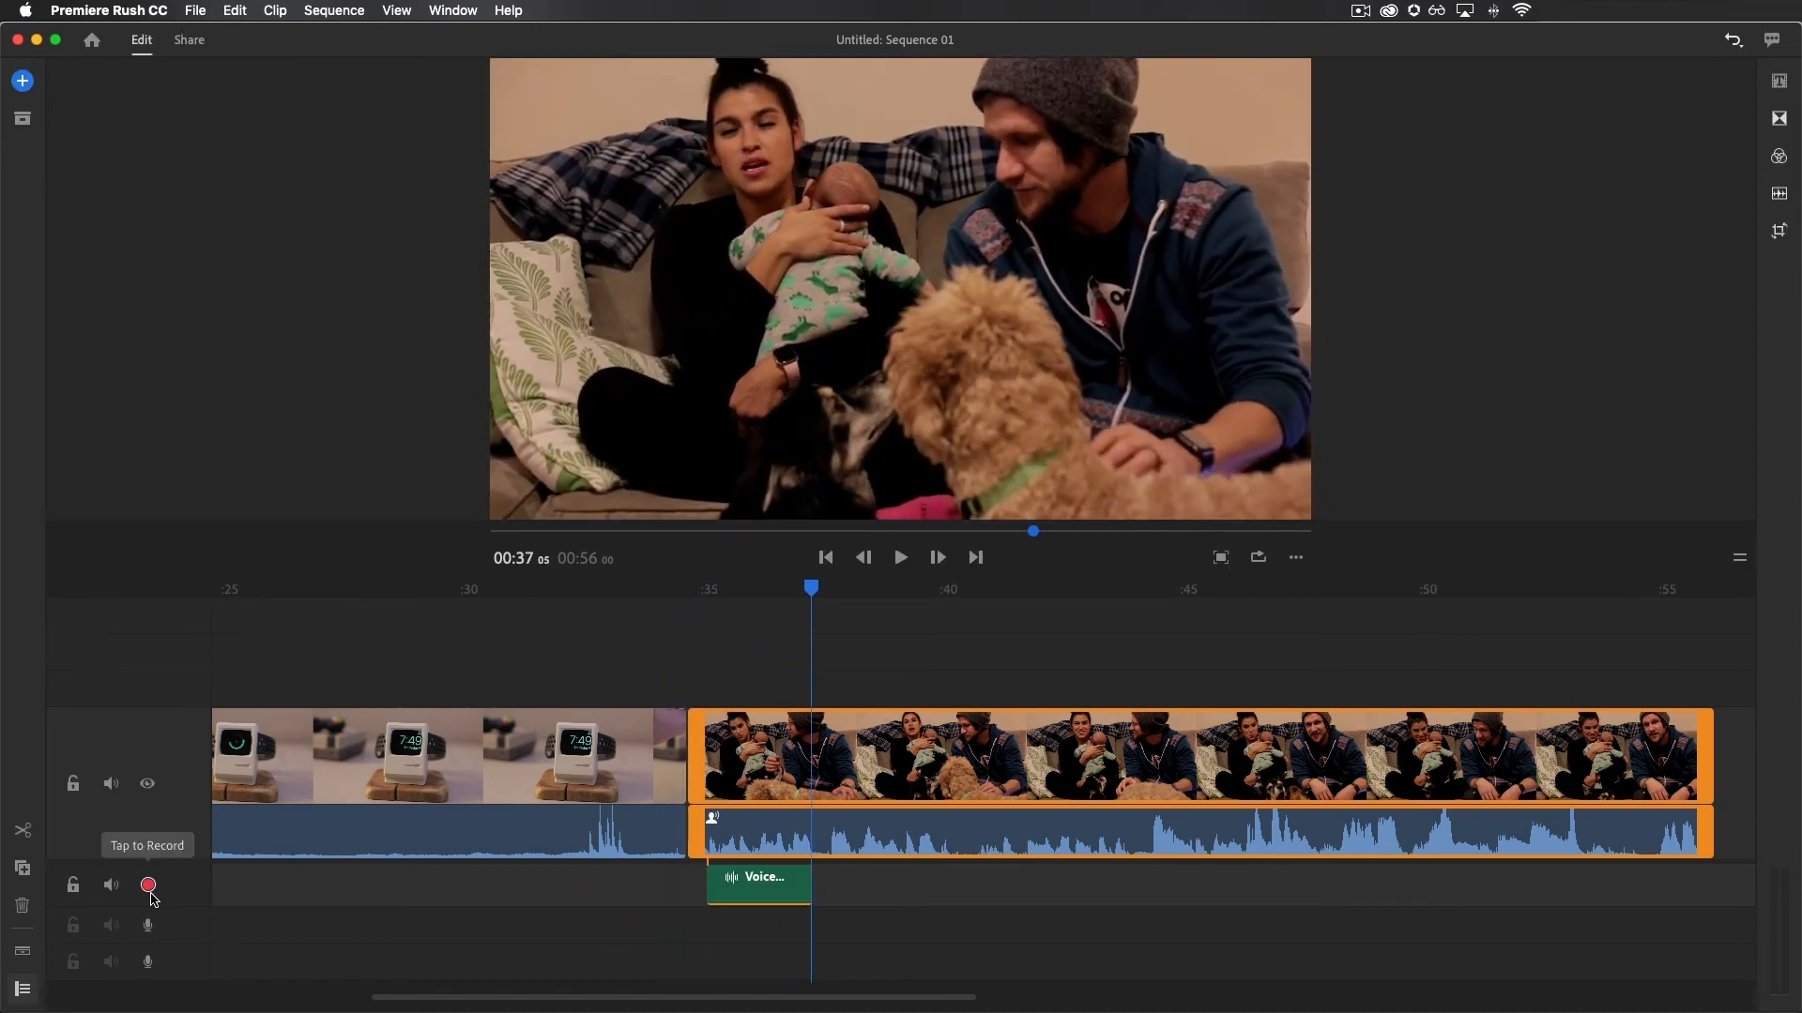
# - Shift the recorded voiceover clip along its track to about 36 seconds, delete it, and reselect the couch clip
pyautogui.moveTo(750, 892); pyautogui.dragTo(842, 892)
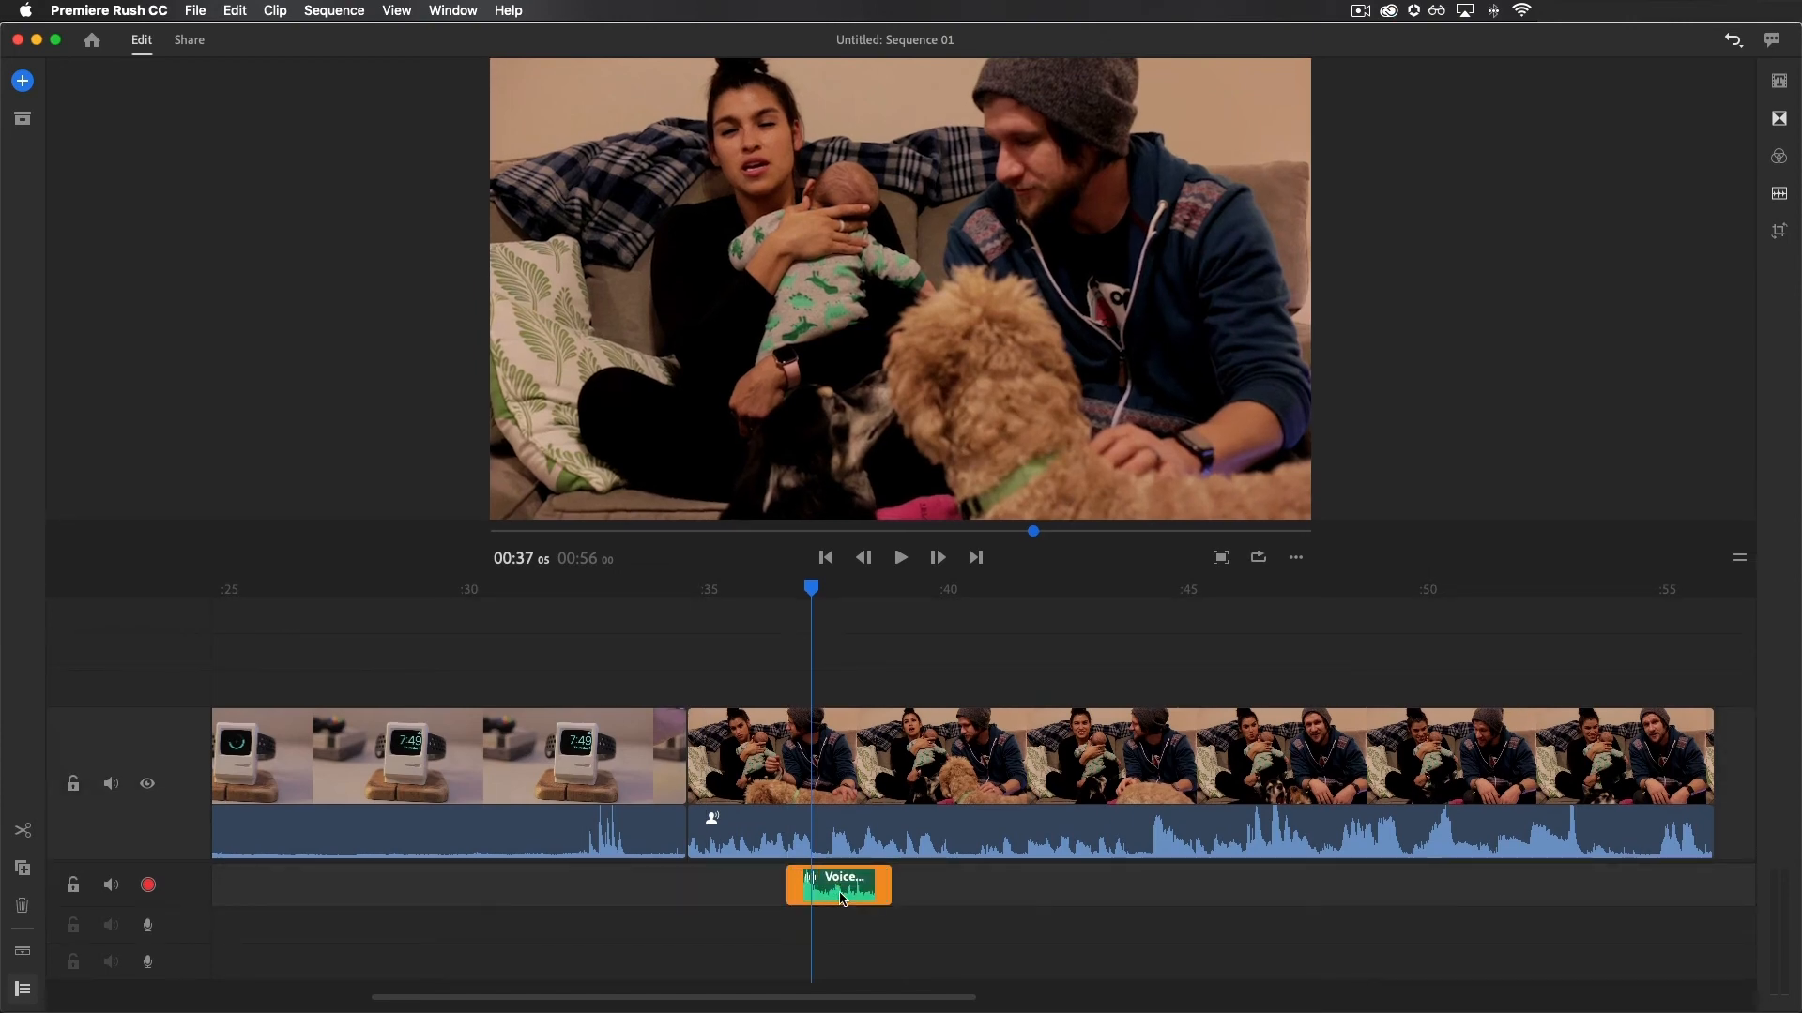
pyautogui.press('Delete')
pyautogui.click(842, 841)
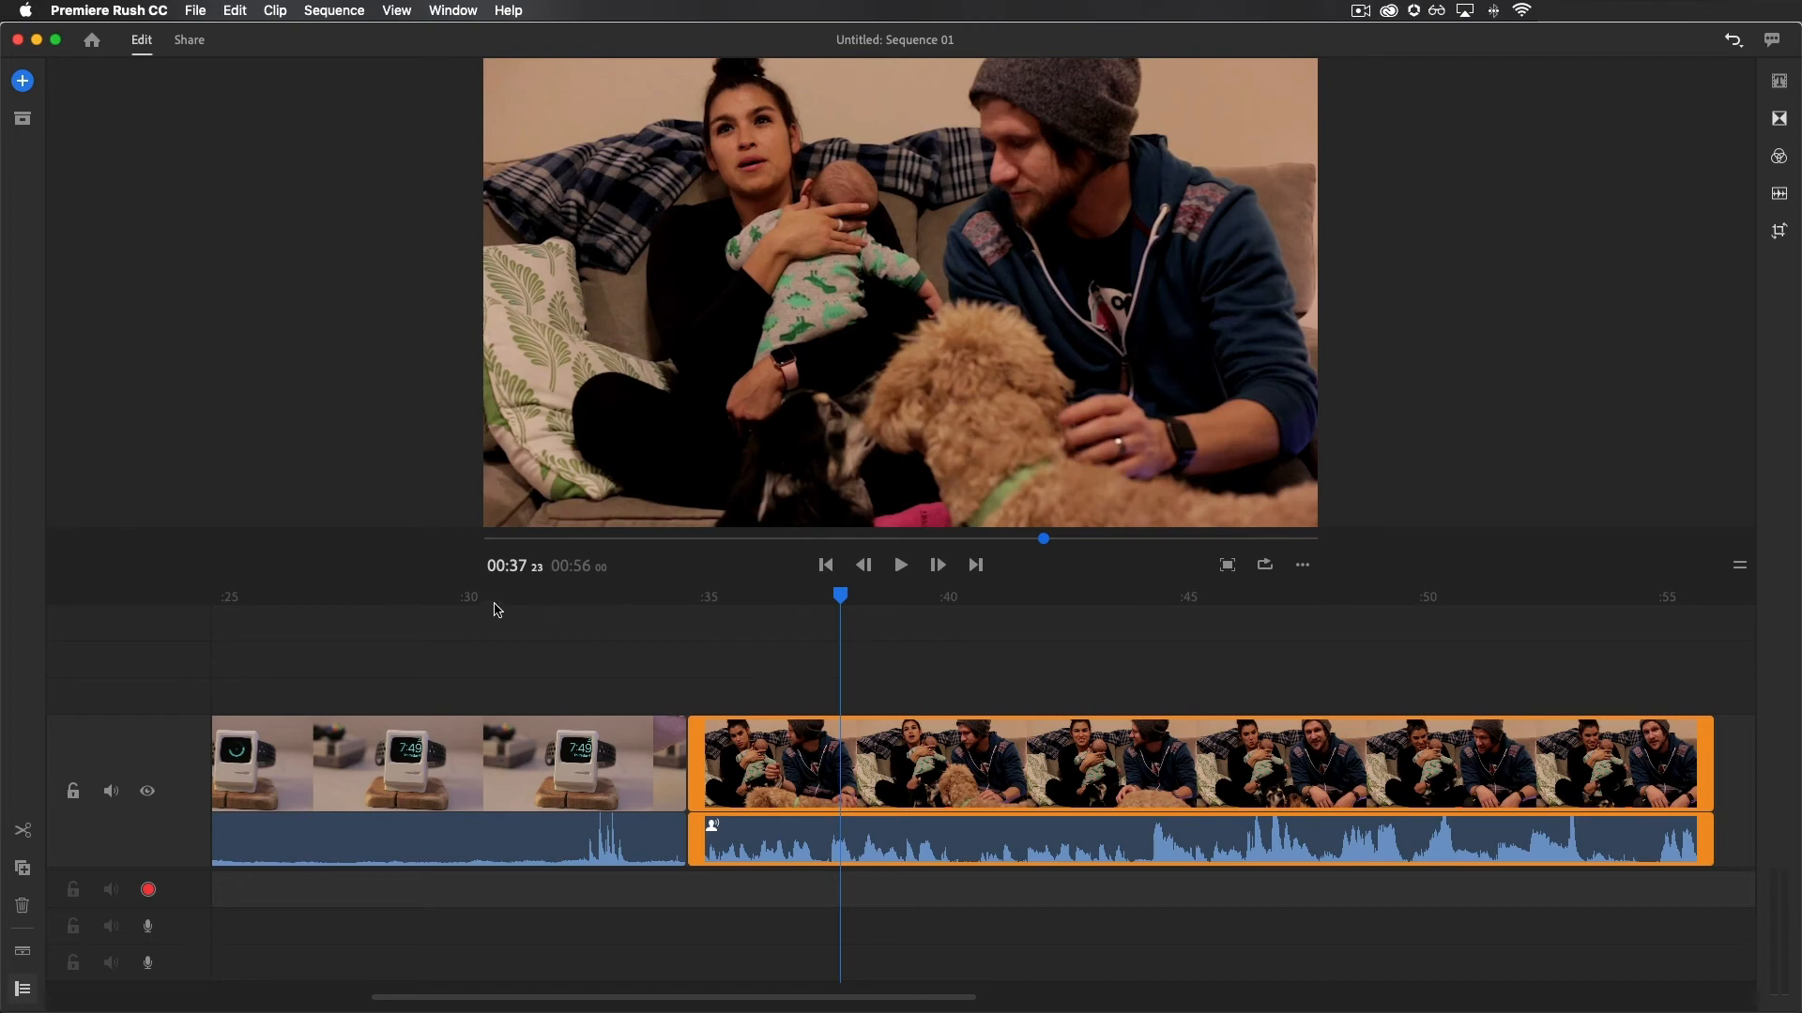
# - Play short parts of the smartwatch clip, first from about 29 seconds and again from about 17 seconds near its start
pyautogui.click(445, 597)
pyautogui.press('space')
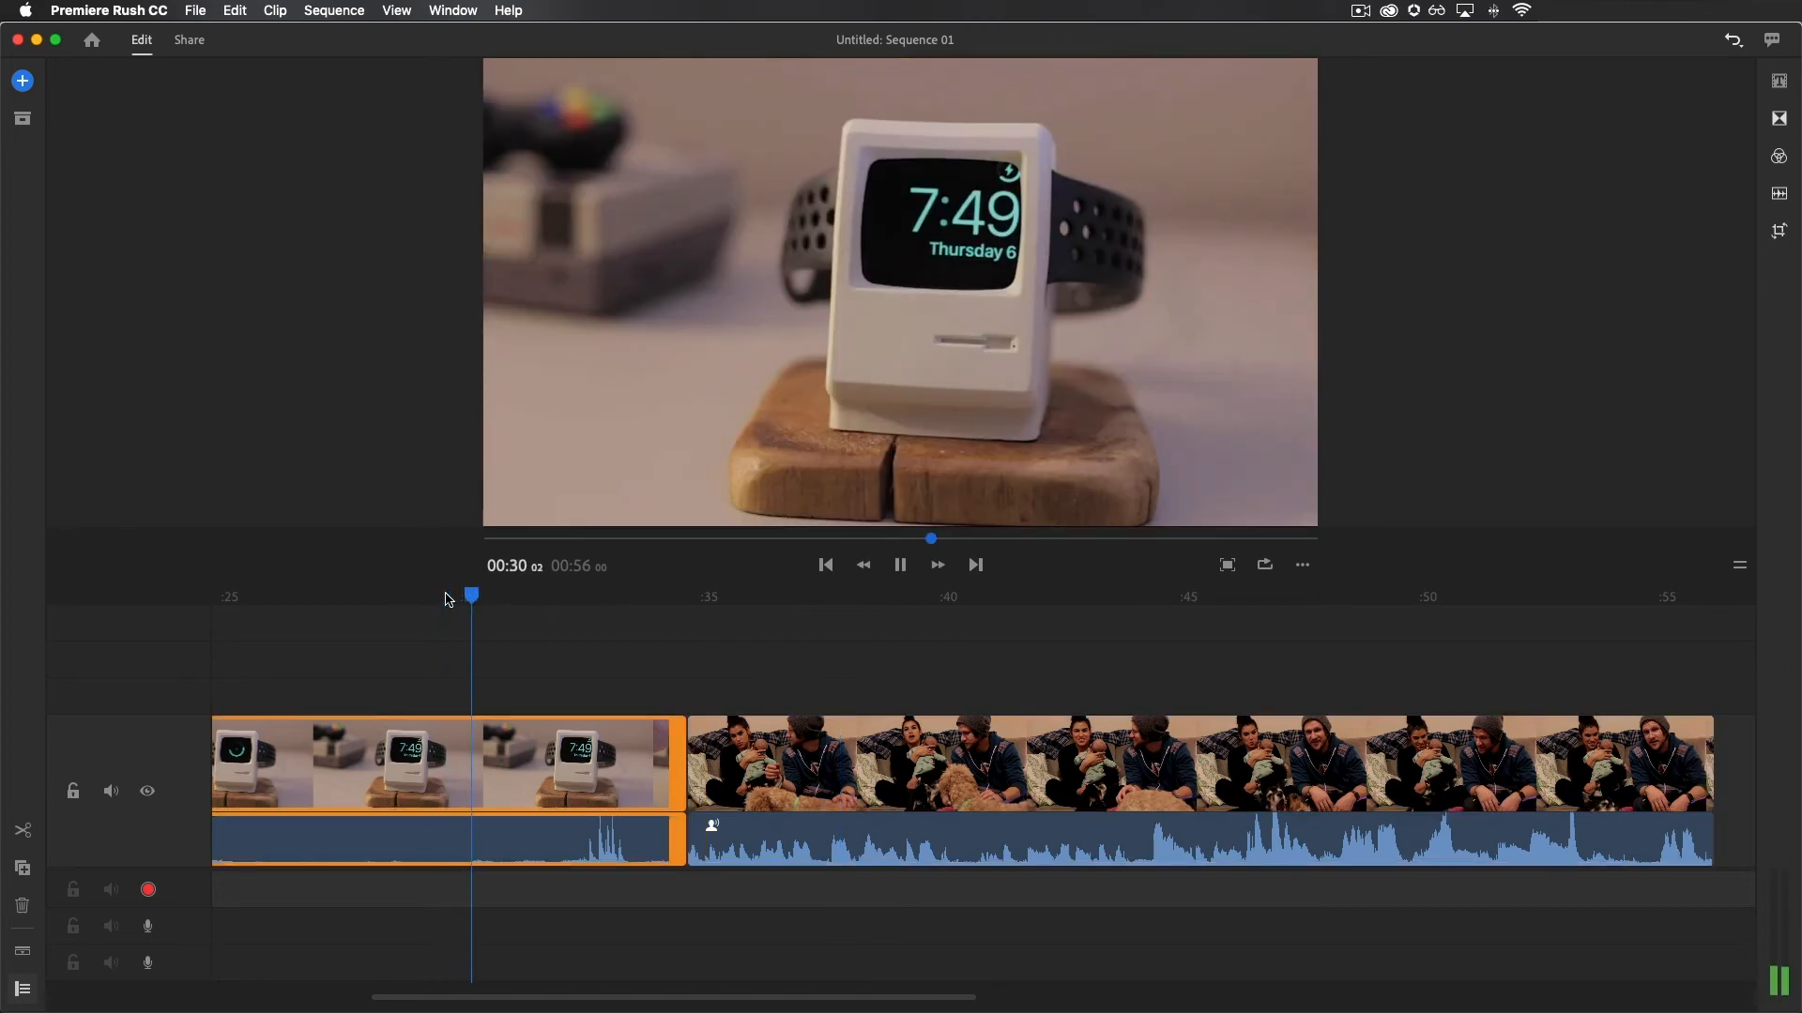
pyautogui.press('space')
pyautogui.hscroll(-10, 350, 644)
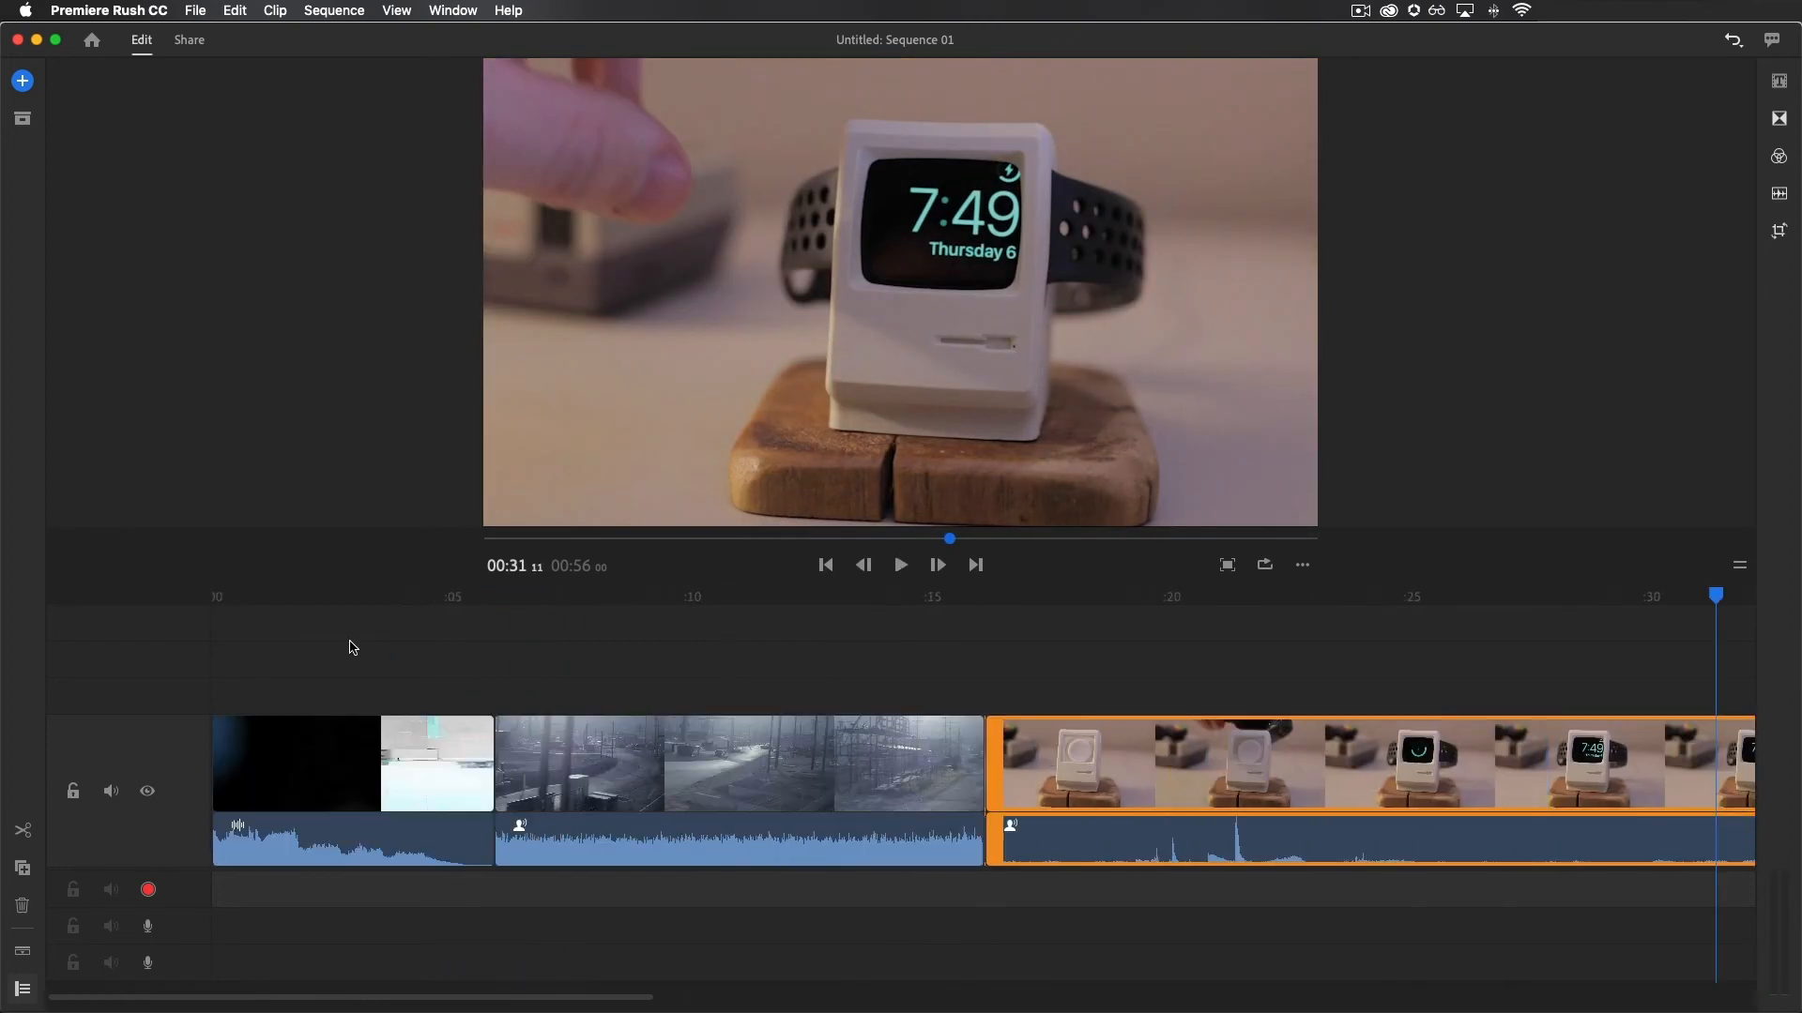
pyautogui.click(1011, 600)
pyautogui.press('space')
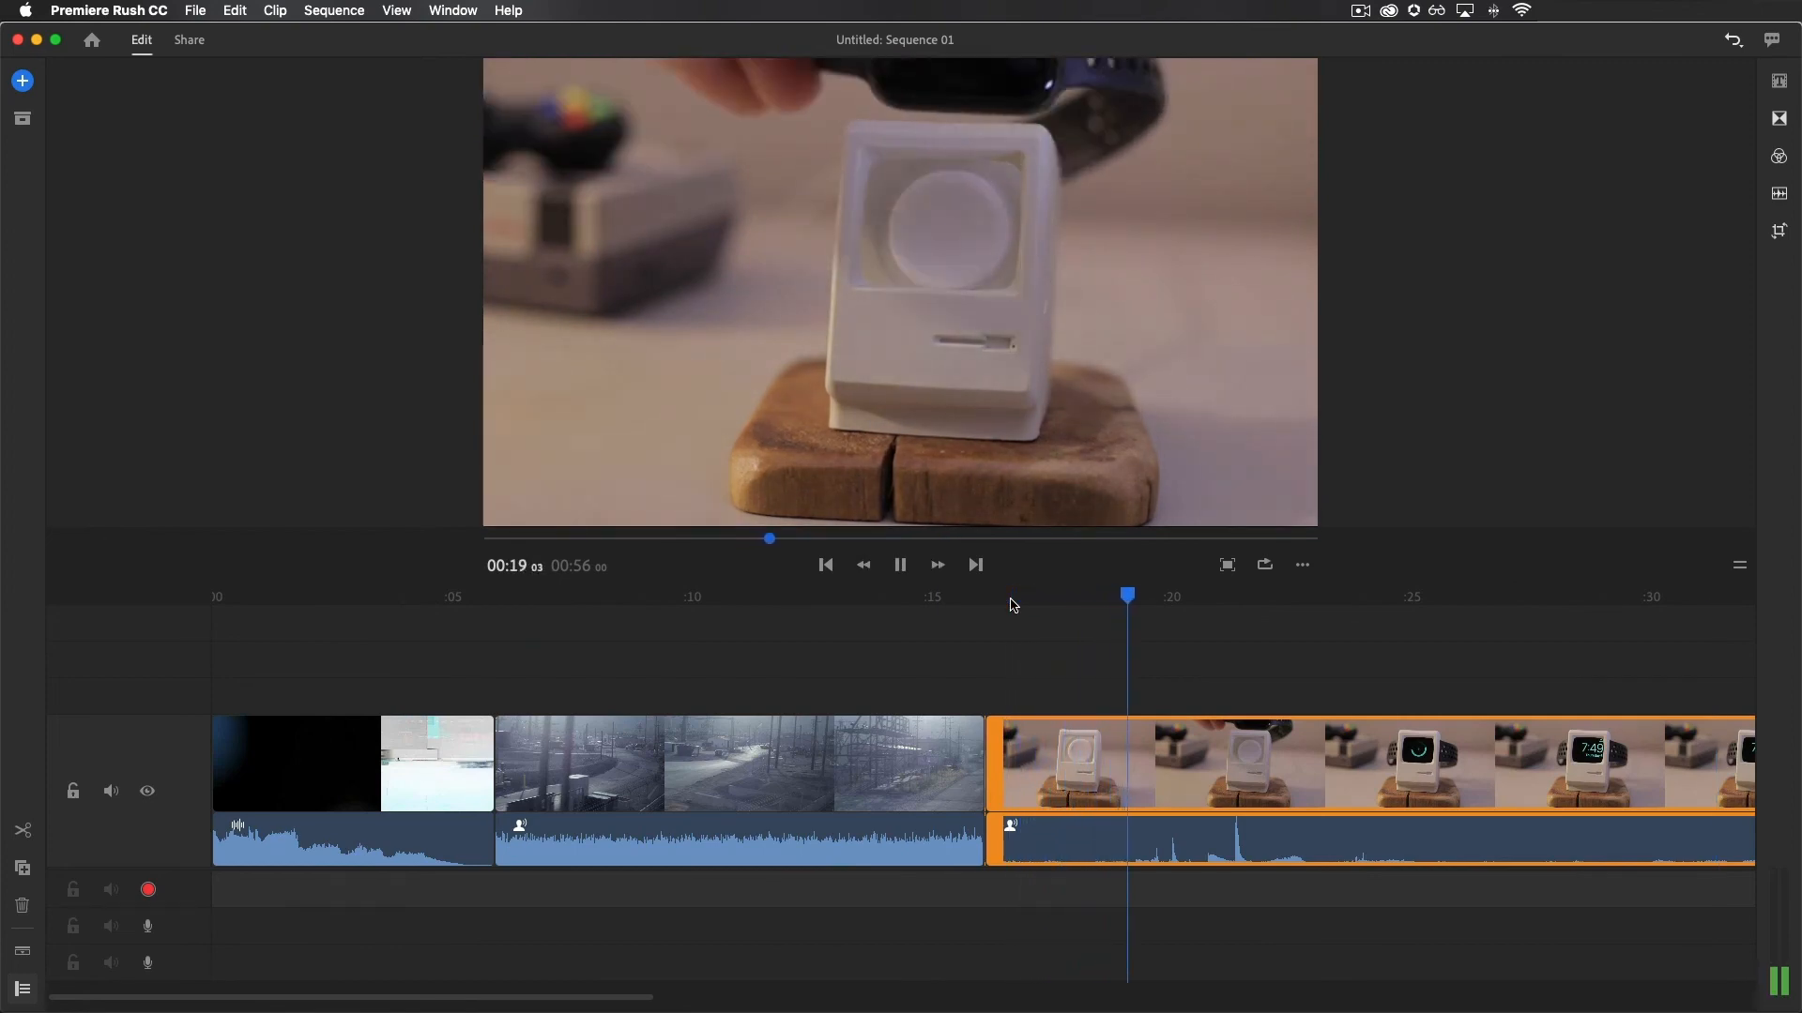
pyautogui.press('space')
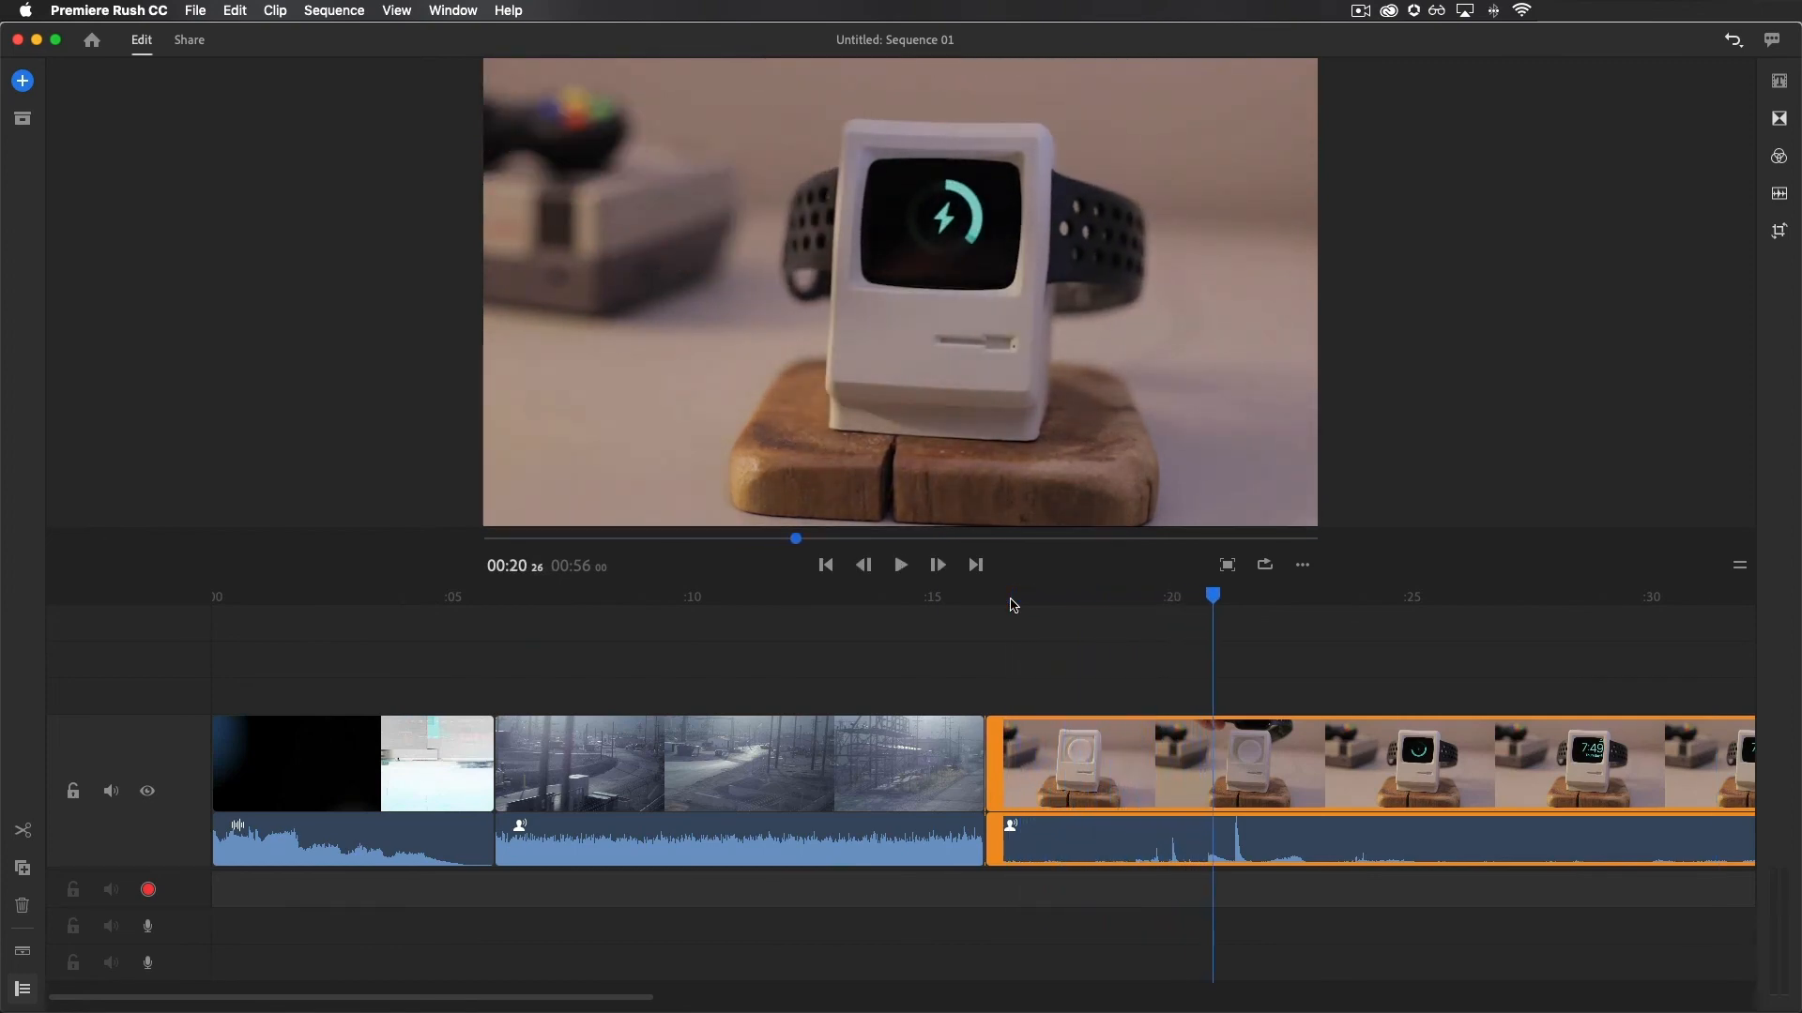
# - Open the sequence's sharing options, view the YouTube destination's settings, and return to the Local destination
pyautogui.click(189, 41)
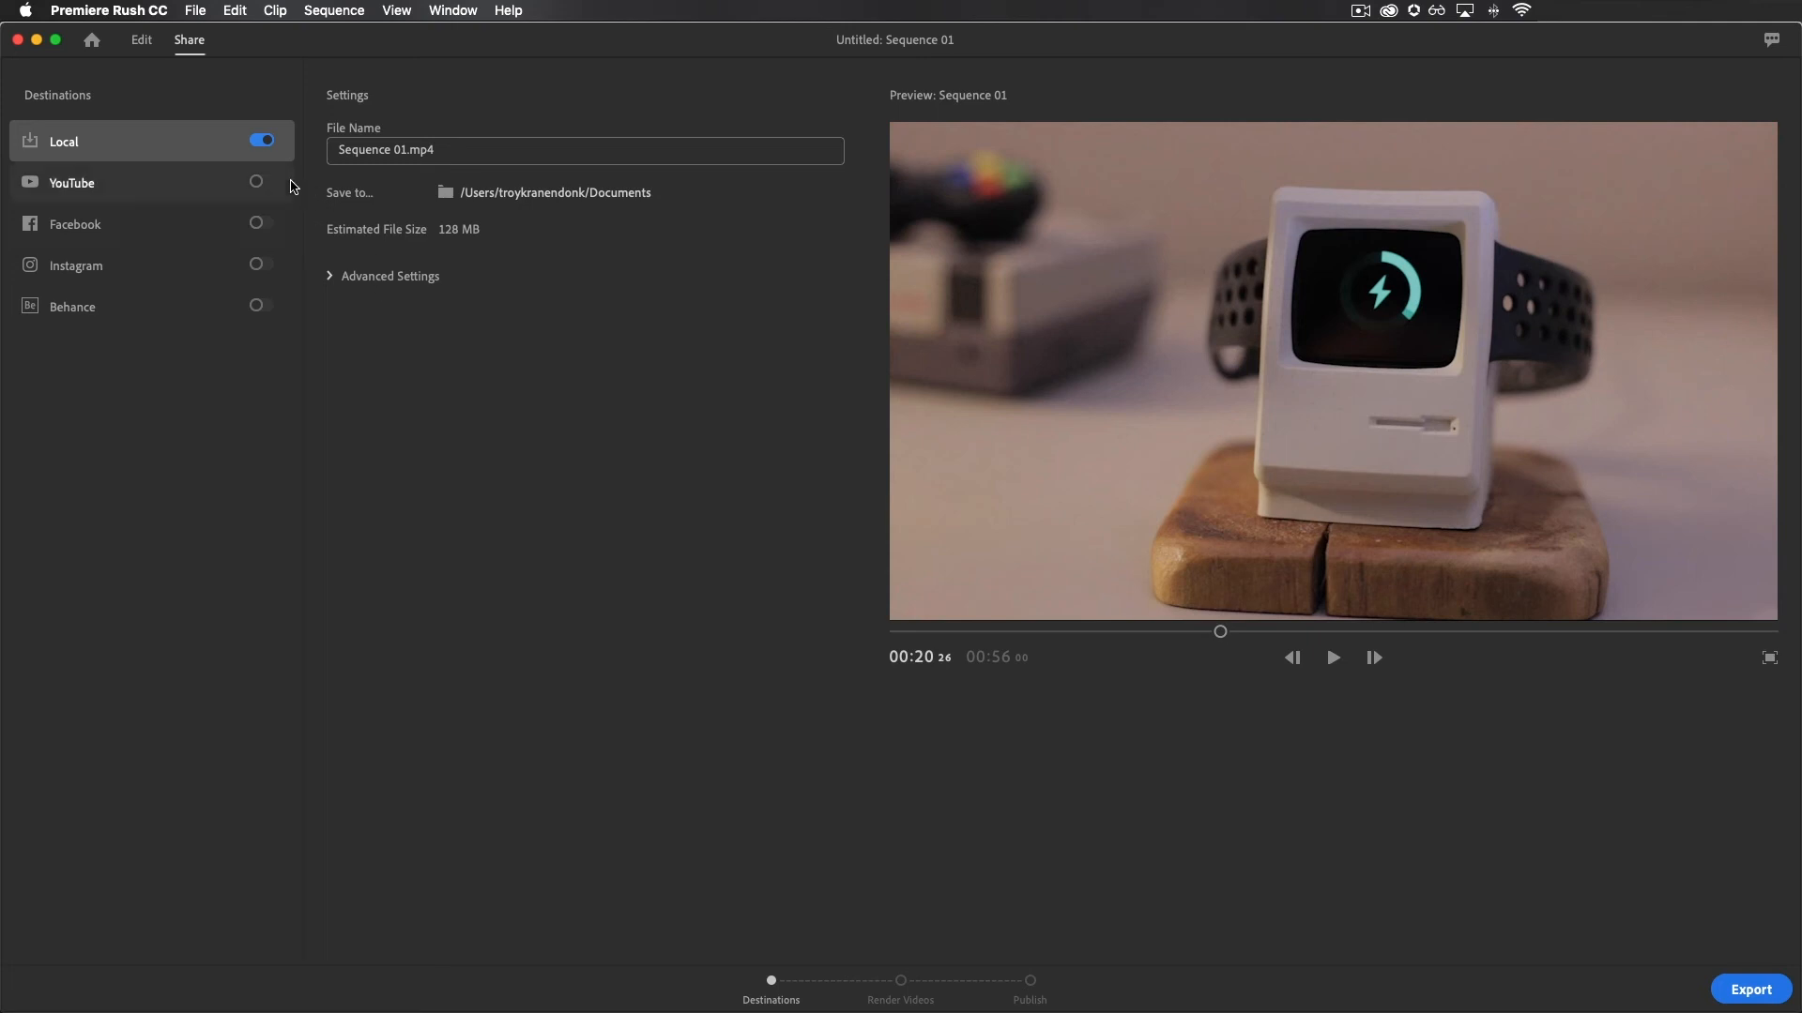
pyautogui.click(260, 184)
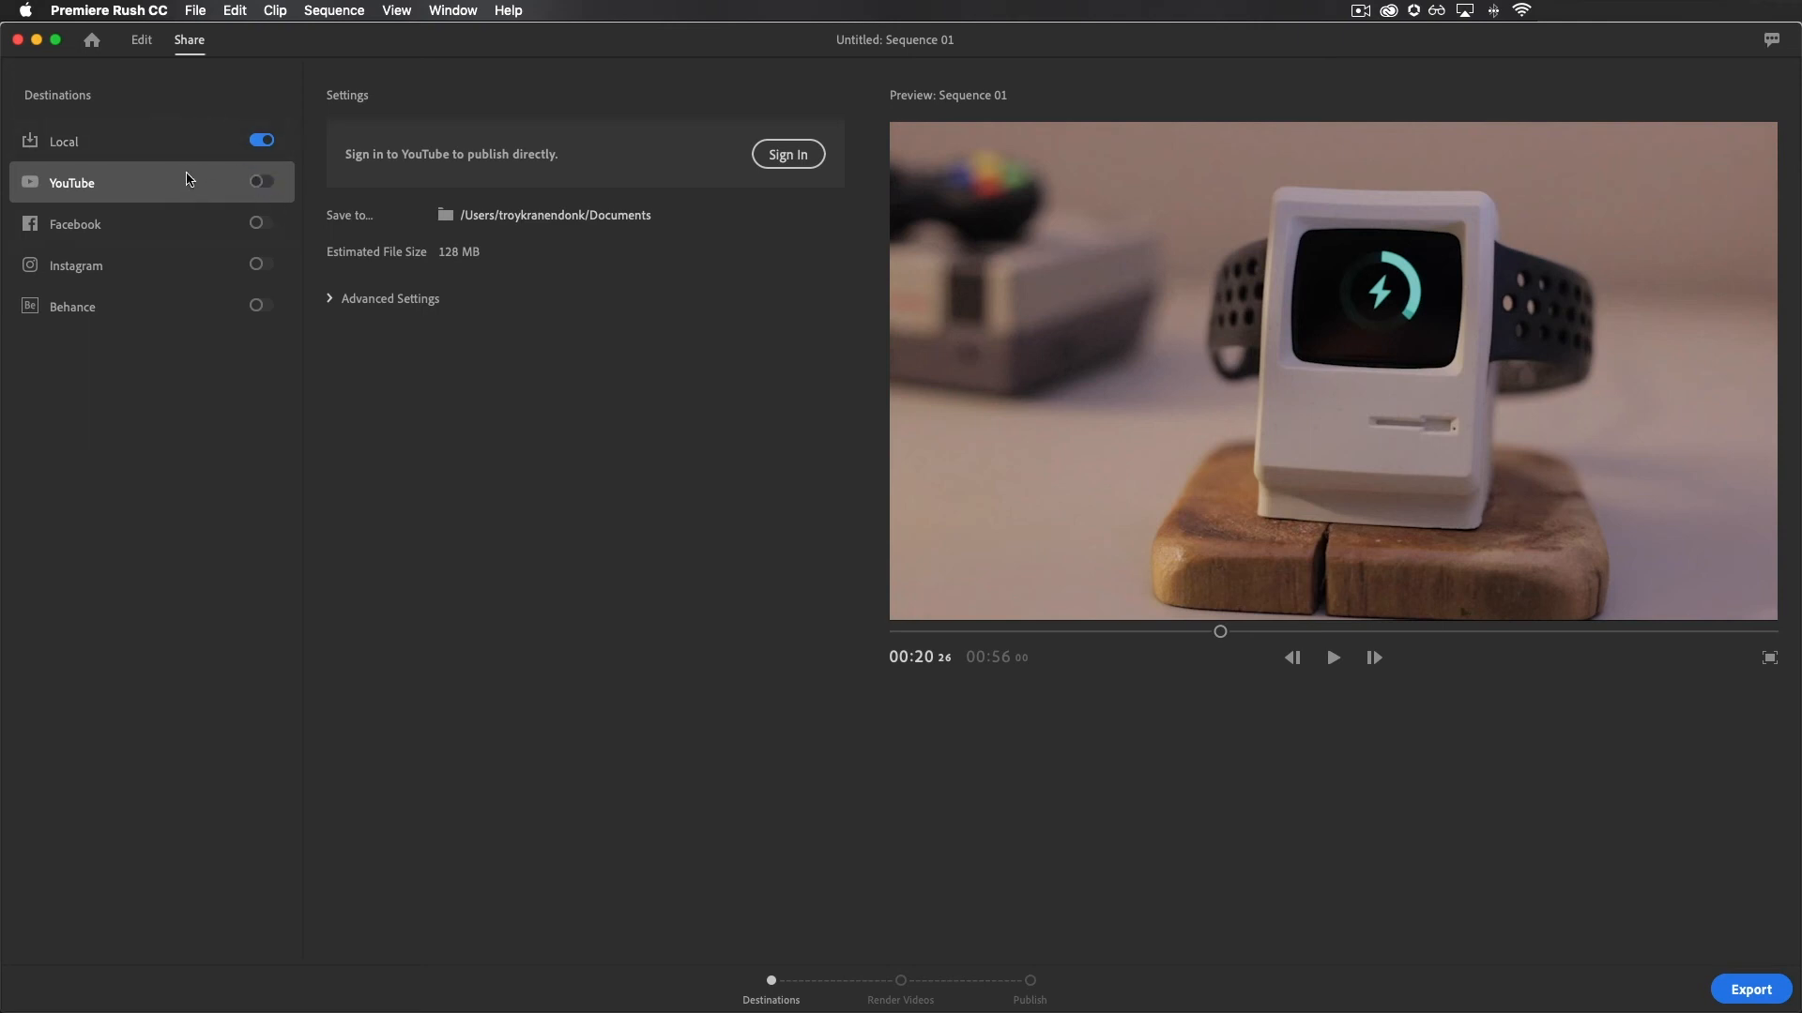
pyautogui.click(171, 150)
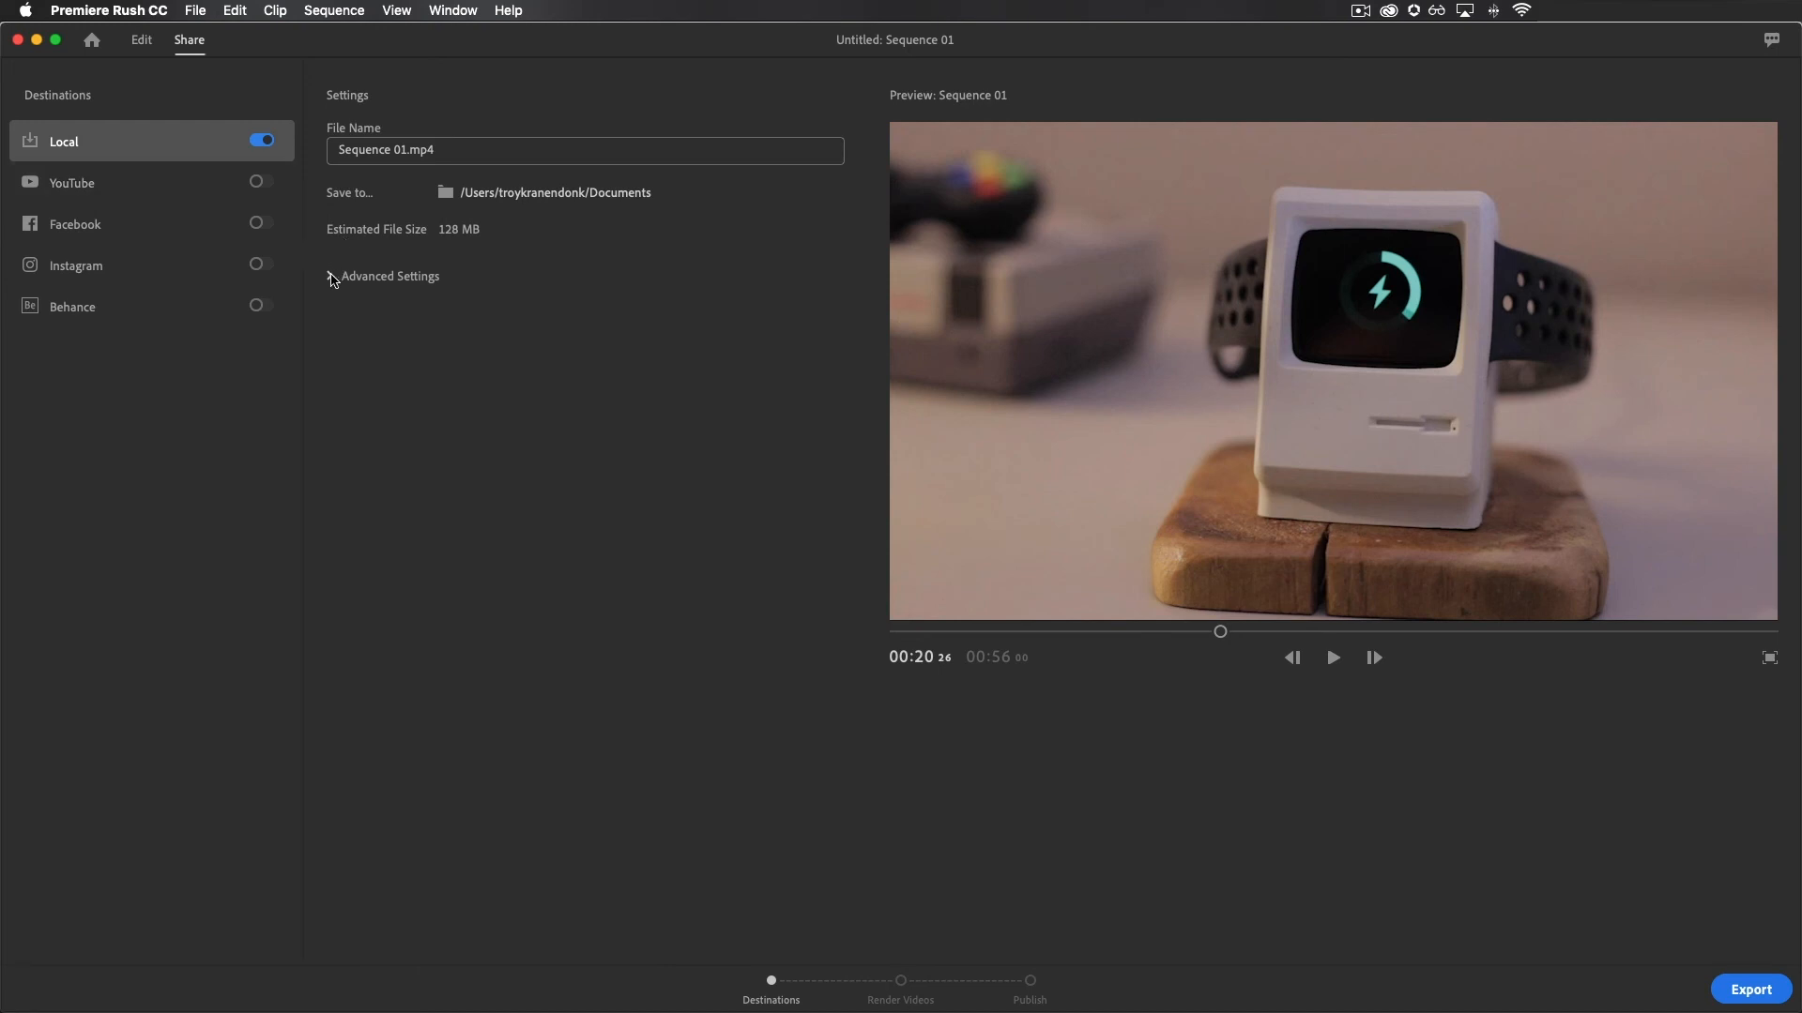
# - Expand the Local export's advanced settings and review the available presets, keeping Automatic
pyautogui.click(331, 277)
pyautogui.click(511, 314)
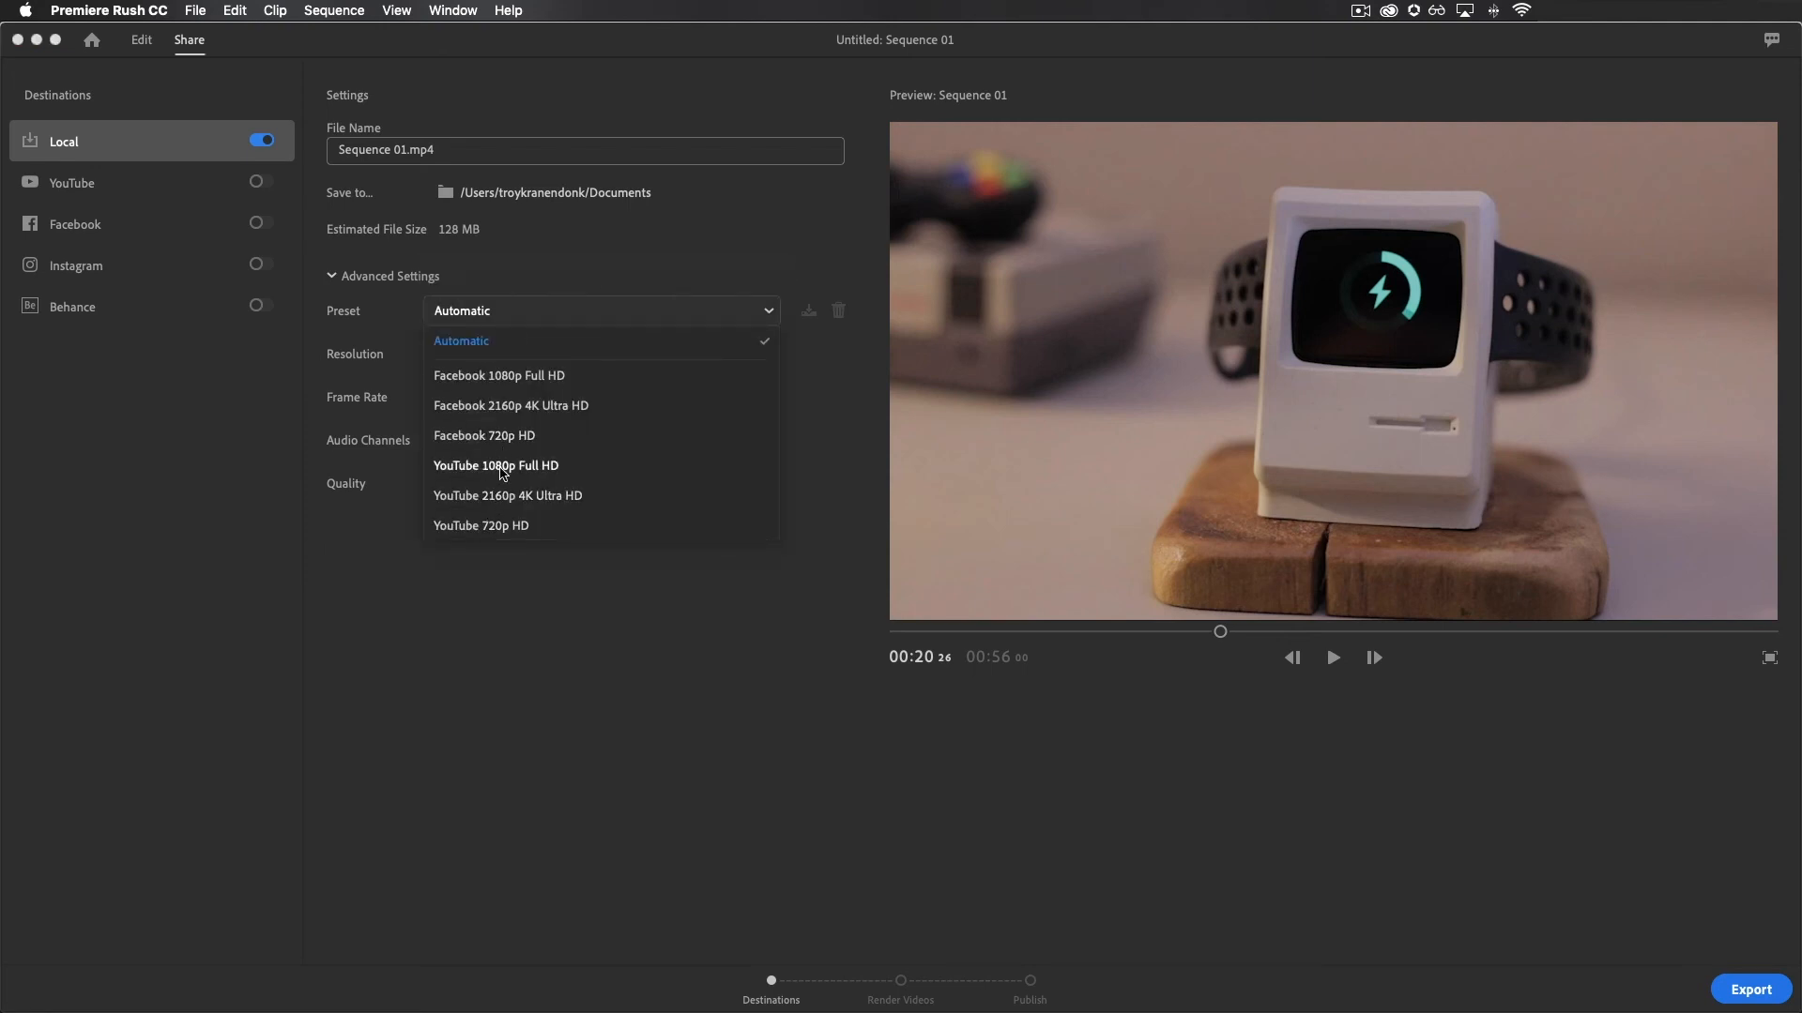
pyautogui.click(416, 670)
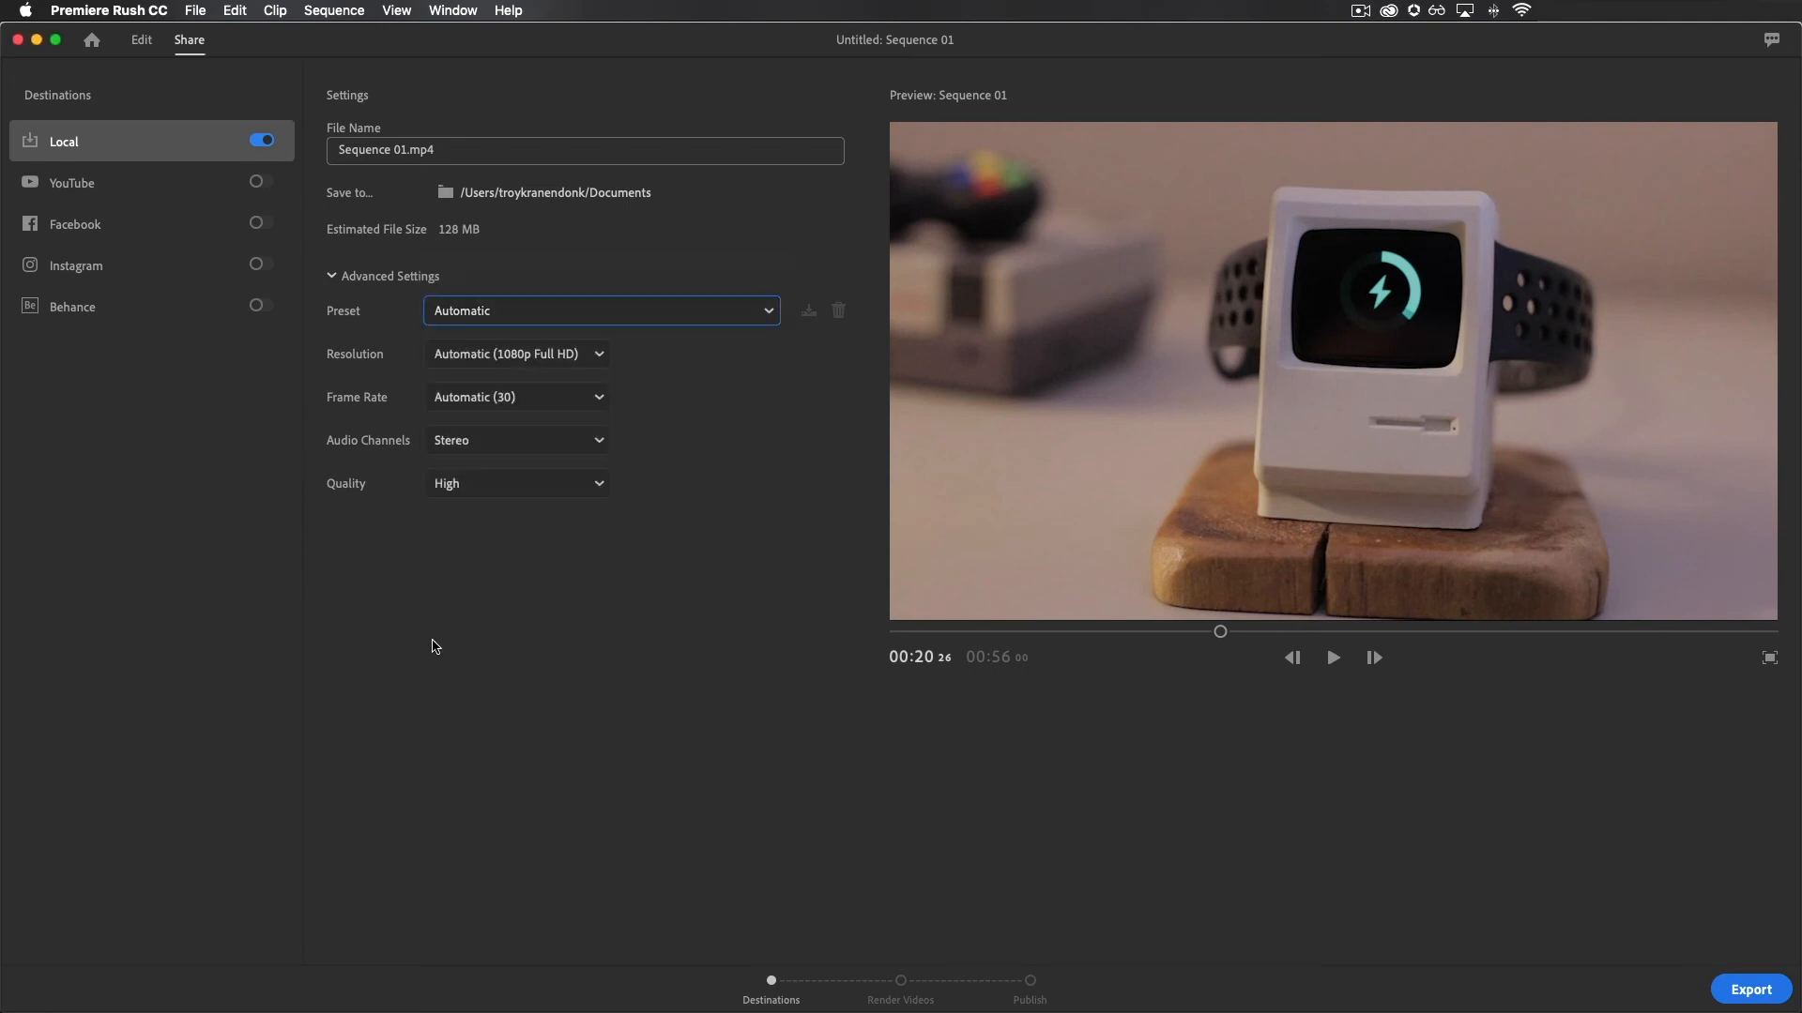